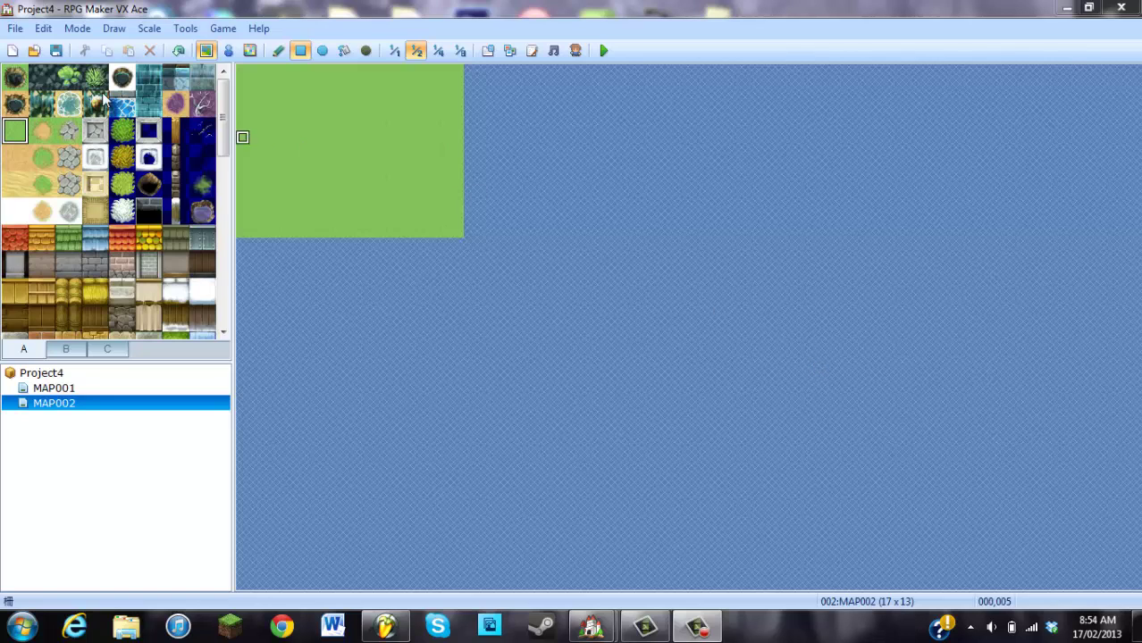
- Show MAP001 of Project4 in event mode and open the project's script editor
{"action": "left_click", "coordinate": [64, 388]}
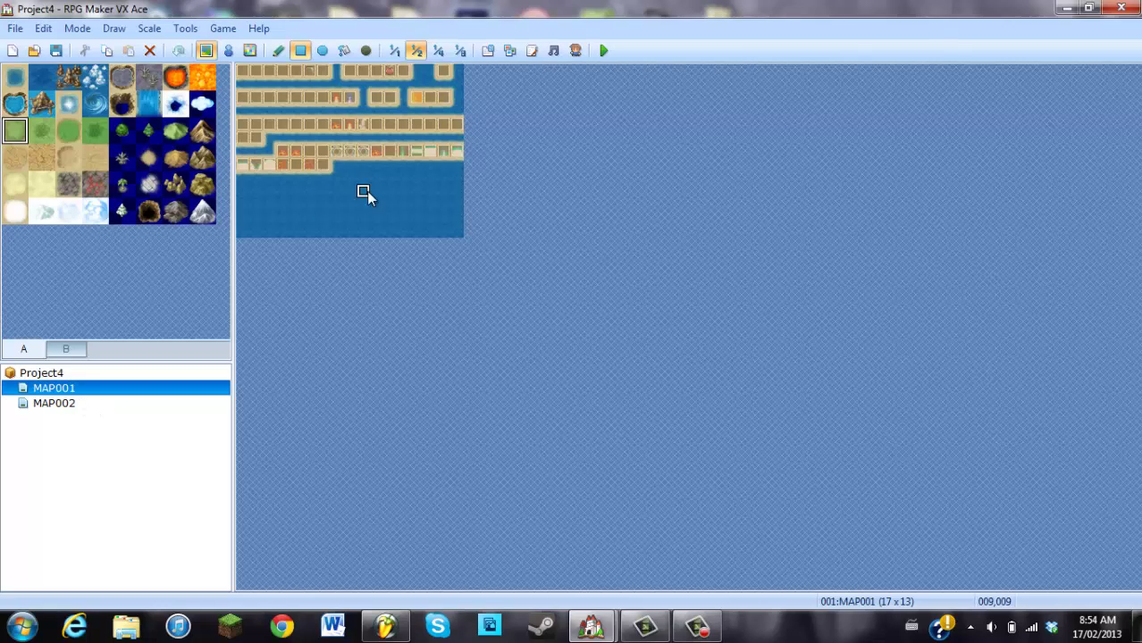
{"action": "left_click", "coordinate": [229, 51]}
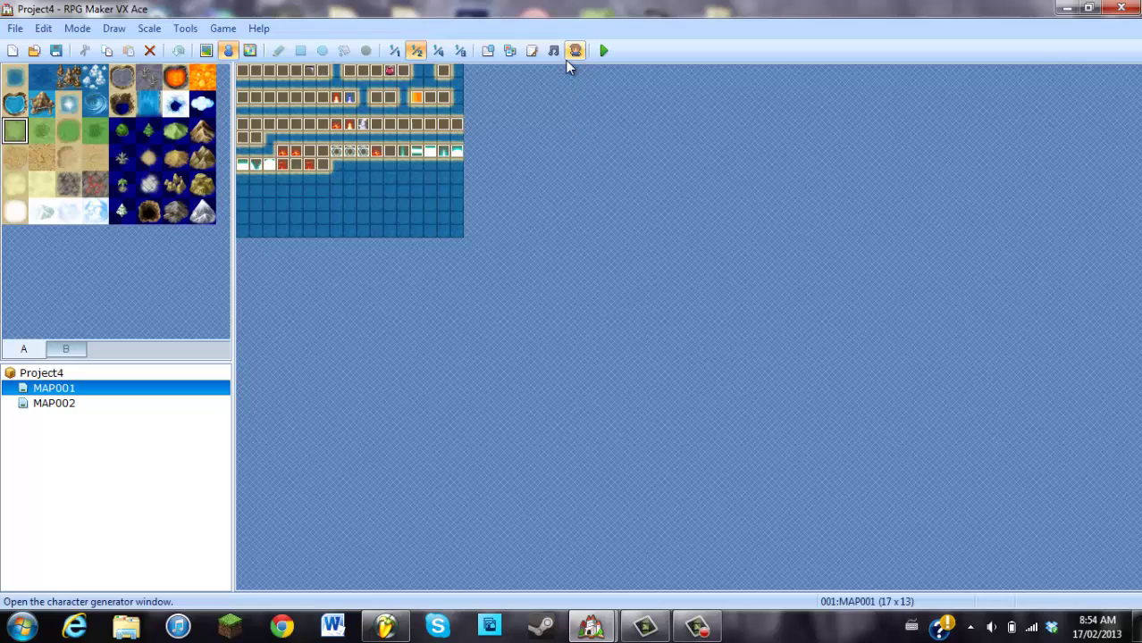
{"action": "left_click", "coordinate": [536, 54]}
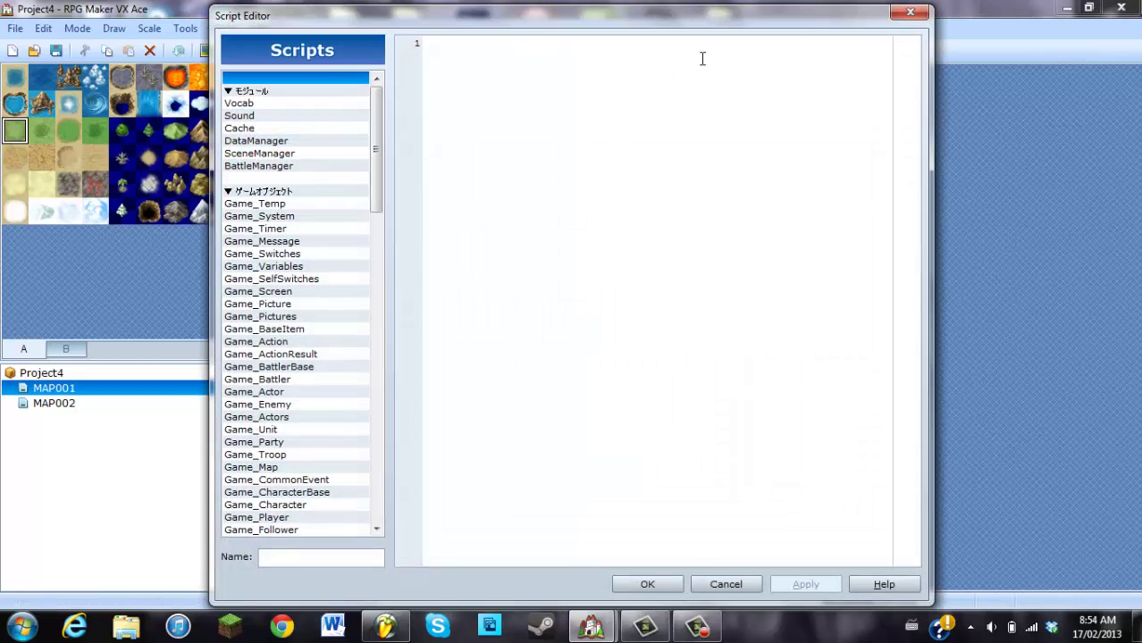
- Switch to the XAS Hero Edition ACE project and copy the XAS script entry from its script editor
{"action": "mouse_move", "coordinate": [590, 625]}
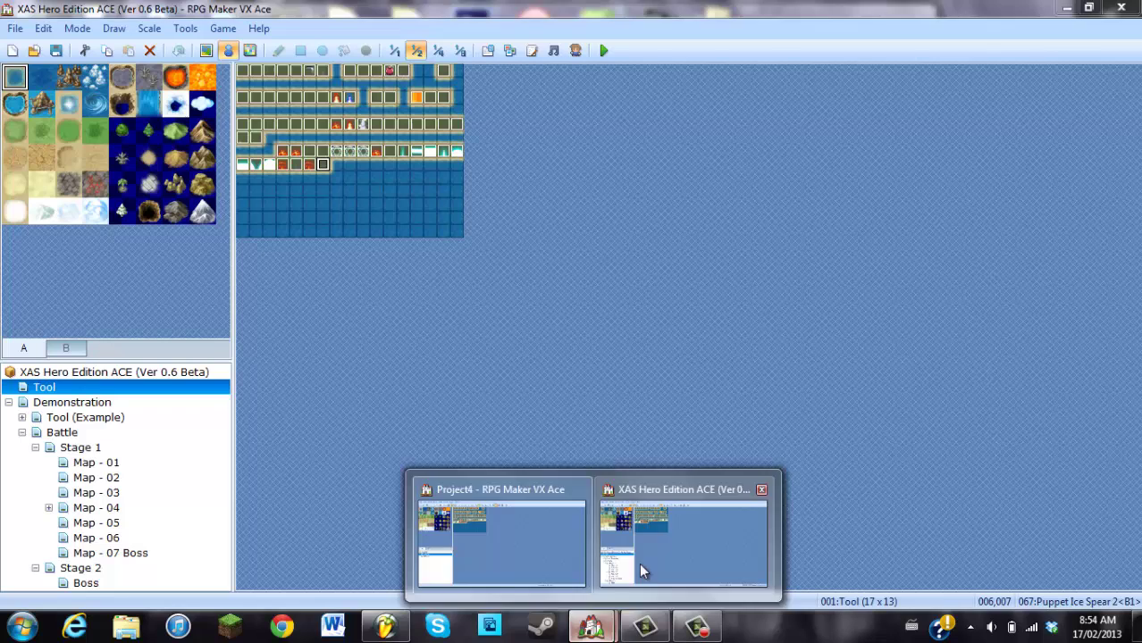
{"action": "left_click", "coordinate": [639, 563]}
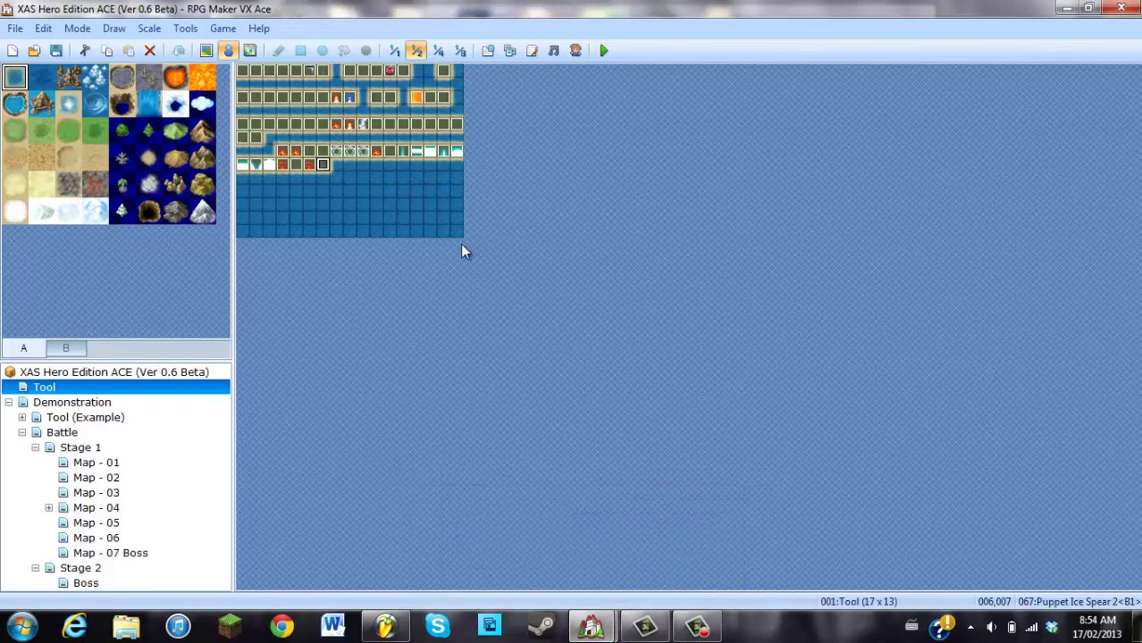
{"action": "left_click", "coordinate": [532, 52]}
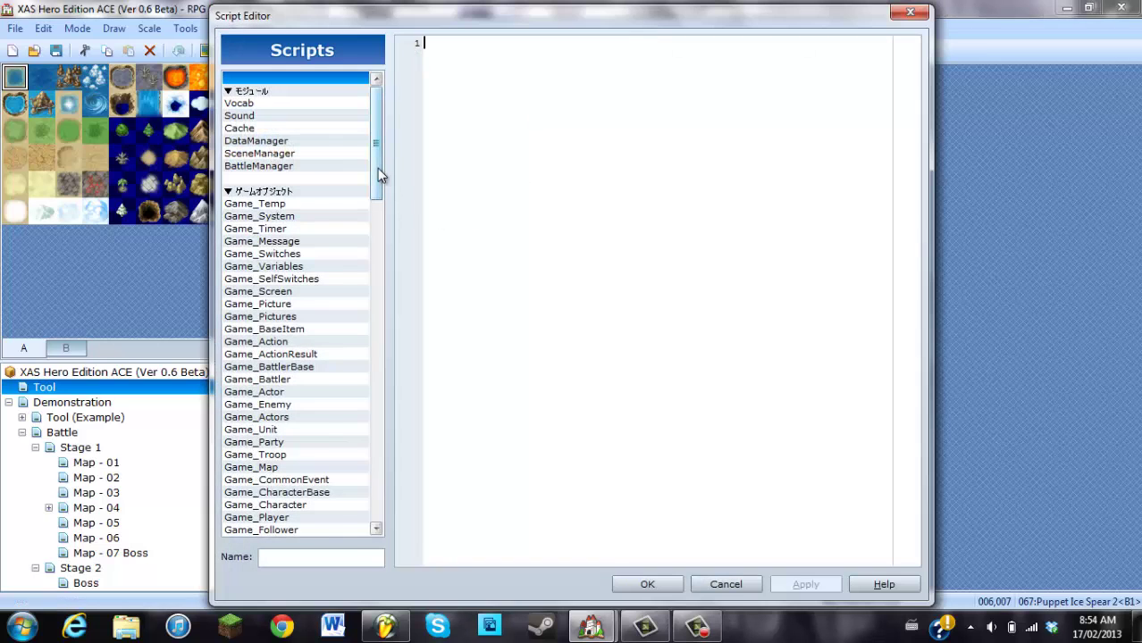
{"action": "left_click_drag", "start_coordinate": [377, 175], "coordinate": [359, 516]}
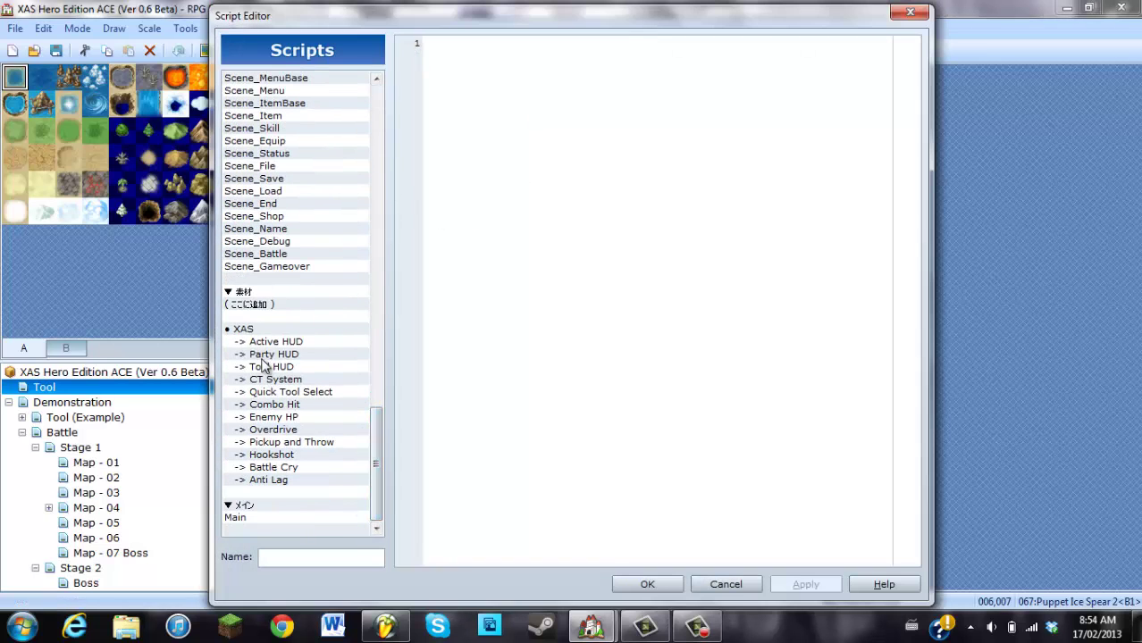
{"action": "left_click", "coordinate": [243, 329]}
{"action": "right_click", "coordinate": [241, 330]}
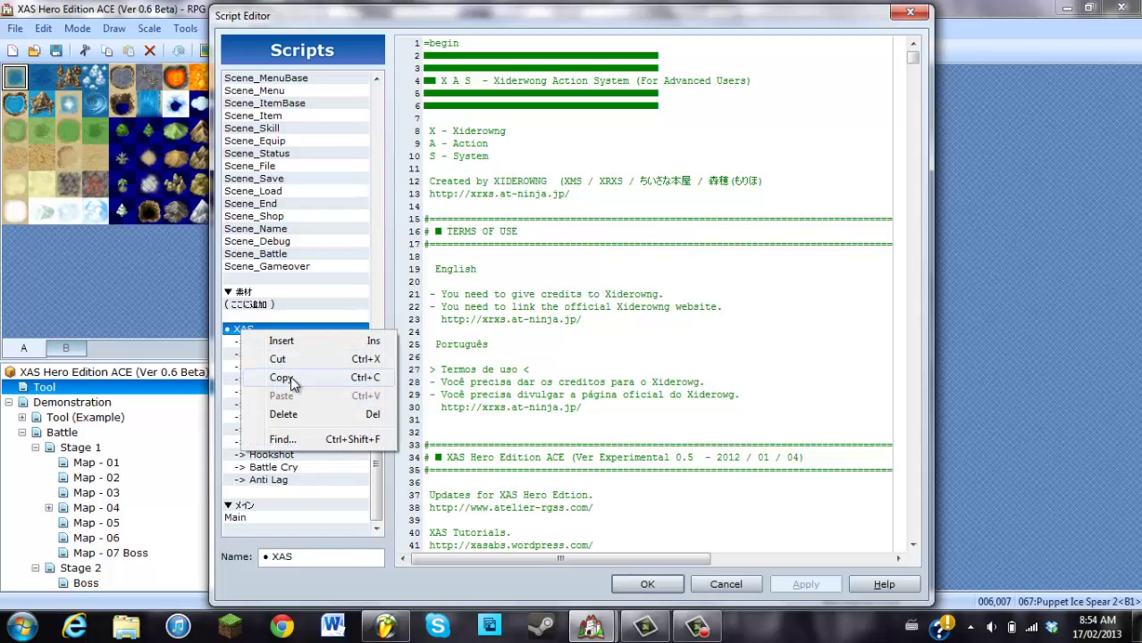
{"action": "left_click", "coordinate": [278, 377]}
{"action": "left_click_drag", "start_coordinate": [377, 460], "coordinate": [378, 286]}
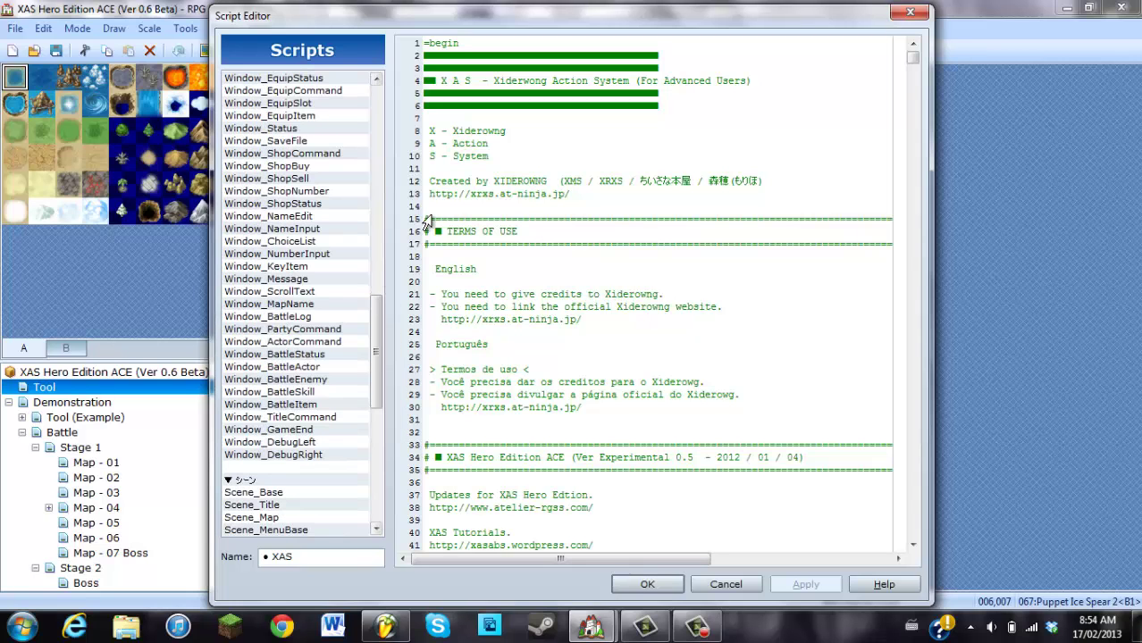
{"action": "left_click", "coordinate": [913, 13]}
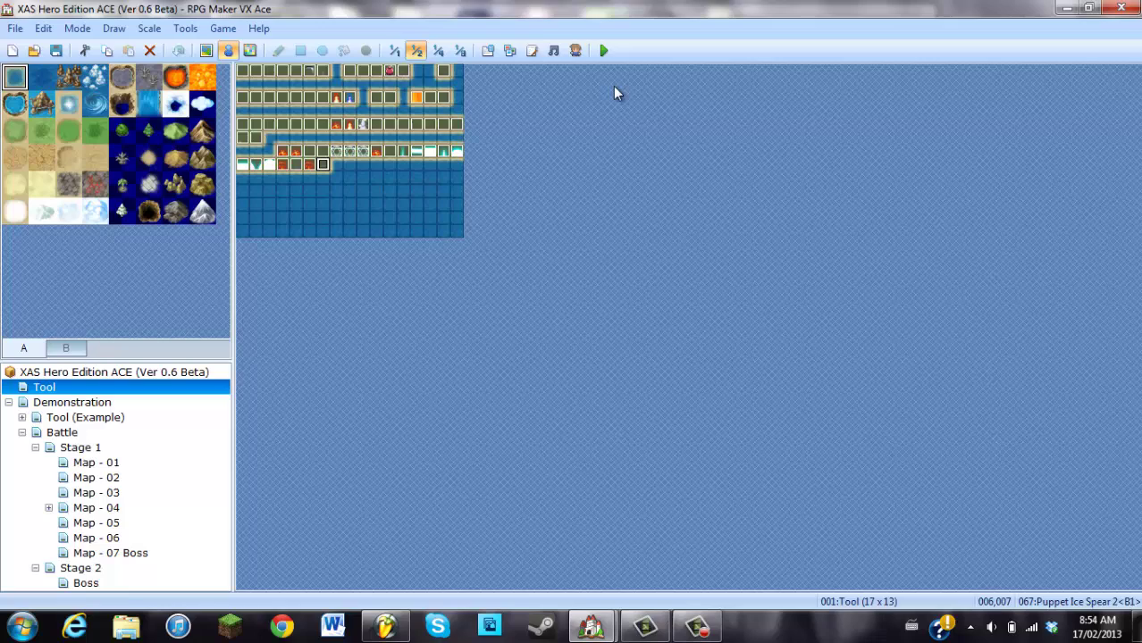
{"action": "left_click", "coordinate": [530, 52]}
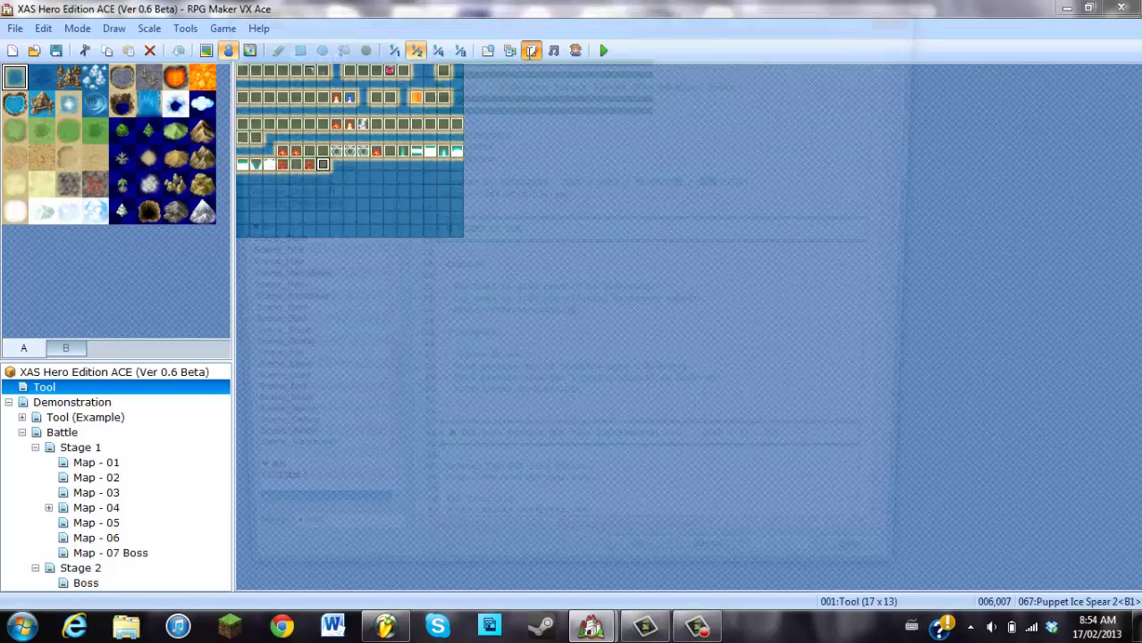
{"action": "left_click", "coordinate": [908, 14]}
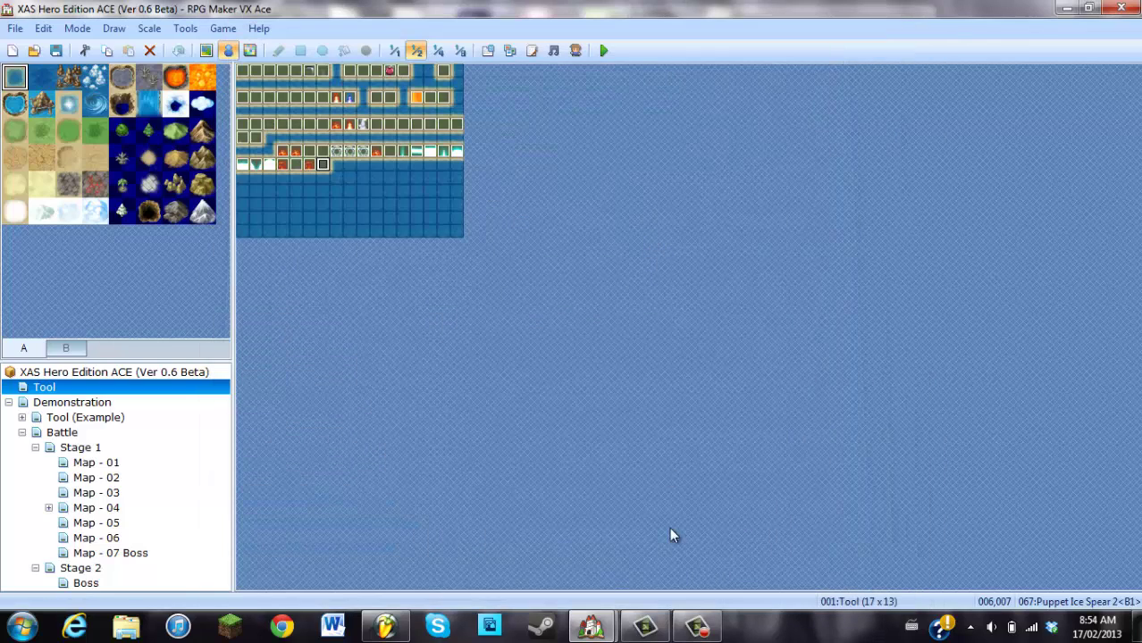
- Reopen the XAS Hero Edition ACE script editor and copy the XAS script entry again
{"action": "mouse_move", "coordinate": [591, 627]}
{"action": "left_click", "coordinate": [531, 51]}
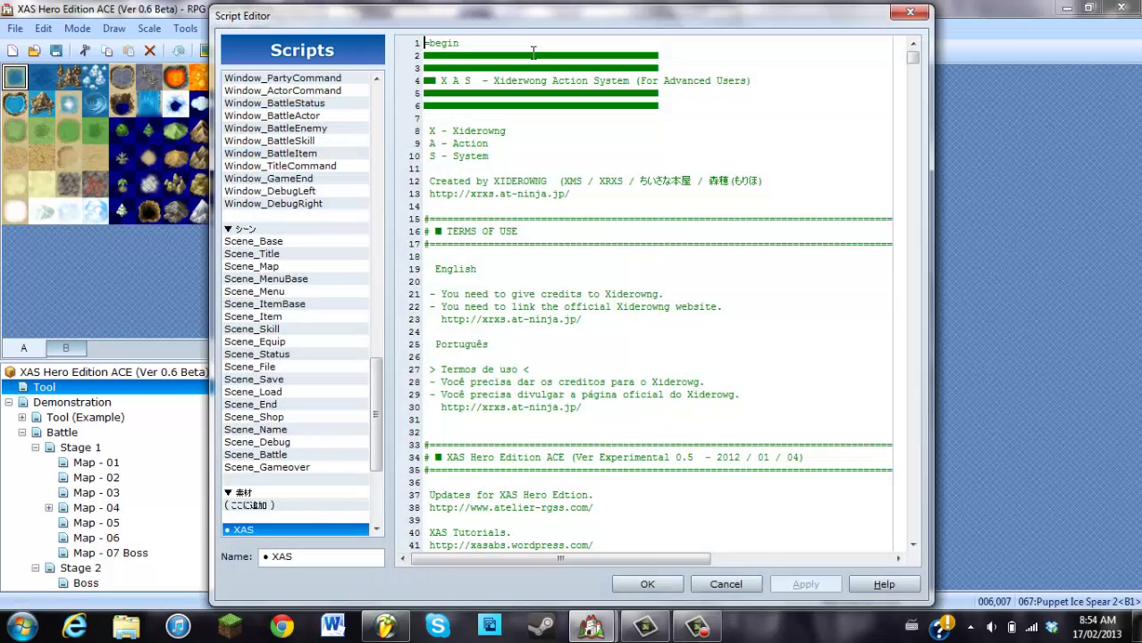
{"action": "left_click_drag", "start_coordinate": [375, 446], "coordinate": [375, 495]}
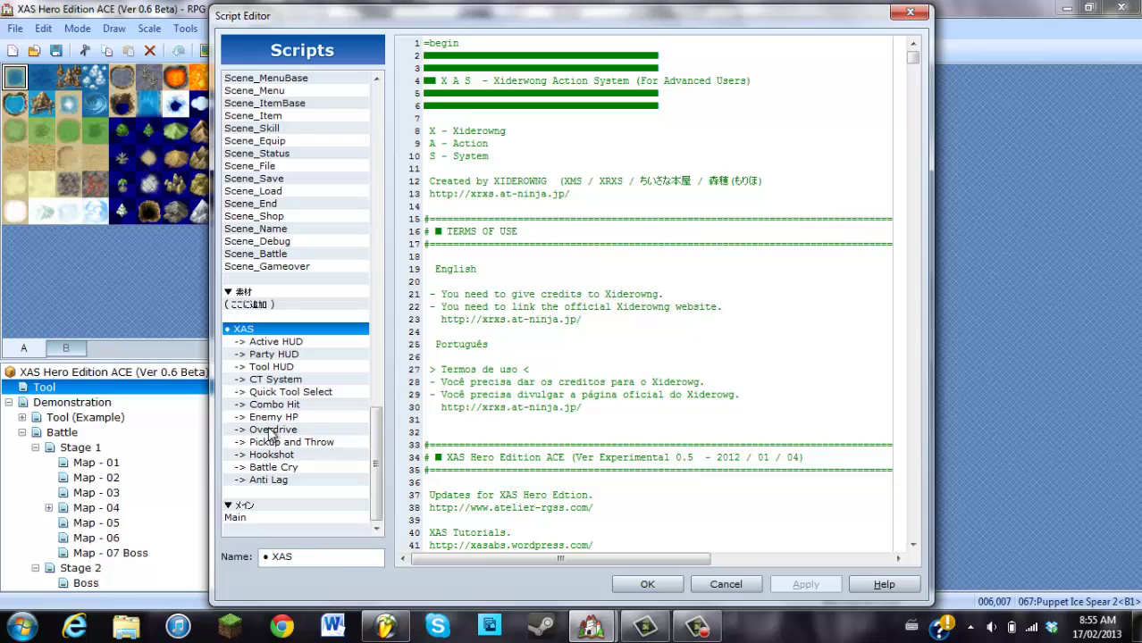
{"action": "right_click", "coordinate": [240, 330]}
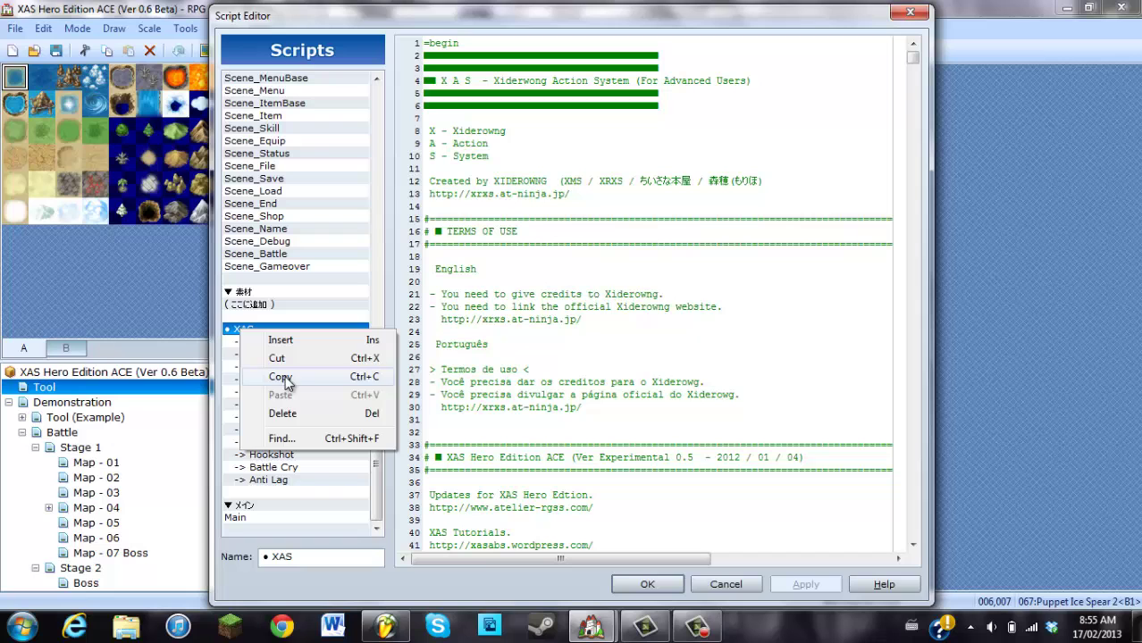
{"action": "left_click", "coordinate": [384, 266]}
{"action": "left_click_drag", "start_coordinate": [375, 491], "coordinate": [345, 431]}
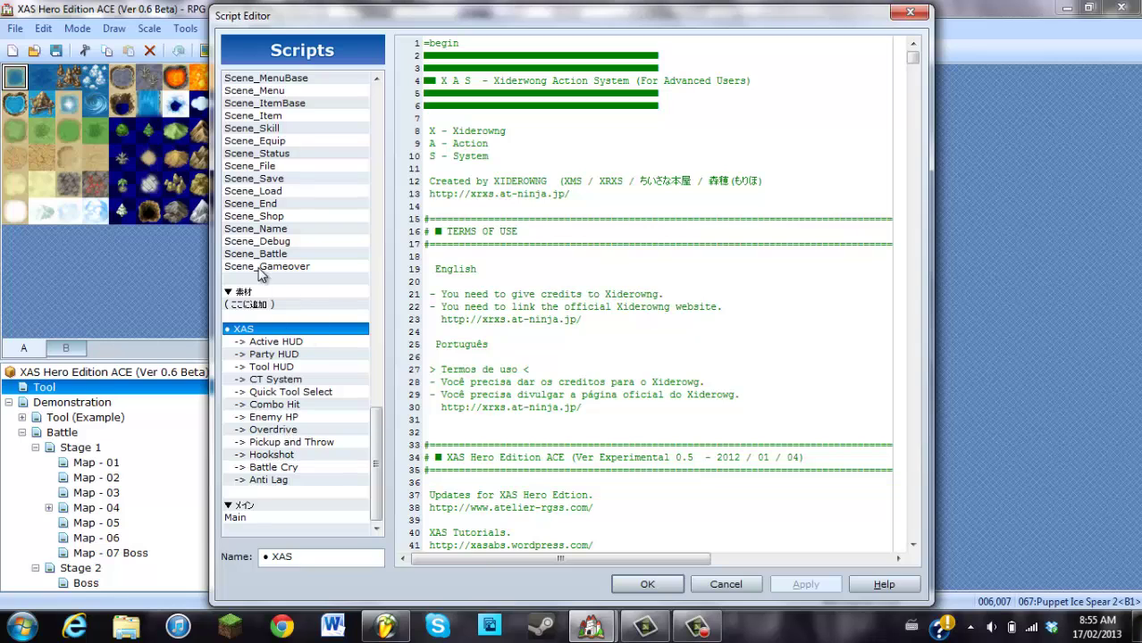
{"action": "right_click", "coordinate": [245, 331]}
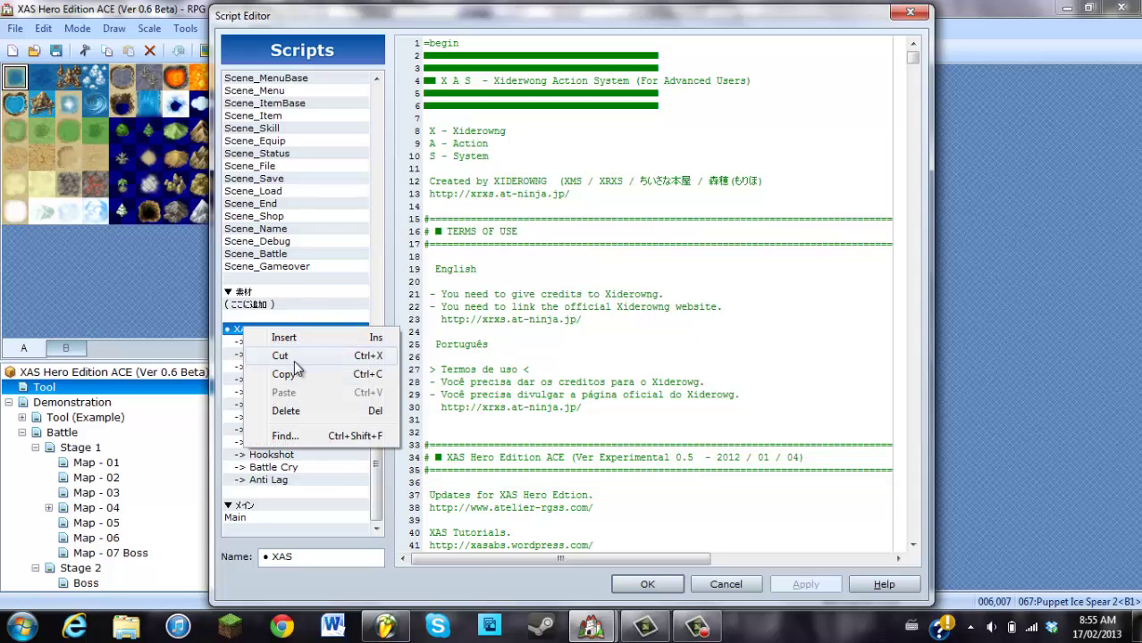
{"action": "left_click", "coordinate": [284, 373]}
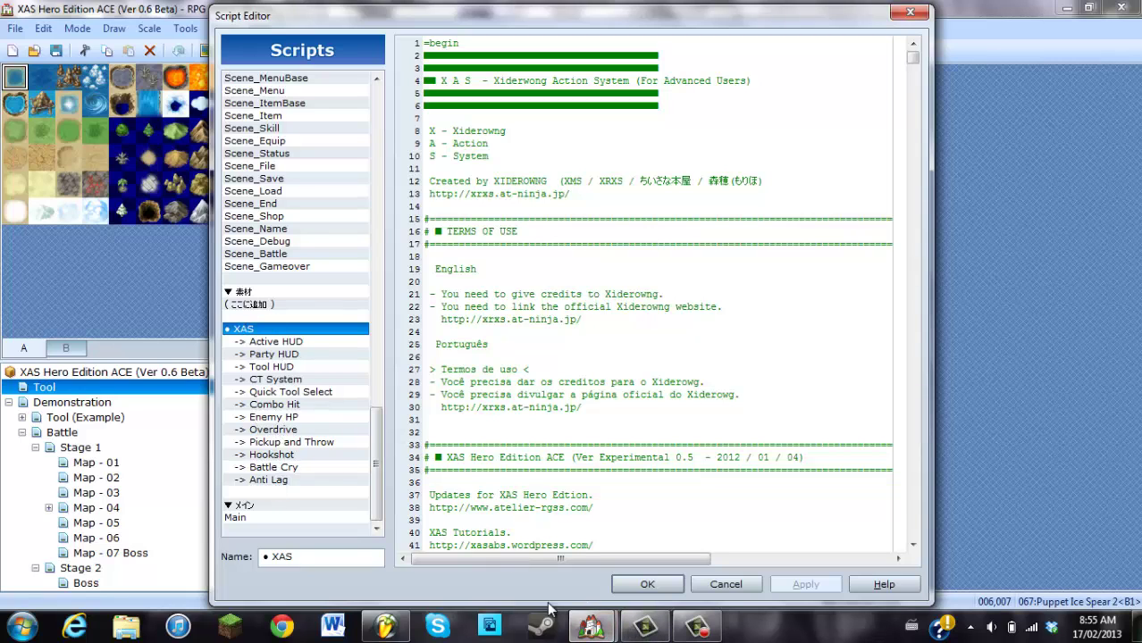
- In Project4's script list, insert a blank entry under (ここに追加) in the 素材 section and paste the XAS script below it
{"action": "left_click", "coordinate": [576, 501]}
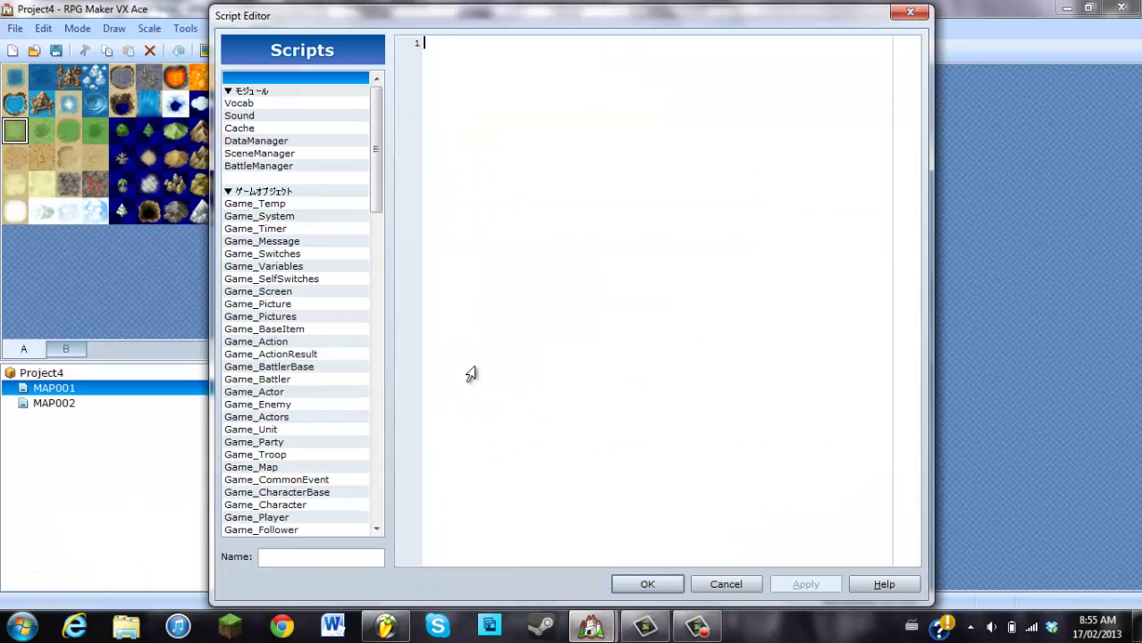
{"action": "left_click_drag", "start_coordinate": [380, 158], "coordinate": [377, 540]}
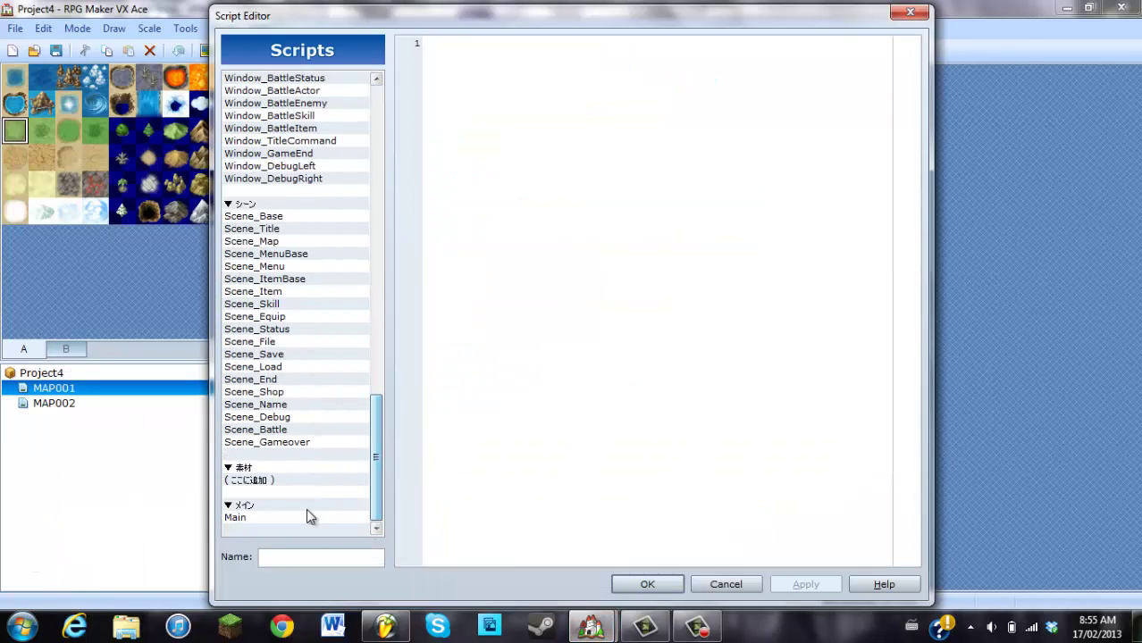
{"action": "right_click", "coordinate": [264, 493]}
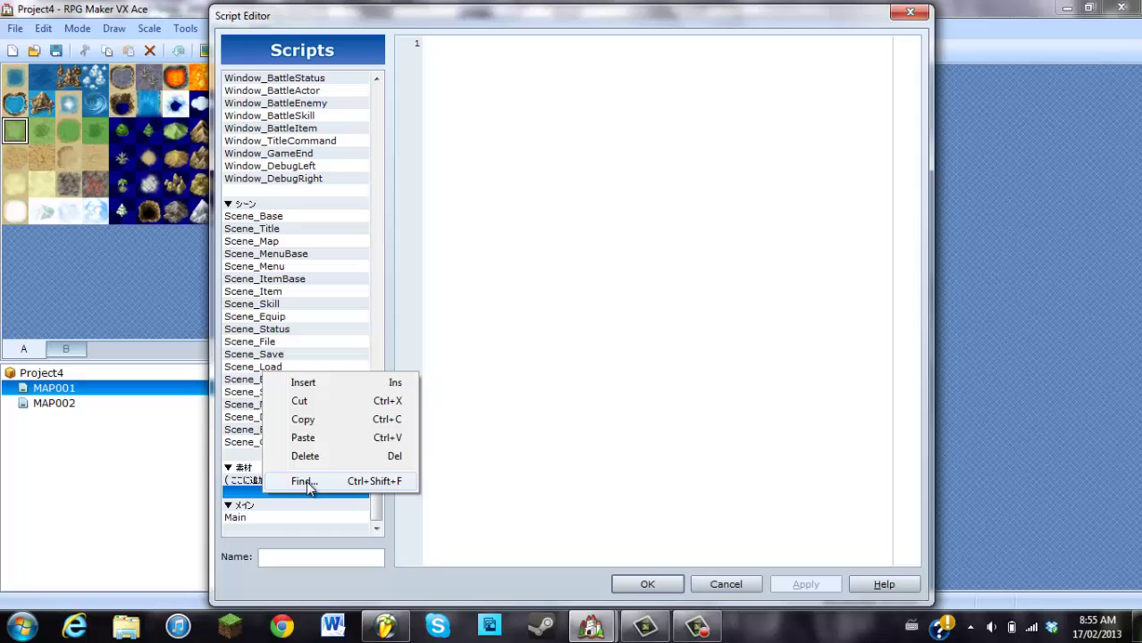
{"action": "left_click", "coordinate": [309, 383]}
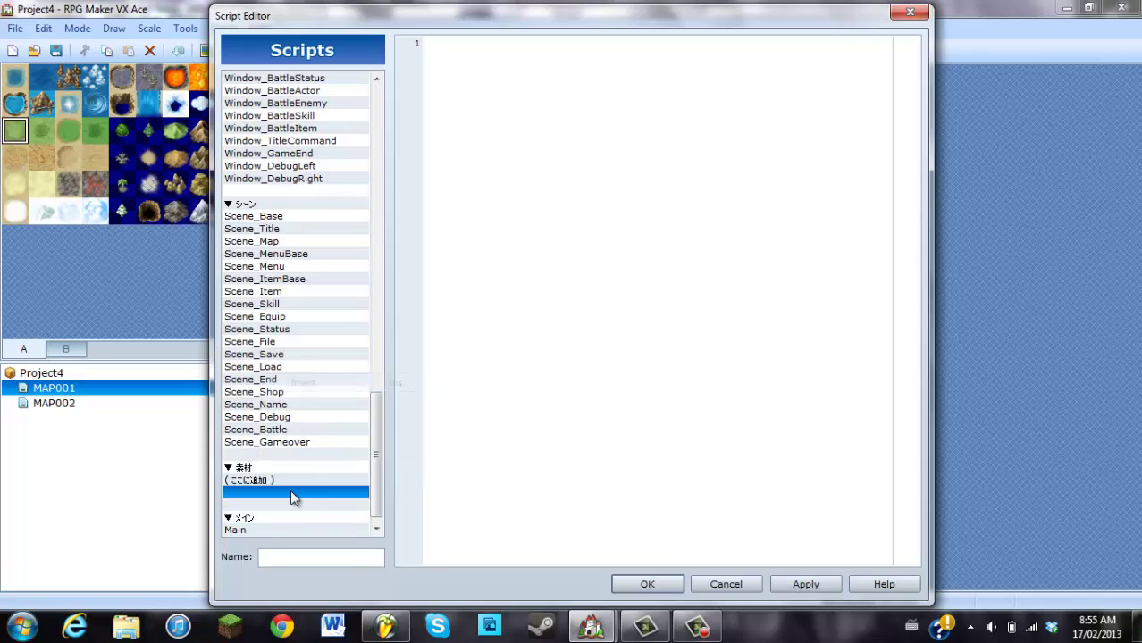
{"action": "right_click", "coordinate": [257, 511]}
{"action": "left_click", "coordinate": [324, 450]}
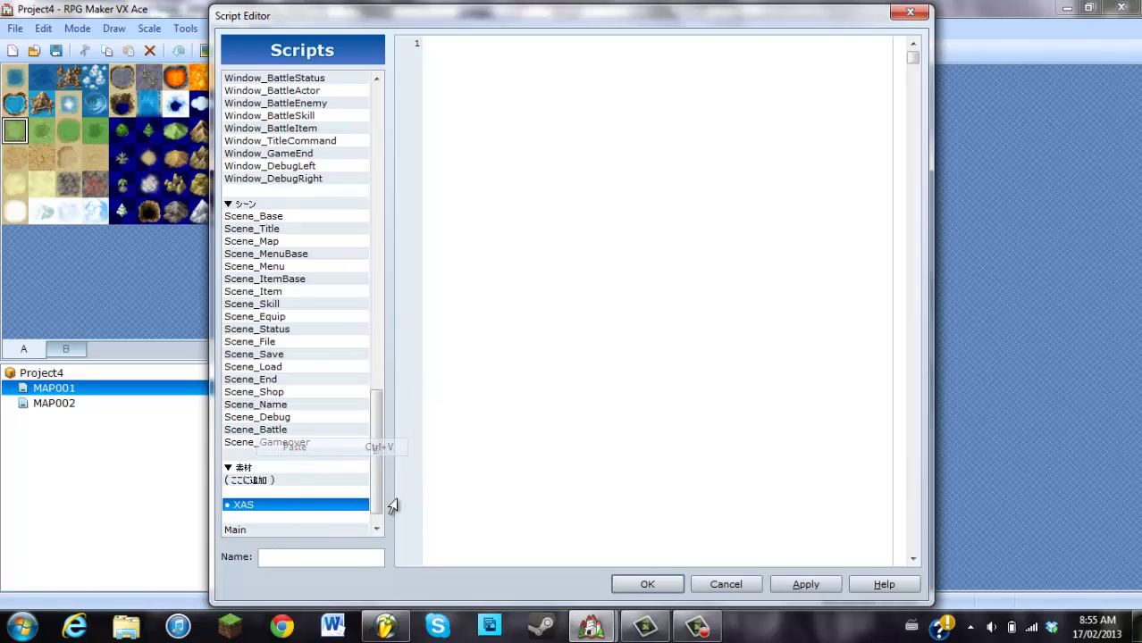
- Copy the Active HUD script from the XAS Hero Edition ACE project and paste it below XAS in Project4's script list
{"action": "mouse_move", "coordinate": [590, 626]}
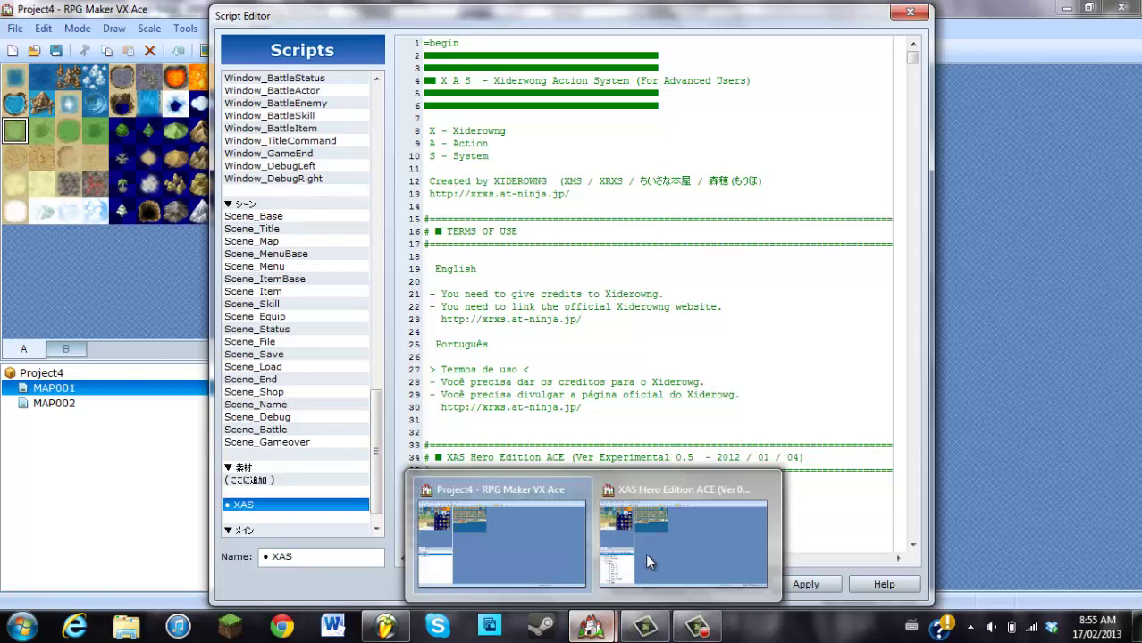
{"action": "left_click", "coordinate": [657, 536]}
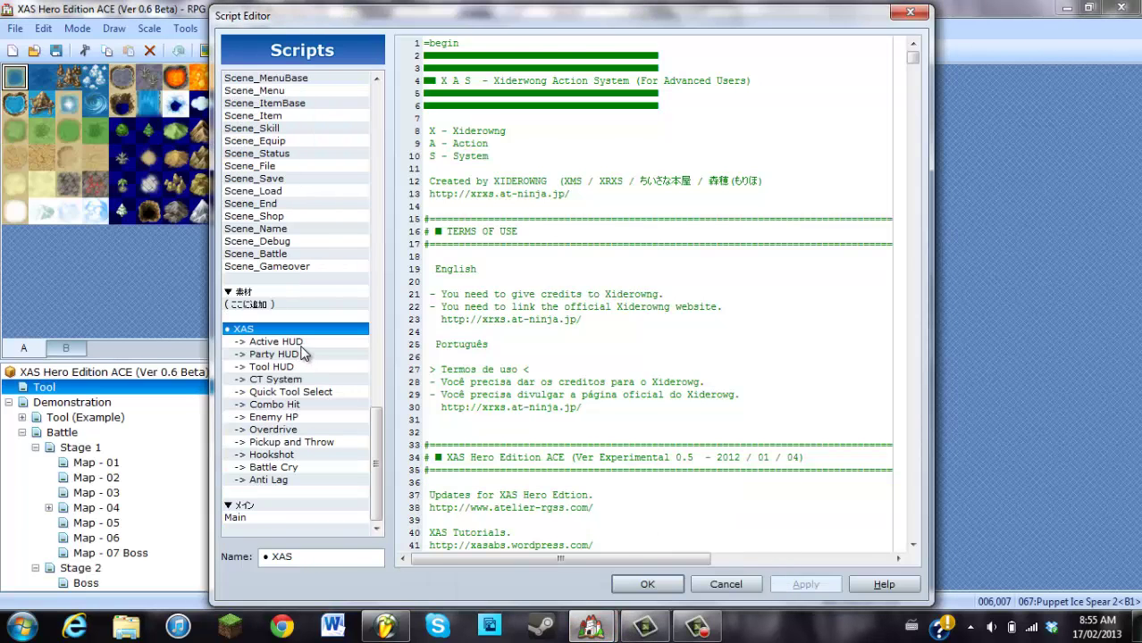
{"action": "right_click", "coordinate": [301, 344]}
{"action": "left_click", "coordinate": [350, 395]}
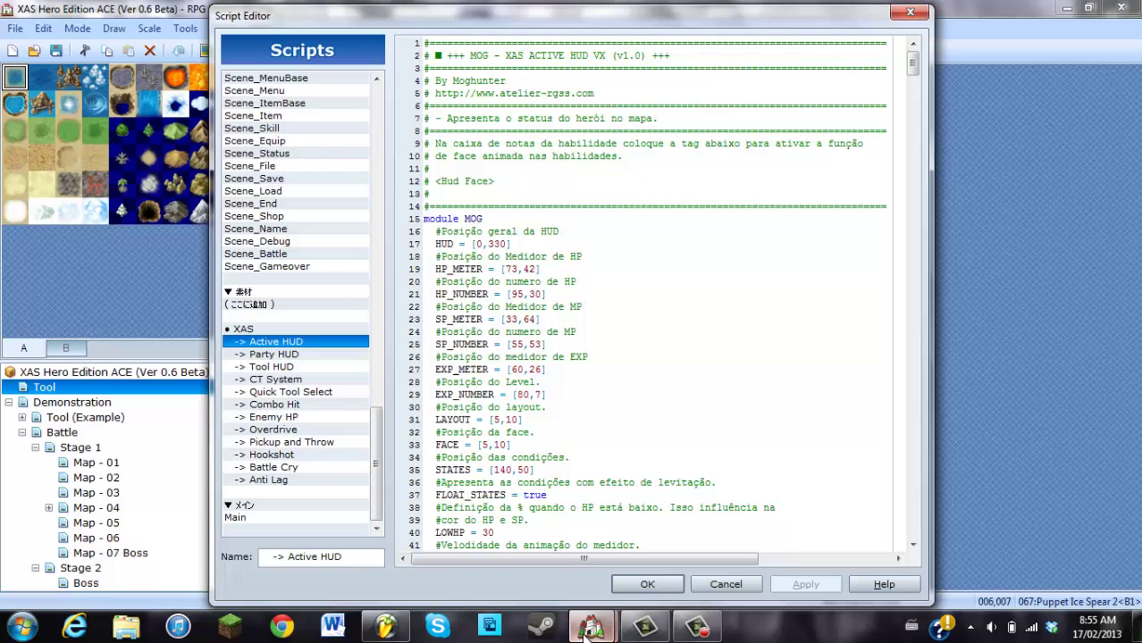
{"action": "mouse_move", "coordinate": [587, 627]}
{"action": "left_click", "coordinate": [500, 536]}
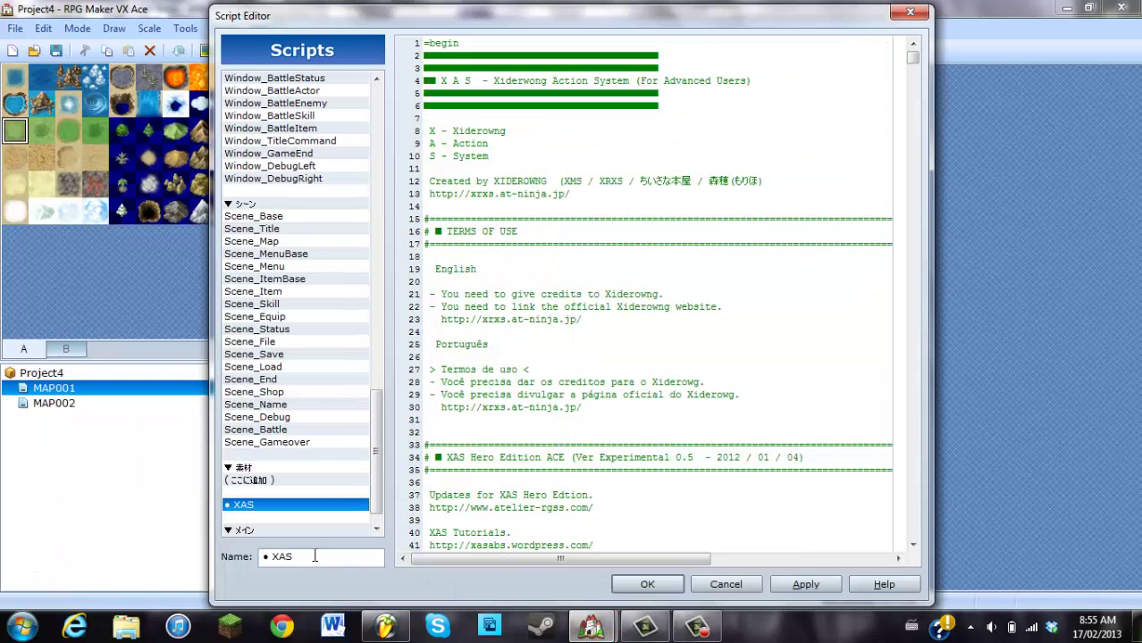
{"action": "right_click", "coordinate": [254, 518]}
{"action": "left_click", "coordinate": [317, 462]}
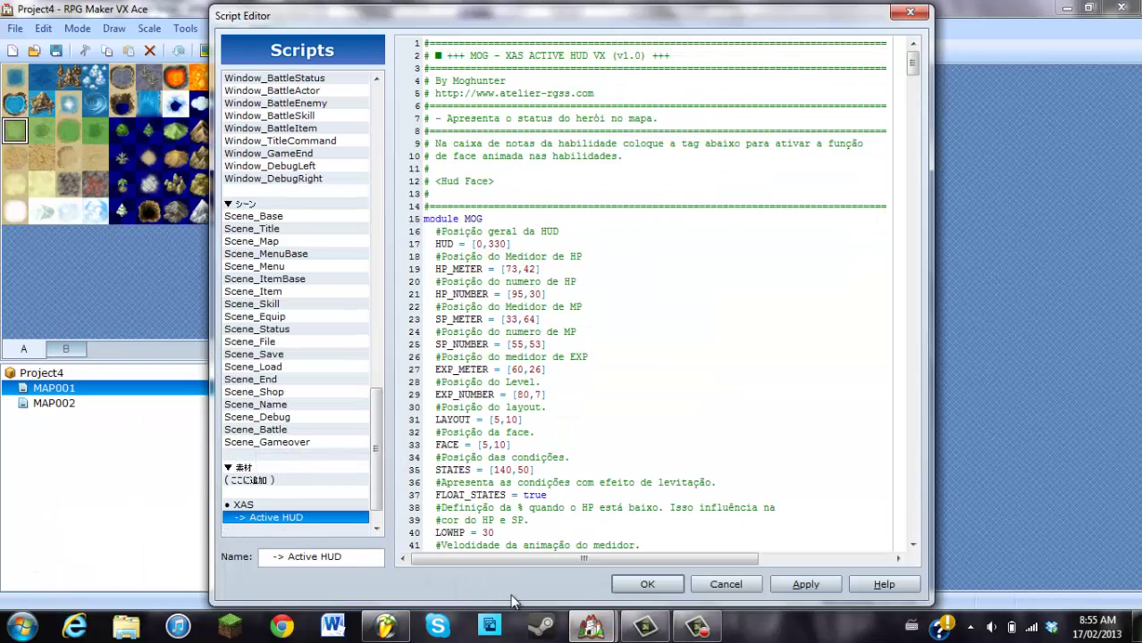
- Copy the Party HUD script from the XAS Hero Edition ACE project and paste it below Active HUD in Project4's script list
{"action": "mouse_move", "coordinate": [589, 627]}
{"action": "left_click", "coordinate": [635, 547]}
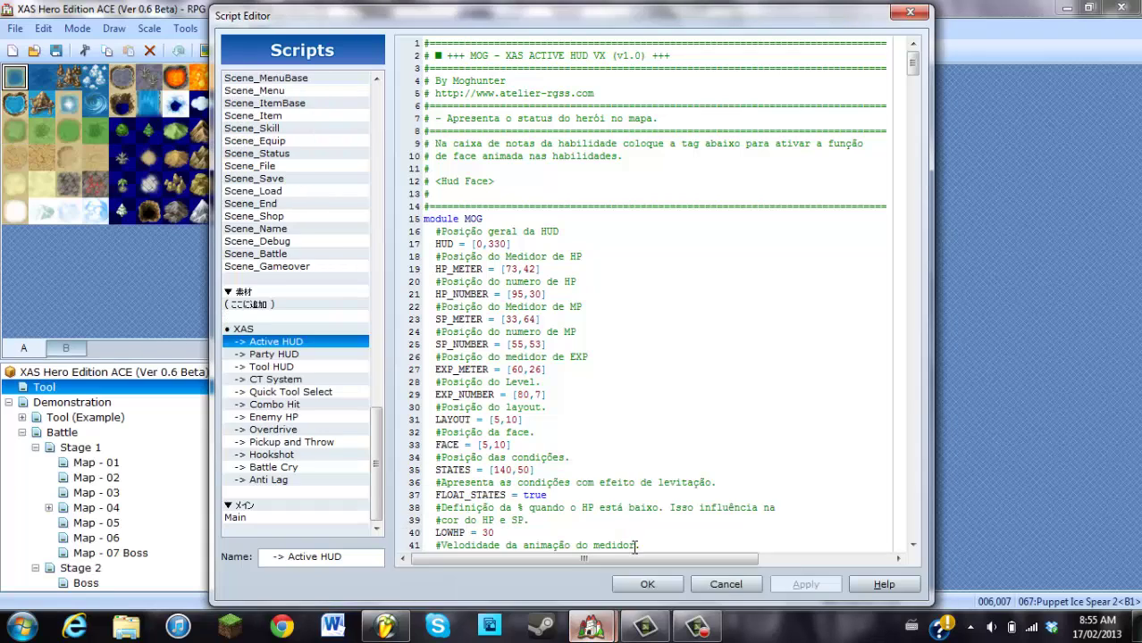
{"action": "right_click", "coordinate": [270, 355]}
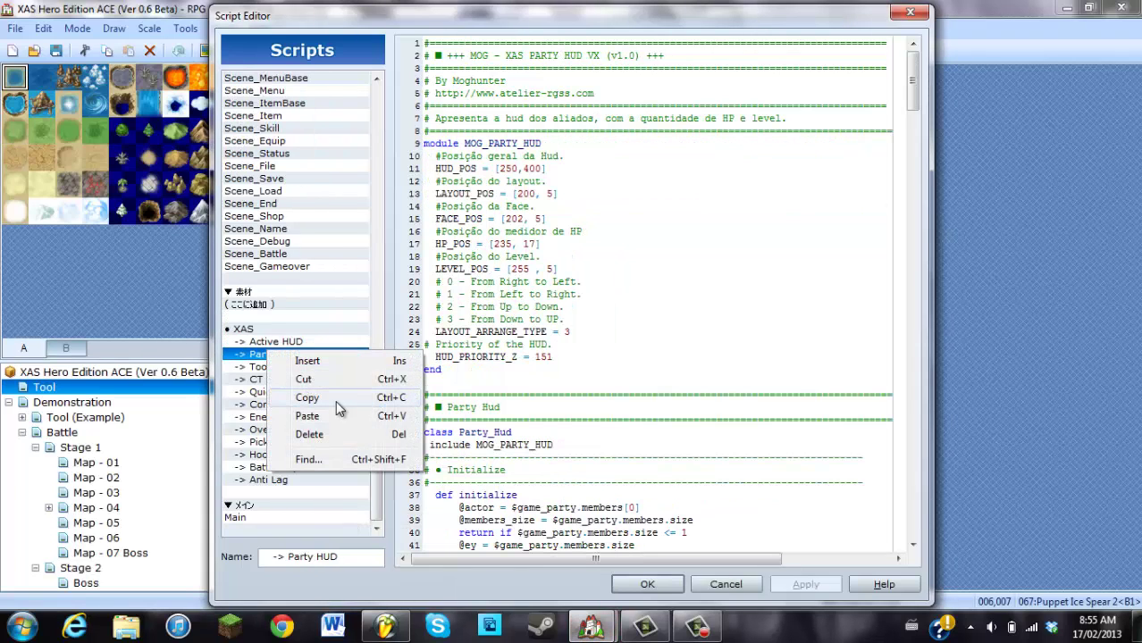
{"action": "left_click", "coordinate": [333, 397]}
{"action": "mouse_move", "coordinate": [594, 631]}
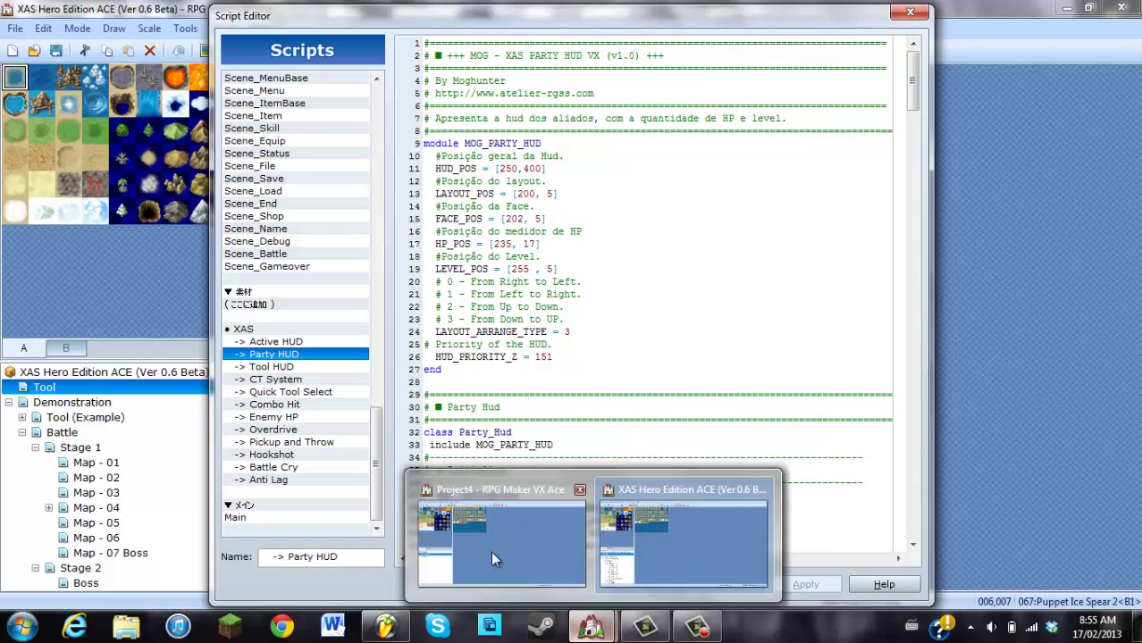
{"action": "left_click", "coordinate": [491, 551]}
{"action": "right_click", "coordinate": [257, 529]}
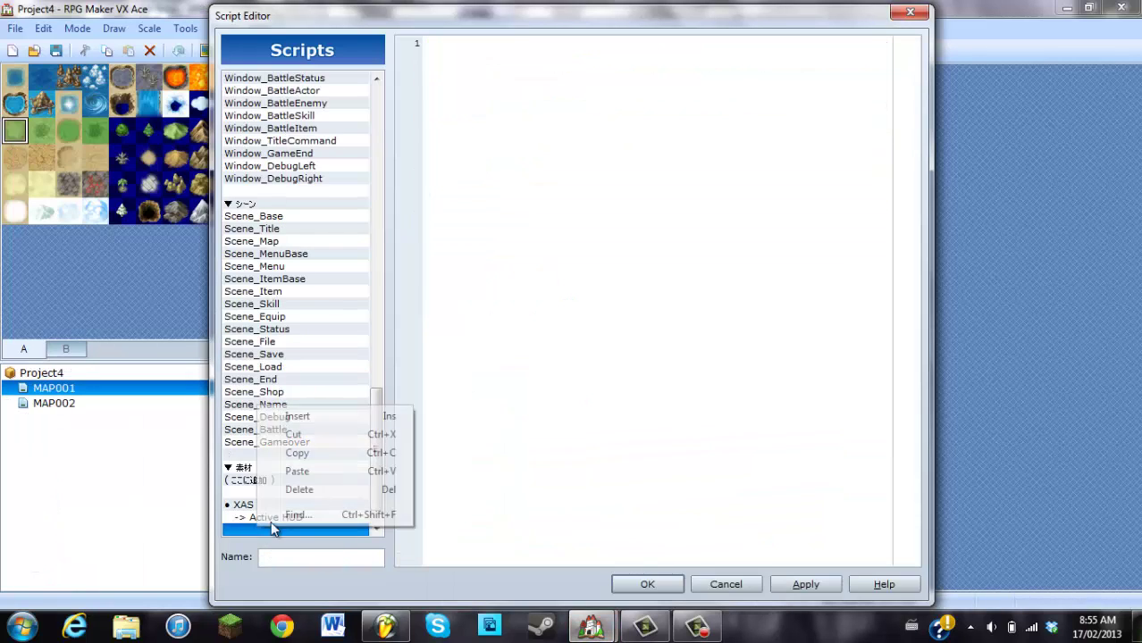
{"action": "left_click", "coordinate": [326, 472]}
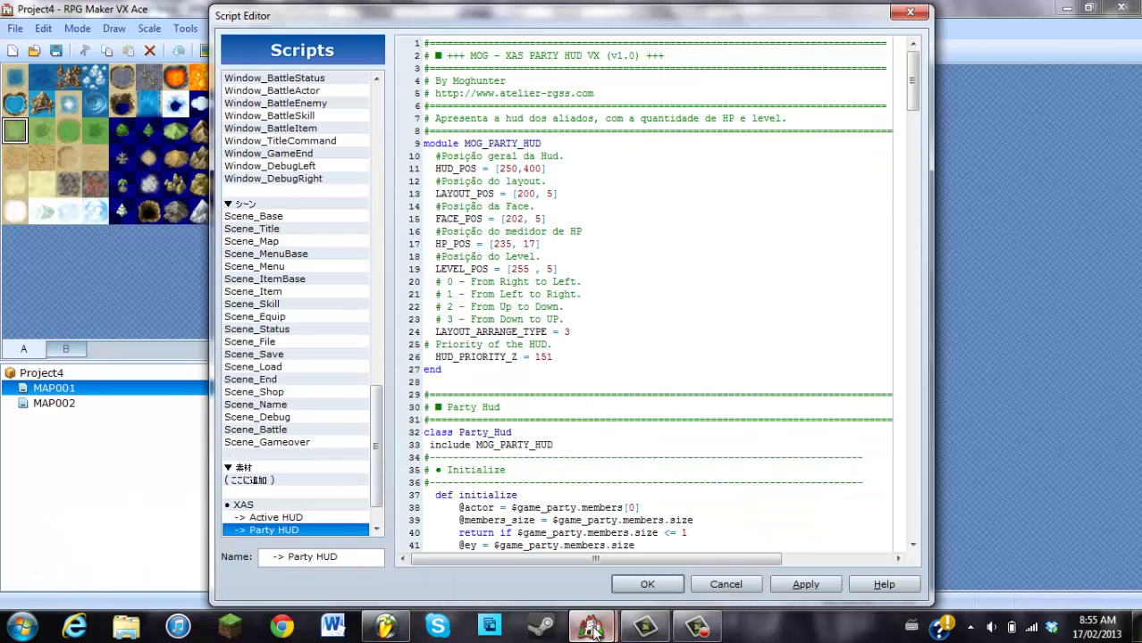
- Copy the Tool HUD script from the XAS Hero Edition ACE project and paste it below Party HUD in Project4's script list
{"action": "mouse_move", "coordinate": [594, 631]}
{"action": "left_click", "coordinate": [676, 534]}
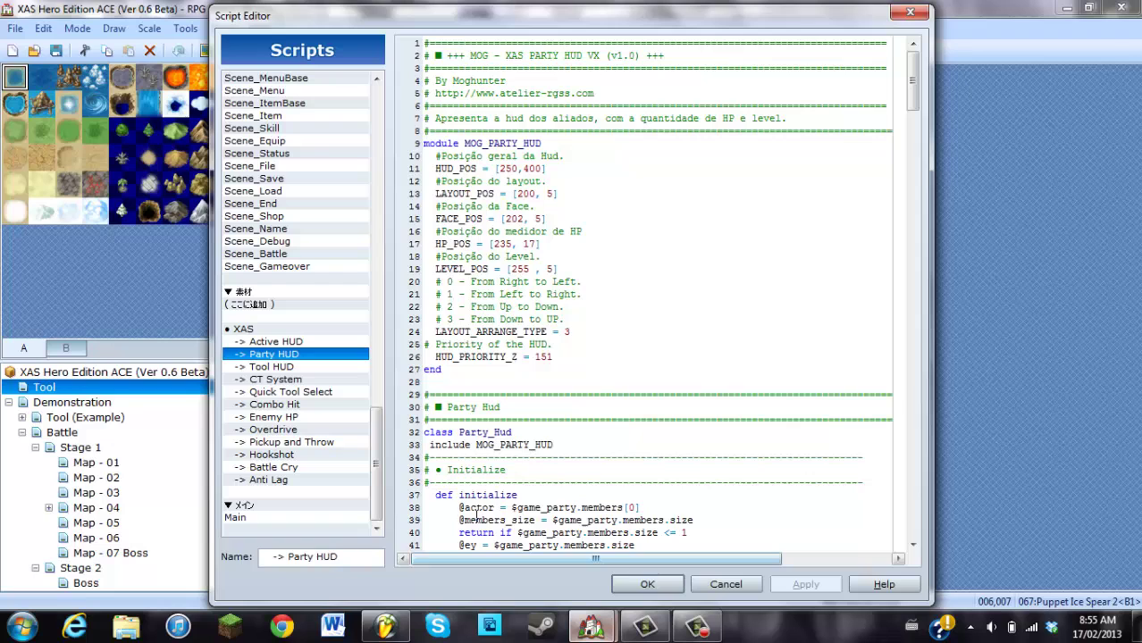
{"action": "right_click", "coordinate": [295, 368]}
{"action": "left_click", "coordinate": [328, 416]}
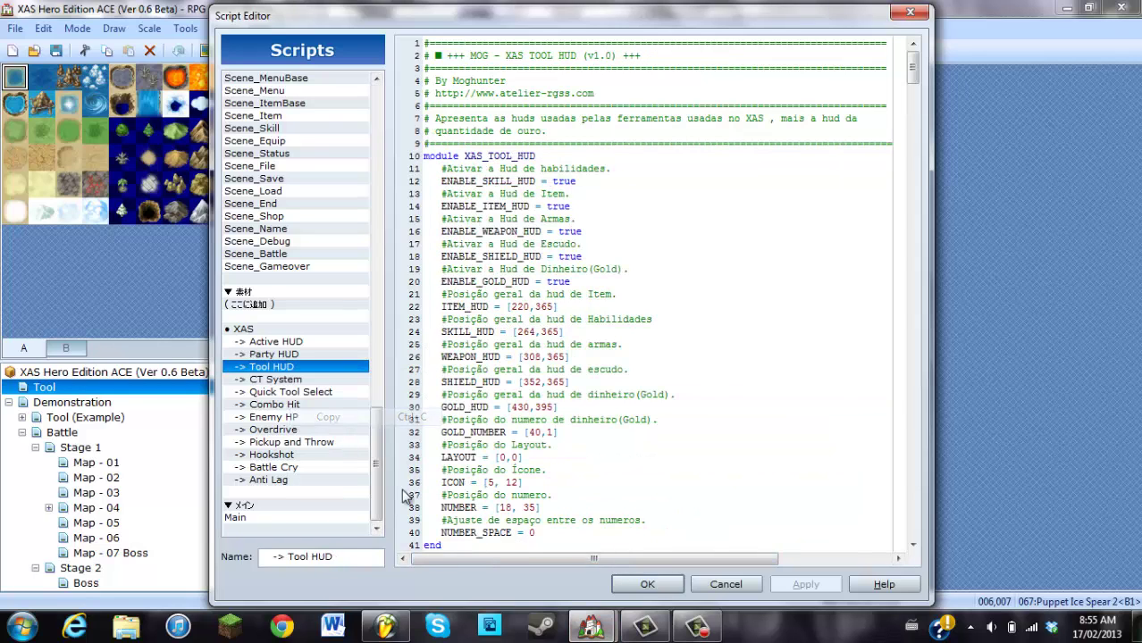
{"action": "mouse_move", "coordinate": [590, 631]}
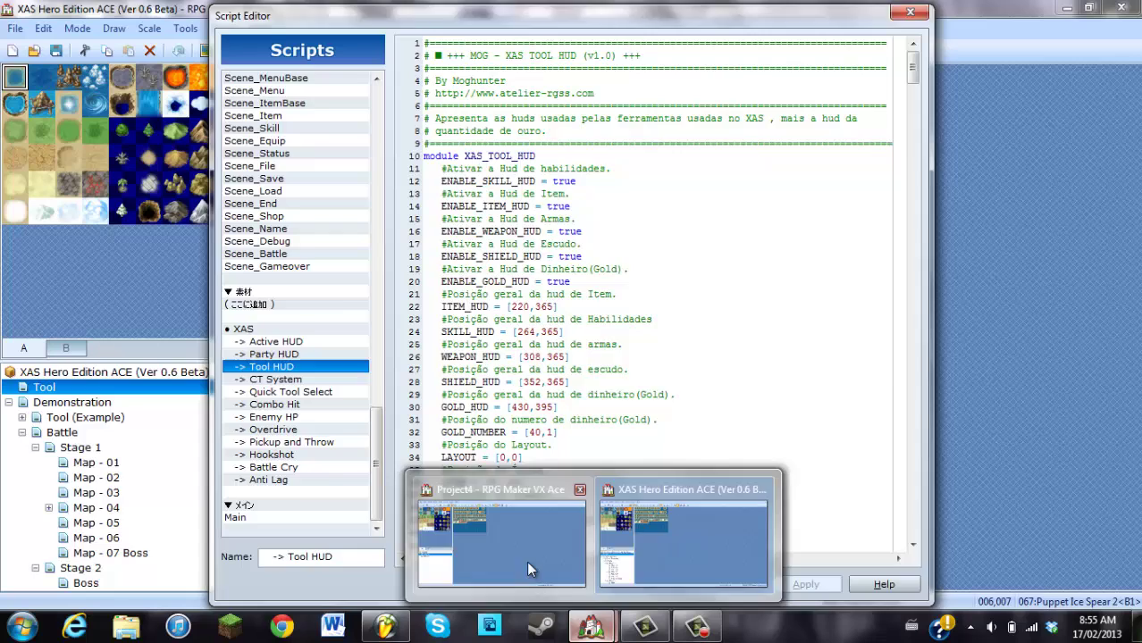
{"action": "left_click", "coordinate": [527, 561]}
{"action": "scroll", "coordinate": [381, 433], "scroll_direction": "down", "scroll_amount": 2}
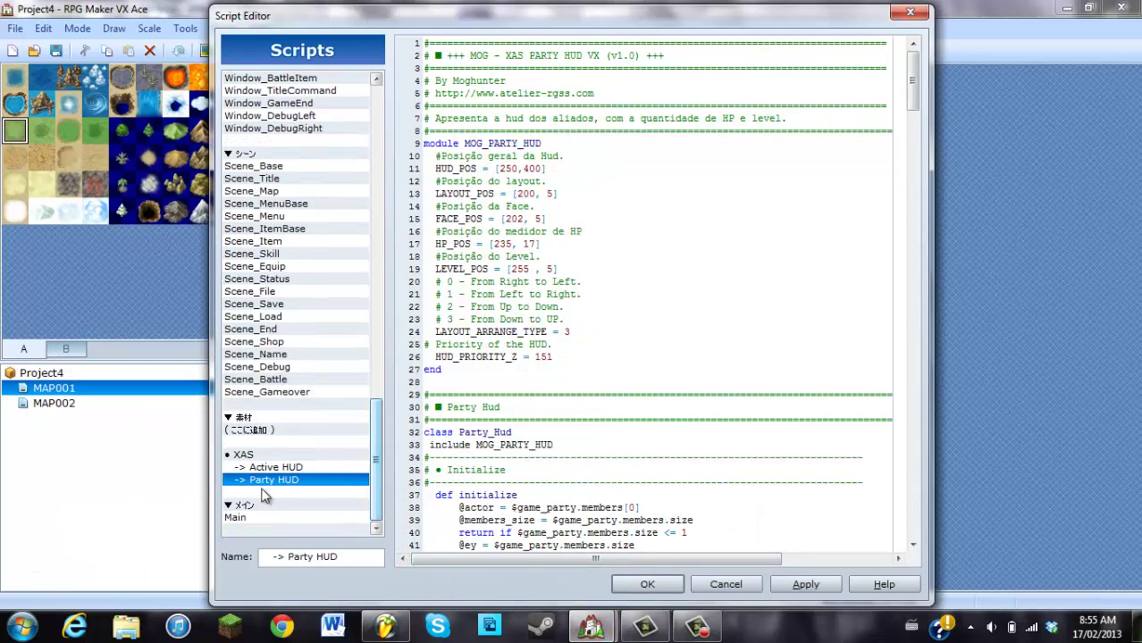
{"action": "right_click", "coordinate": [264, 494]}
{"action": "left_click", "coordinate": [291, 432]}
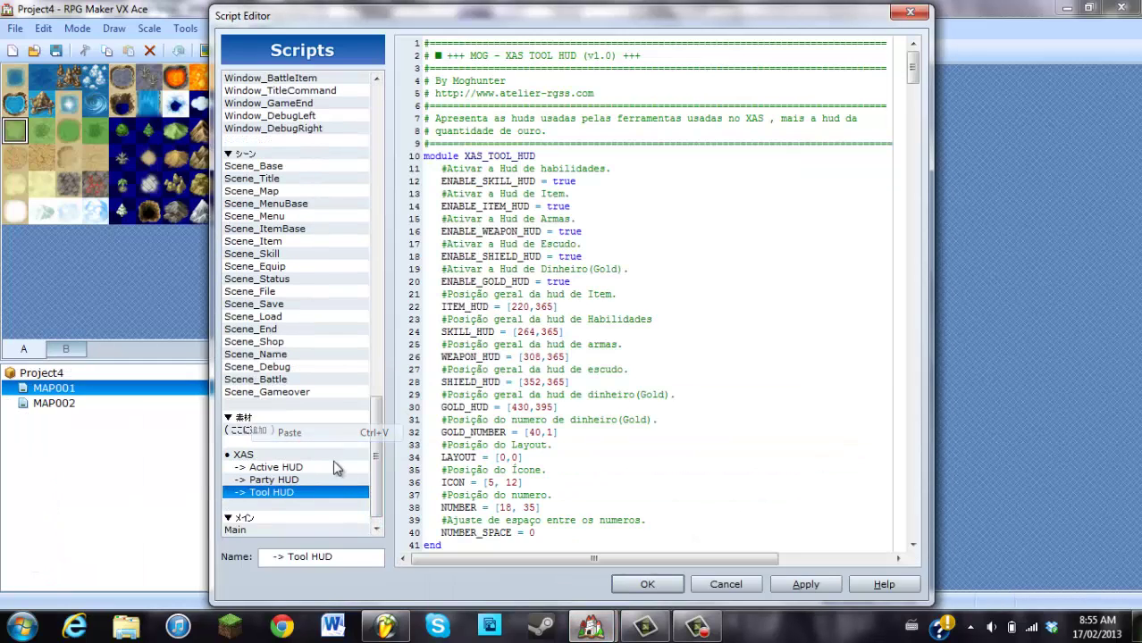
- Copy the CT System script from the XAS Hero Edition ACE project and paste it below Tool HUD in Project4's script list
{"action": "mouse_move", "coordinate": [596, 636]}
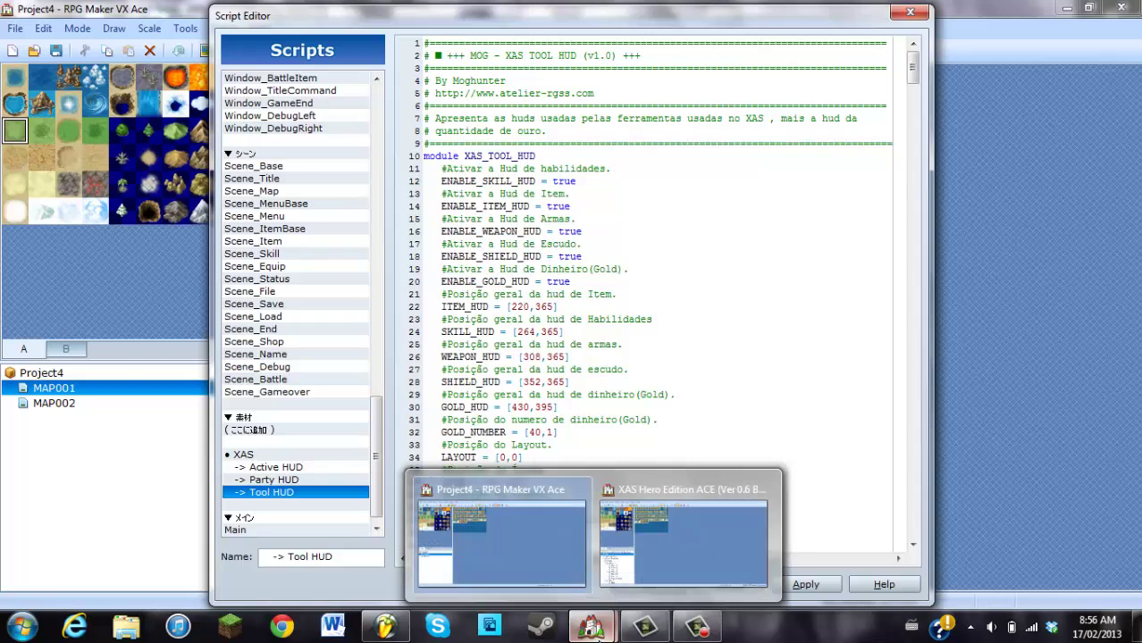
{"action": "left_click", "coordinate": [642, 591]}
{"action": "right_click", "coordinate": [287, 382]}
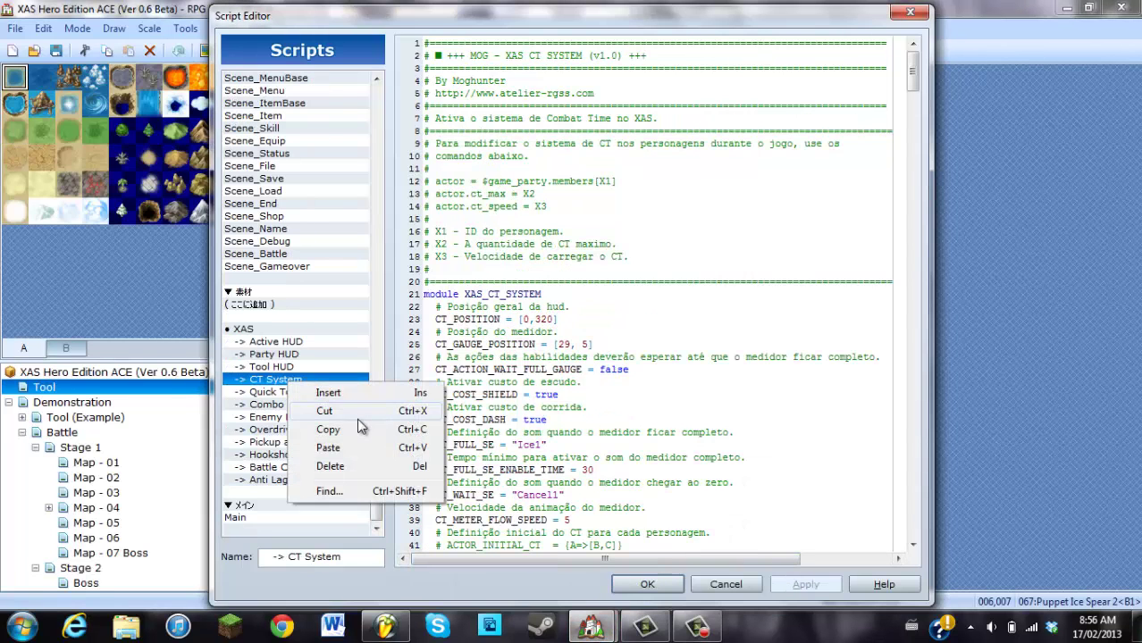
{"action": "left_click", "coordinate": [358, 428]}
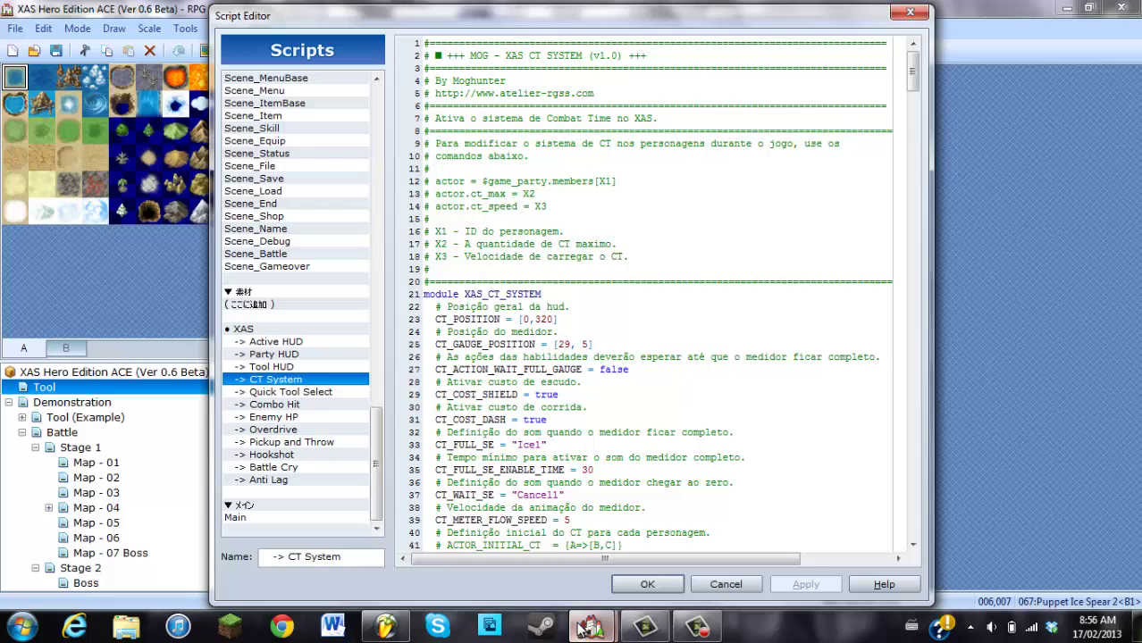
{"action": "mouse_move", "coordinate": [590, 630]}
{"action": "left_click", "coordinate": [515, 565]}
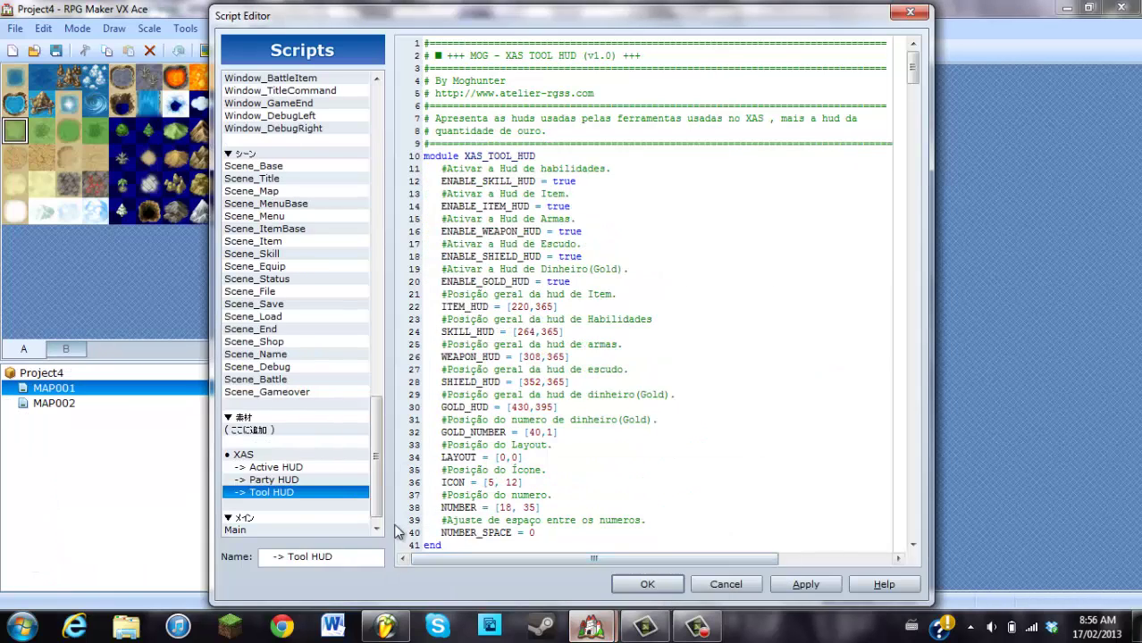
{"action": "right_click", "coordinate": [299, 505]}
{"action": "left_click", "coordinate": [342, 452]}
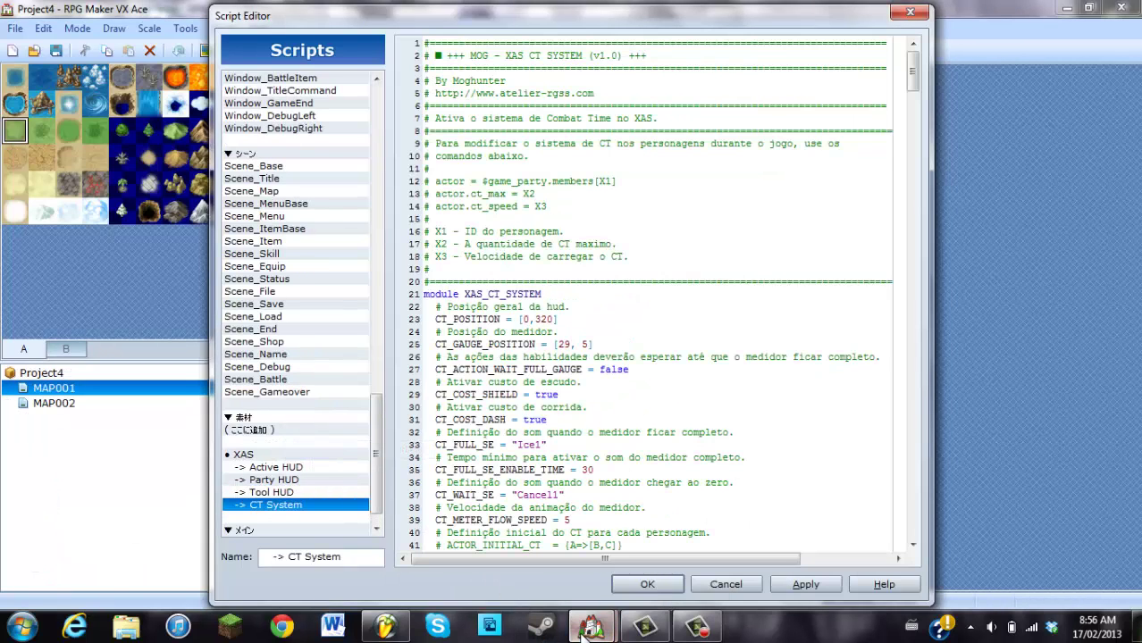
- Copy the Quick Tool Select script from the XAS Hero Edition ACE project and paste it below CT System in Project4's script list
{"action": "mouse_move", "coordinate": [586, 630]}
{"action": "left_click", "coordinate": [679, 545]}
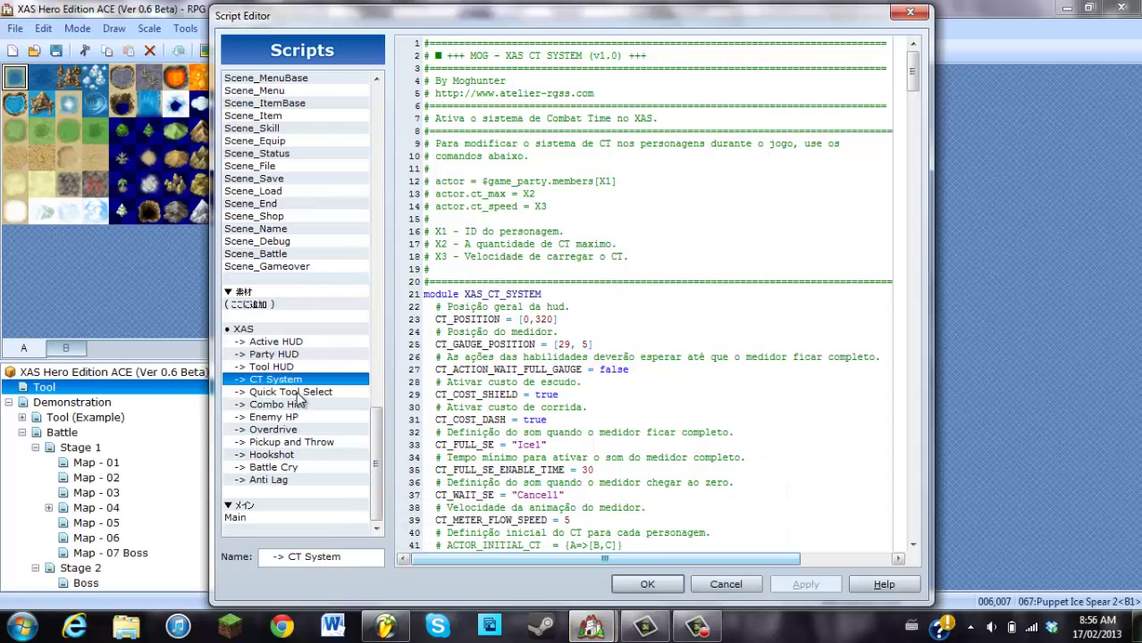
{"action": "right_click", "coordinate": [298, 395]}
{"action": "left_click", "coordinate": [349, 443]}
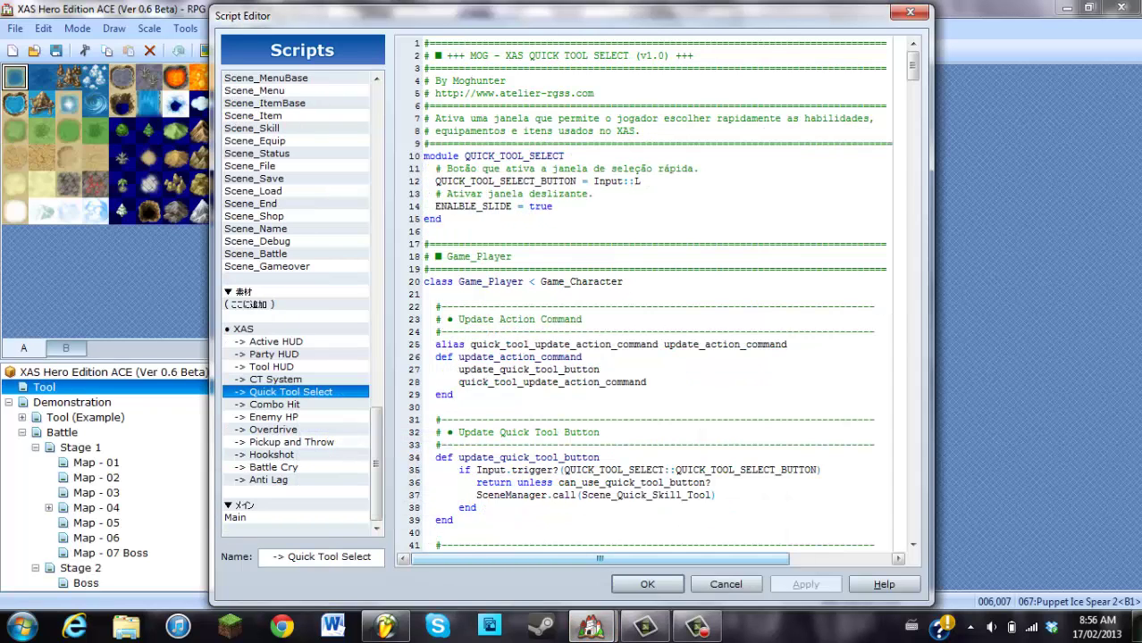
{"action": "mouse_move", "coordinate": [593, 633]}
{"action": "left_click", "coordinate": [496, 541]}
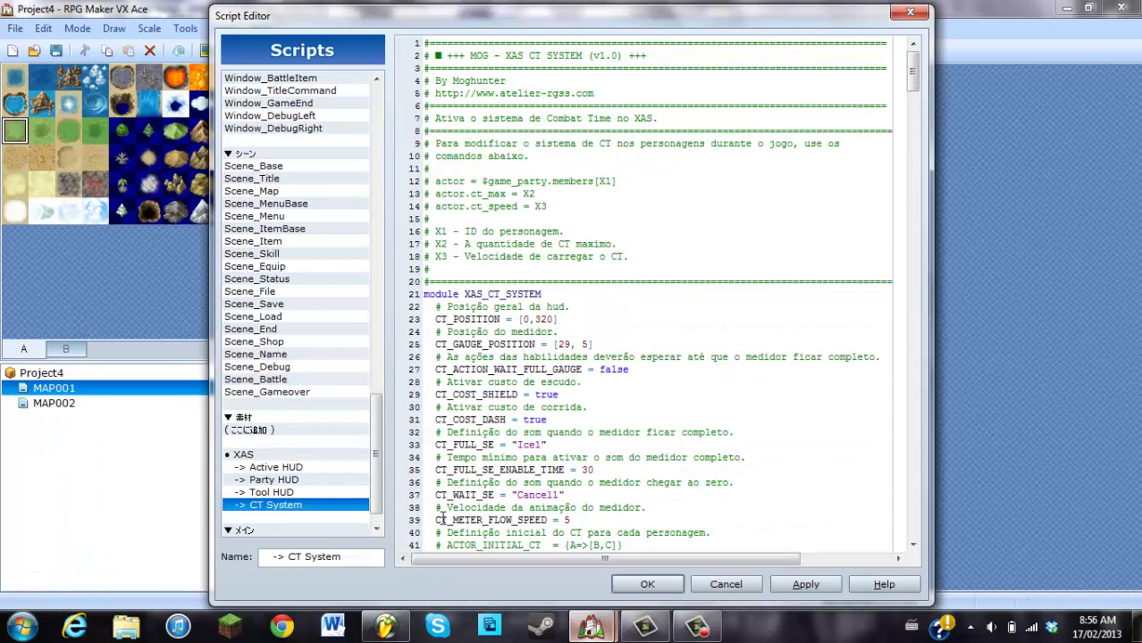
{"action": "right_click", "coordinate": [298, 511]}
{"action": "left_click", "coordinate": [330, 461]}
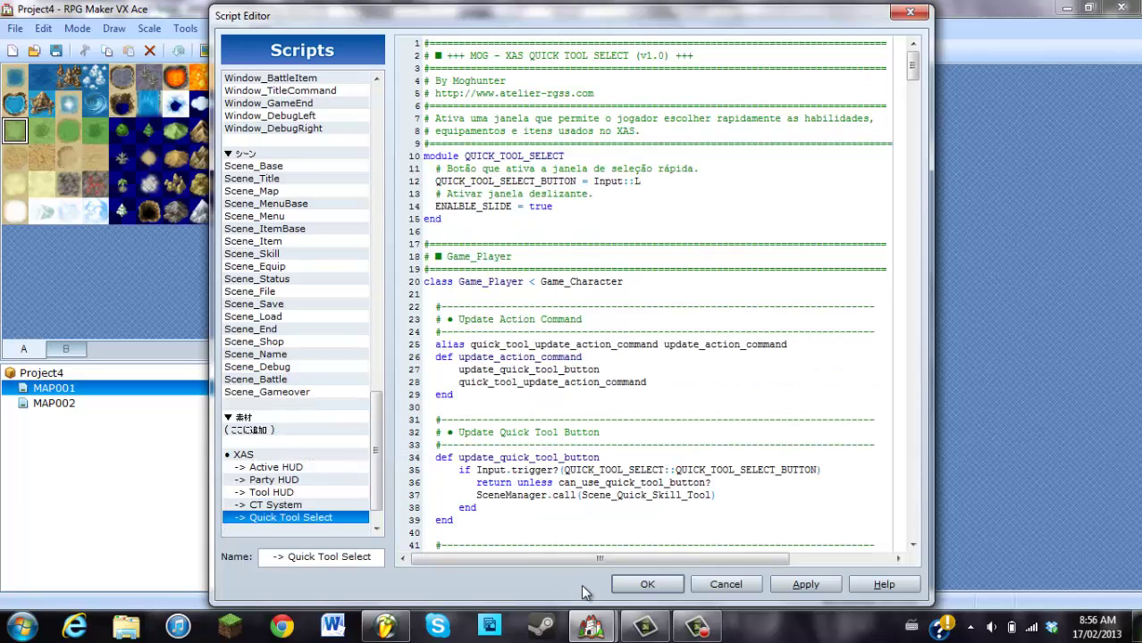
- Copy the Combo Hit script from the XAS Hero Edition ACE project and paste it below Quick Tool Select in Project4's script list
{"action": "mouse_move", "coordinate": [590, 631]}
{"action": "left_click", "coordinate": [760, 489]}
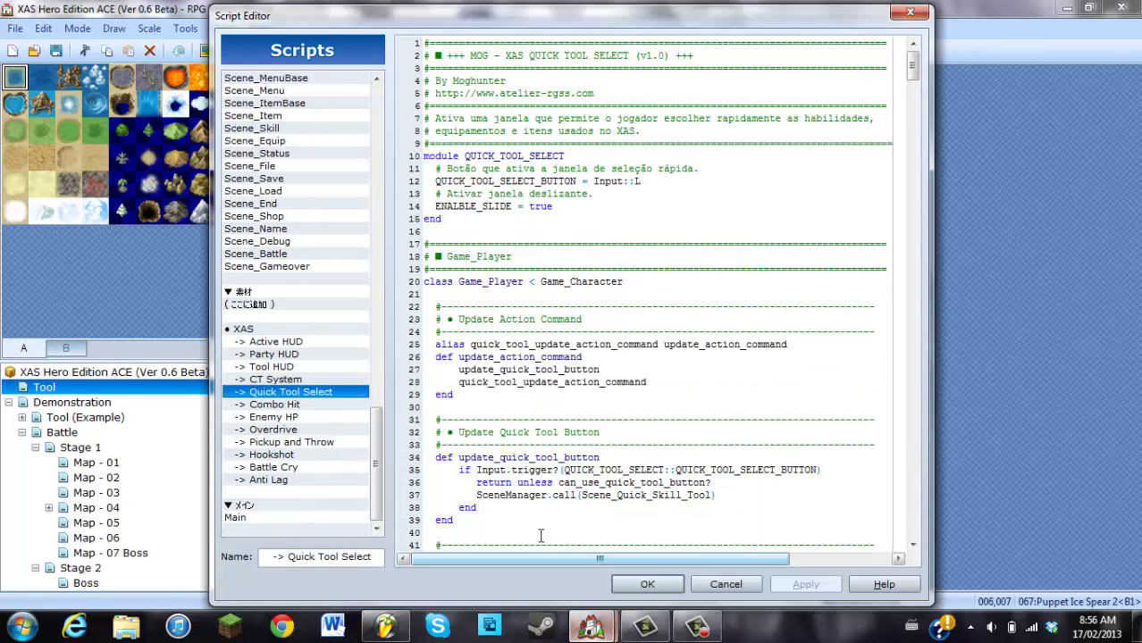
{"action": "right_click", "coordinate": [278, 409]}
{"action": "left_click", "coordinate": [318, 447]}
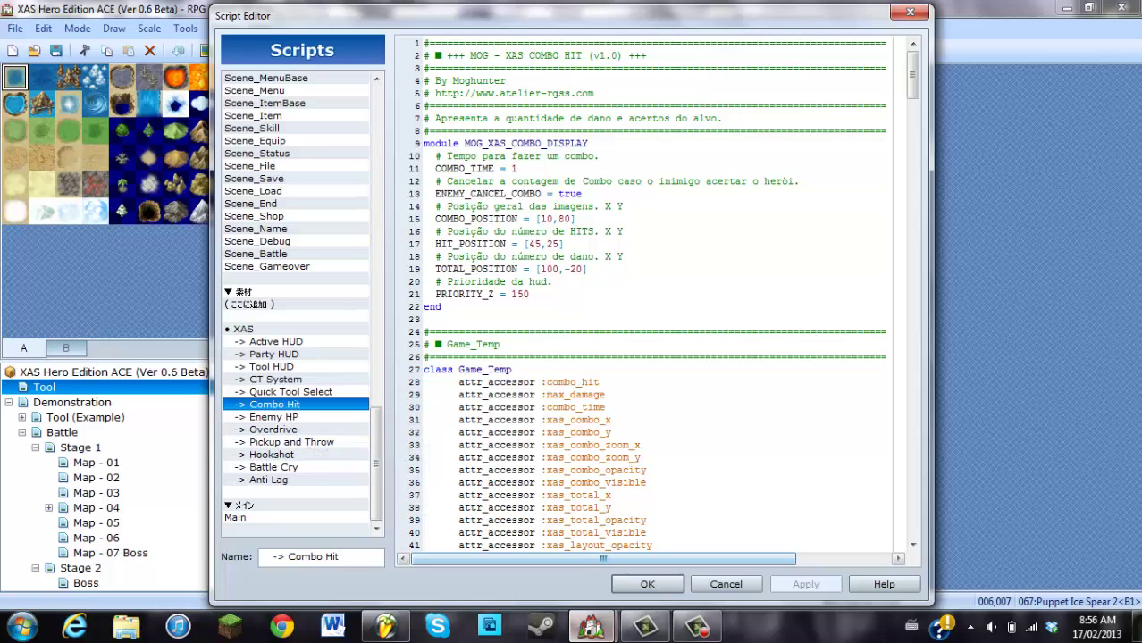
{"action": "mouse_move", "coordinate": [590, 630]}
{"action": "left_click", "coordinate": [502, 538]}
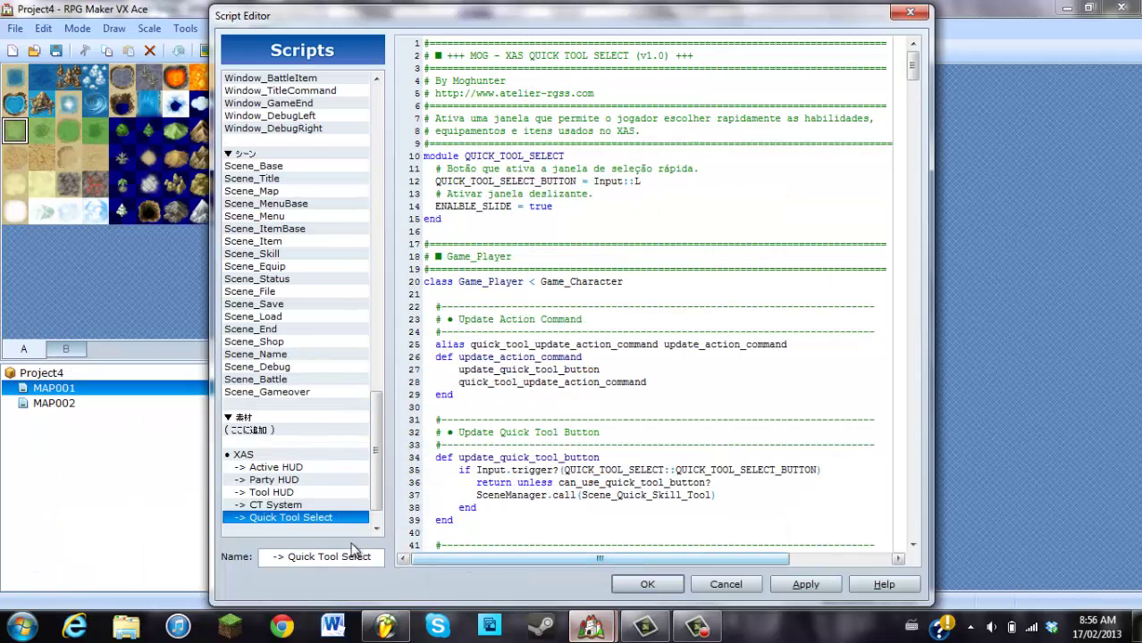
{"action": "right_click", "coordinate": [295, 524]}
{"action": "left_click", "coordinate": [337, 468]}
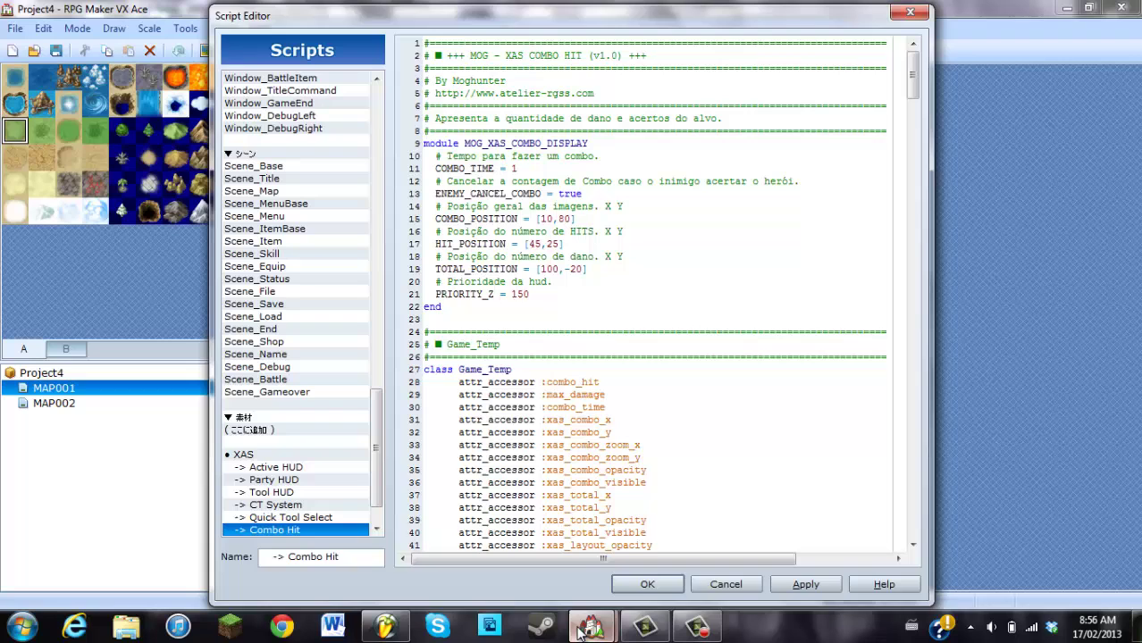
- Copy the Enemy HP script from the XAS Hero Edition ACE project and paste it below Combo Hit in Project4's script list
{"action": "mouse_move", "coordinate": [579, 631]}
{"action": "left_click", "coordinate": [760, 489]}
{"action": "left_click", "coordinate": [285, 417]}
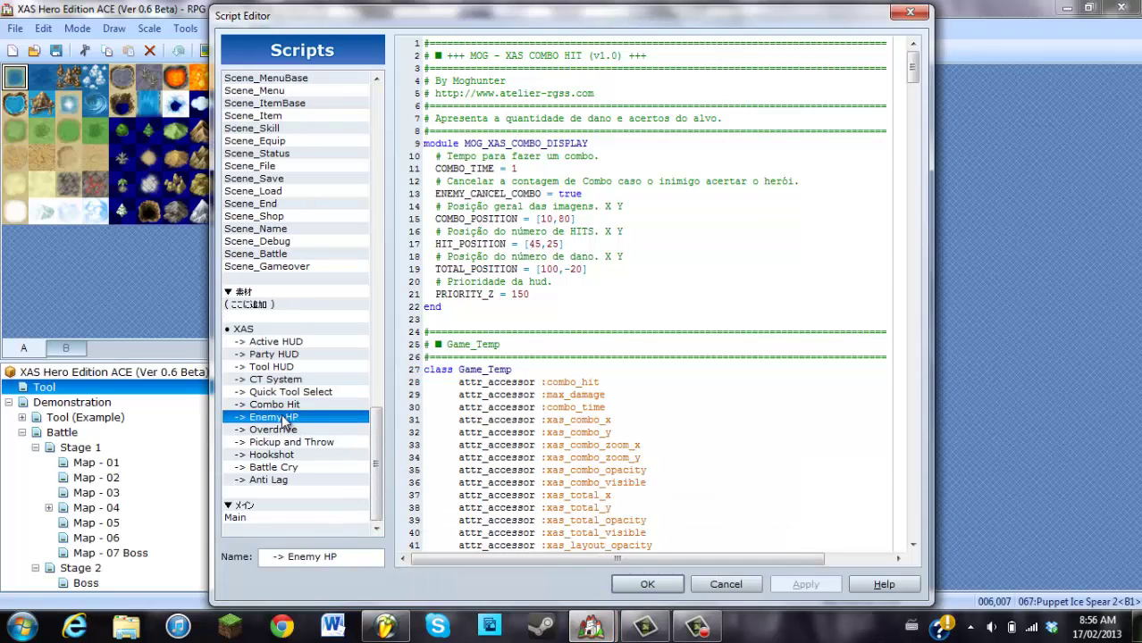
{"action": "right_click", "coordinate": [301, 417]}
{"action": "left_click", "coordinate": [321, 462]}
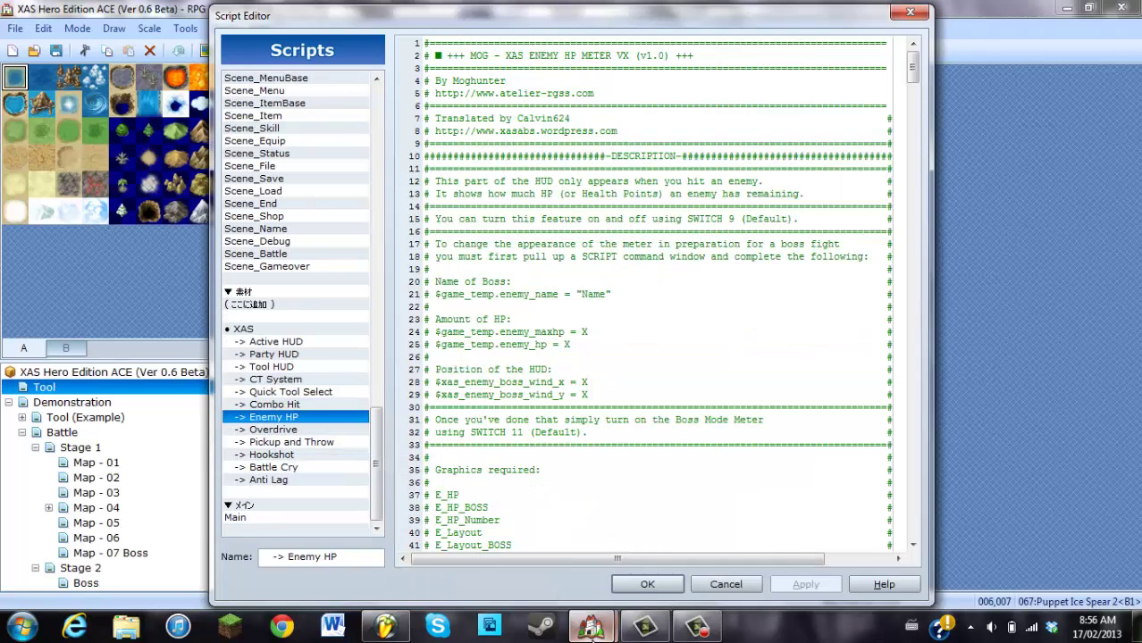
{"action": "mouse_move", "coordinate": [591, 630]}
{"action": "left_click", "coordinate": [493, 526]}
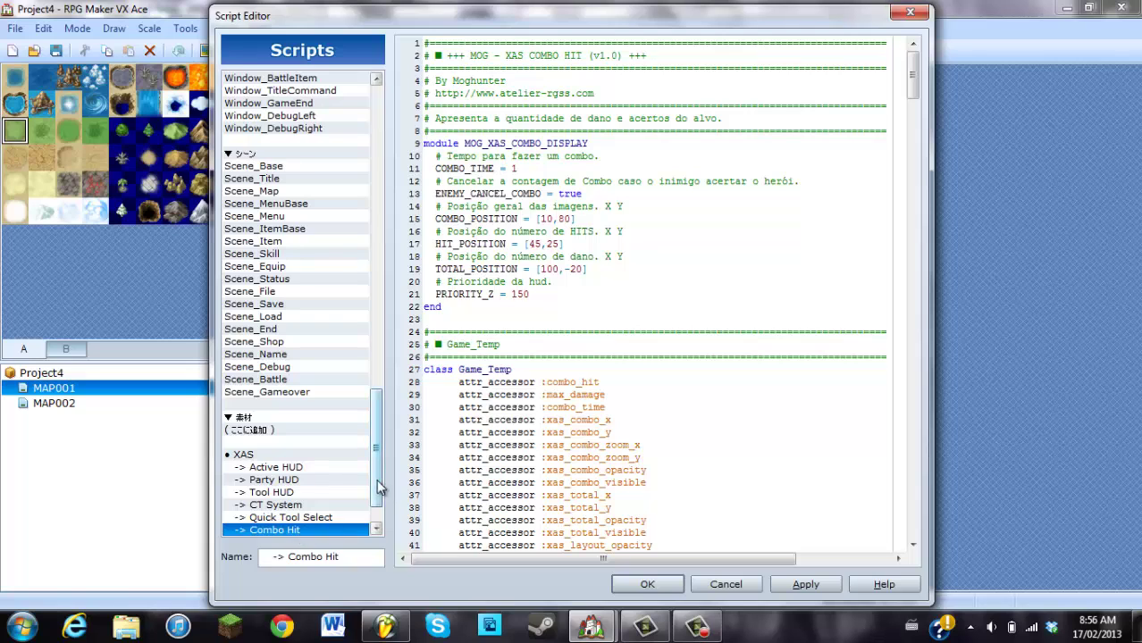
{"action": "scroll", "coordinate": [380, 487], "scroll_direction": "down", "scroll_amount": 2}
{"action": "right_click", "coordinate": [291, 489]}
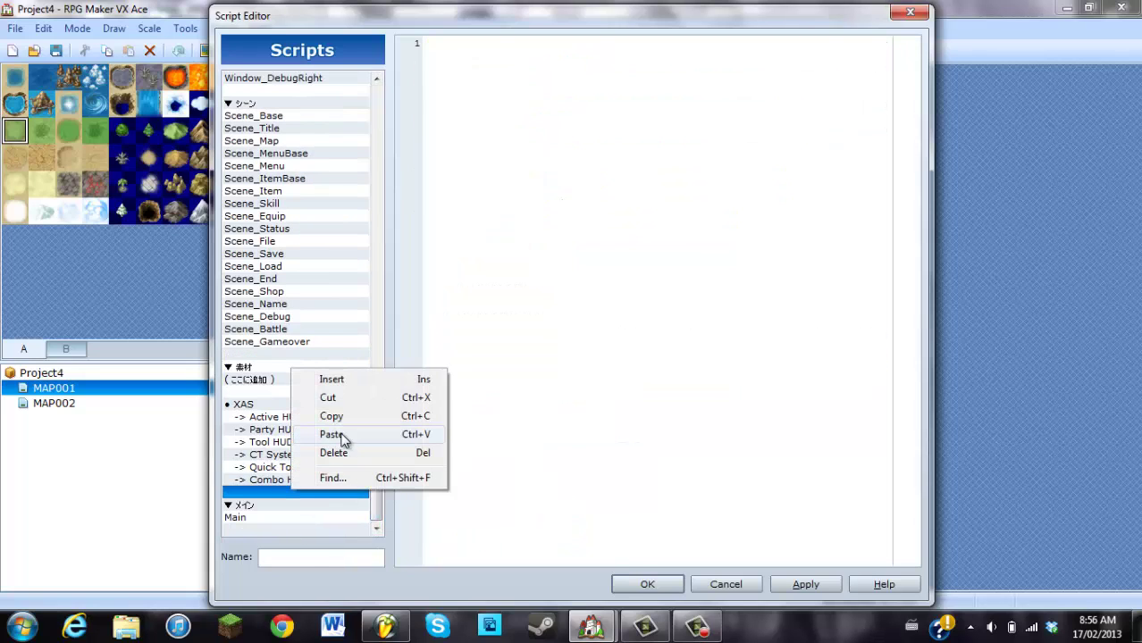
{"action": "left_click", "coordinate": [344, 436]}
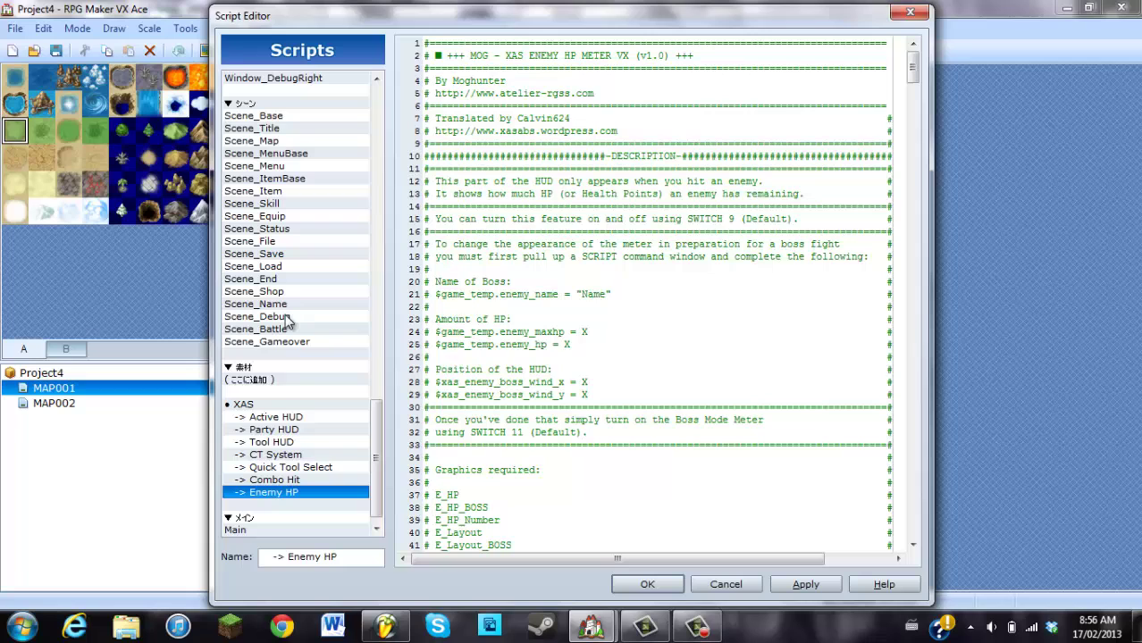
- Copy the Overdrive script from the XAS Hero Edition ACE project and paste it below Enemy HP in Project4's script list
{"action": "mouse_move", "coordinate": [590, 628]}
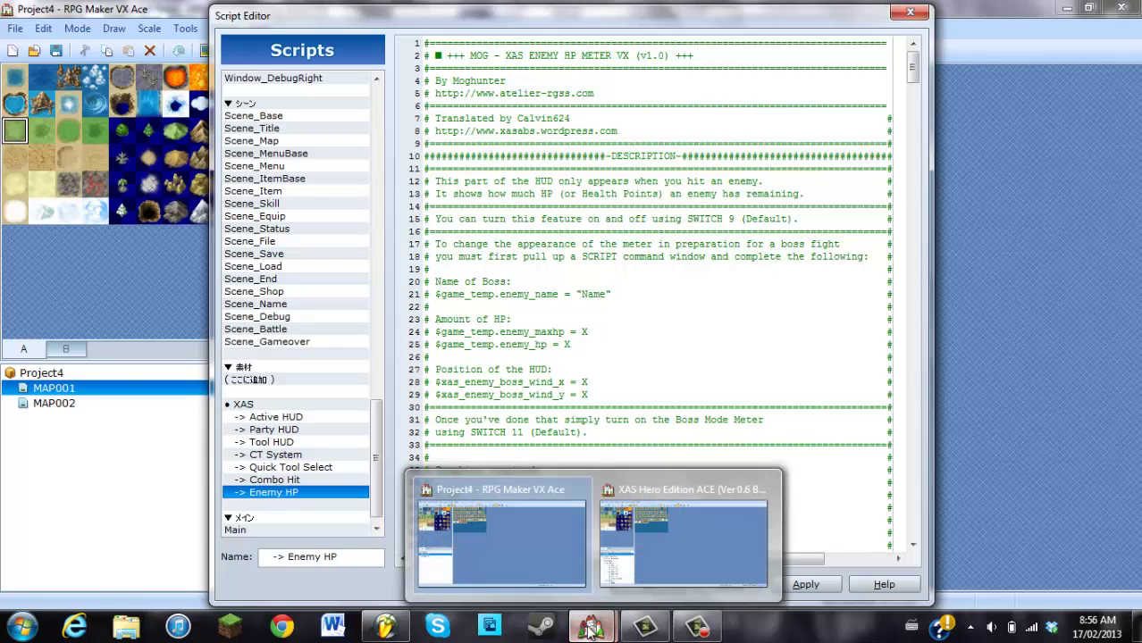
{"action": "left_click", "coordinate": [649, 549]}
{"action": "left_click", "coordinate": [269, 431]}
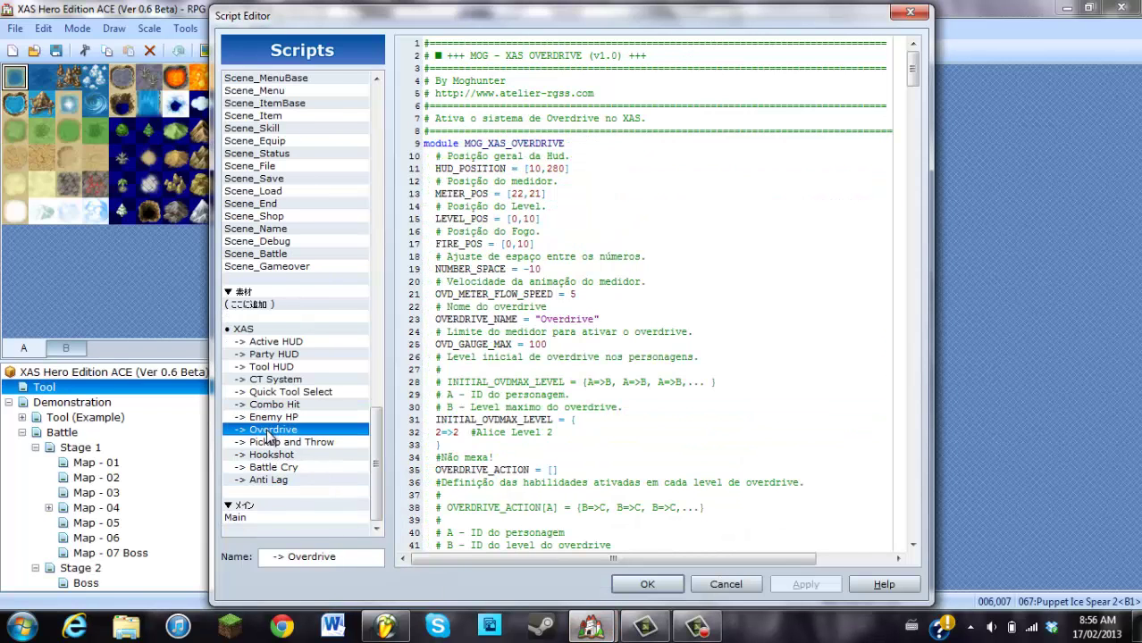
{"action": "right_click", "coordinate": [297, 432]}
{"action": "left_click", "coordinate": [314, 485]}
{"action": "mouse_move", "coordinate": [603, 638]}
{"action": "left_click", "coordinate": [541, 554]}
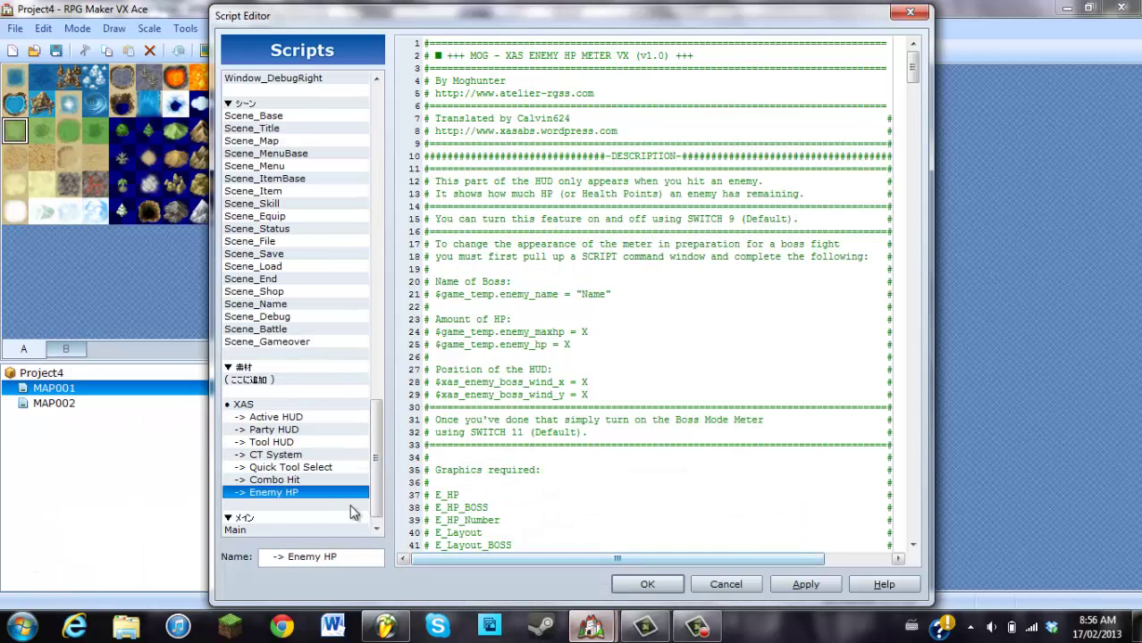
{"action": "right_click", "coordinate": [293, 505]}
{"action": "left_click", "coordinate": [347, 452]}
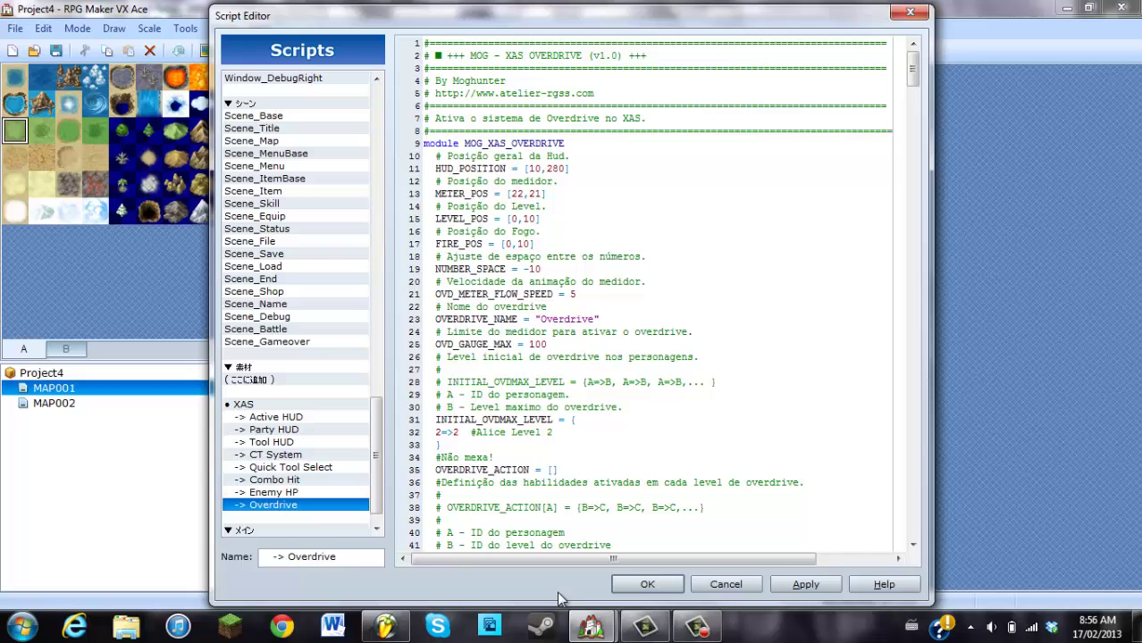
- Copy the Pickup and Throw script from the XAS Hero Edition ACE project and paste it below Overdrive in Project4's script list
{"action": "mouse_move", "coordinate": [590, 636]}
{"action": "left_click", "coordinate": [637, 590]}
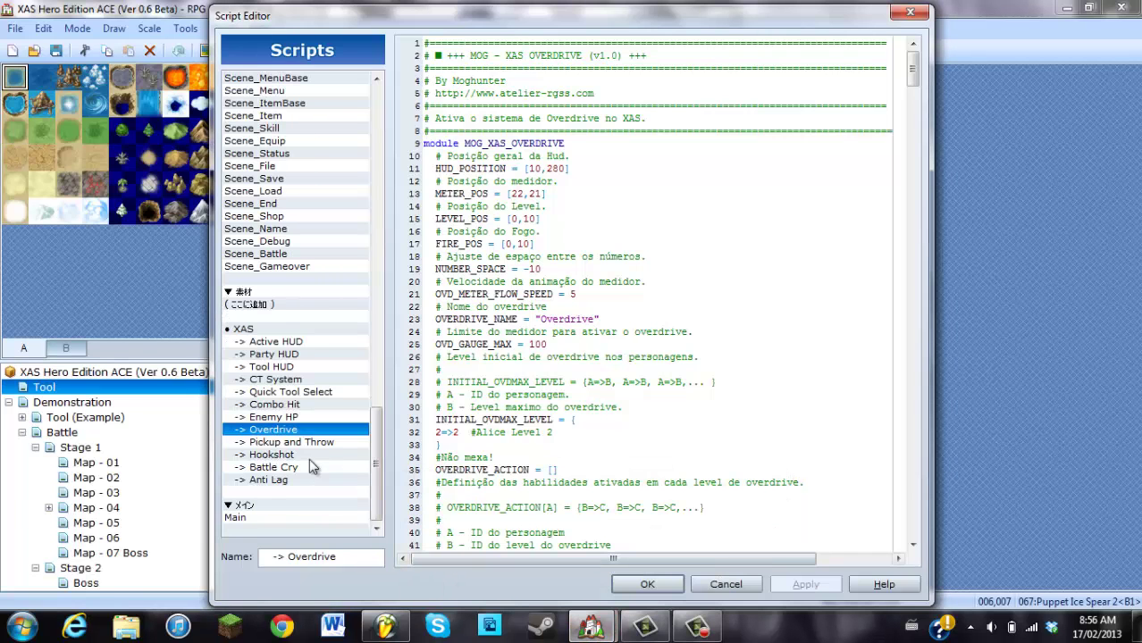
{"action": "right_click", "coordinate": [302, 447]}
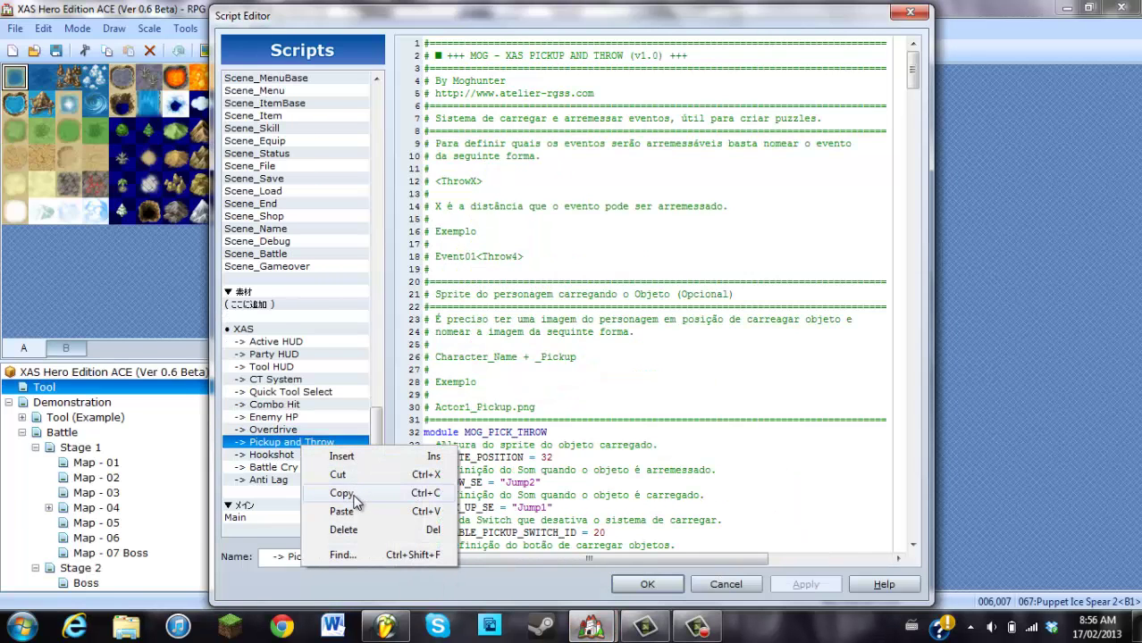
{"action": "left_click", "coordinate": [342, 493]}
{"action": "mouse_move", "coordinate": [590, 630]}
{"action": "left_click", "coordinate": [499, 563]}
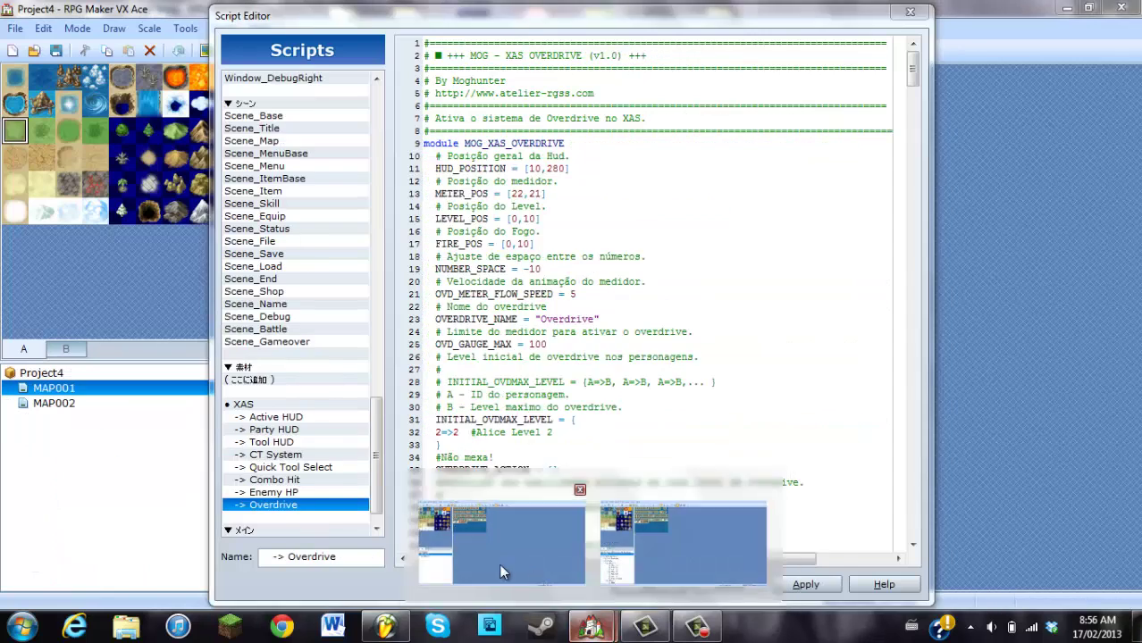
{"action": "right_click", "coordinate": [268, 516]}
{"action": "left_click", "coordinate": [332, 462]}
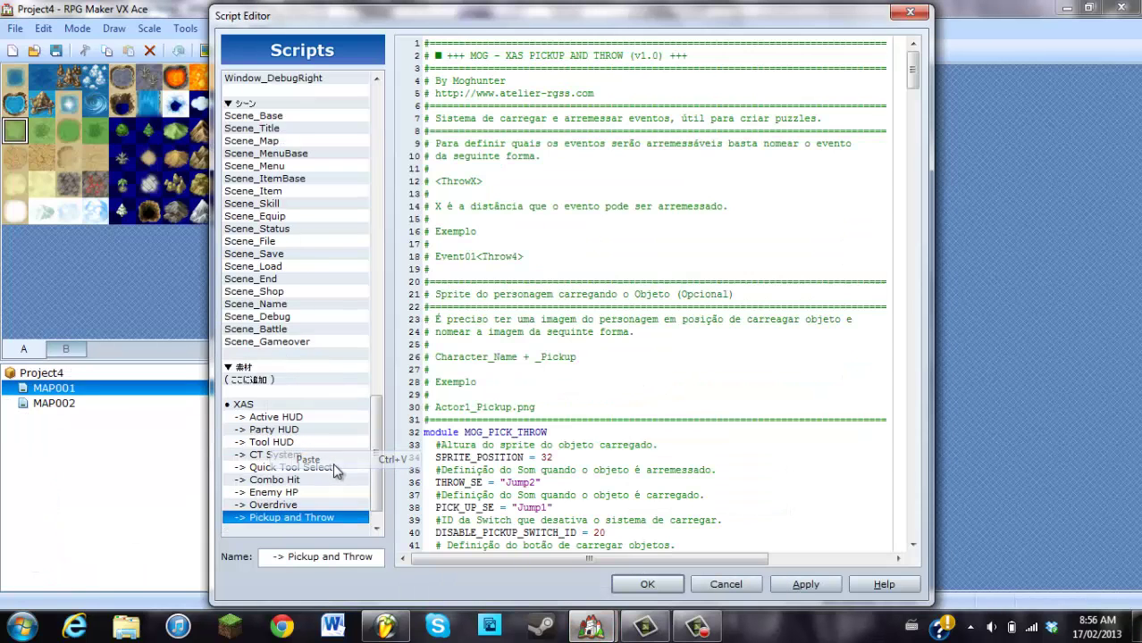
- Copy the Hookshot script from the XAS Hero Edition ACE project and paste it below Pickup and Throw in Project4's script list
{"action": "mouse_move", "coordinate": [579, 631]}
{"action": "left_click", "coordinate": [635, 562]}
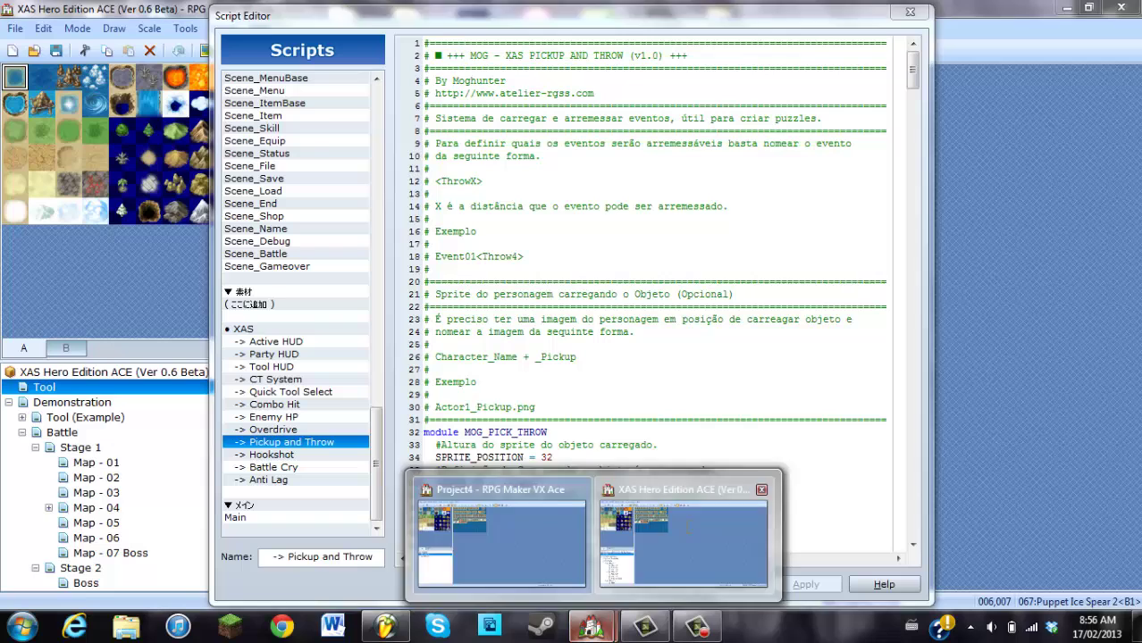
{"action": "right_click", "coordinate": [291, 456]}
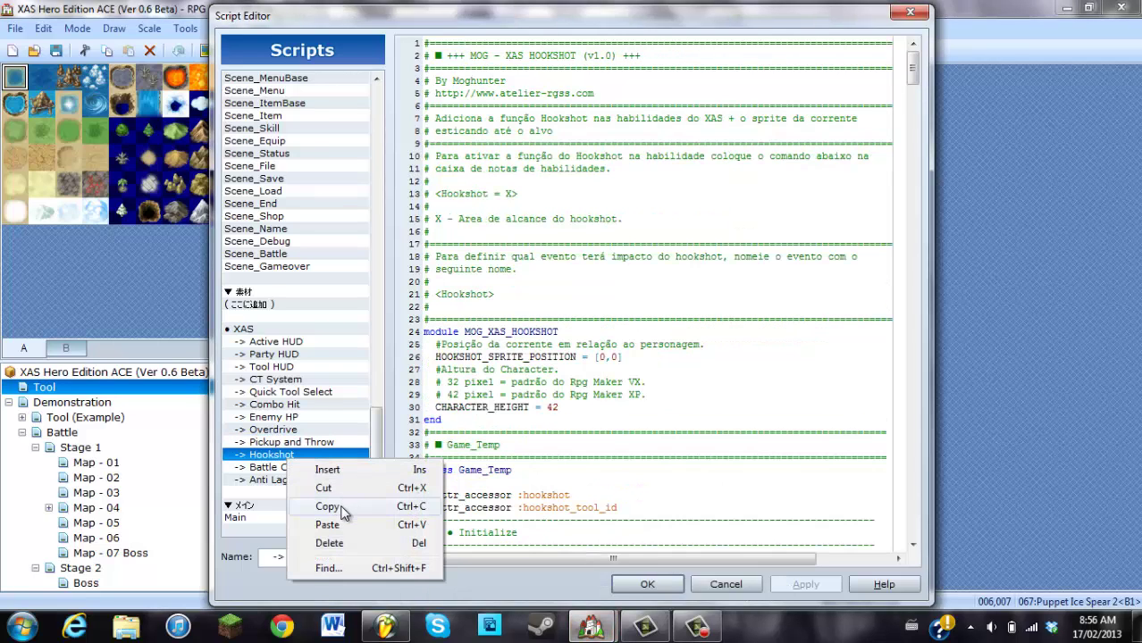
{"action": "left_click", "coordinate": [338, 505]}
{"action": "mouse_move", "coordinate": [585, 629]}
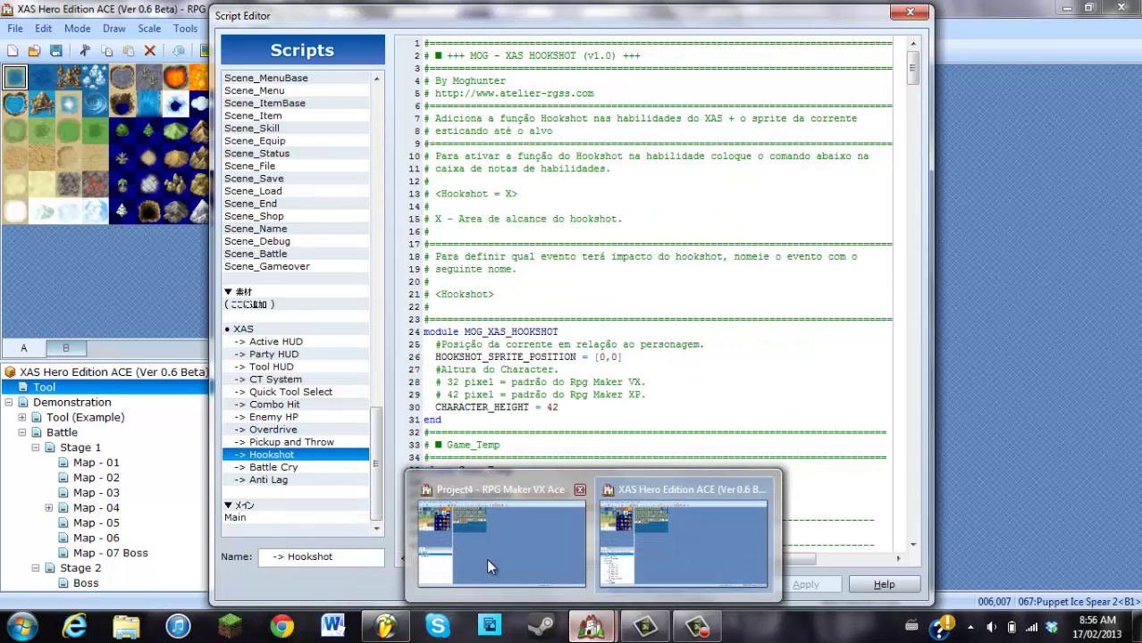
{"action": "left_click", "coordinate": [486, 559]}
{"action": "left_click", "coordinate": [299, 530]}
{"action": "right_click", "coordinate": [300, 530]}
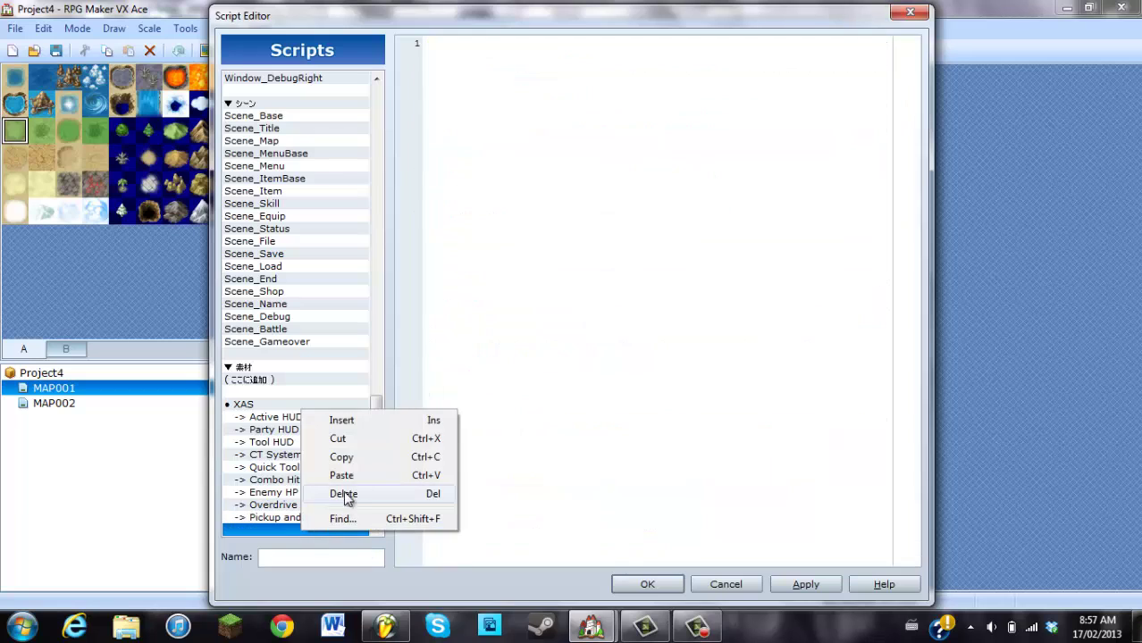
{"action": "left_click", "coordinate": [343, 476]}
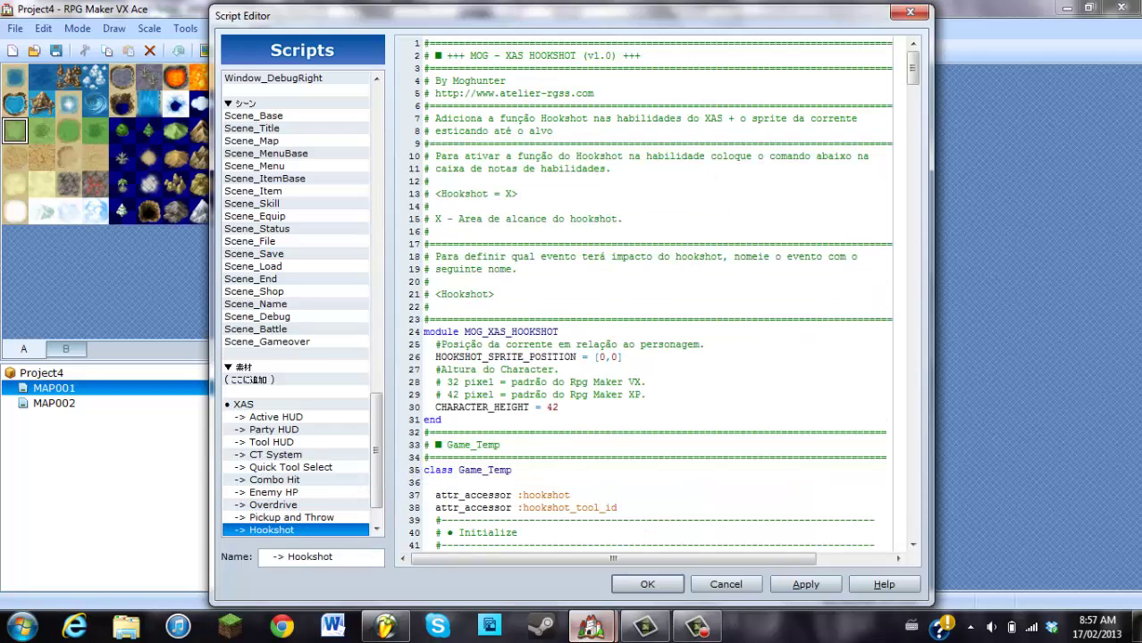
- Copy the Battle Cry script from the XAS Hero Edition ACE project and paste it below Hookshot in Project4's script list
{"action": "mouse_move", "coordinate": [589, 628]}
{"action": "left_click", "coordinate": [666, 536]}
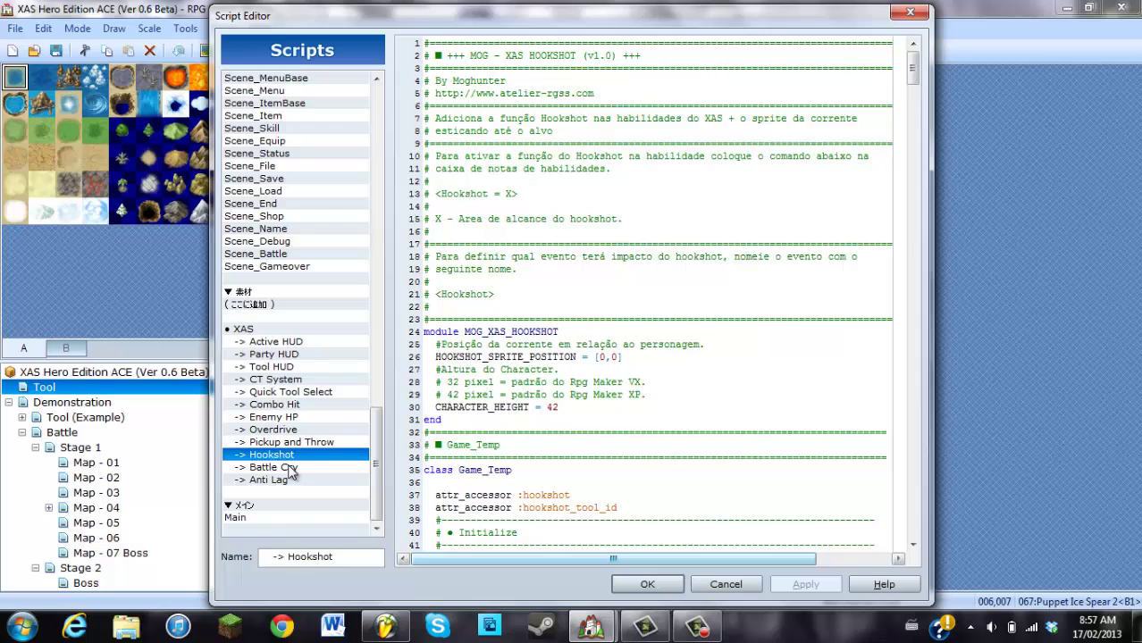
{"action": "left_click", "coordinate": [290, 468]}
{"action": "right_click", "coordinate": [291, 468]}
{"action": "left_click", "coordinate": [353, 514]}
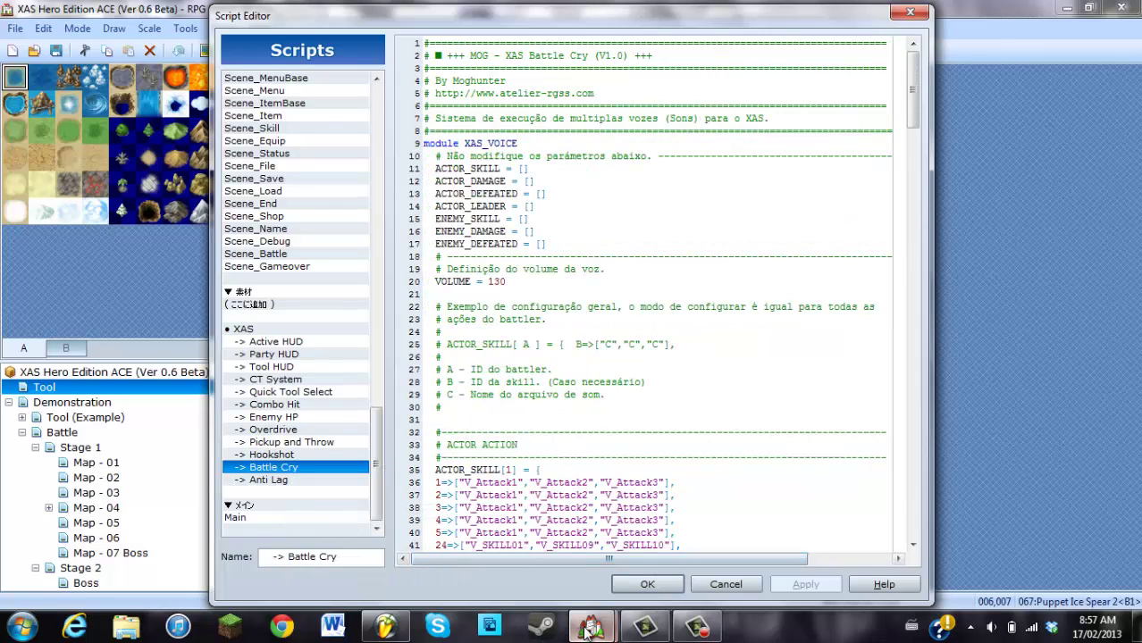
{"action": "mouse_move", "coordinate": [590, 628]}
{"action": "left_click", "coordinate": [518, 553]}
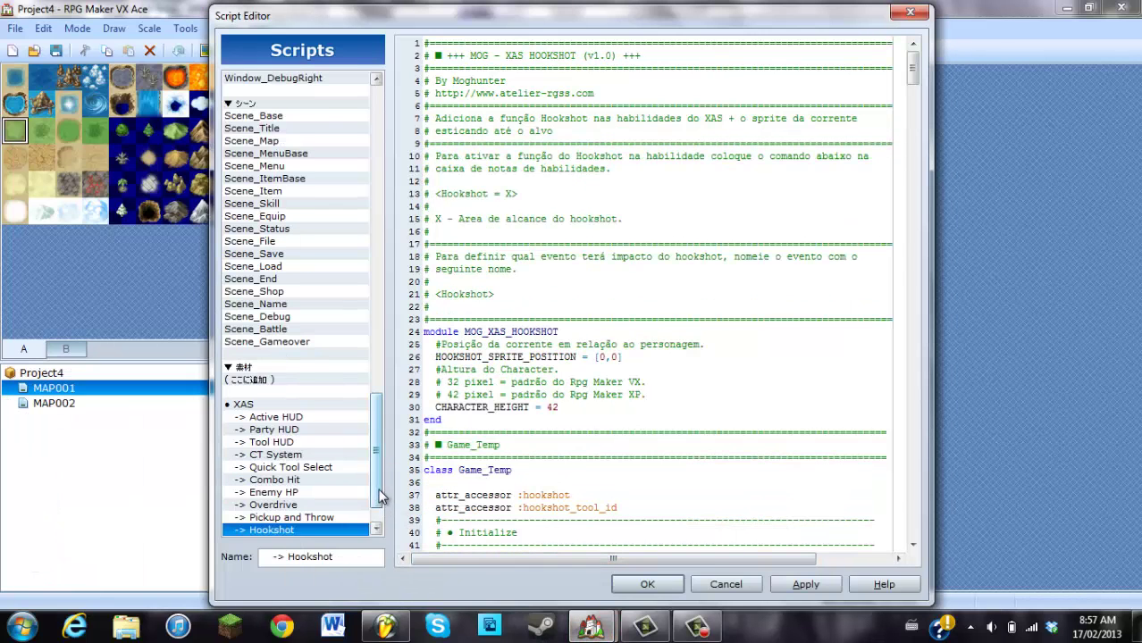
{"action": "scroll", "coordinate": [378, 489], "scroll_direction": "down", "scroll_amount": 2}
{"action": "left_click", "coordinate": [288, 492]}
{"action": "right_click", "coordinate": [287, 493]}
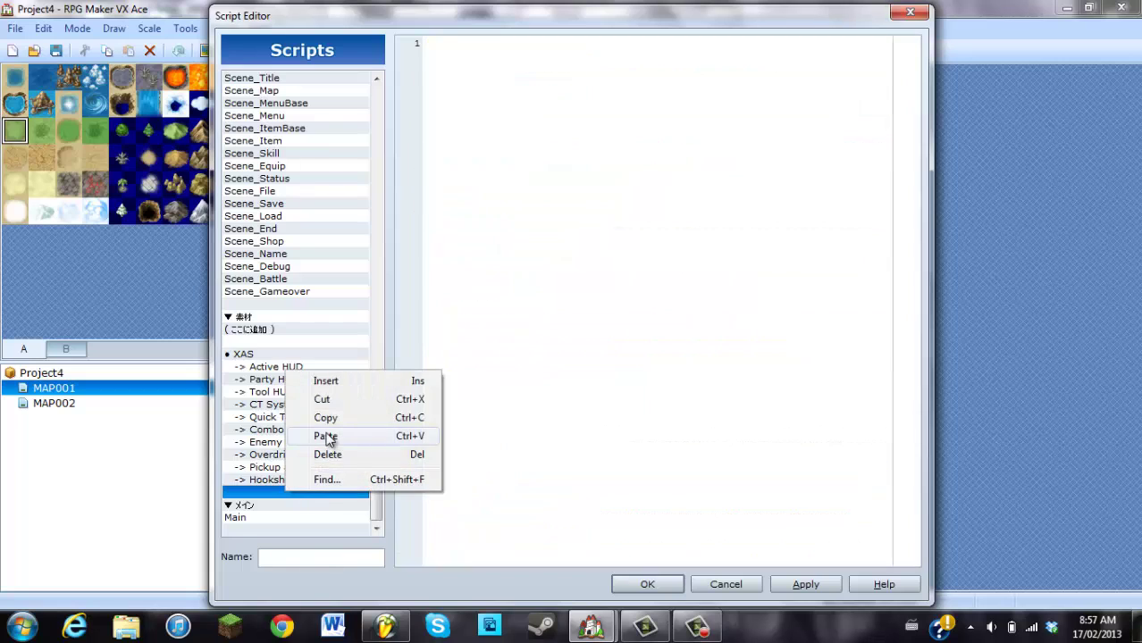
{"action": "left_click", "coordinate": [326, 437]}
- Copy the Anti Lag script from the XAS project, paste it below Battle Cry in Project4, and apply the script changes
{"action": "mouse_move", "coordinate": [600, 635]}
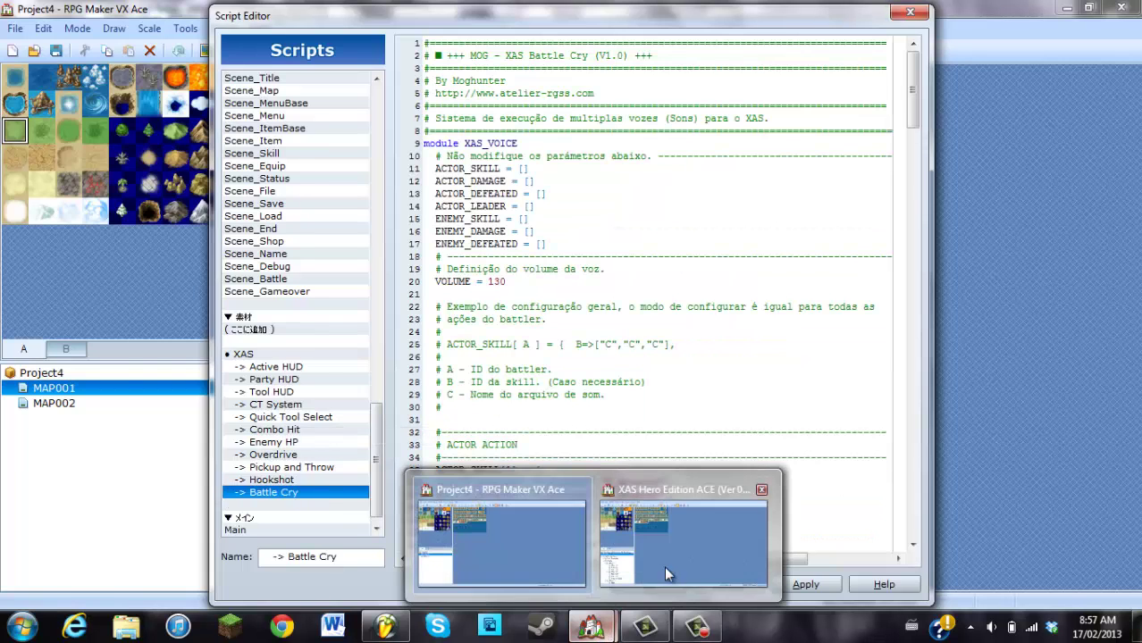
{"action": "left_click", "coordinate": [670, 545]}
{"action": "right_click", "coordinate": [264, 481]}
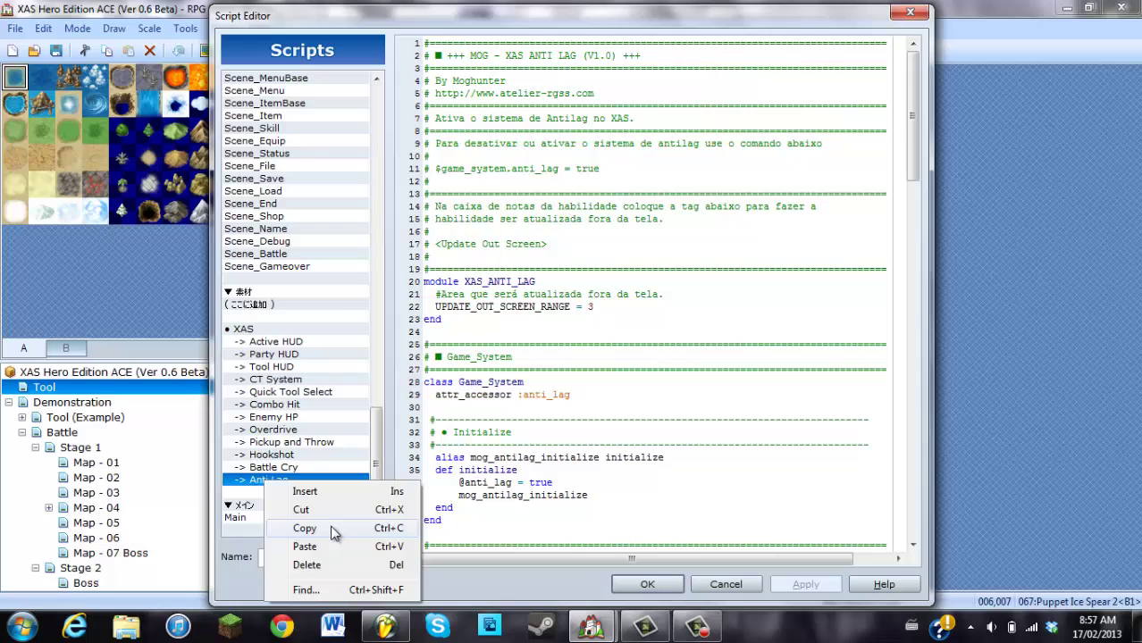
{"action": "left_click", "coordinate": [304, 528]}
{"action": "mouse_move", "coordinate": [590, 631]}
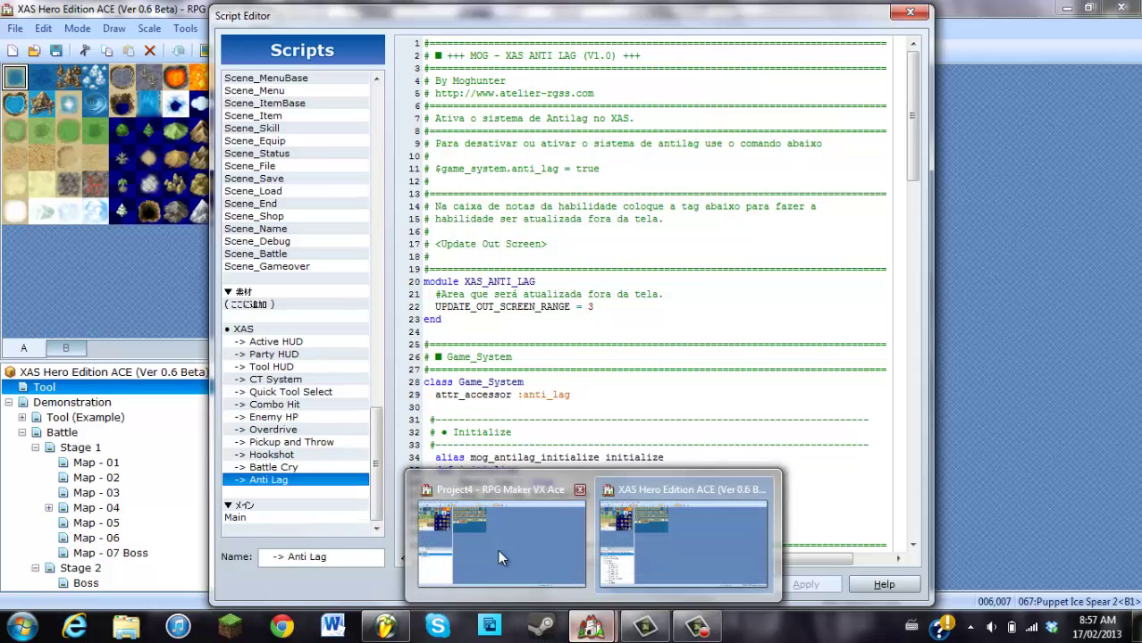
{"action": "left_click", "coordinate": [498, 522]}
{"action": "right_click", "coordinate": [266, 505]}
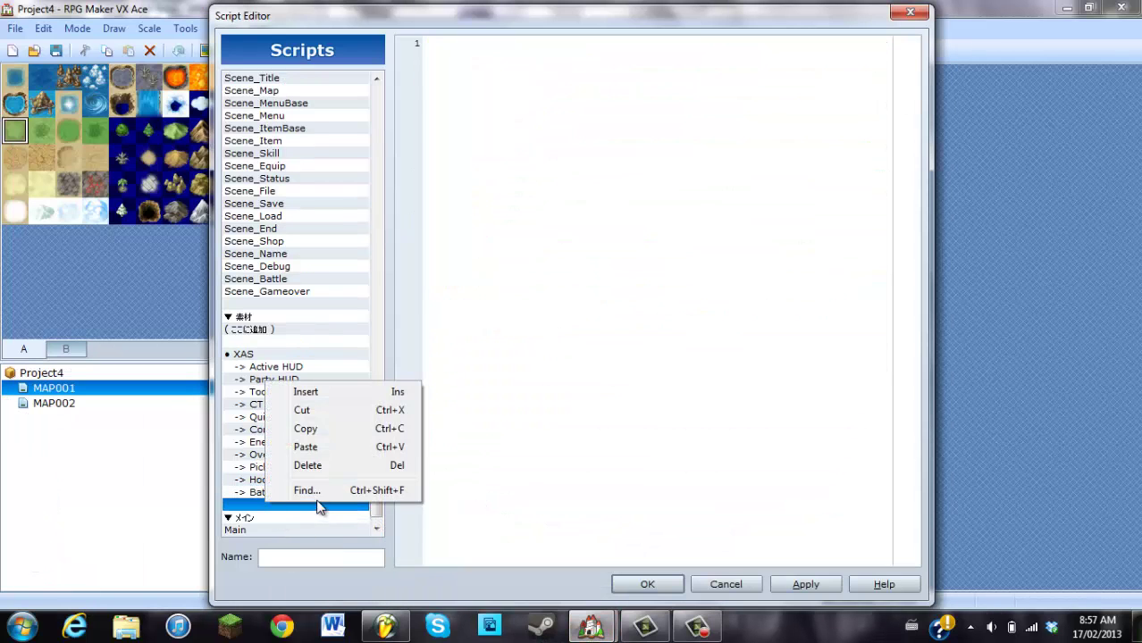
{"action": "left_click", "coordinate": [306, 446]}
{"action": "left_click", "coordinate": [830, 588]}
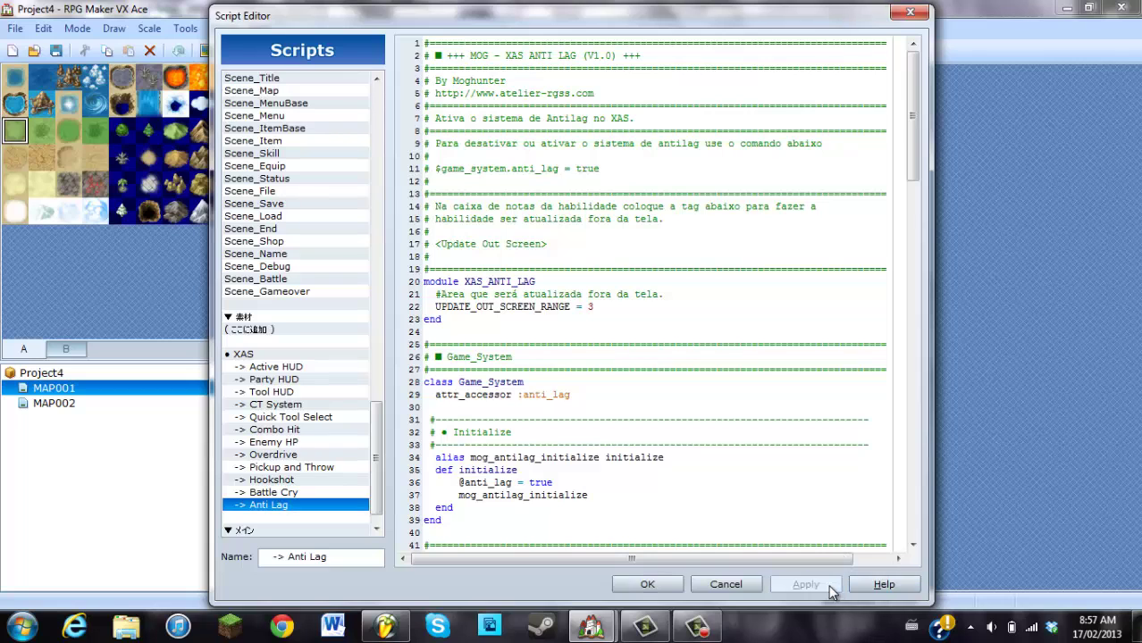
{"action": "left_click", "coordinate": [649, 586]}
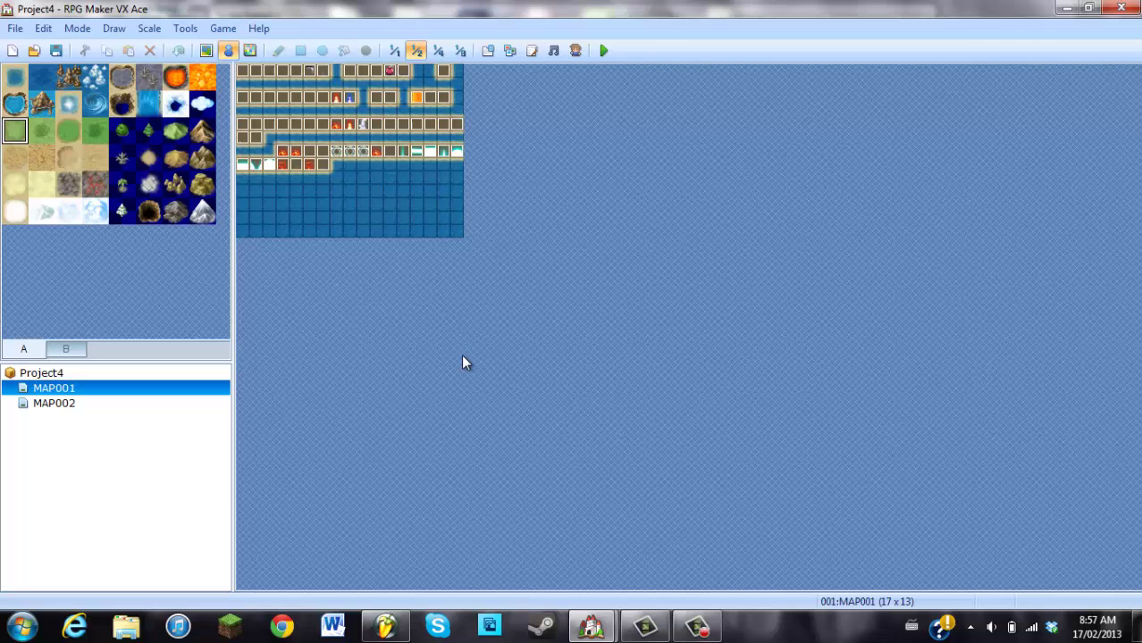
- Close the XAS Hero Edition ACE script editor and examine that project's graphics folders in the Resource Manager, including the Battlers and Characters files
{"action": "mouse_move", "coordinate": [589, 625]}
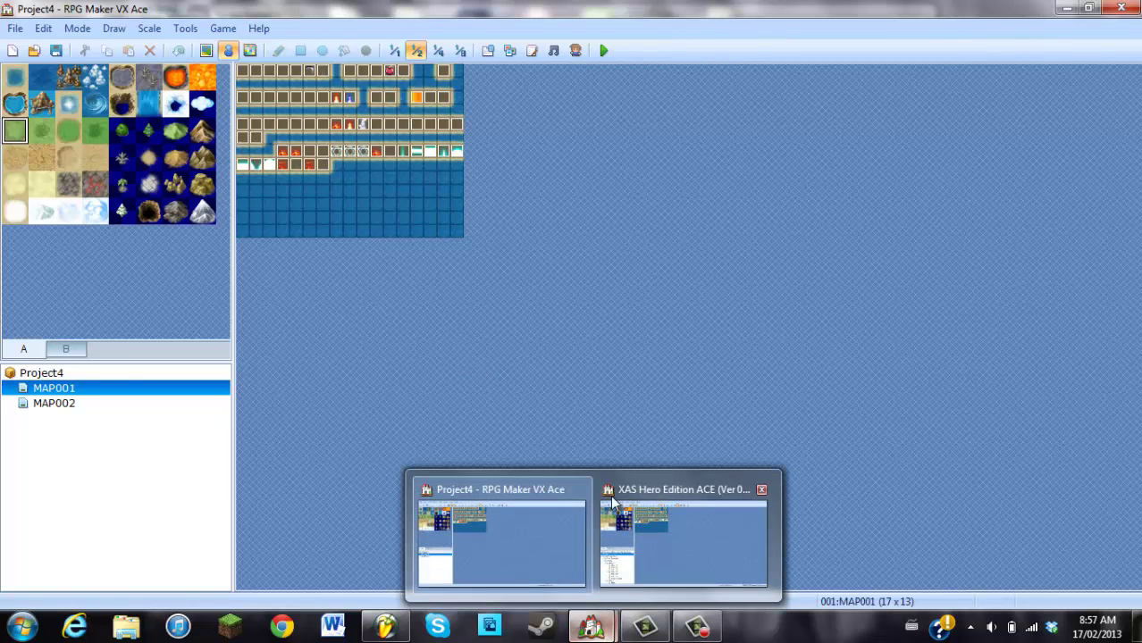
{"action": "left_click", "coordinate": [645, 533]}
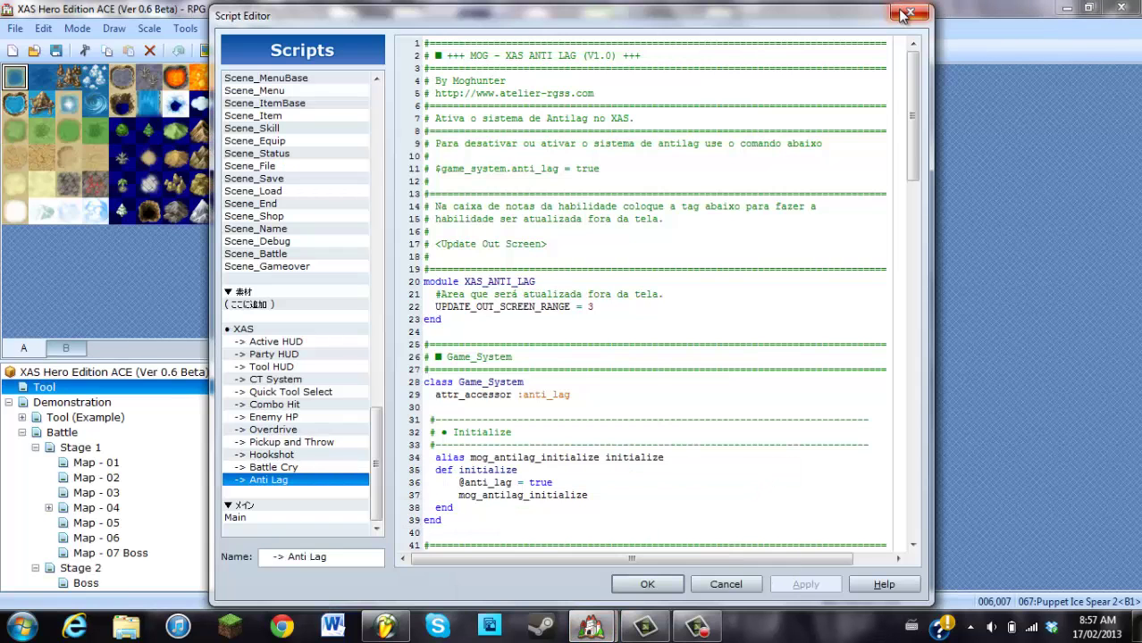
{"action": "key", "text": "Escape"}
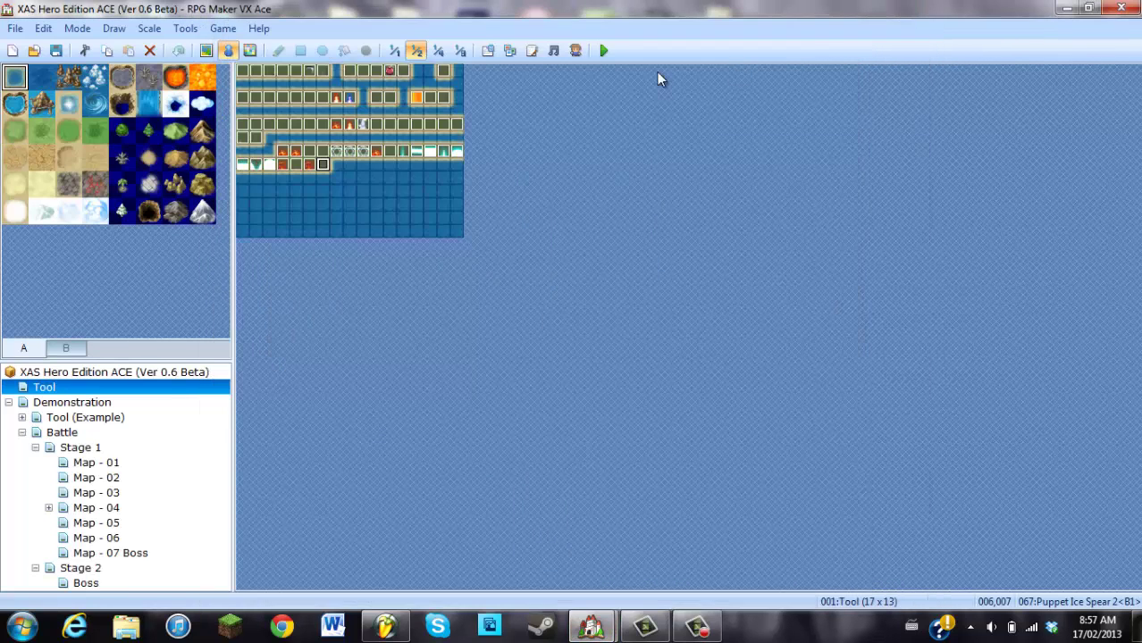
{"action": "left_click", "coordinate": [507, 51]}
{"action": "left_click", "coordinate": [447, 159]}
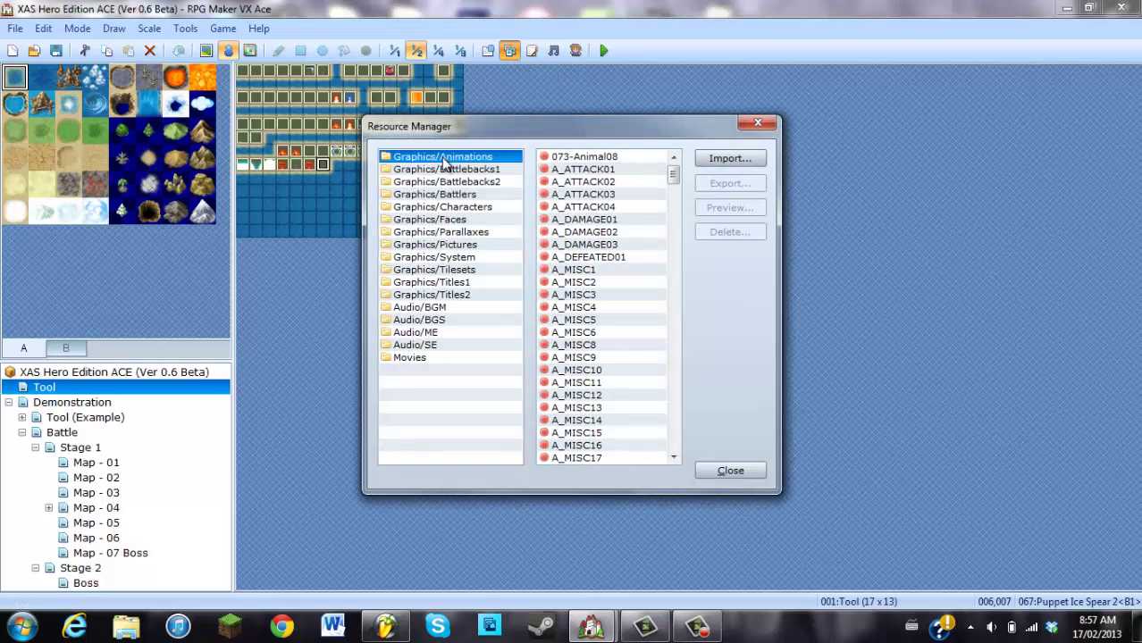
{"action": "left_click", "coordinate": [461, 169]}
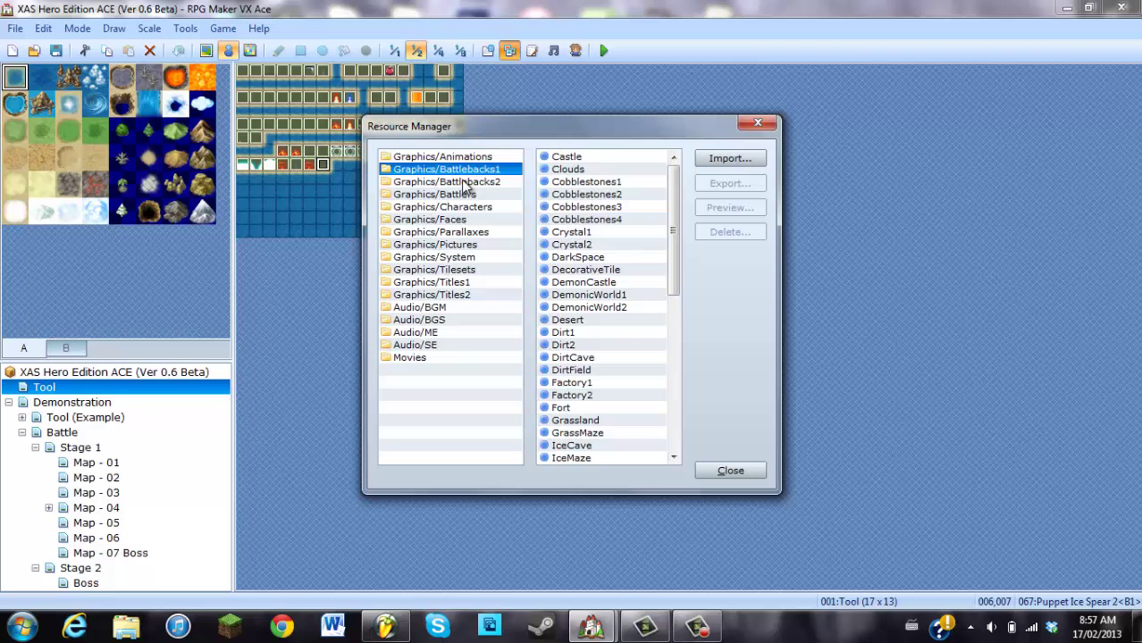
{"action": "left_click", "coordinate": [461, 181]}
{"action": "left_click", "coordinate": [461, 194]}
{"action": "left_click", "coordinate": [462, 207]}
{"action": "left_click", "coordinate": [461, 220]}
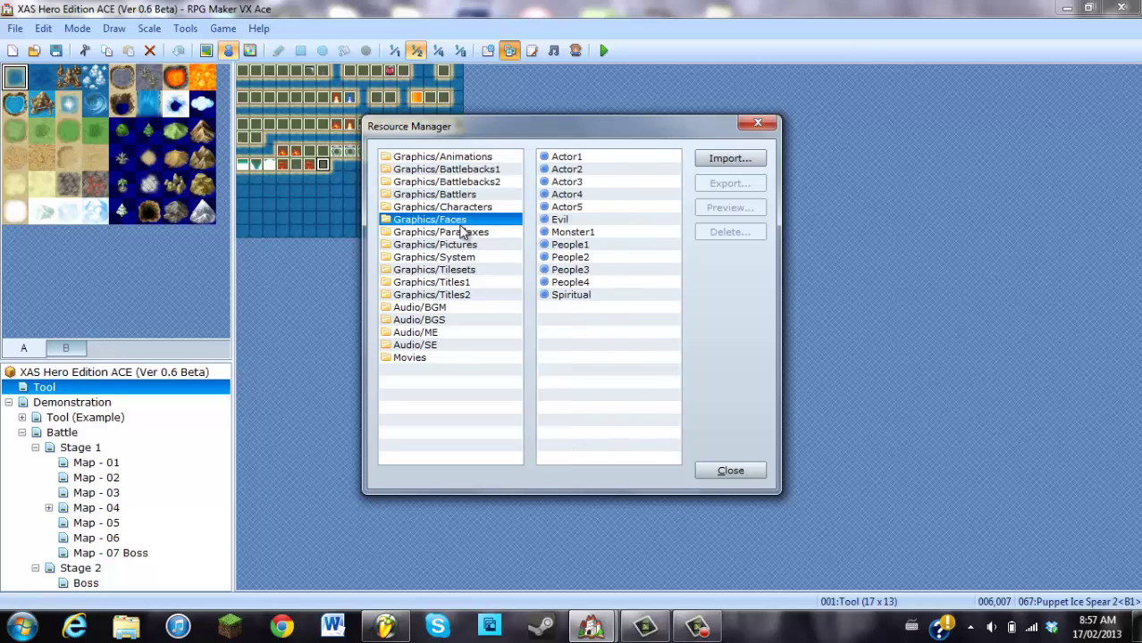
{"action": "left_click", "coordinate": [458, 244]}
{"action": "left_click", "coordinate": [447, 258]}
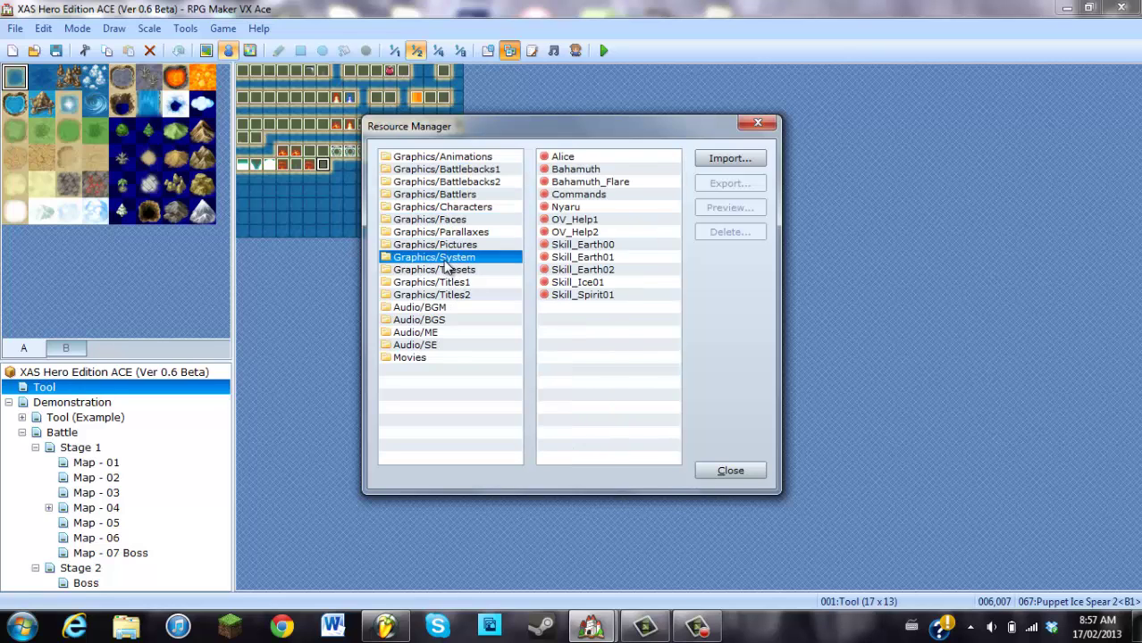
{"action": "left_click", "coordinate": [456, 207]}
{"action": "left_click", "coordinate": [454, 195]}
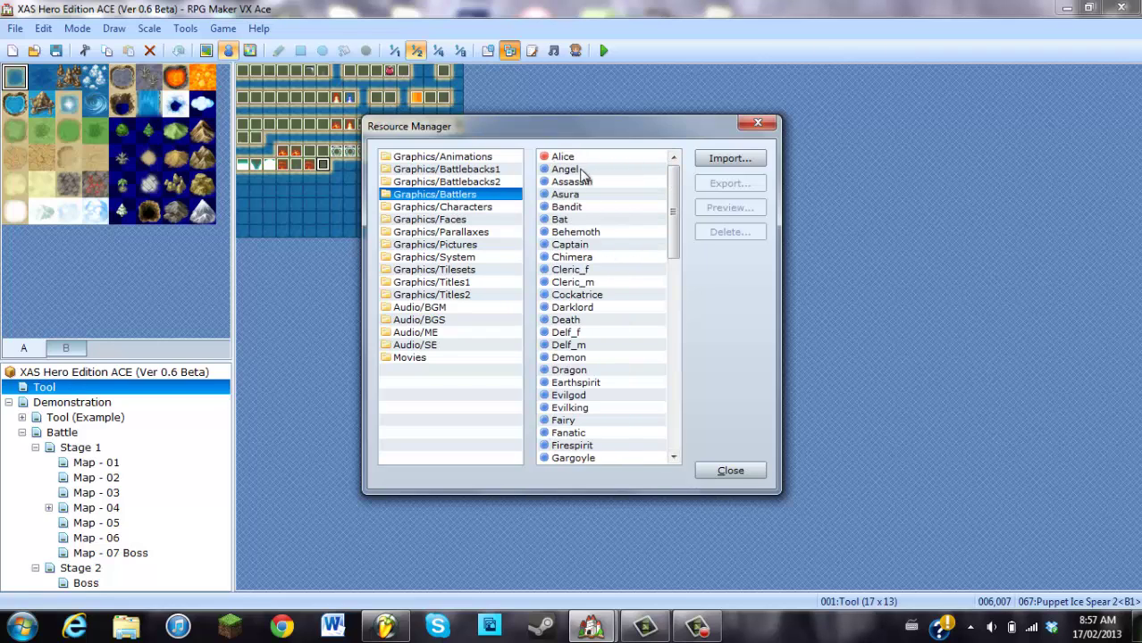
{"action": "left_click", "coordinate": [487, 207]}
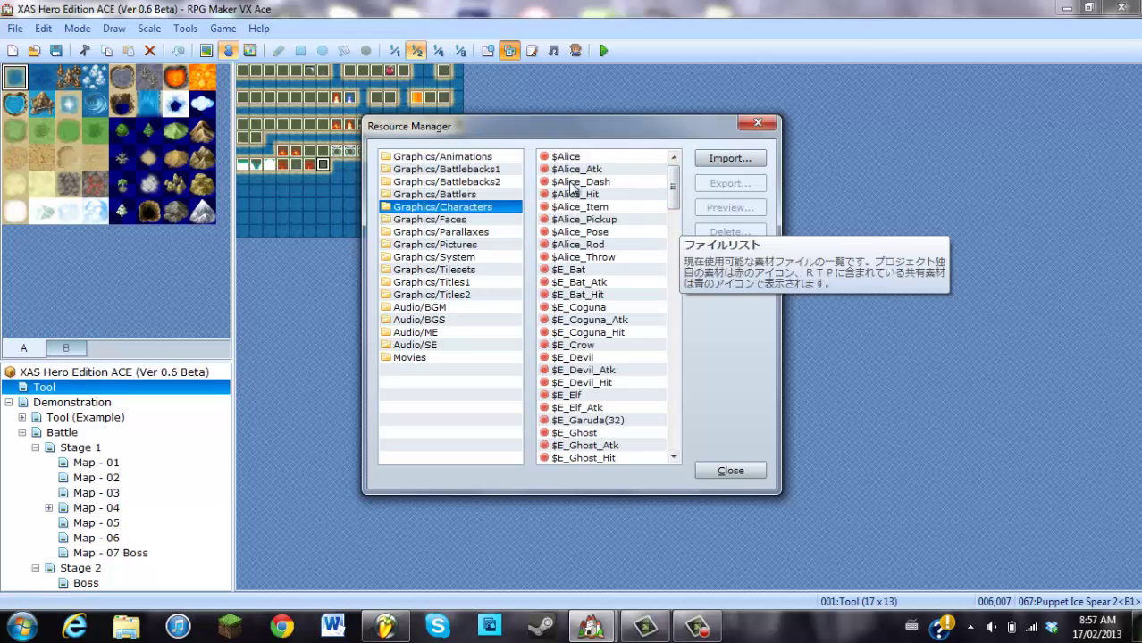
{"action": "left_click_drag", "start_coordinate": [680, 199], "coordinate": [676, 279]}
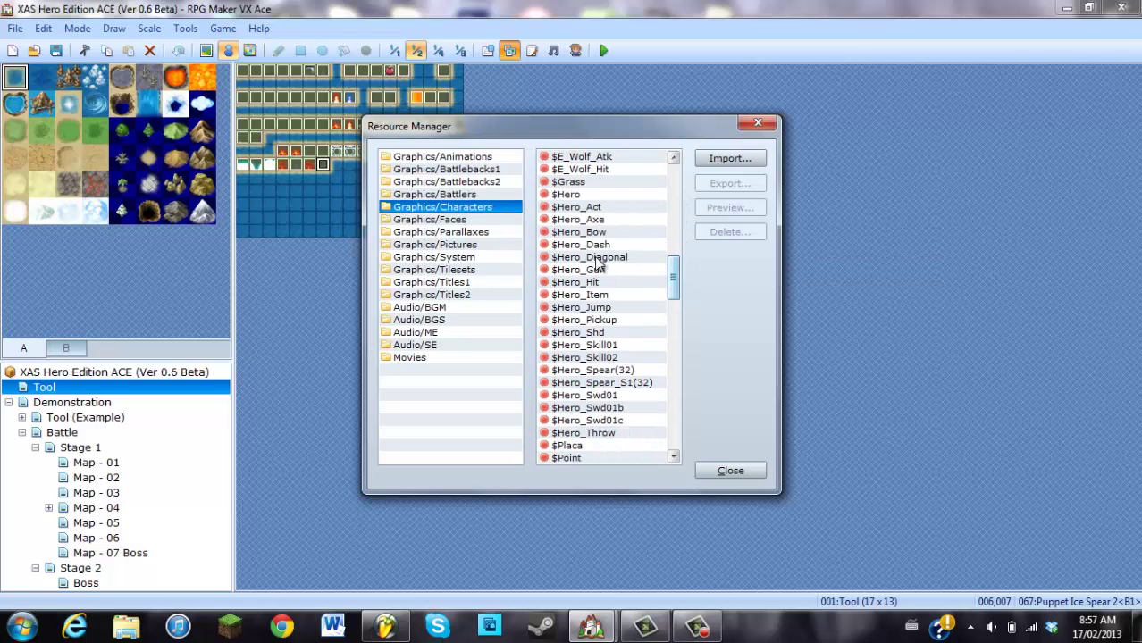
{"action": "left_click", "coordinate": [732, 472]}
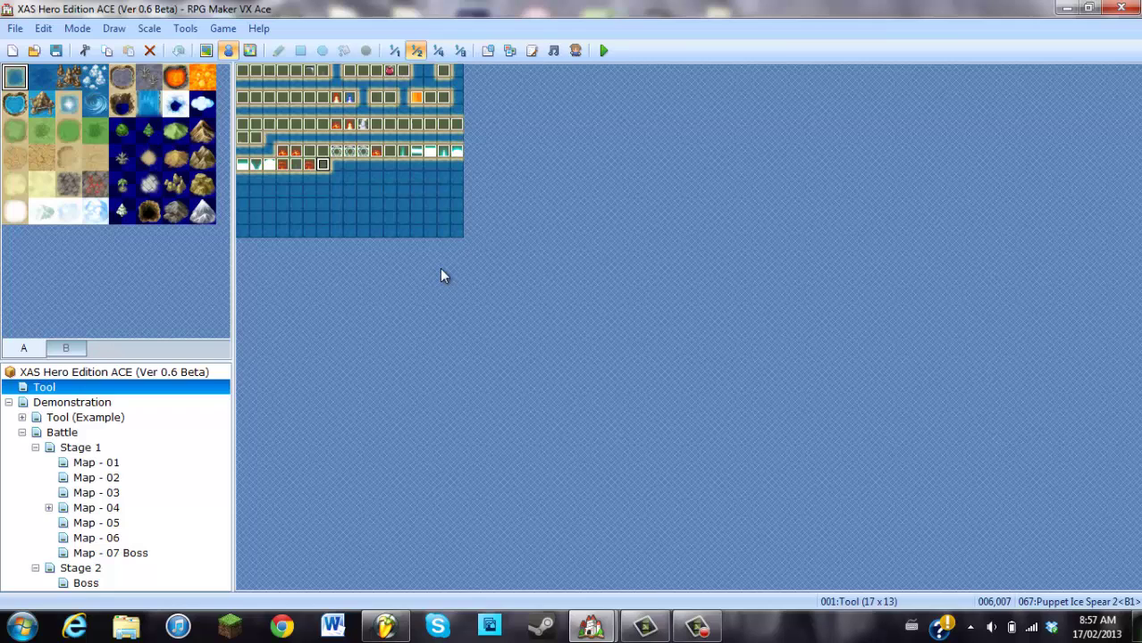
- Examine Project4's Parallaxes, Battlers, Animations and Battlebacks1 graphics folders in the Resource Manager
{"action": "mouse_move", "coordinate": [591, 625]}
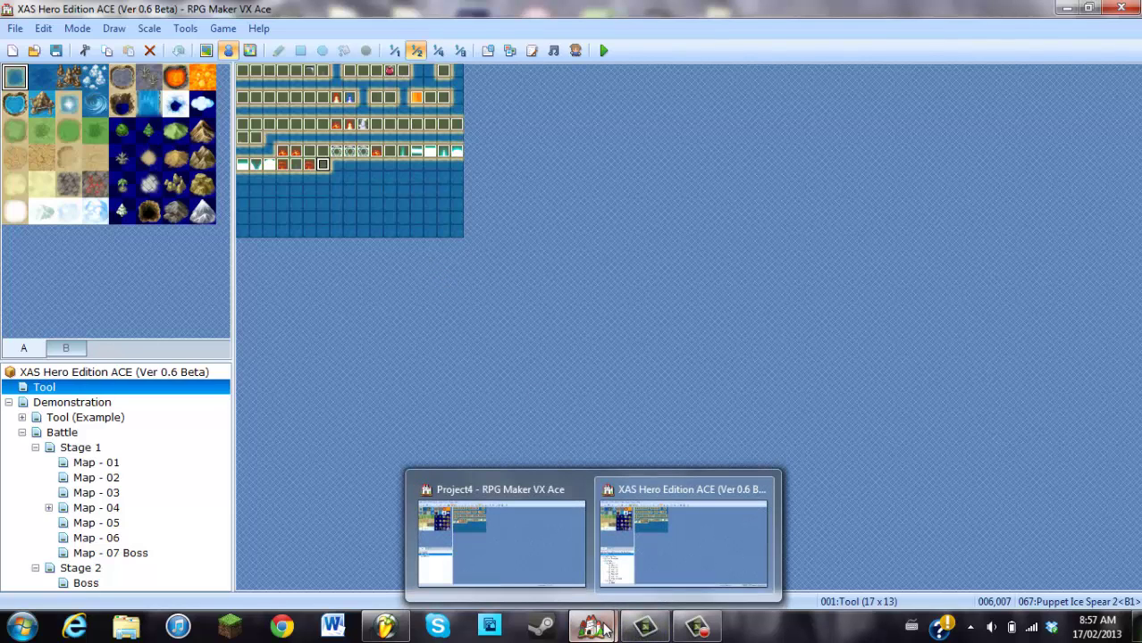
{"action": "left_click", "coordinate": [527, 578]}
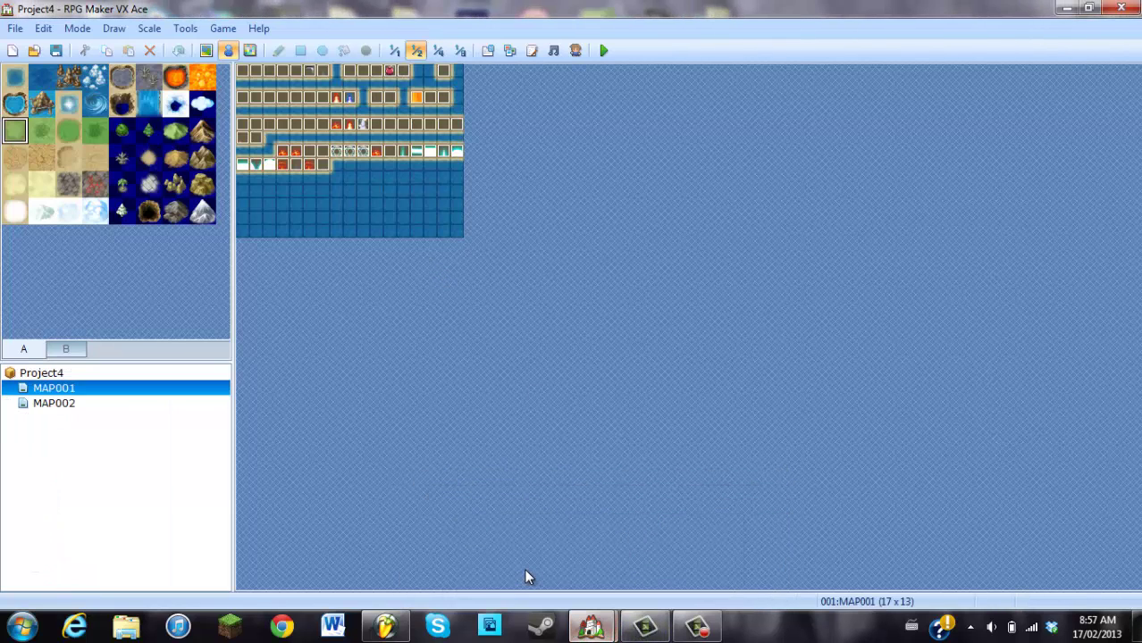
{"action": "left_click", "coordinate": [509, 51]}
{"action": "left_click", "coordinate": [453, 233]}
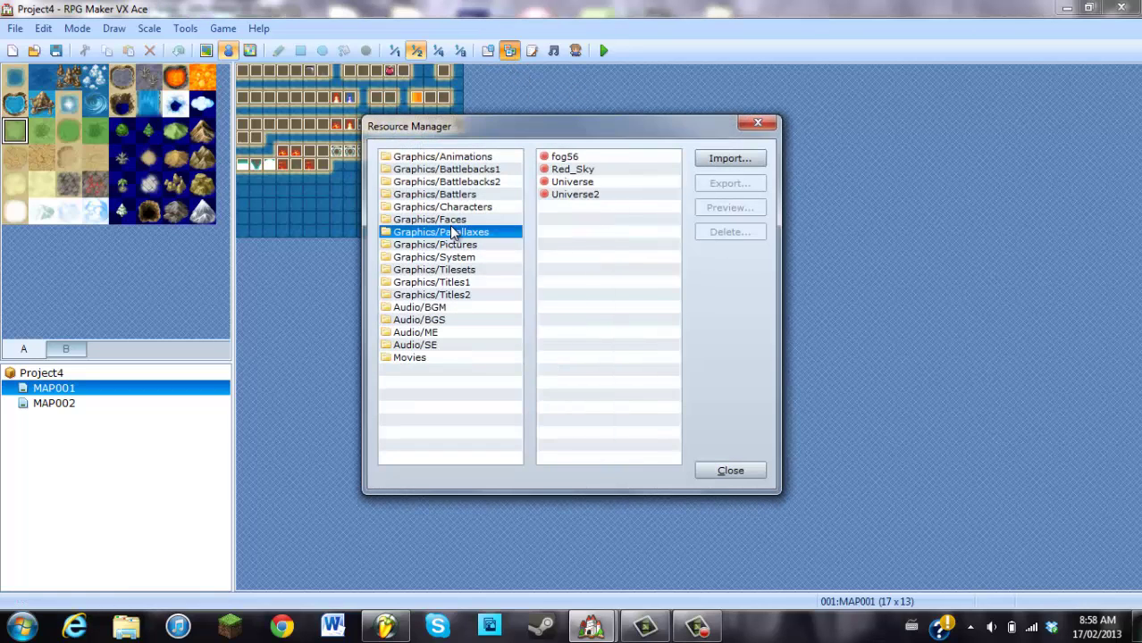
{"action": "left_click", "coordinate": [456, 194]}
{"action": "left_click", "coordinate": [447, 157]}
{"action": "left_click", "coordinate": [447, 169]}
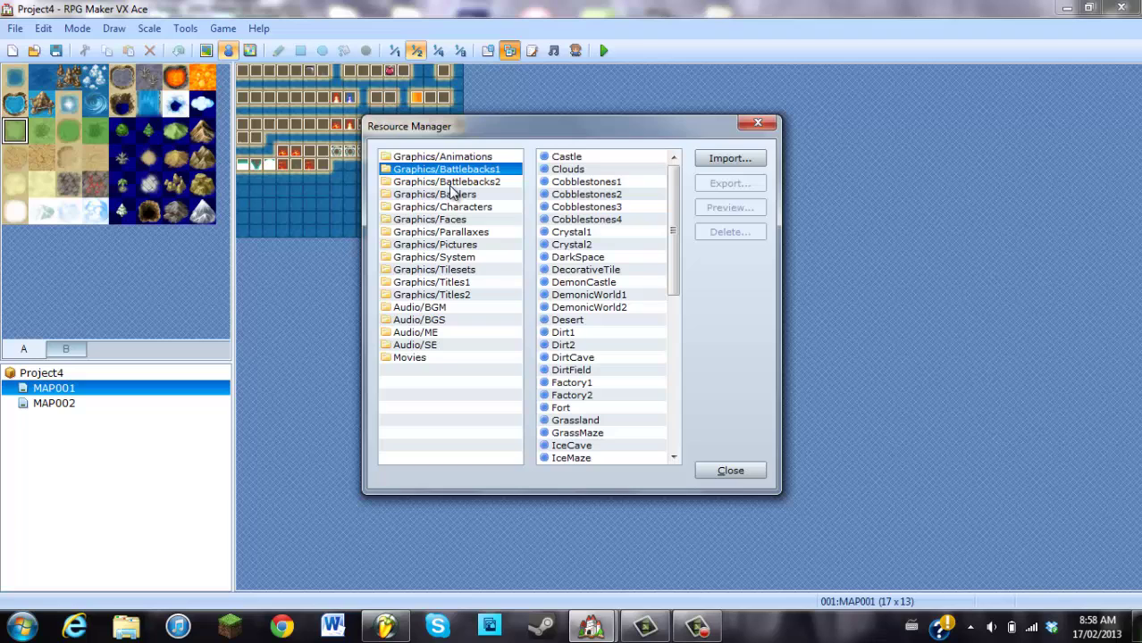
{"action": "left_click", "coordinate": [759, 123]}
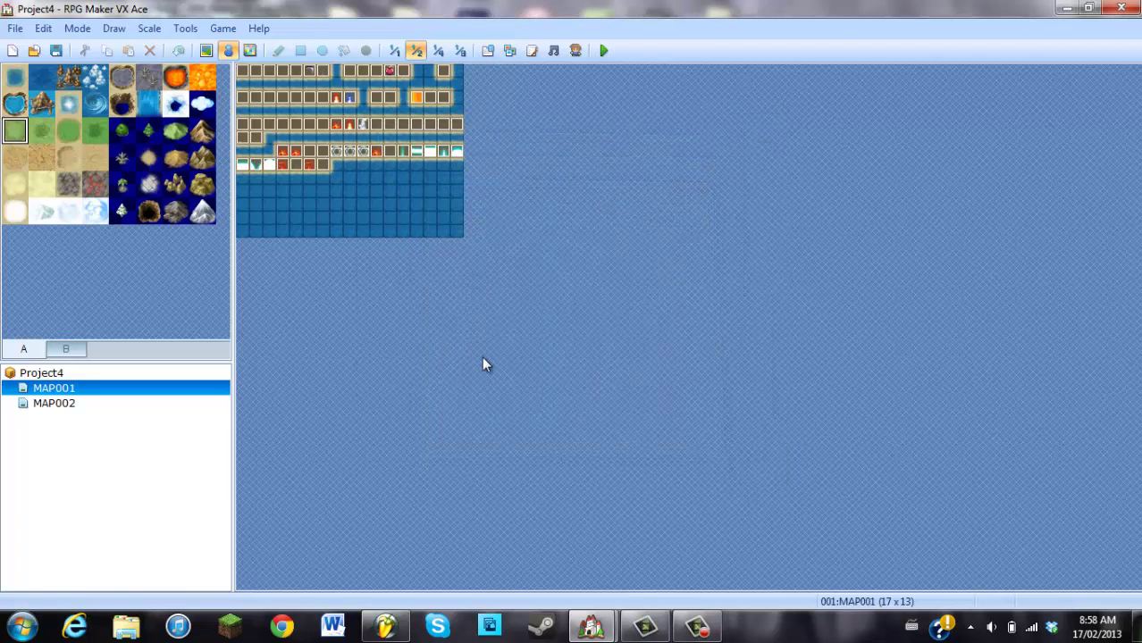
{"action": "mouse_move", "coordinate": [589, 625]}
{"action": "left_click", "coordinate": [638, 546]}
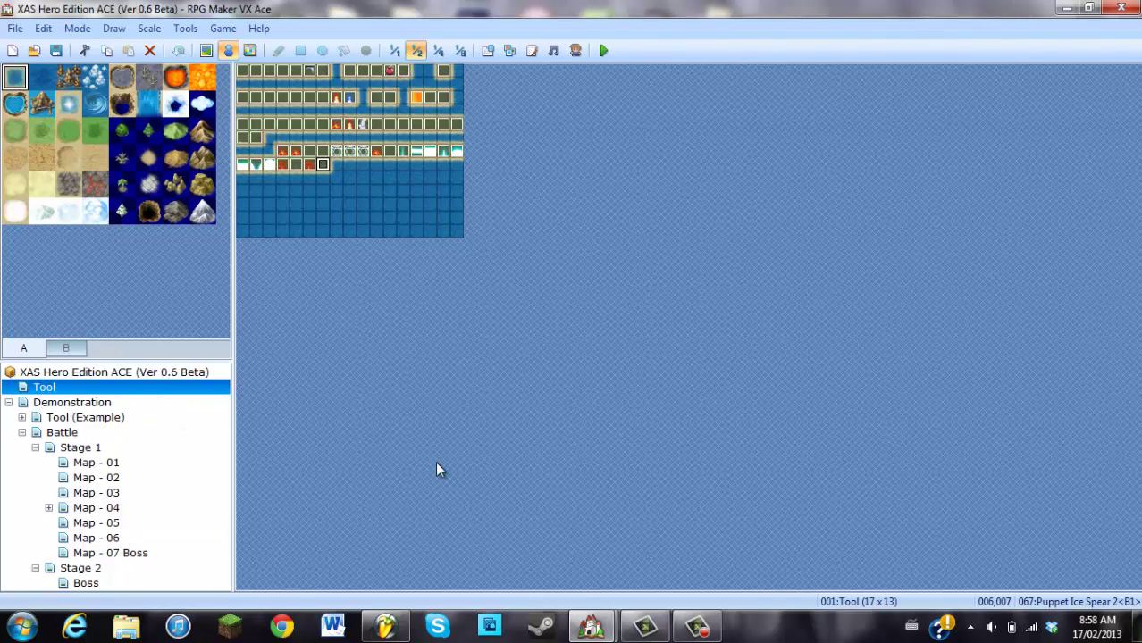
{"action": "mouse_move", "coordinate": [607, 631]}
{"action": "left_click", "coordinate": [527, 501]}
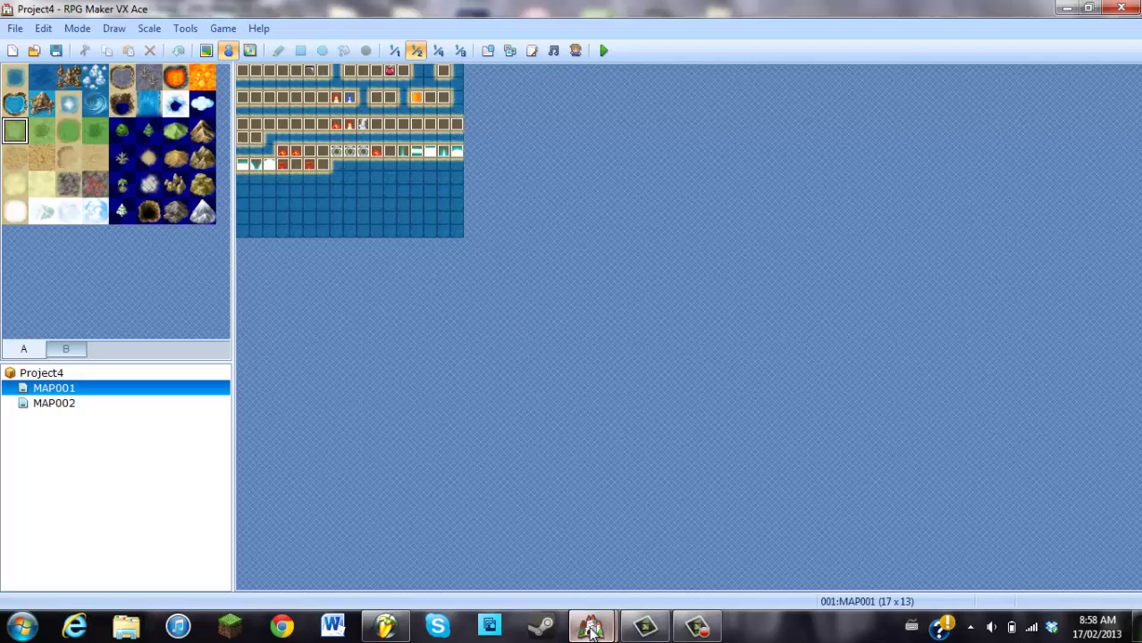
{"action": "mouse_move", "coordinate": [590, 631]}
{"action": "left_click", "coordinate": [653, 546]}
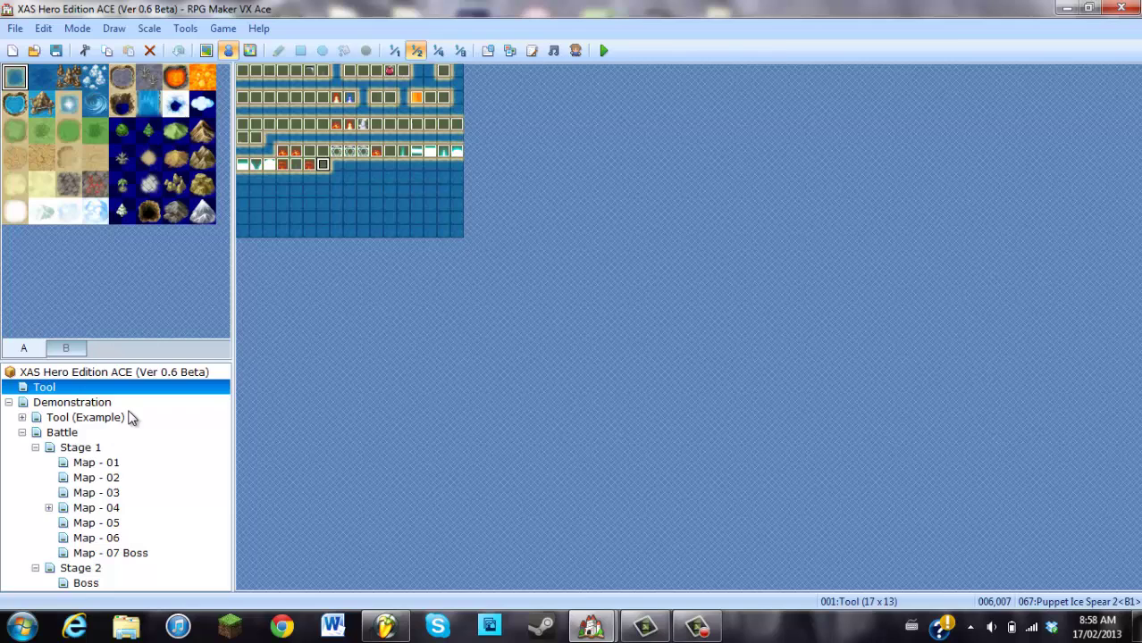
{"action": "mouse_move", "coordinate": [589, 629]}
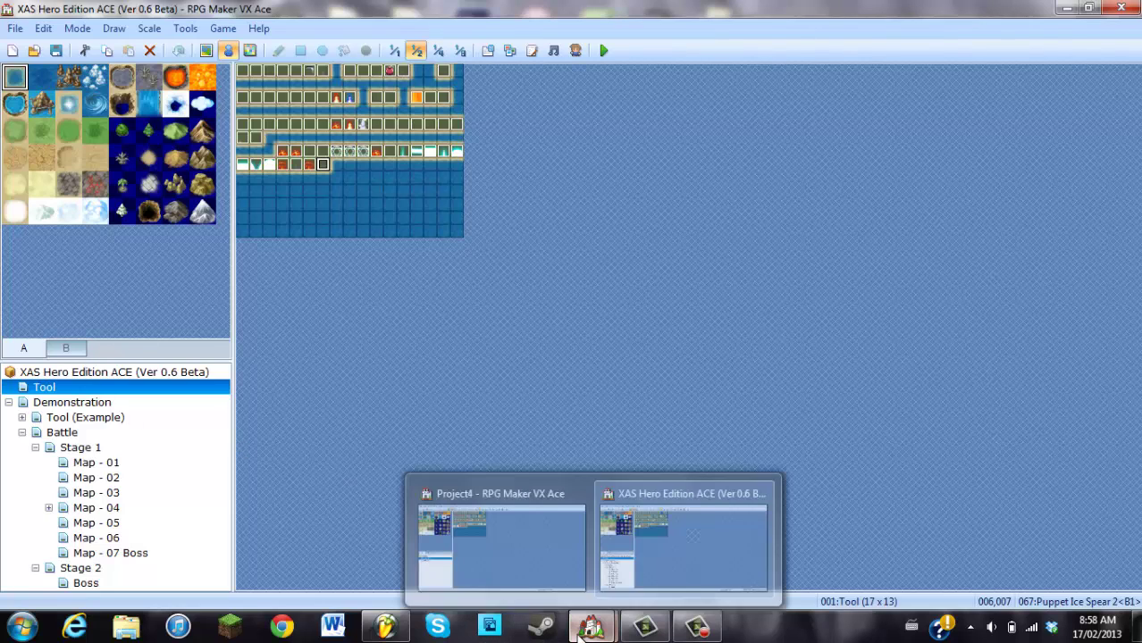
- Switch to Project4 and view its MAP002 map
{"action": "left_click", "coordinate": [460, 519]}
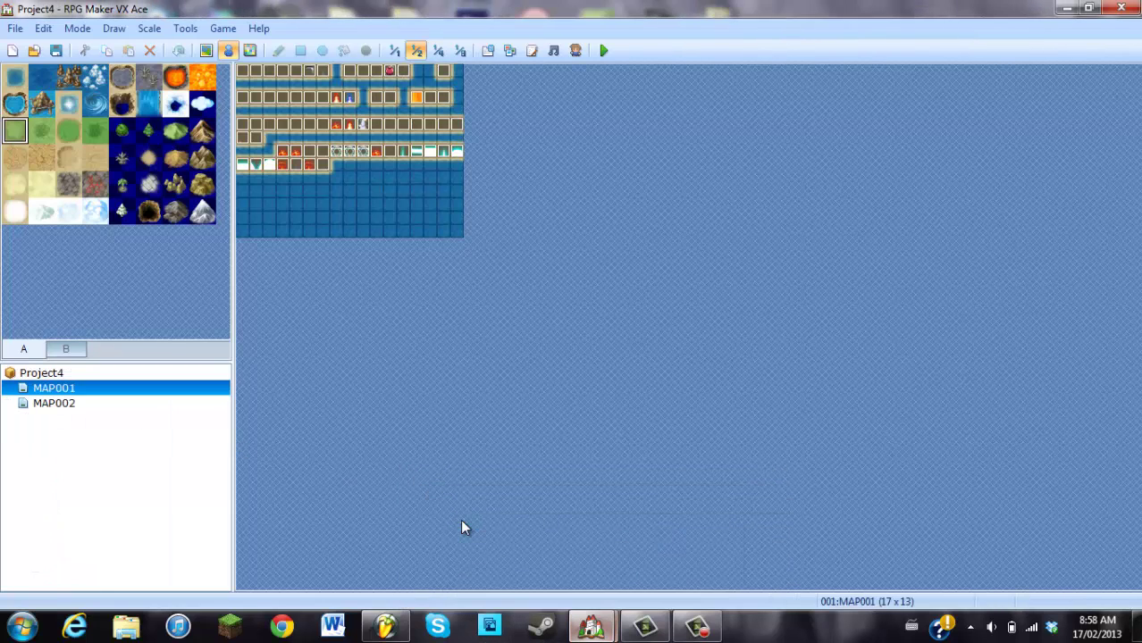
{"action": "left_click", "coordinate": [53, 403]}
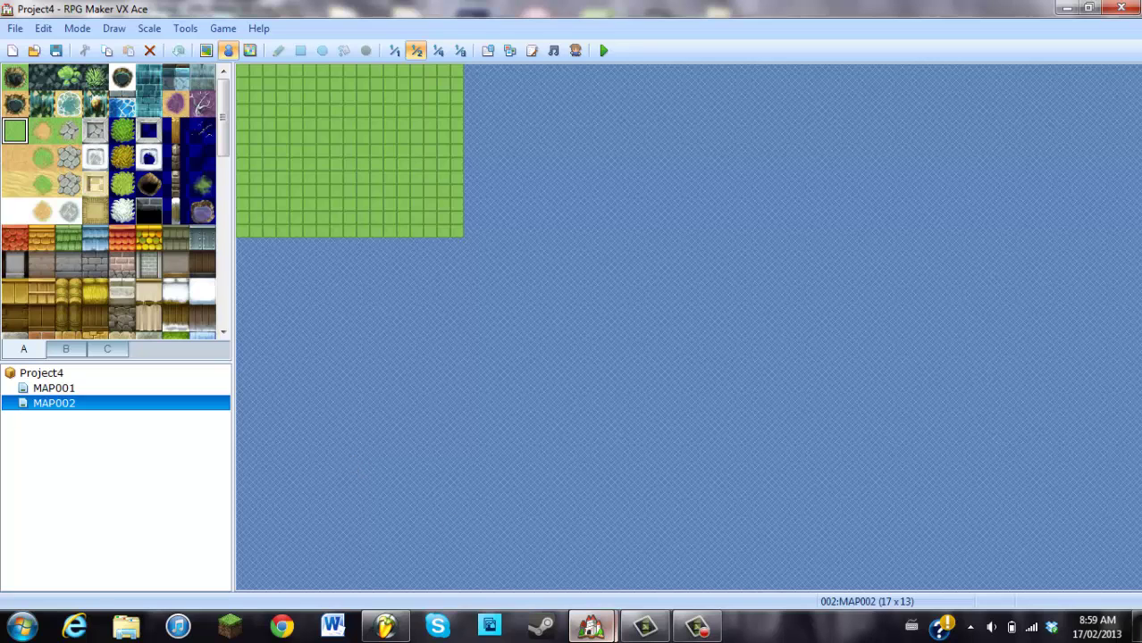
- Playtest the XAS Hero Edition ACE demo, starting a new game in Batalha mode and entering a stage from the world map
{"action": "mouse_move", "coordinate": [590, 628]}
{"action": "left_click", "coordinate": [661, 533]}
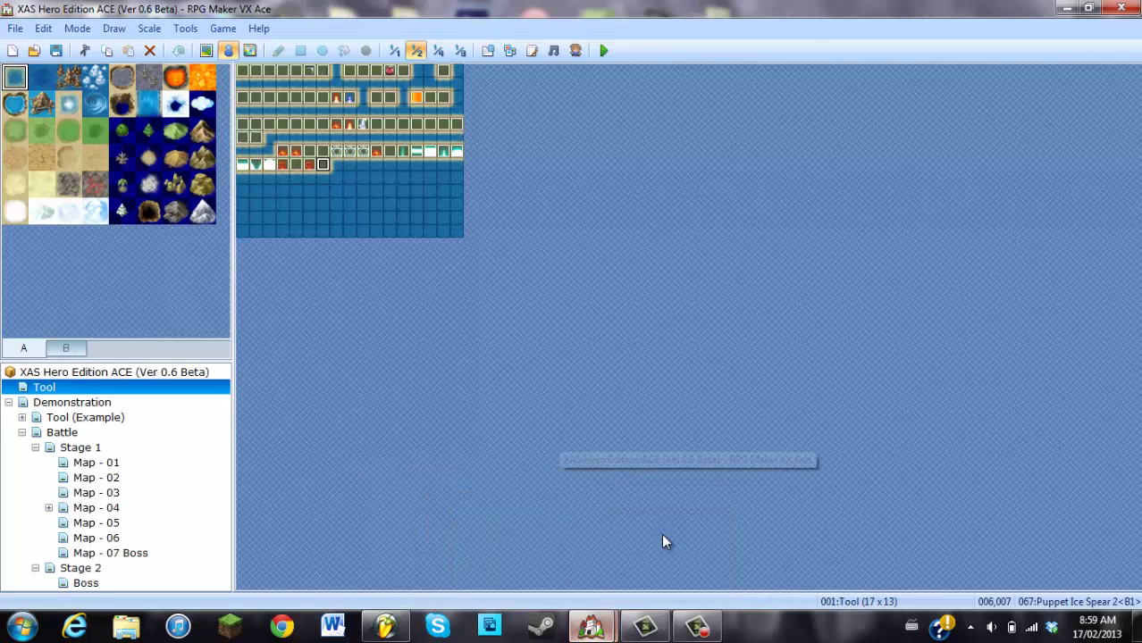
{"action": "left_click", "coordinate": [604, 53]}
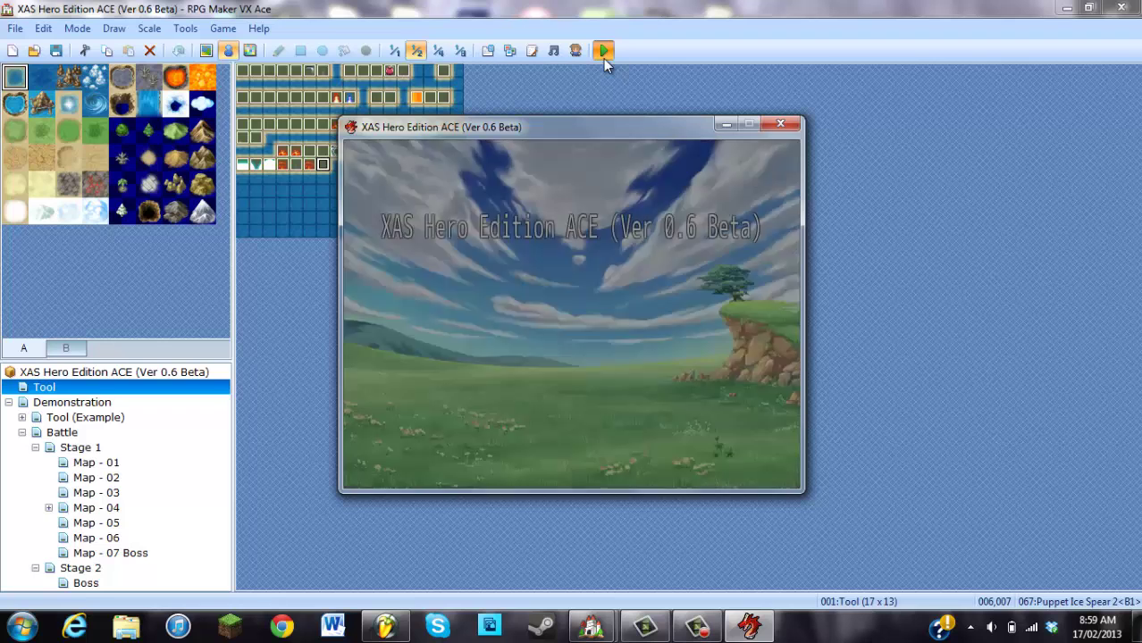
{"action": "key", "text": "Down"}
{"action": "key", "text": "Down"}
{"action": "key", "text": "Down"}
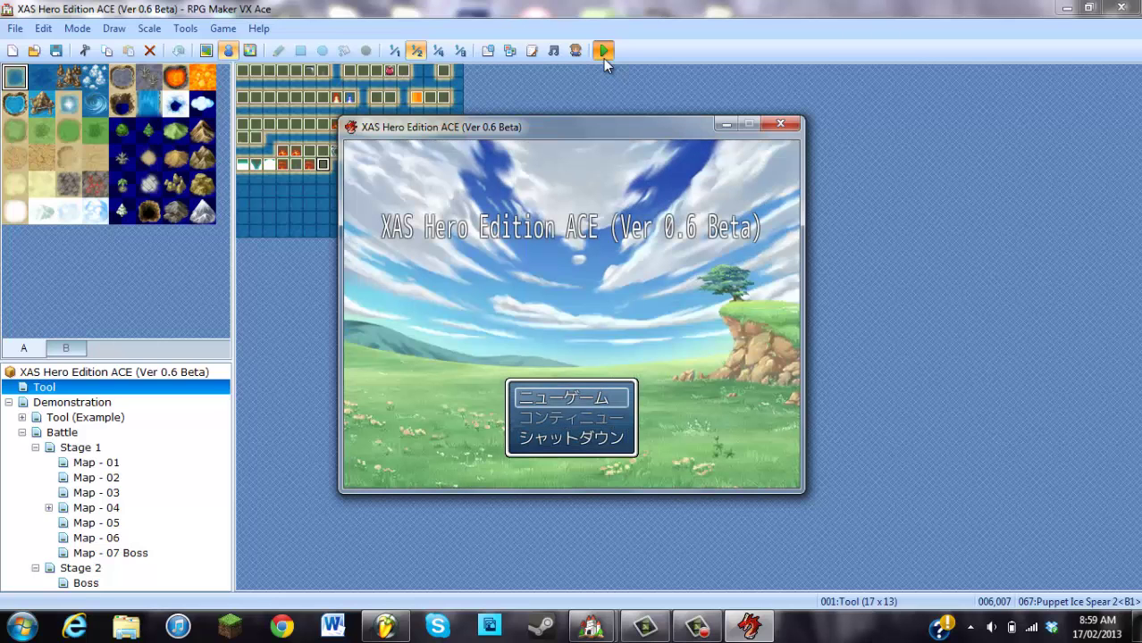
{"action": "key", "text": "Return"}
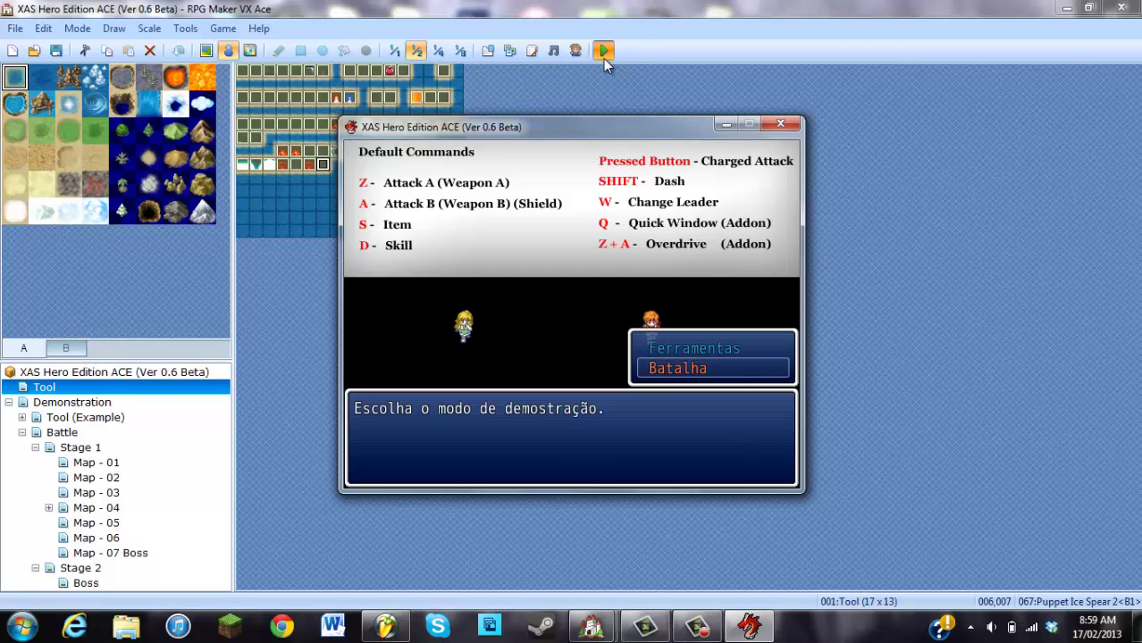
{"action": "key", "text": "Return"}
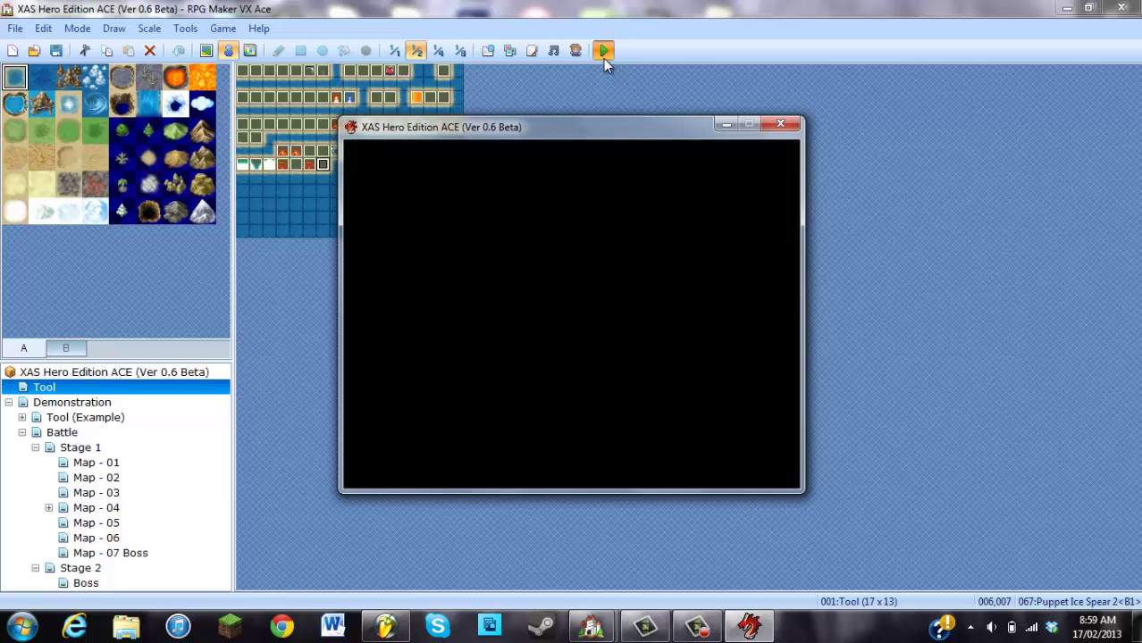
{"action": "key", "text": "Up"}
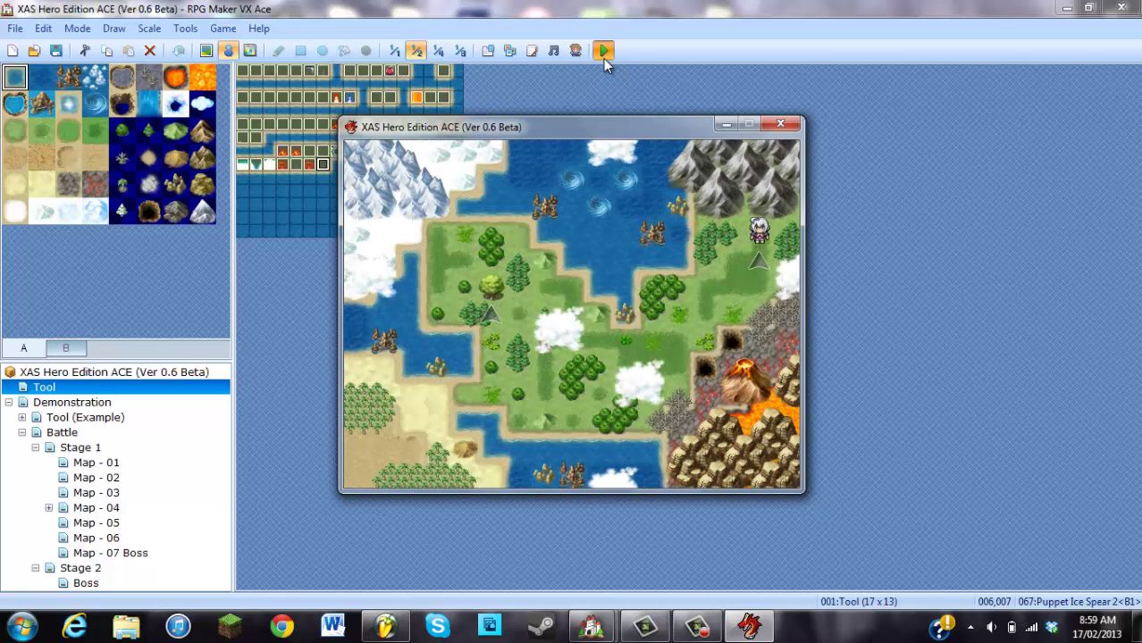
{"action": "key", "text": "Return"}
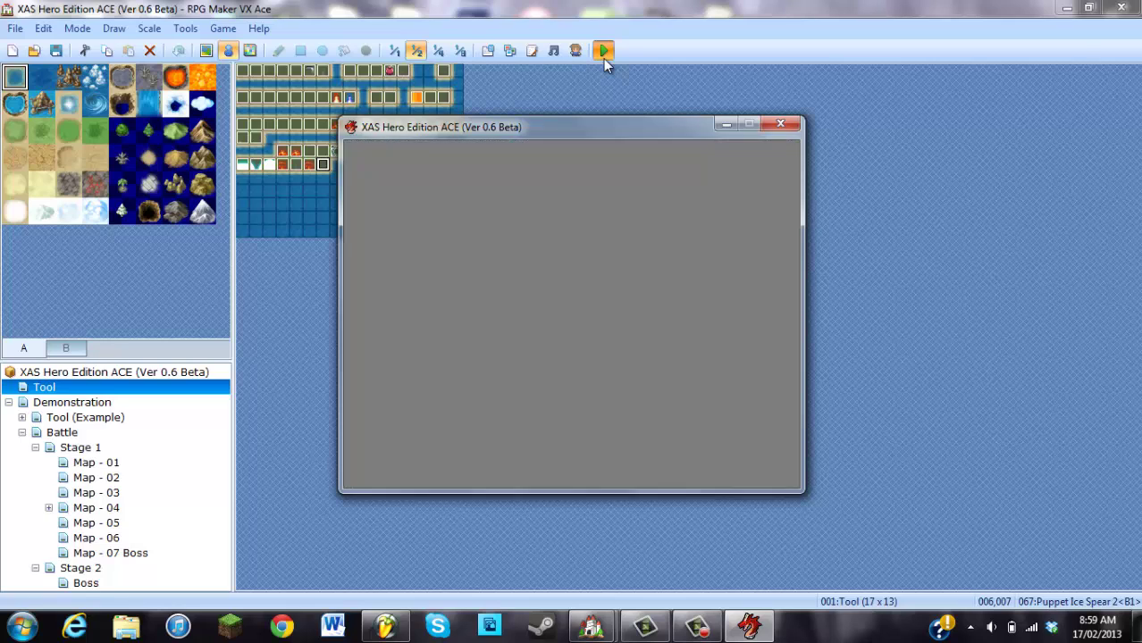
- Try the sword combat on the first forest map, attacking the Ghost enemies while crossing to its east exit
{"action": "key", "text": "Down"}
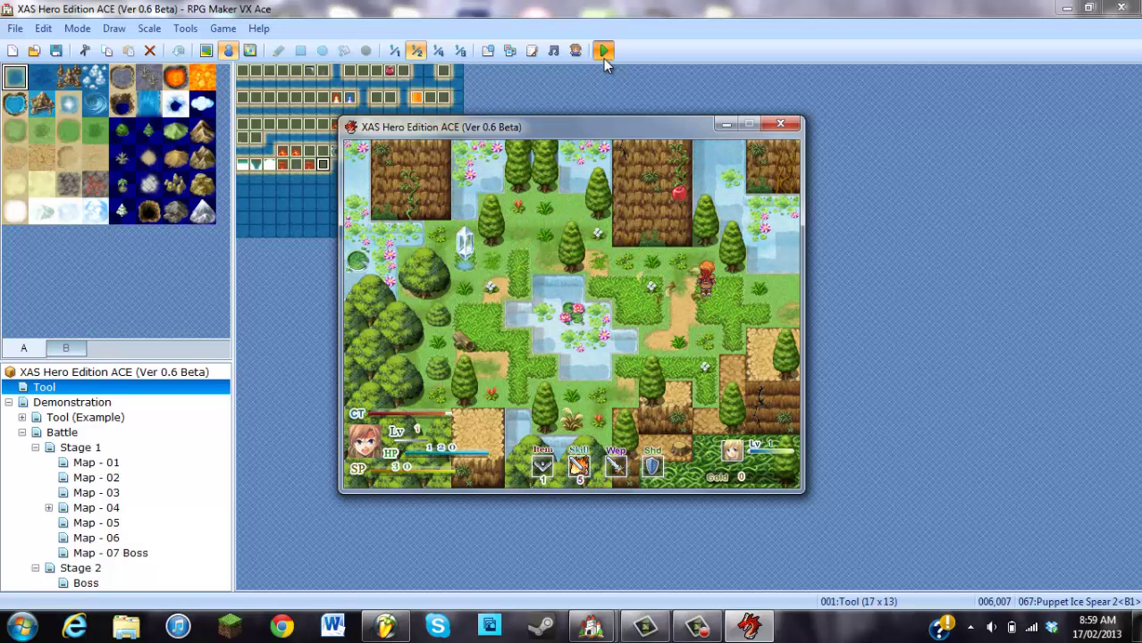
{"action": "key", "text": "Up"}
{"action": "key", "text": "Right"}
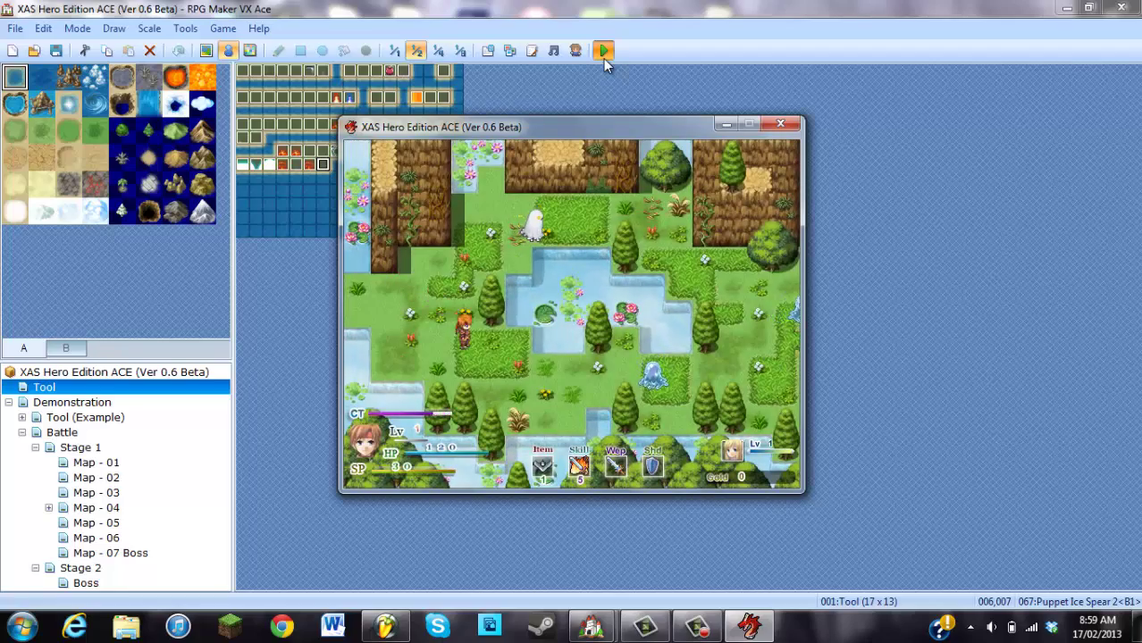
{"action": "key", "text": "Right"}
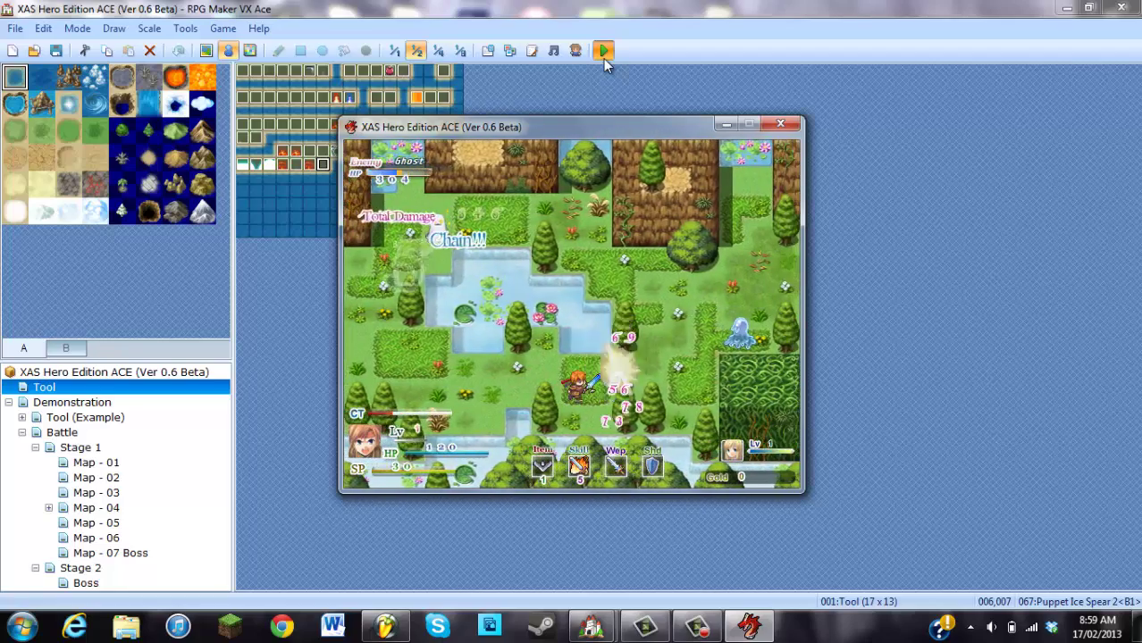
{"action": "key", "text": "Right"}
{"action": "key", "text": "Up"}
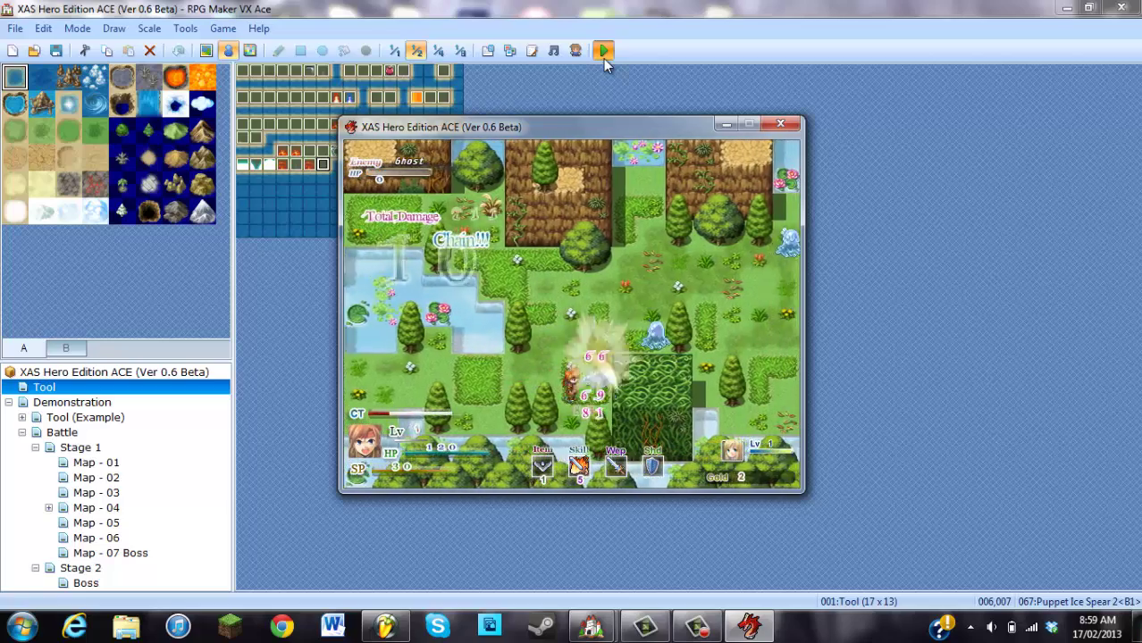
{"action": "key", "text": "Right"}
{"action": "key", "text": "Up"}
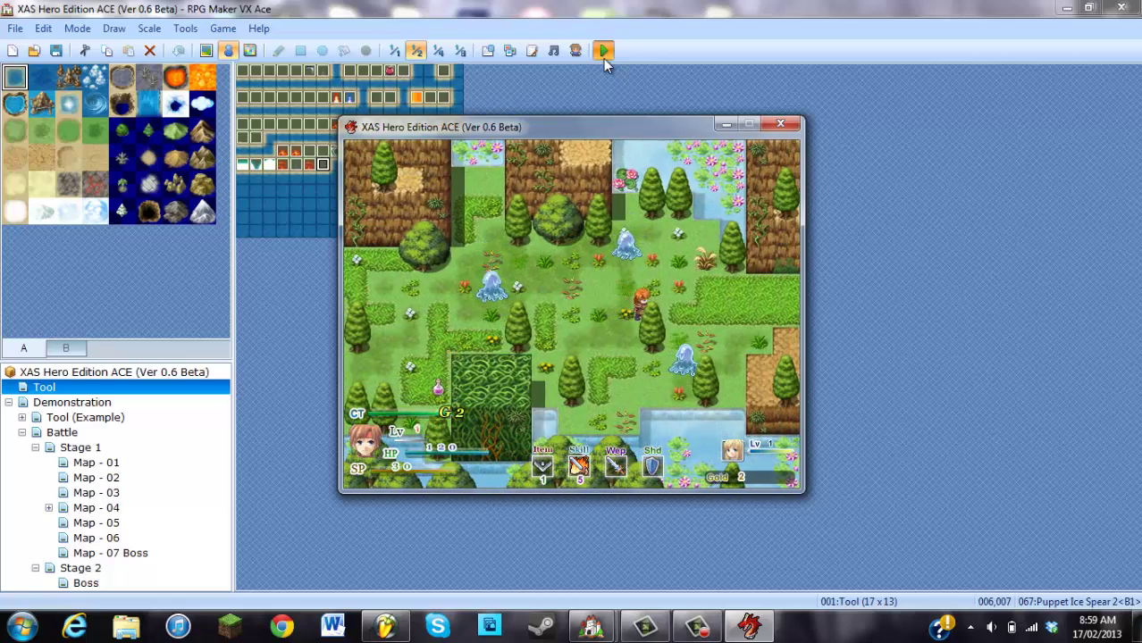
{"action": "key", "text": "Right"}
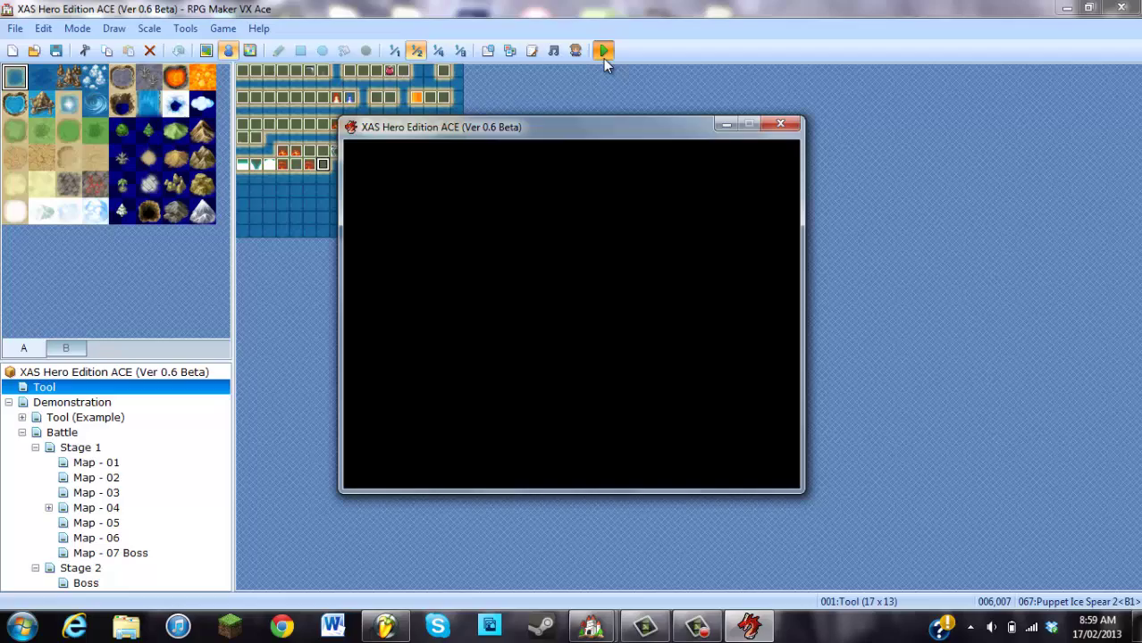
- Try skill and sword attacks on the enemies of the second map while heading north to the next area
{"action": "key", "text": "s"}
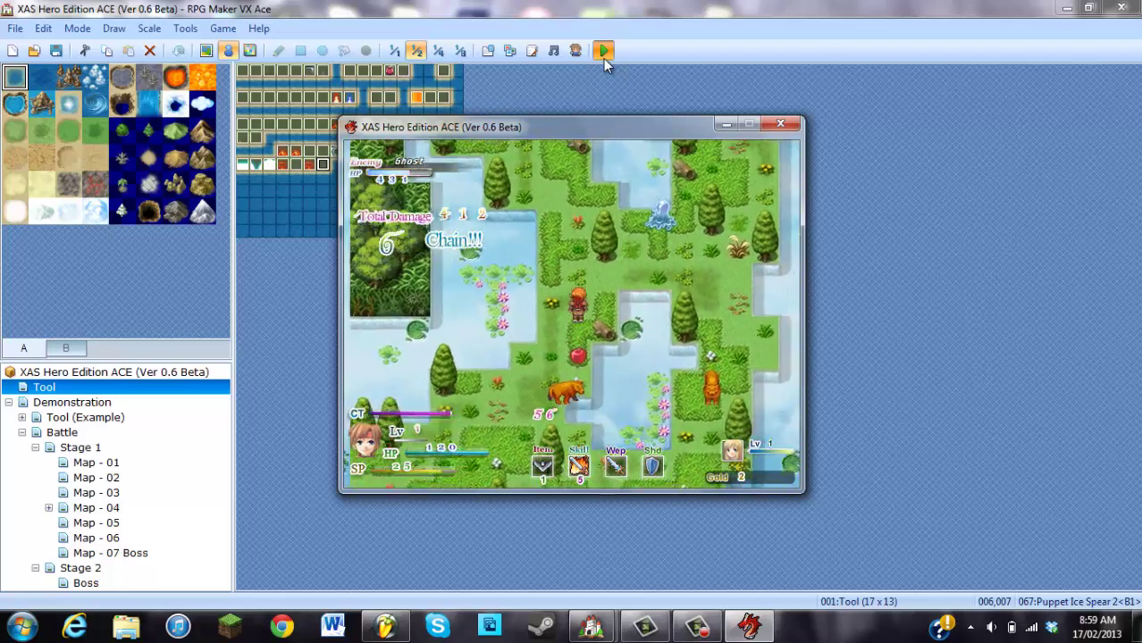
{"action": "key", "text": "Right"}
{"action": "key", "text": "Up"}
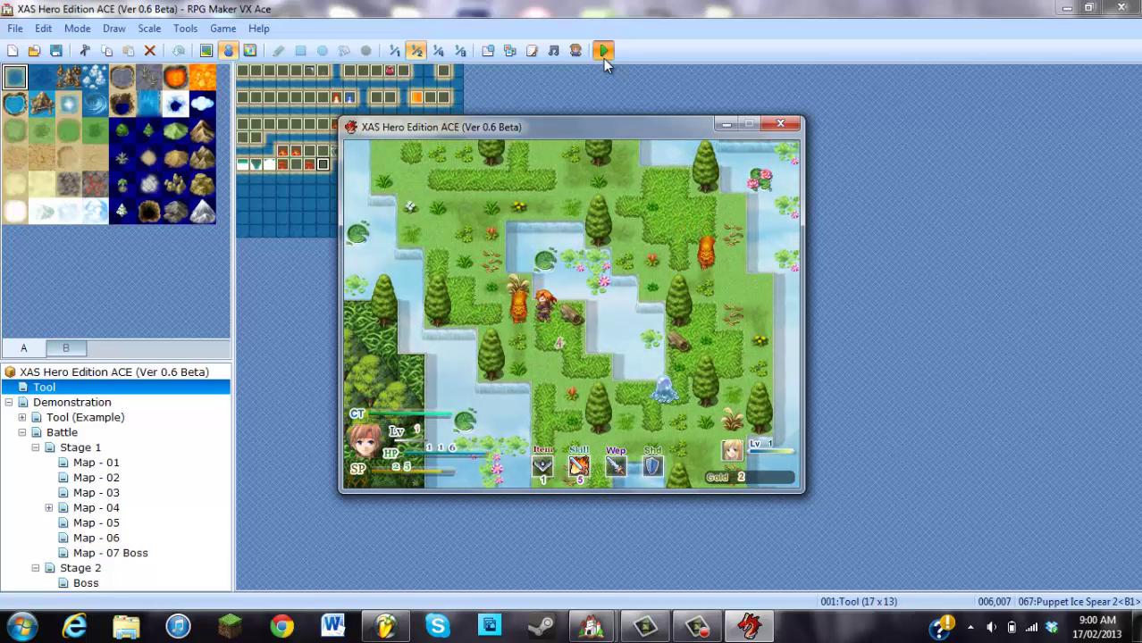
{"action": "key", "text": "Up"}
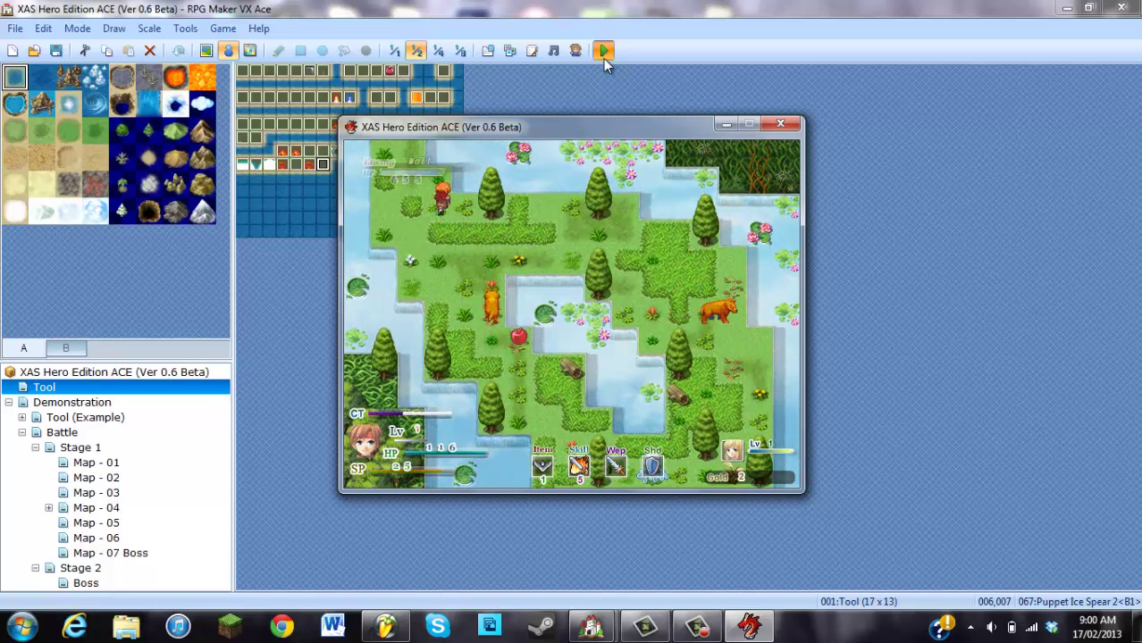
{"action": "key", "text": "Up"}
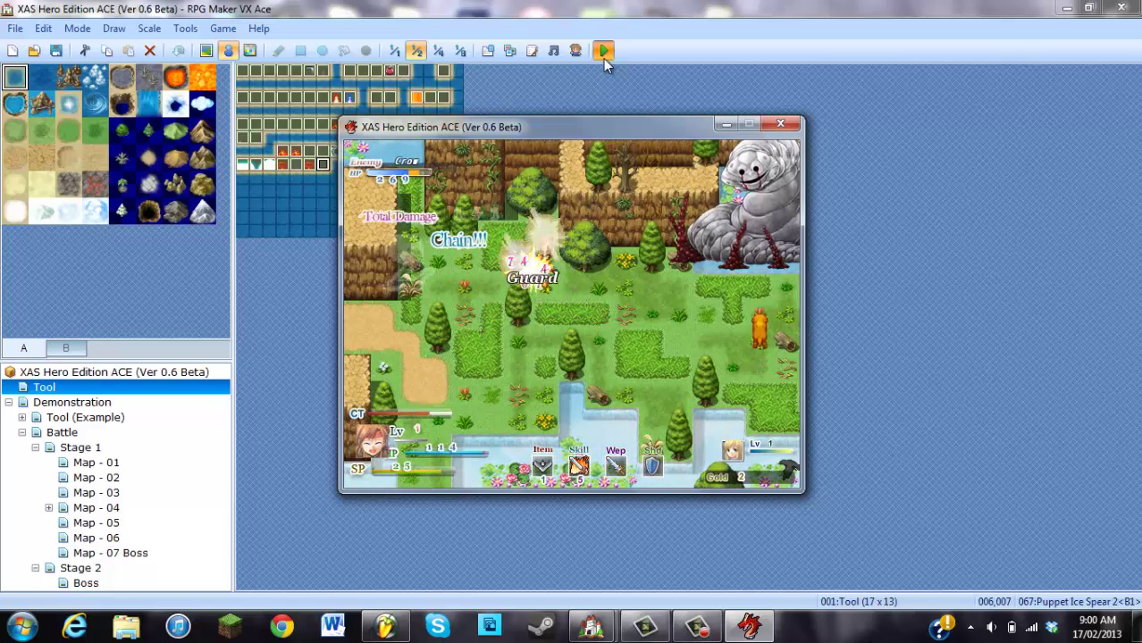
- Attack the giant Shaikorth enemy and continue past the crows to the following map
{"action": "key", "text": "Right"}
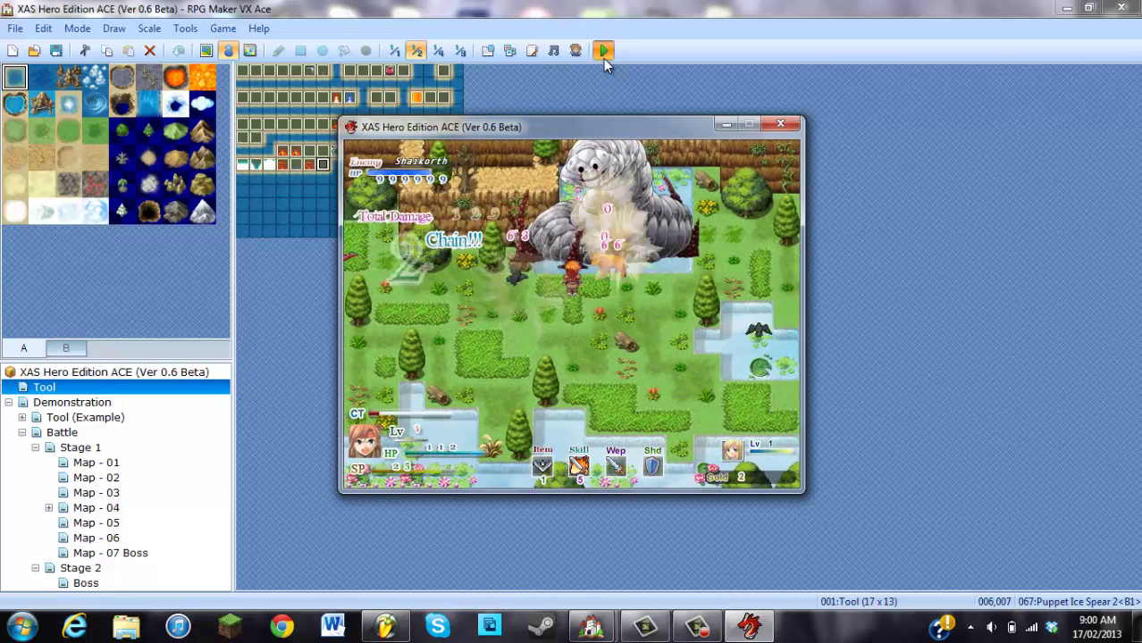
{"action": "key", "text": "Down"}
{"action": "key", "text": "Right"}
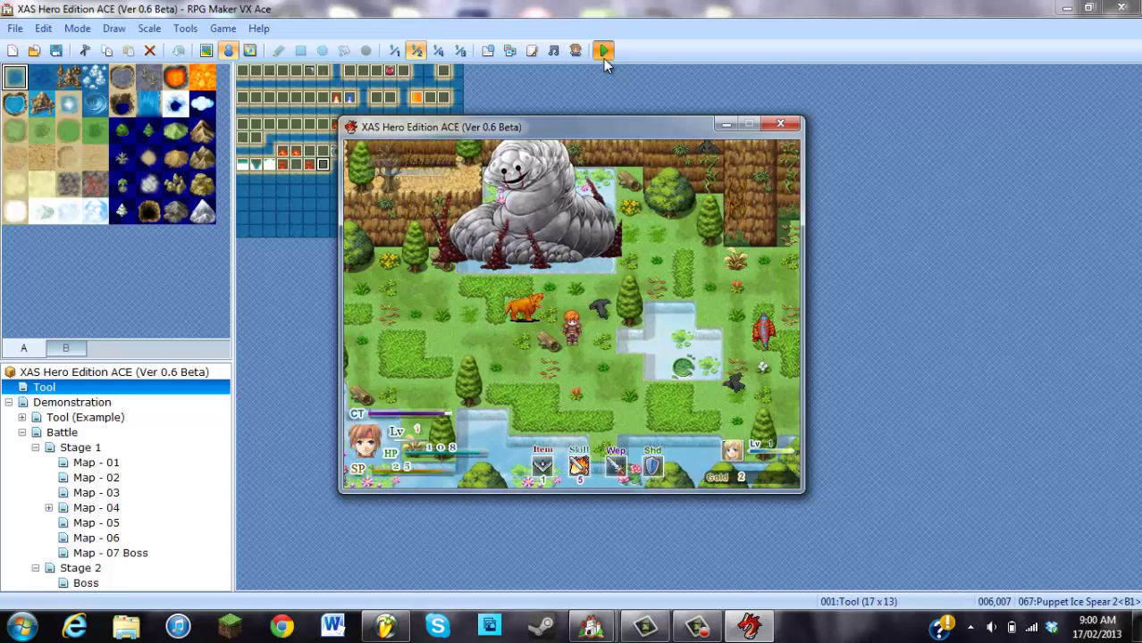
{"action": "key", "text": "Right"}
{"action": "key", "text": "Up"}
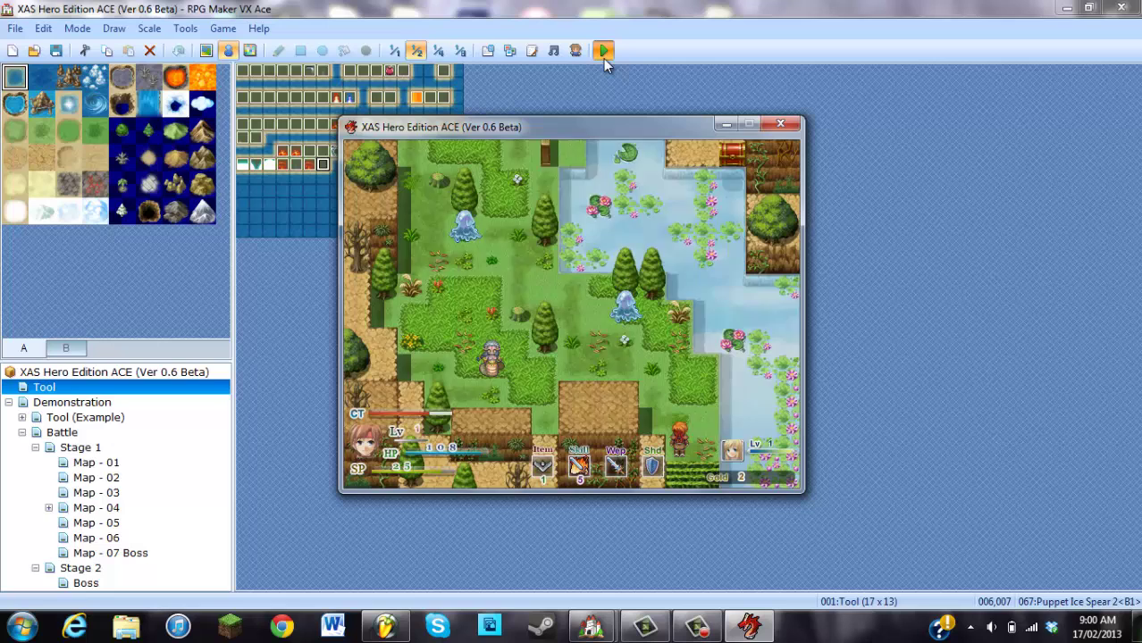
- Equip Aluxes with the Bow and test it against the Ghost enemies
{"action": "key", "text": "Escape"}
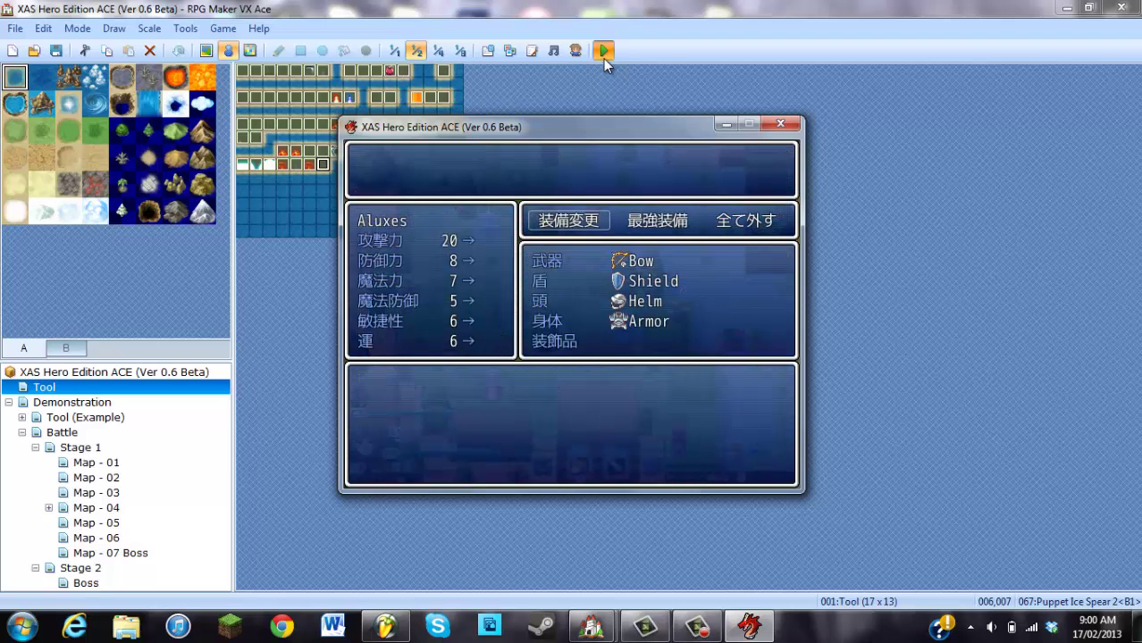
{"action": "key", "text": "Escape"}
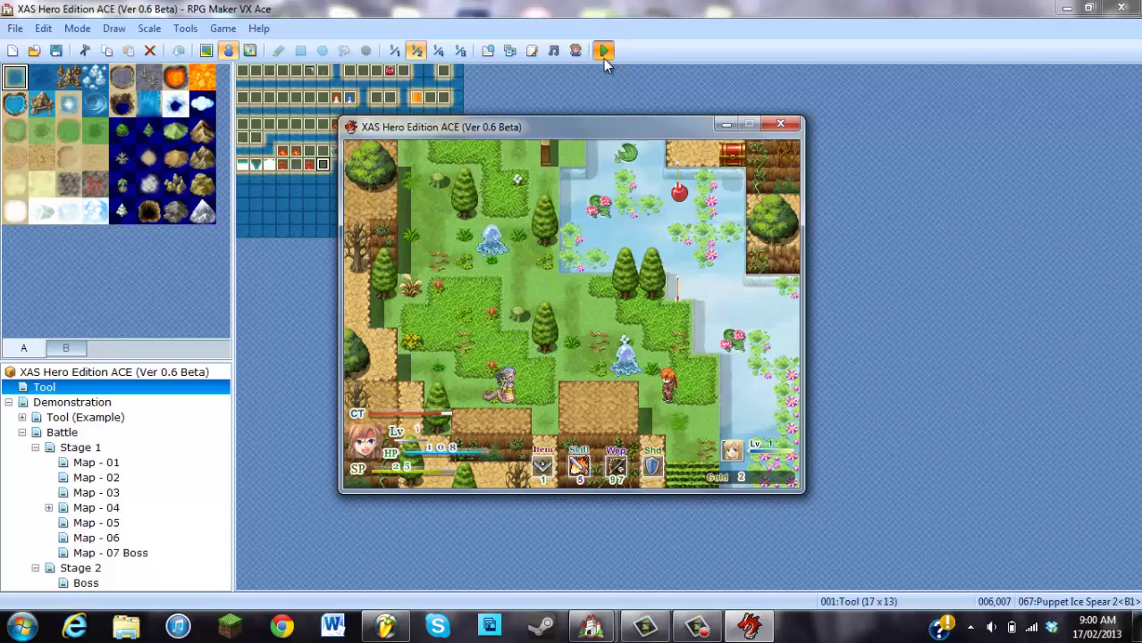
{"action": "key", "text": "s"}
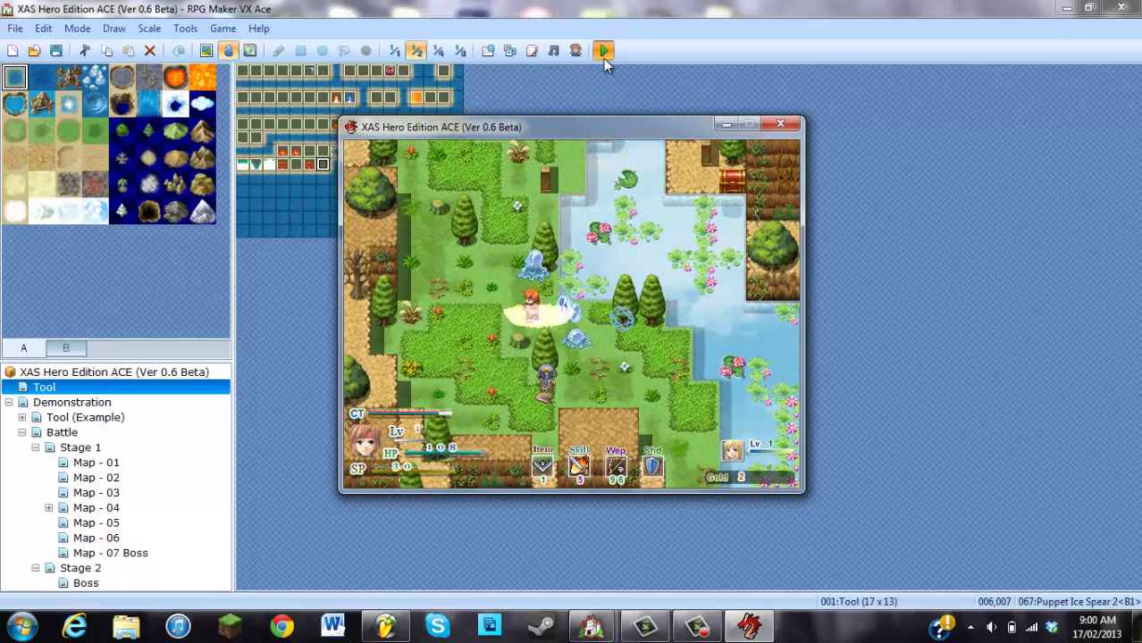
{"action": "key", "text": "a"}
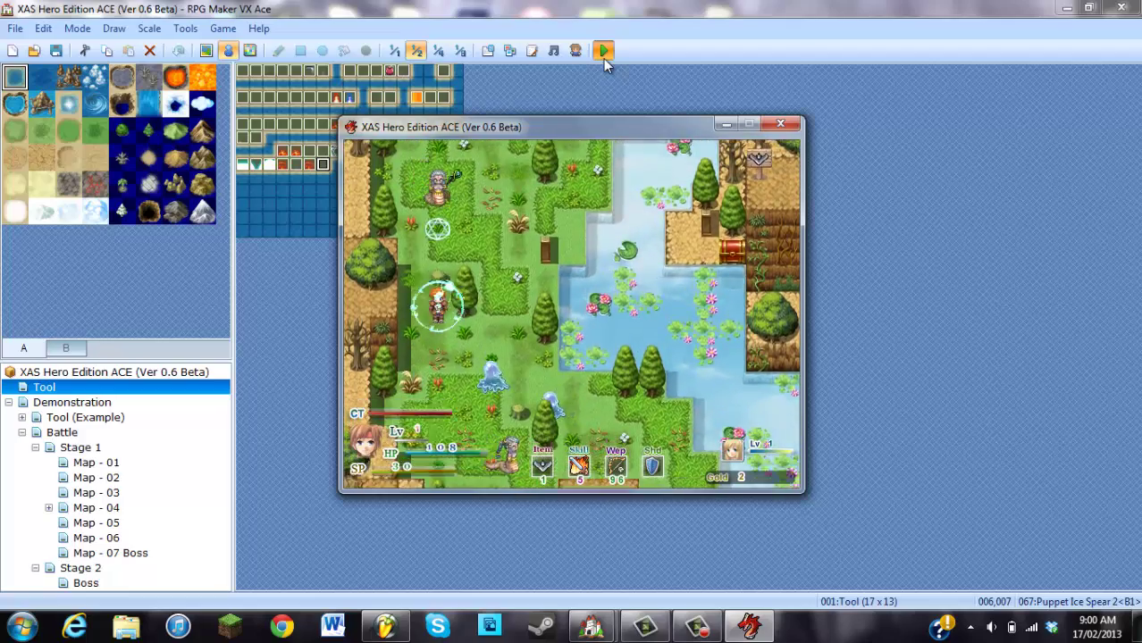
{"action": "key", "text": "s"}
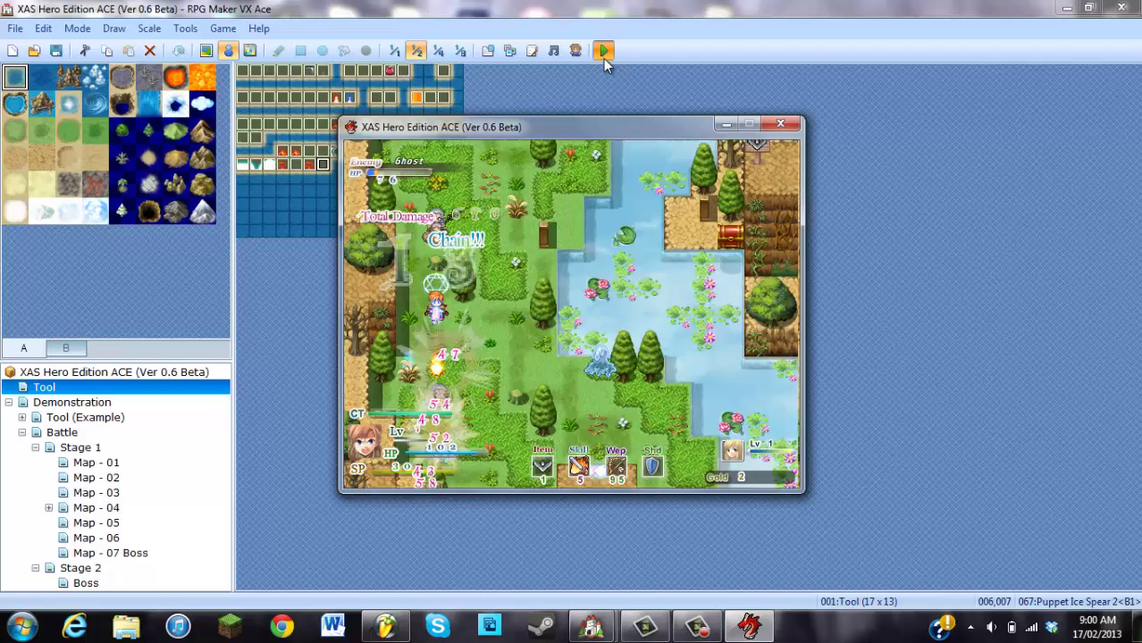
{"action": "key", "text": "s"}
{"action": "key", "text": "Right"}
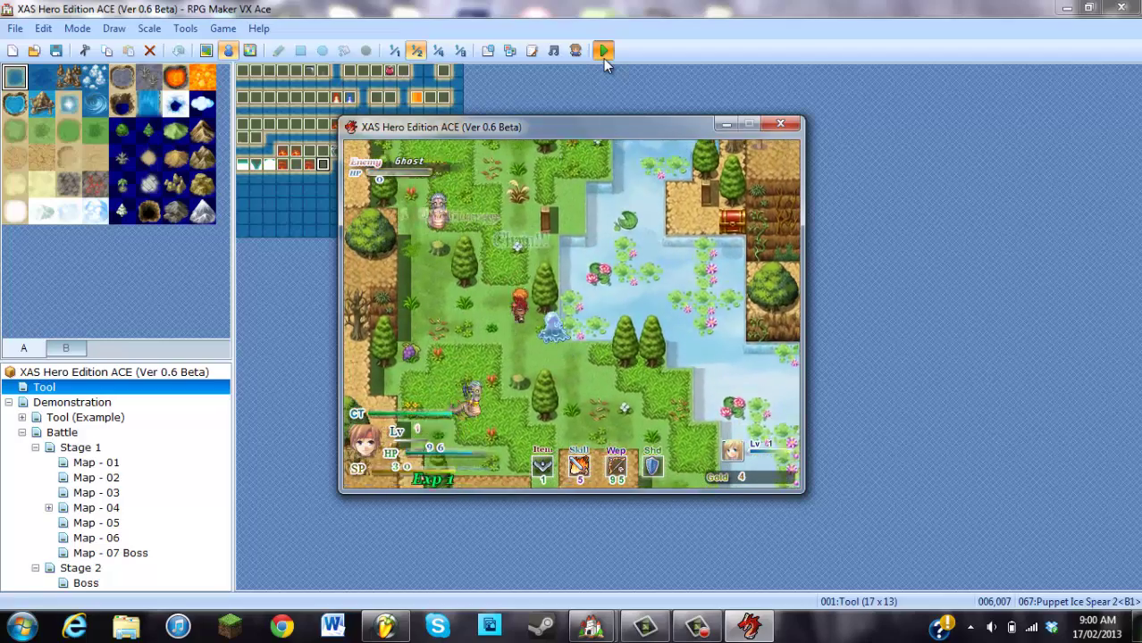
- Equip Aluxes with the Spear in place of the Bow and return to the map
{"action": "key", "text": "Escape"}
{"action": "key", "text": "Escape"}
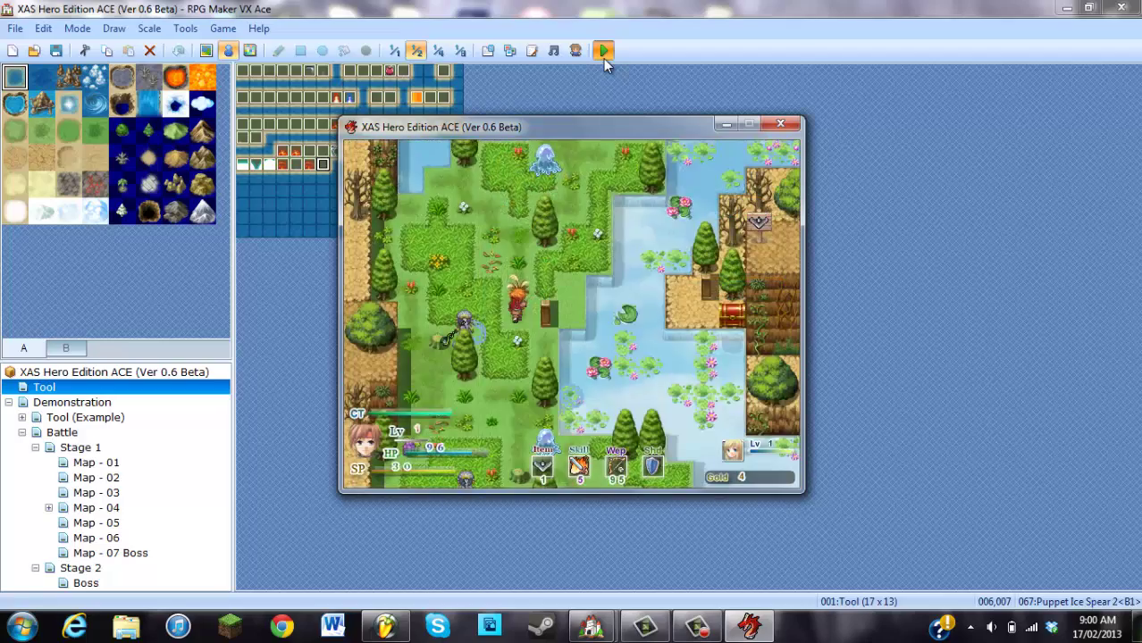
{"action": "key", "text": "s"}
{"action": "key", "text": "Escape"}
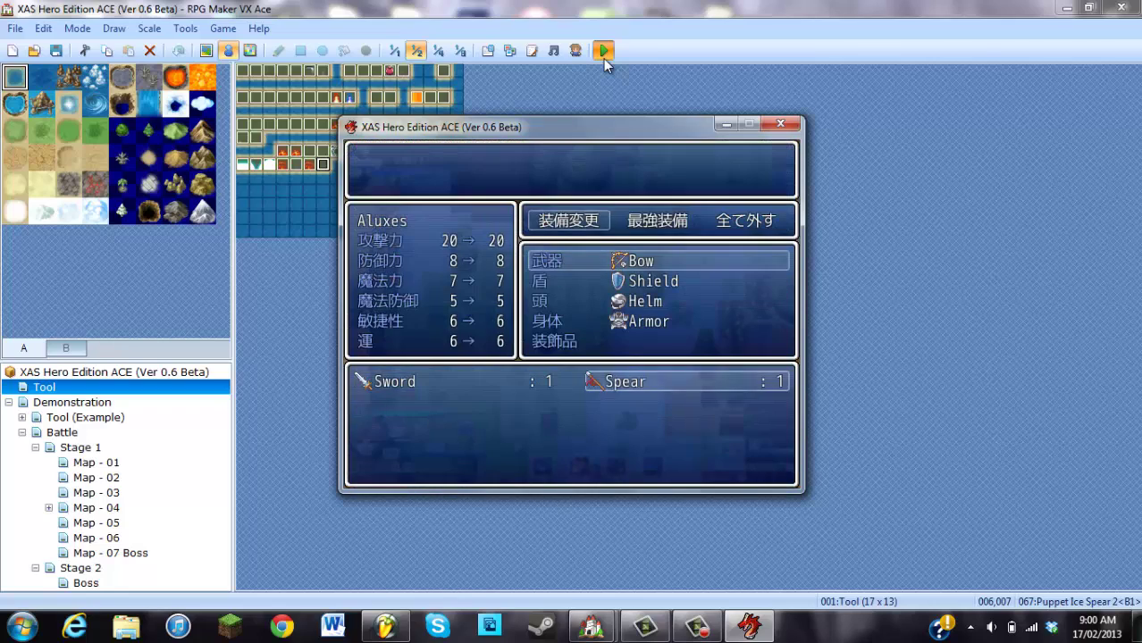
{"action": "key", "text": "Escape"}
{"action": "key", "text": "Escape"}
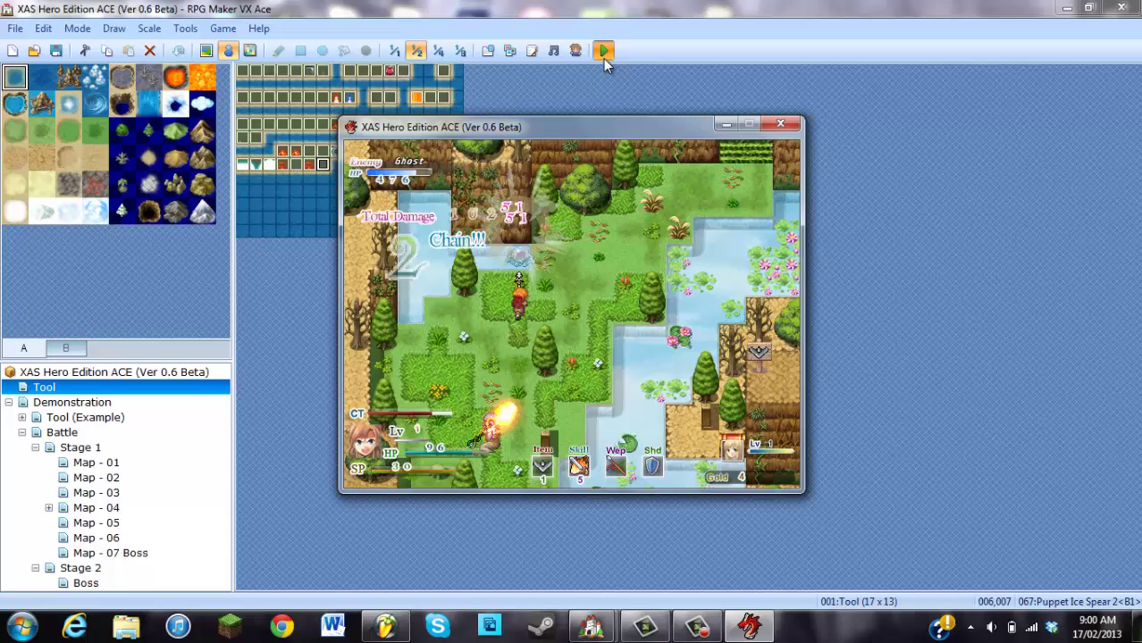
- Test the Spear against the Nadja and Ghost enemies and collect their drops
{"action": "key", "text": "Left"}
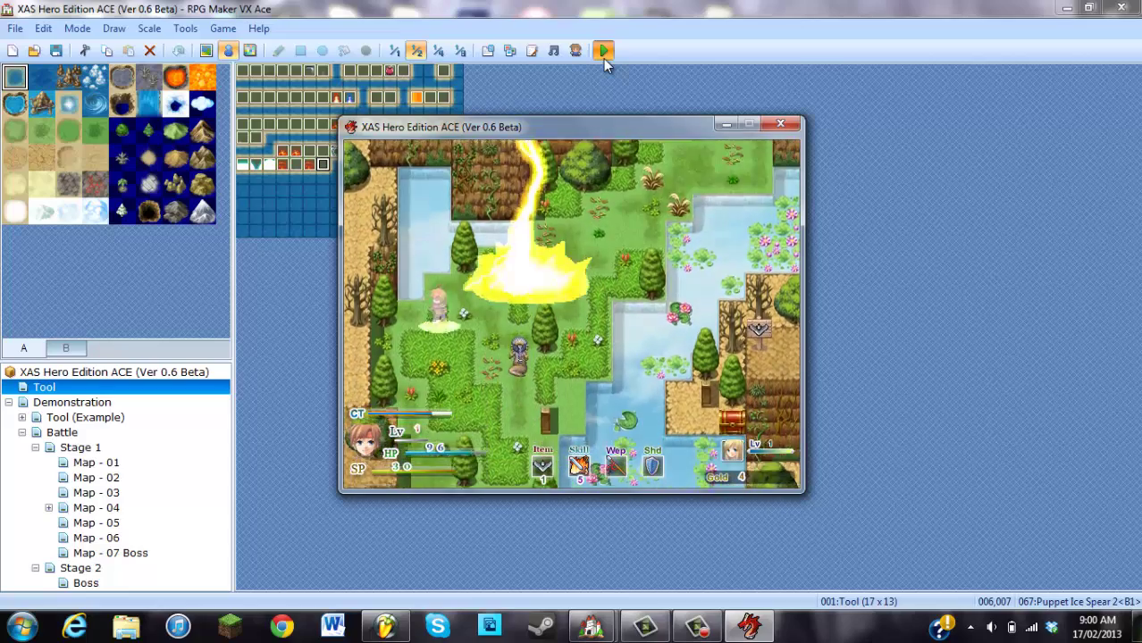
{"action": "key", "text": "Down"}
{"action": "key", "text": "Up"}
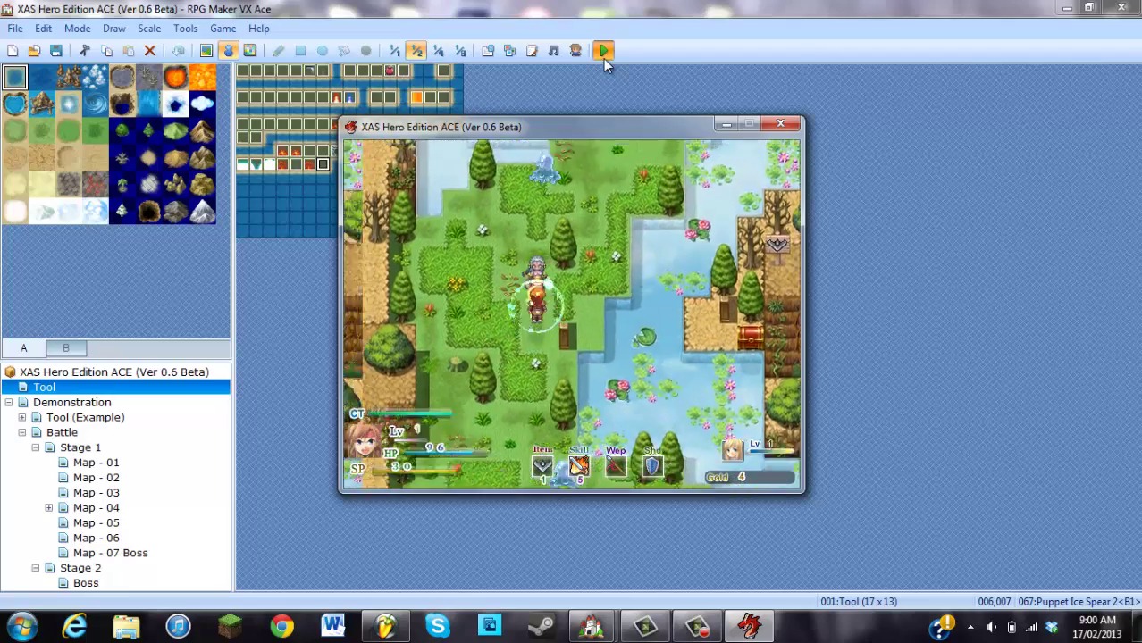
{"action": "key", "text": "s"}
{"action": "key", "text": "Up"}
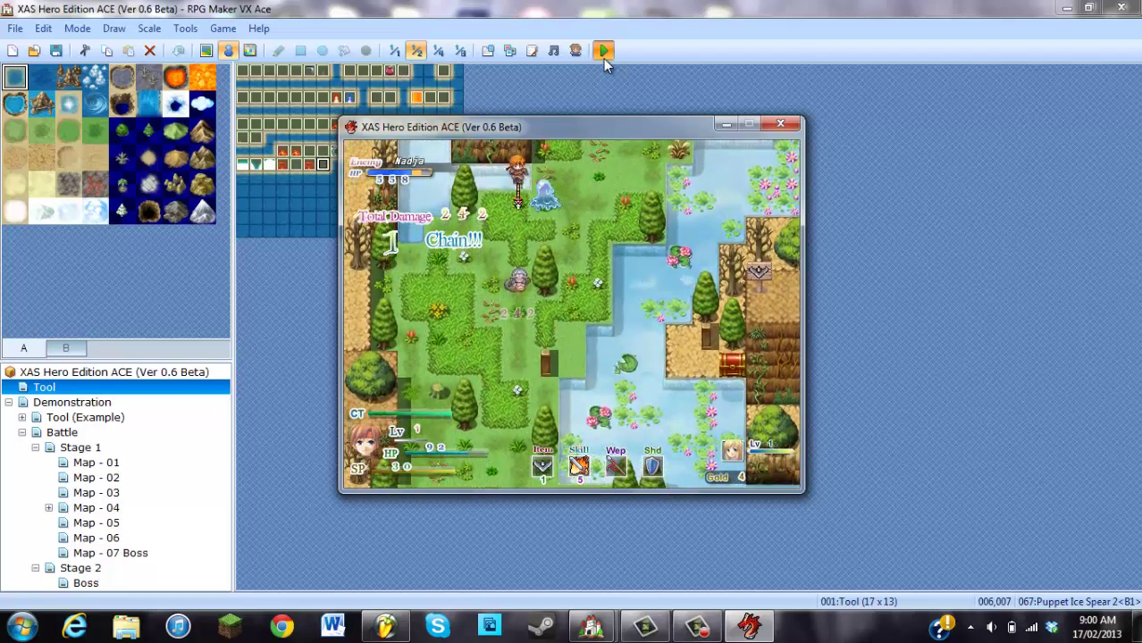
{"action": "key", "text": "s"}
{"action": "key", "text": "Up"}
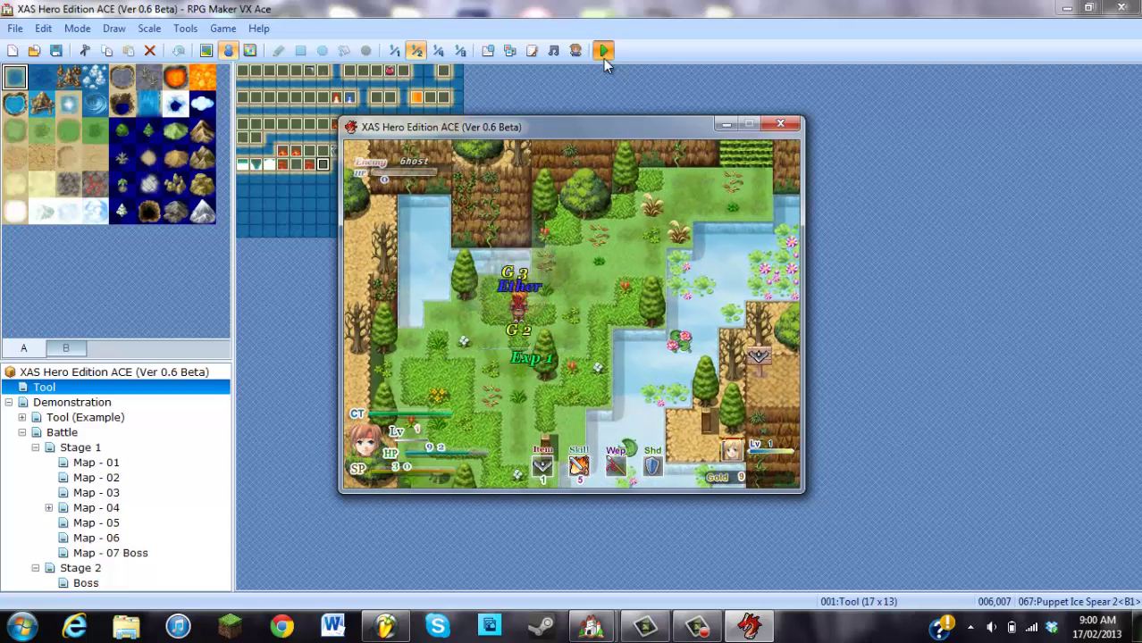
- Equip Aluxes with the Sword in place of the Spear and test it against the Ghost and Nadja enemies
{"action": "key", "text": "Escape"}
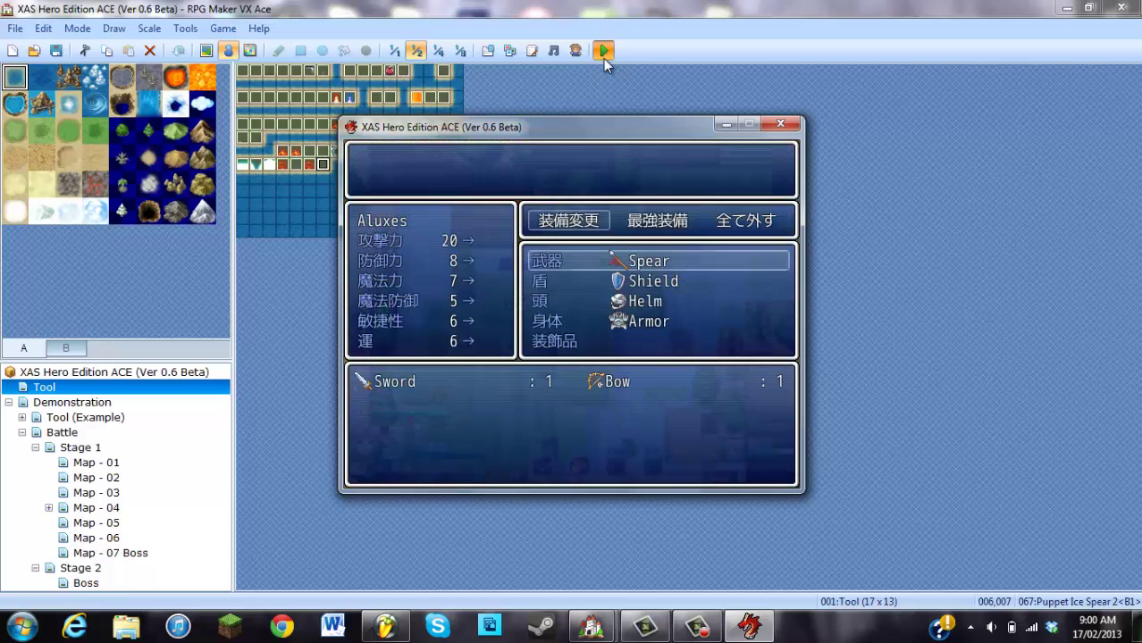
{"action": "key", "text": "Escape"}
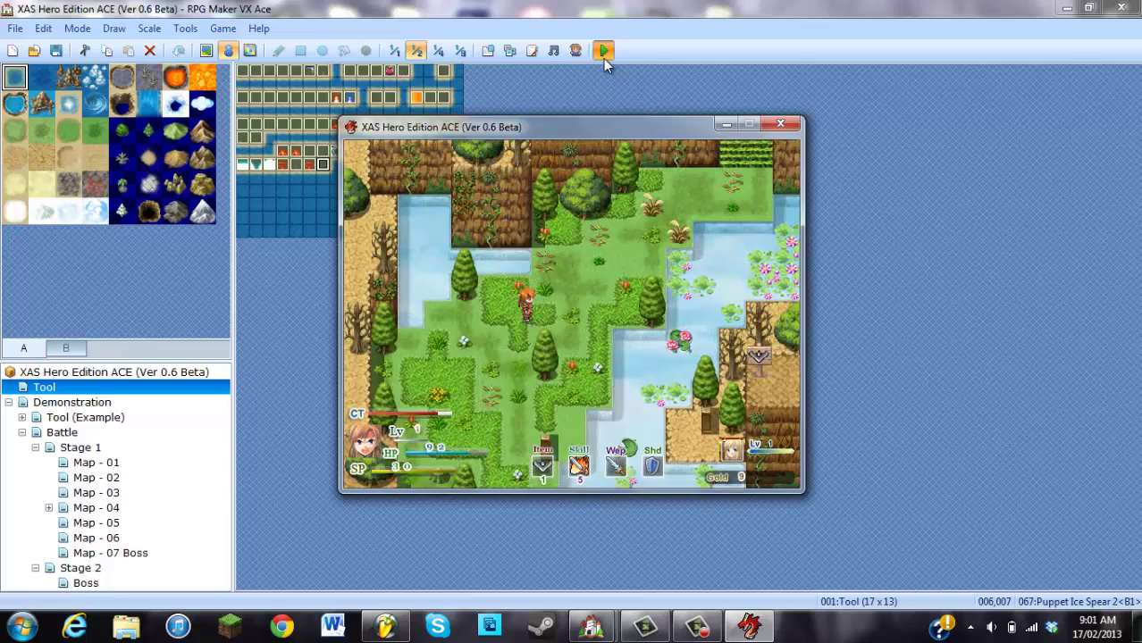
{"action": "key", "text": "Down"}
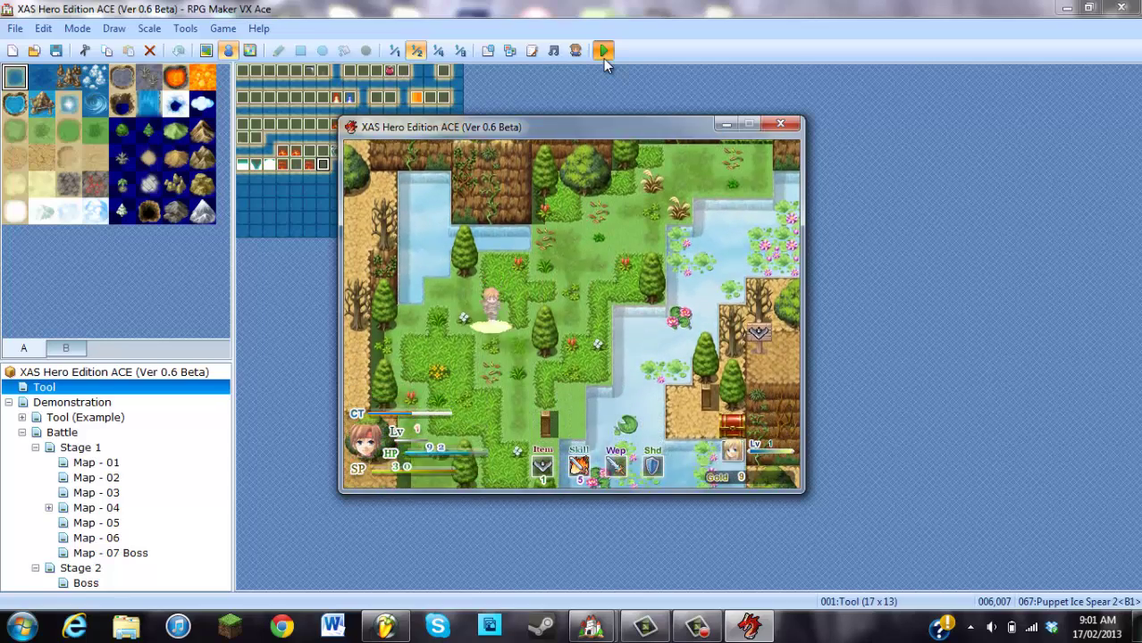
{"action": "key", "text": "Left"}
{"action": "key", "text": "Down"}
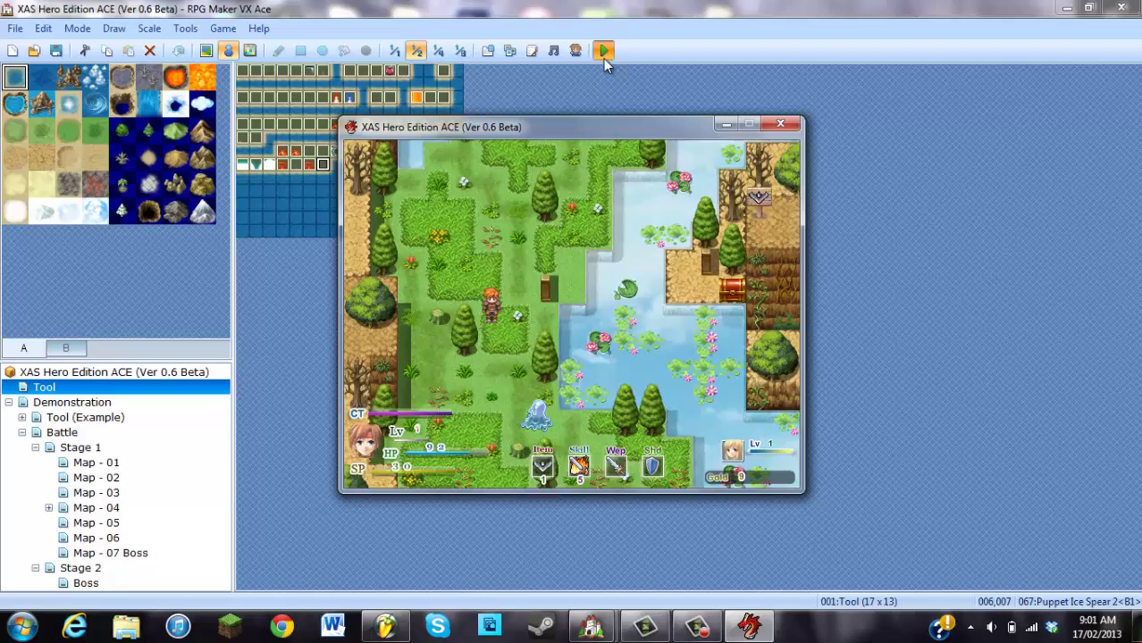
{"action": "key", "text": "Left"}
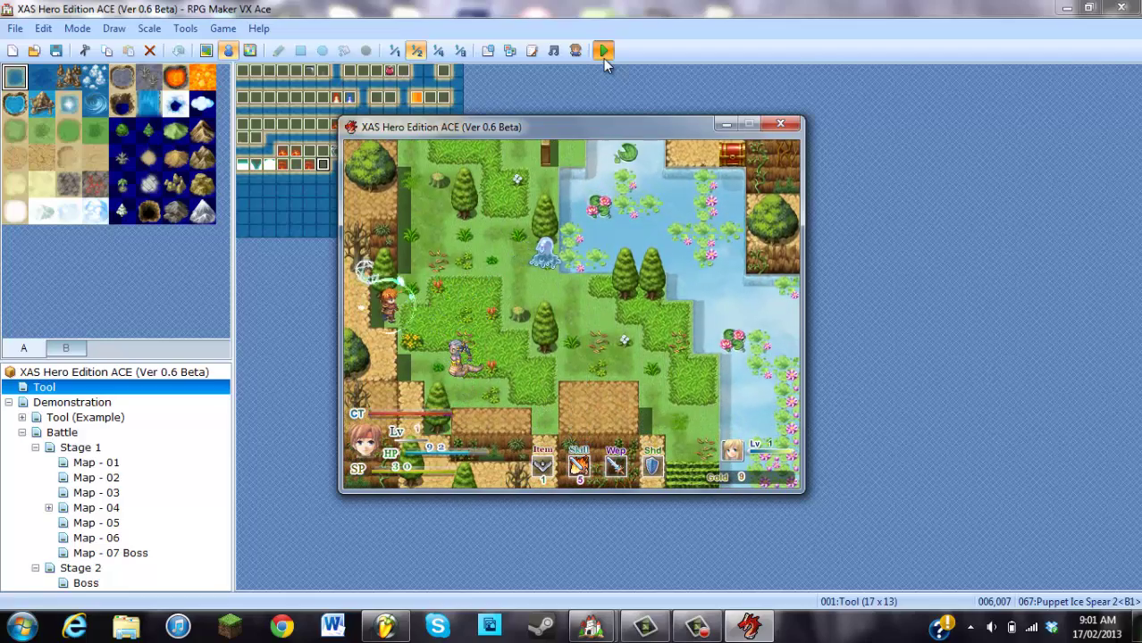
{"action": "key", "text": "Right"}
{"action": "key", "text": "d"}
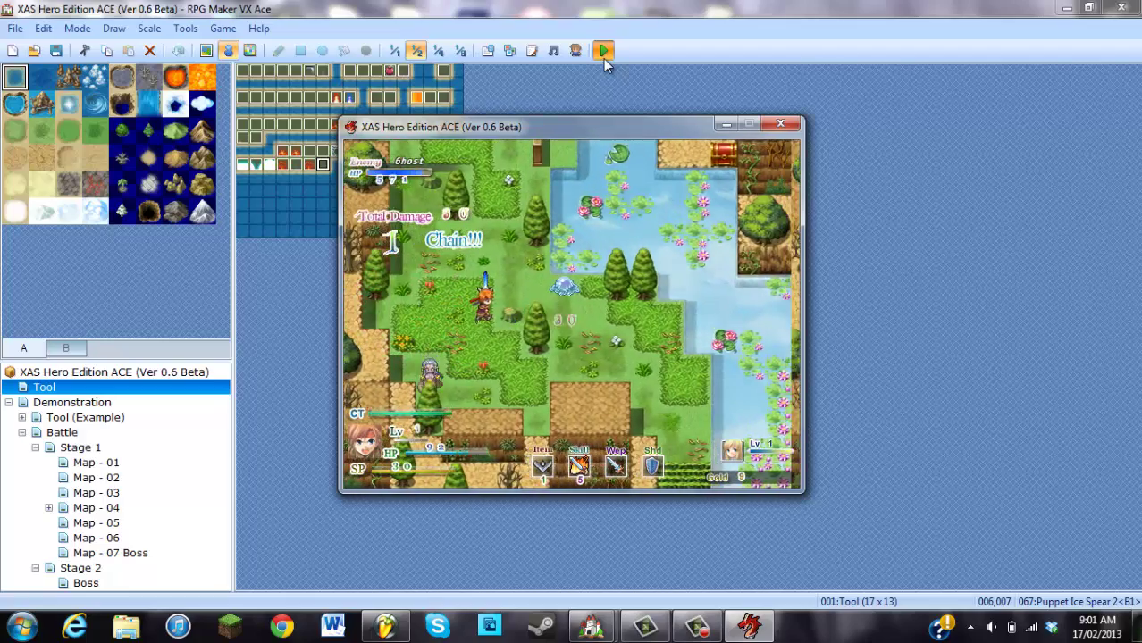
{"action": "key", "text": "Left"}
{"action": "key", "text": "d"}
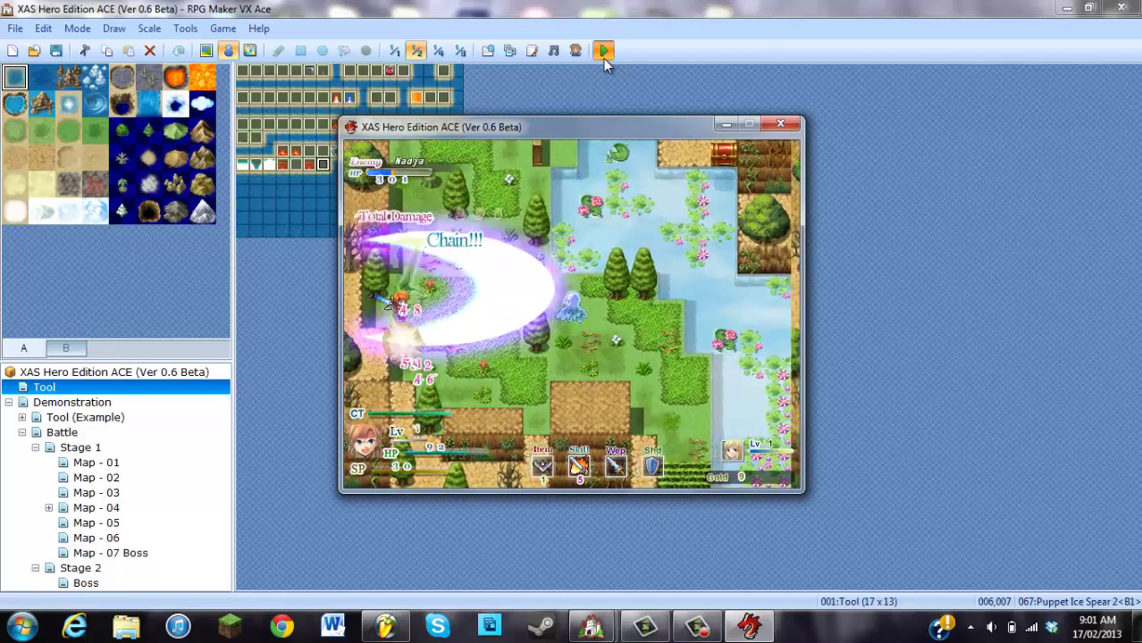
- Change the leader to Alice and continue north to the crystal map, trying out her Boomerang
{"action": "key", "text": "Up"}
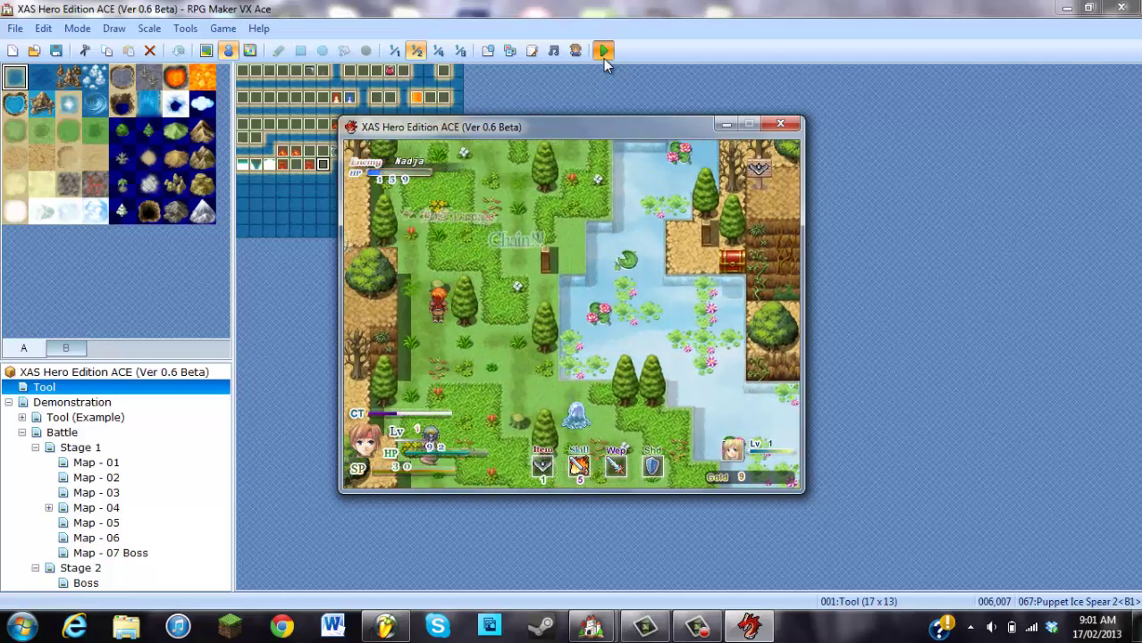
{"action": "key", "text": "Up"}
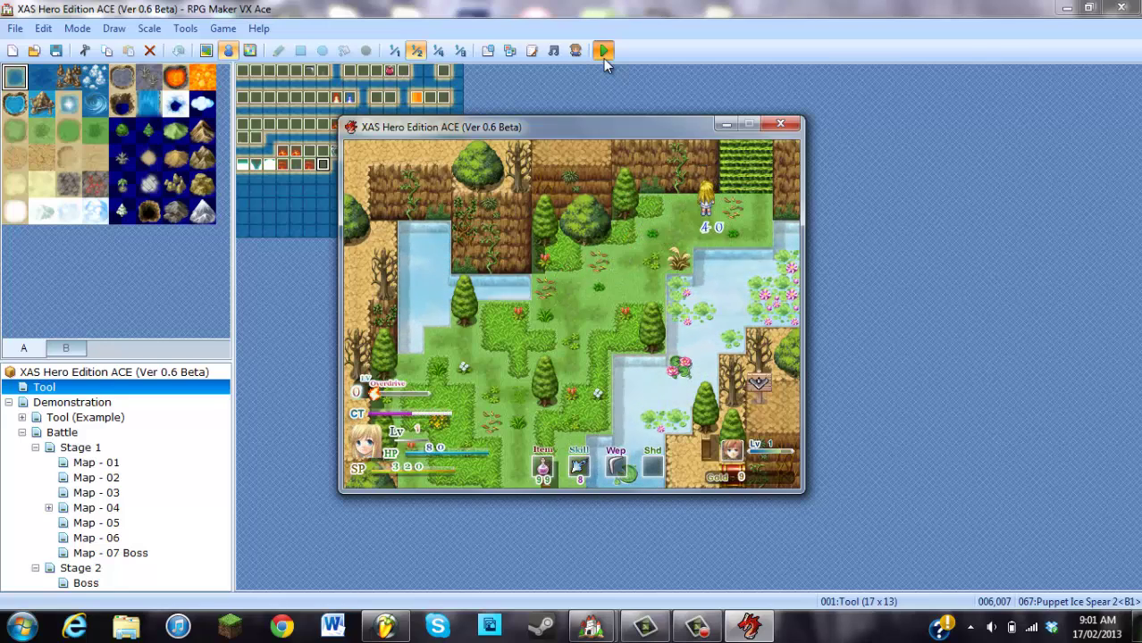
{"action": "key", "text": "Up"}
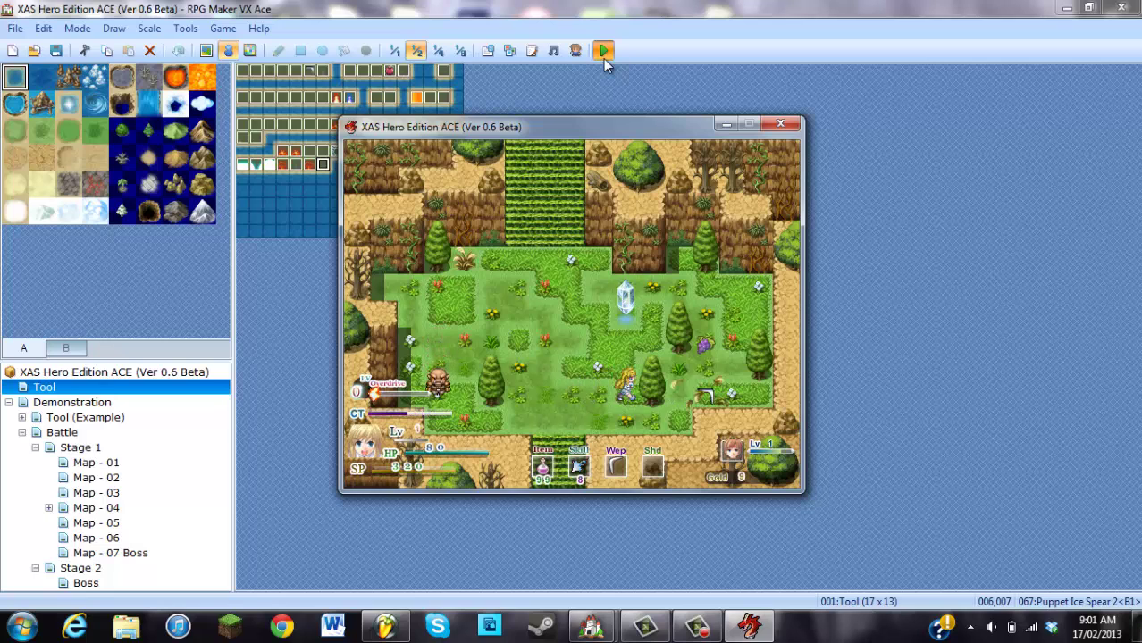
{"action": "key", "text": "Left"}
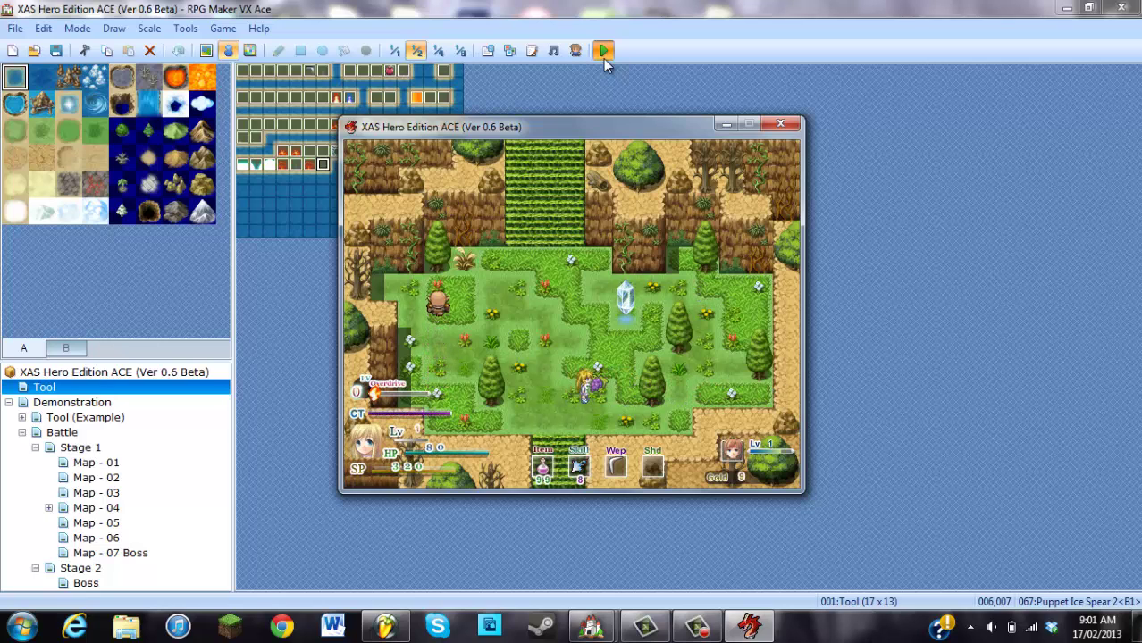
- Equip Alice with the Rod in place of the Boomerang and return to the map
{"action": "key", "text": "Escape"}
{"action": "key", "text": "Down"}
{"action": "key", "text": "Down"}
{"action": "key", "text": "Return"}
{"action": "key", "text": "Return"}
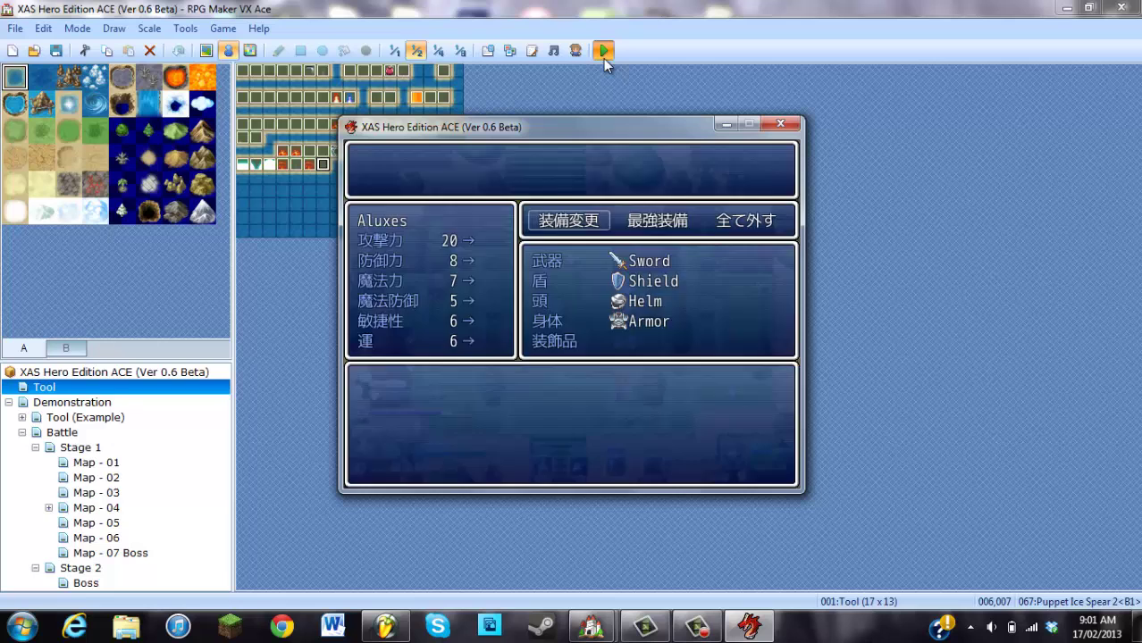
{"action": "key", "text": "Escape"}
{"action": "key", "text": "Return"}
{"action": "key", "text": "Up"}
{"action": "key", "text": "Return"}
{"action": "key", "text": "Return"}
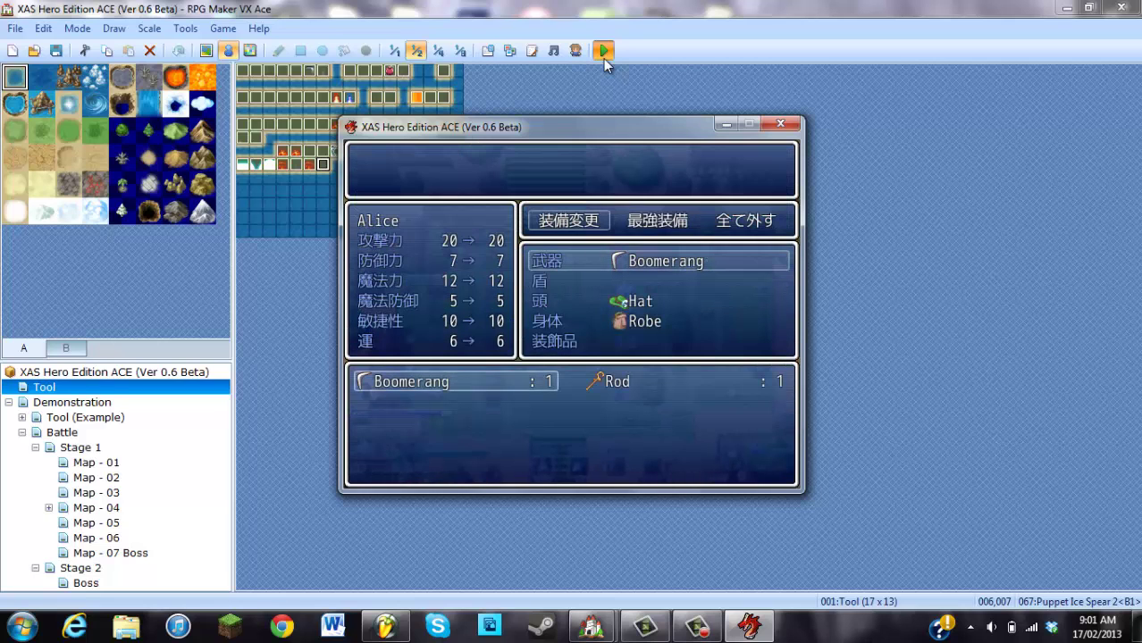
{"action": "key", "text": "Right"}
{"action": "key", "text": "Return"}
{"action": "key", "text": "Escape"}
{"action": "key", "text": "Escape"}
{"action": "key", "text": "Escape"}
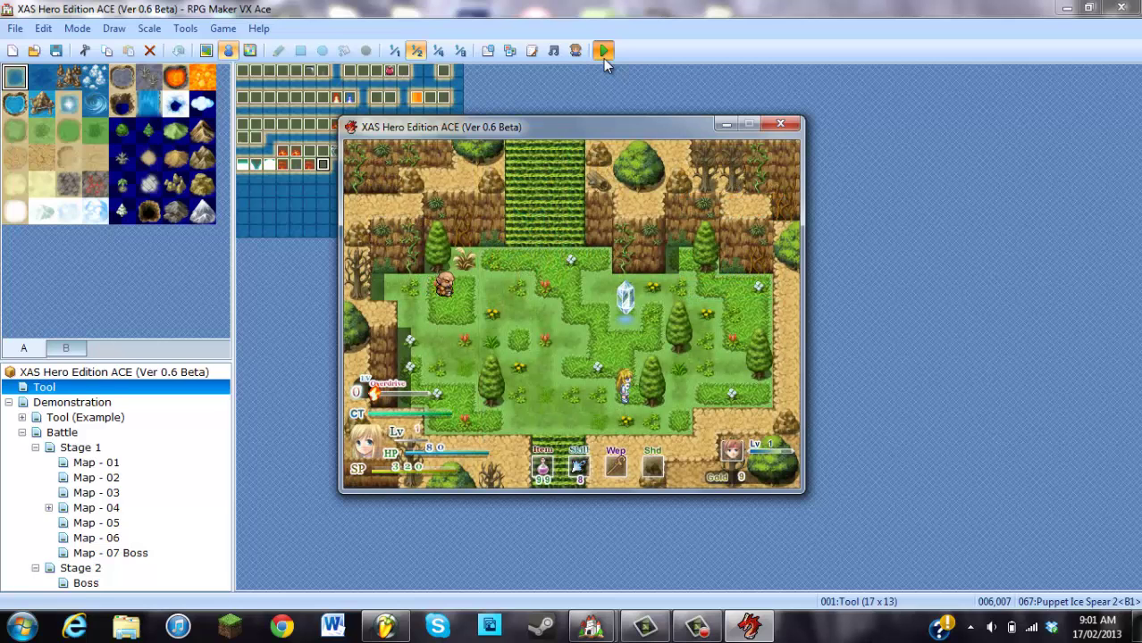
- Test Alice's Rod attacks while moving around the crystal map
{"action": "key", "text": "Left"}
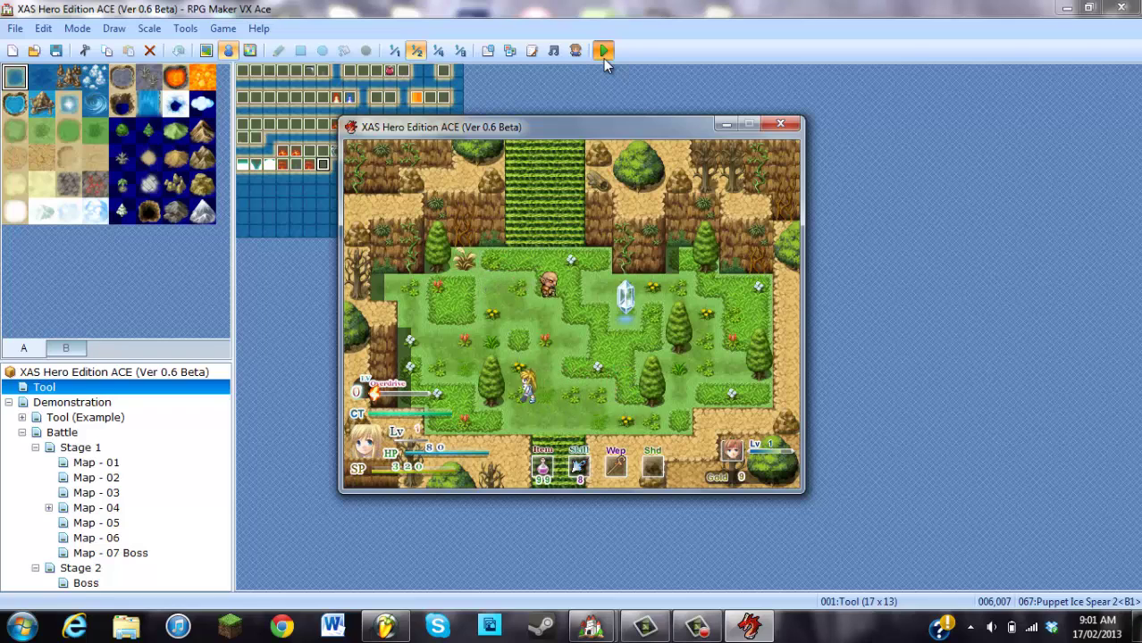
{"action": "key", "text": "Right"}
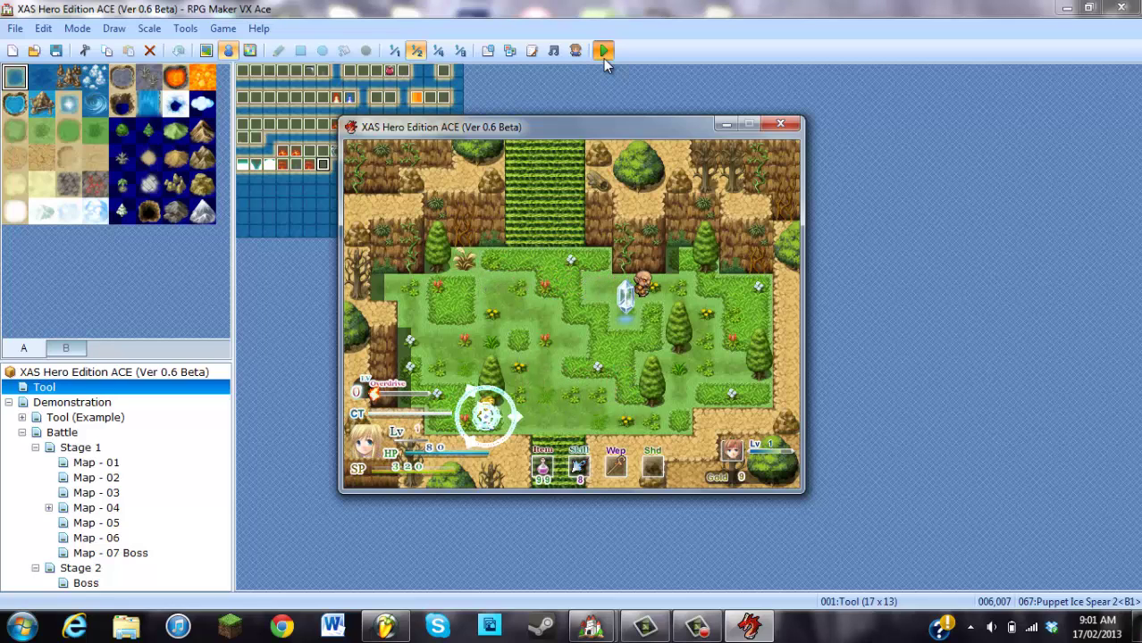
{"action": "key", "text": "Up"}
{"action": "key", "text": "Left"}
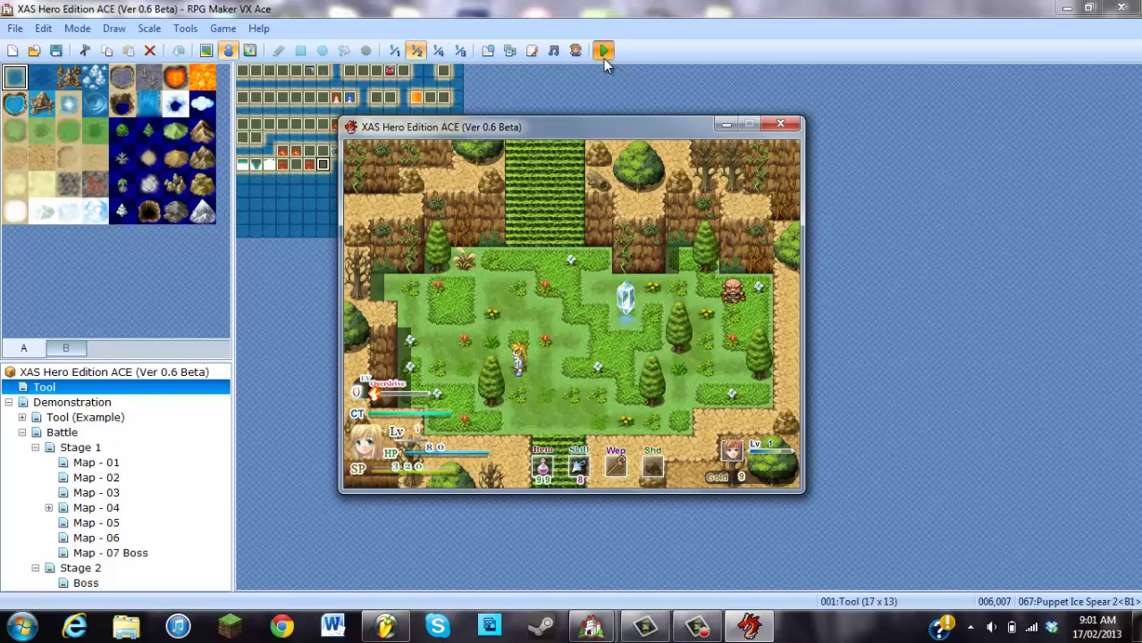
{"action": "key", "text": "Right"}
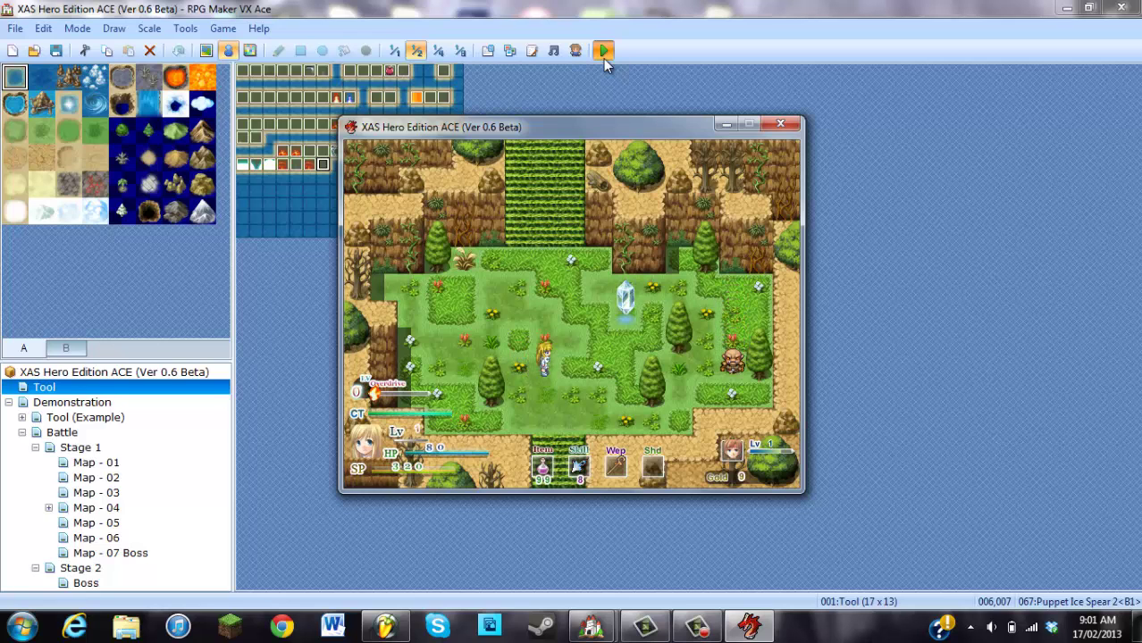
{"action": "key", "text": "Right"}
{"action": "key", "text": "Right"}
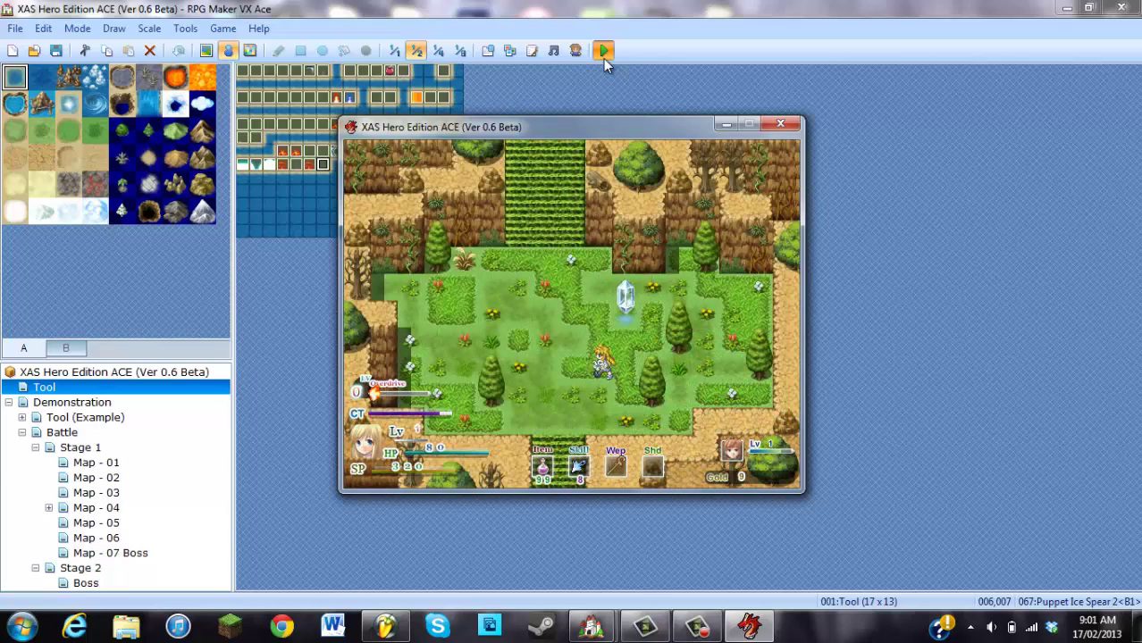
- Climb the stairs to the boss arena and fight Garuda with Alice's Rod and the targeted Ice attack
{"action": "key", "text": "Up"}
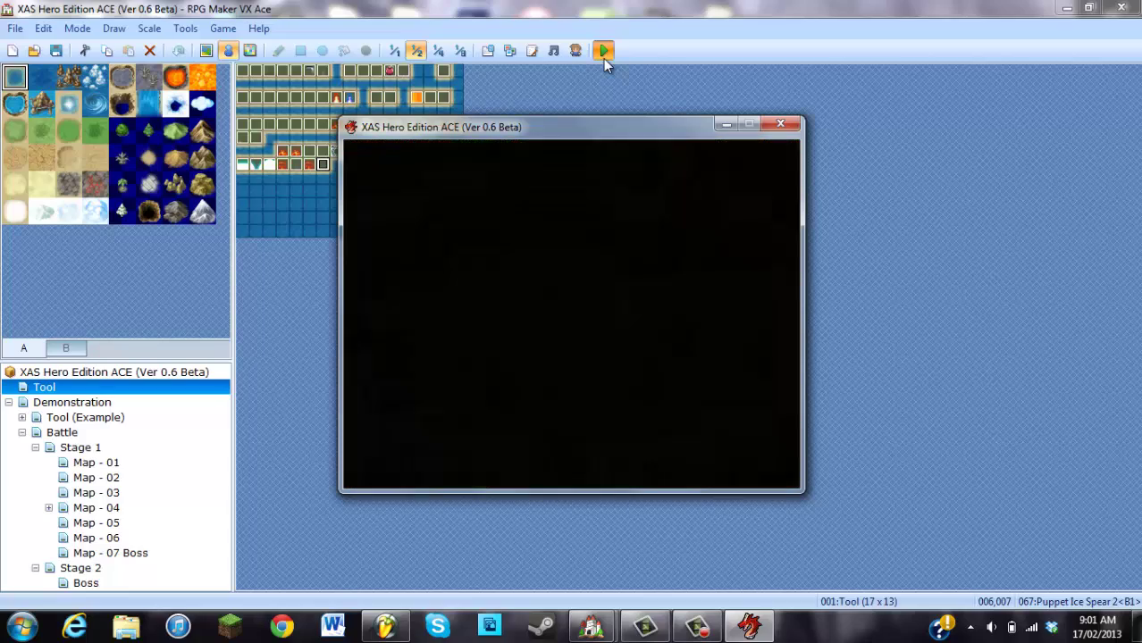
{"action": "key", "text": "Up"}
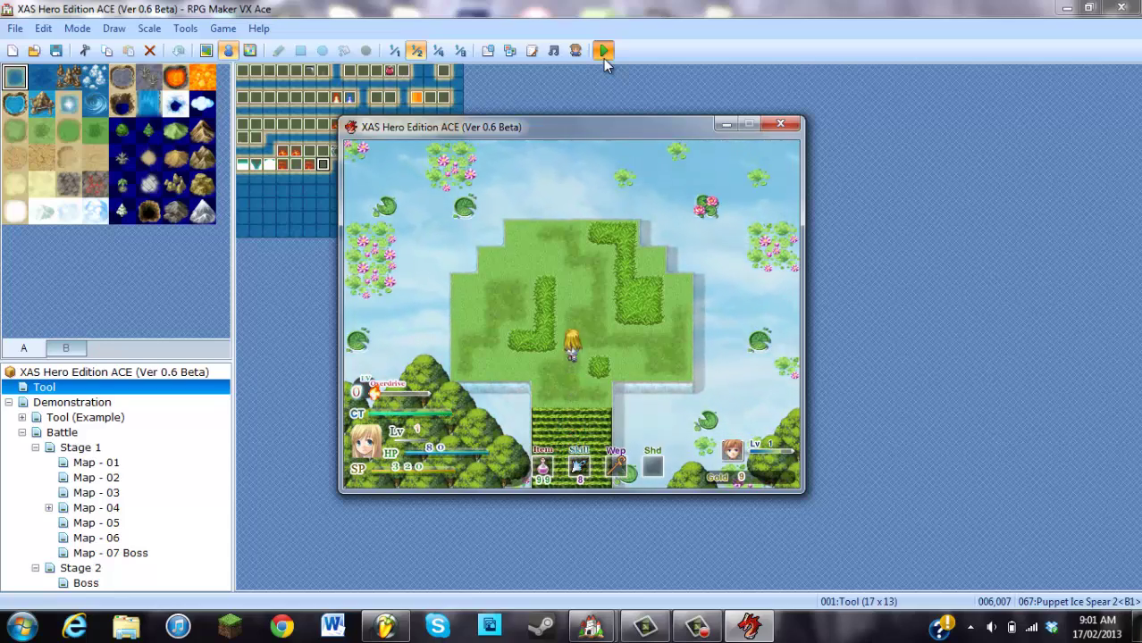
{"action": "key", "text": "Up"}
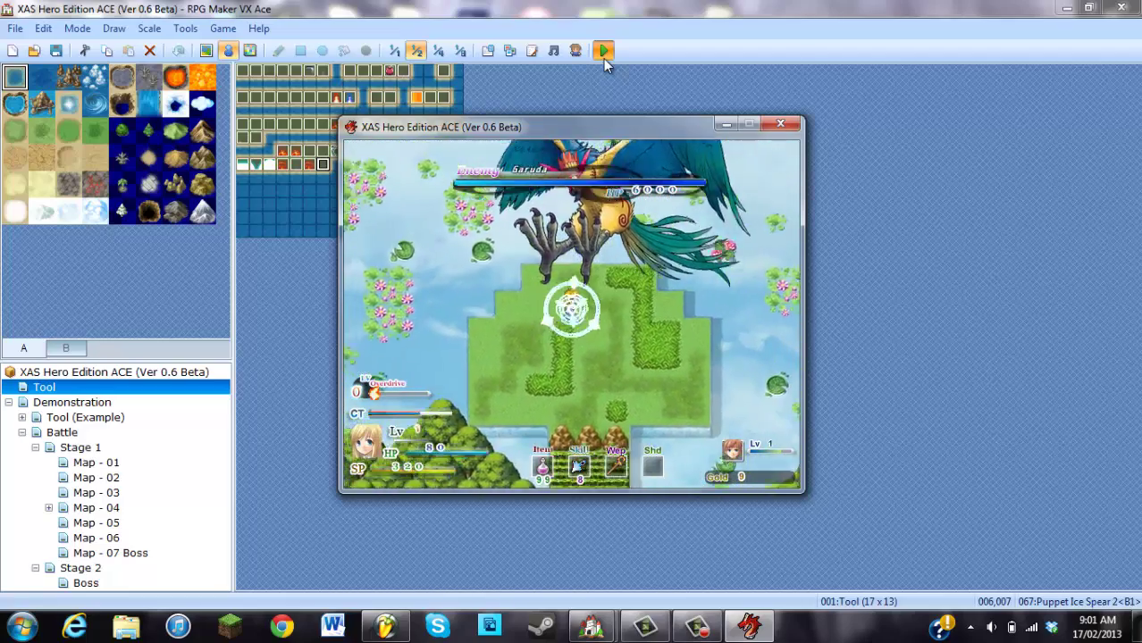
{"action": "key", "text": "s"}
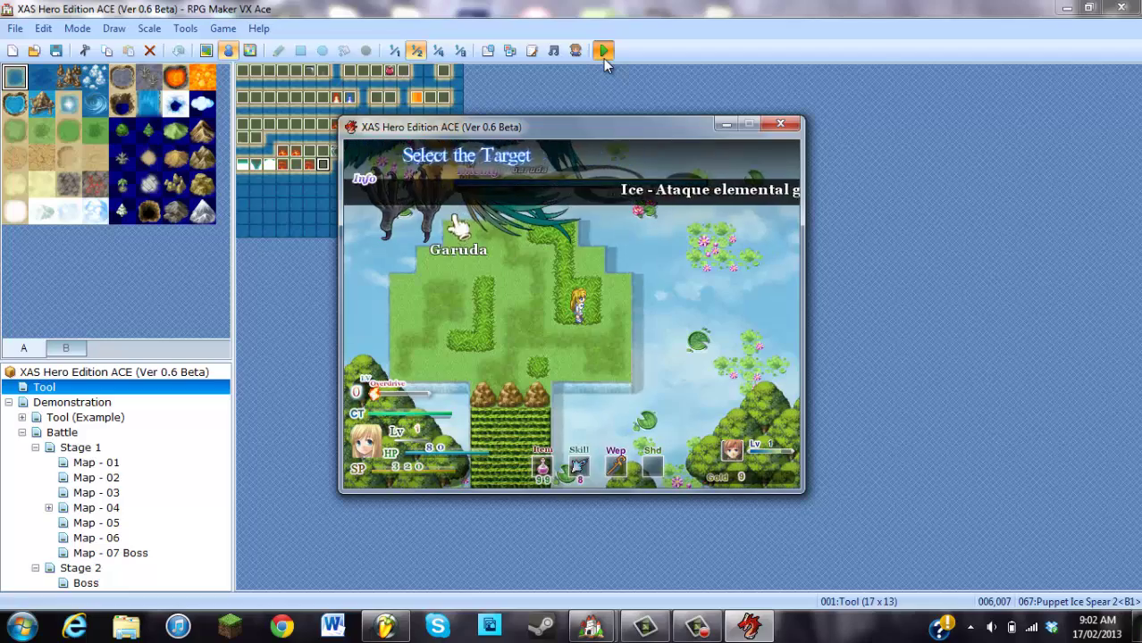
{"action": "key", "text": "Escape"}
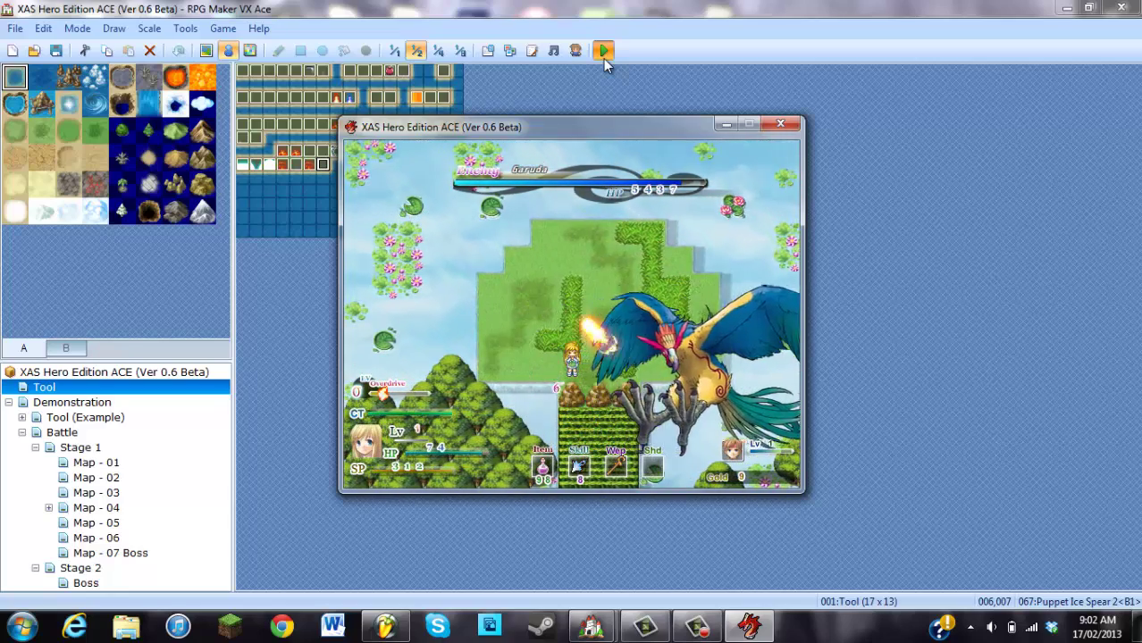
- Close the running playtest, launch a new one and start a game as Aluxes in the signposted grass area
{"action": "left_click", "coordinate": [780, 123]}
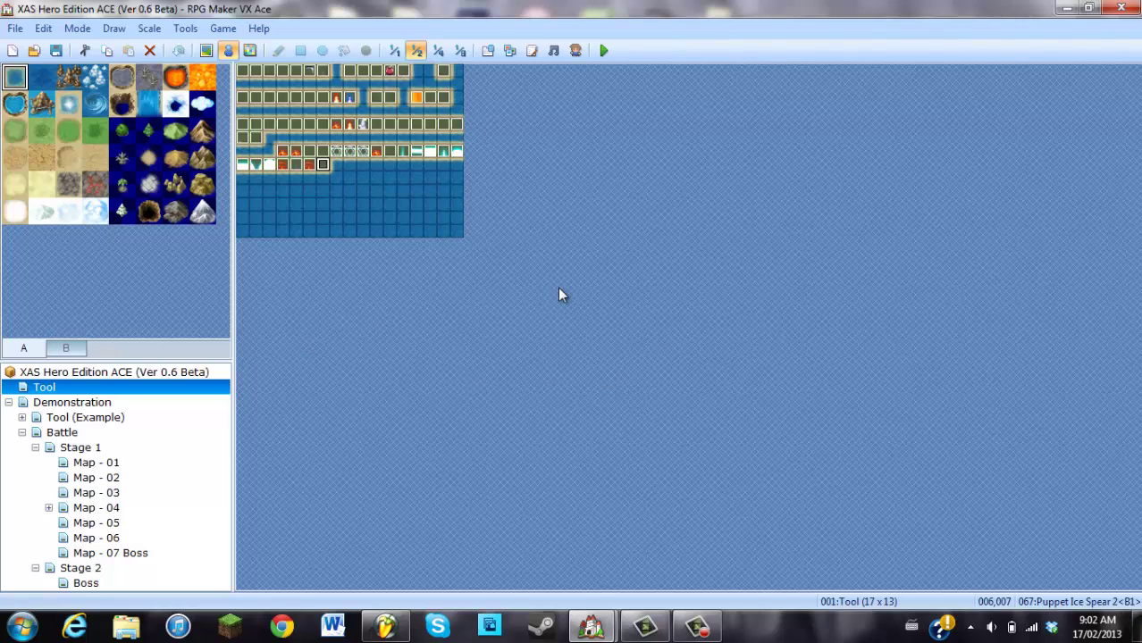
{"action": "left_click", "coordinate": [602, 52]}
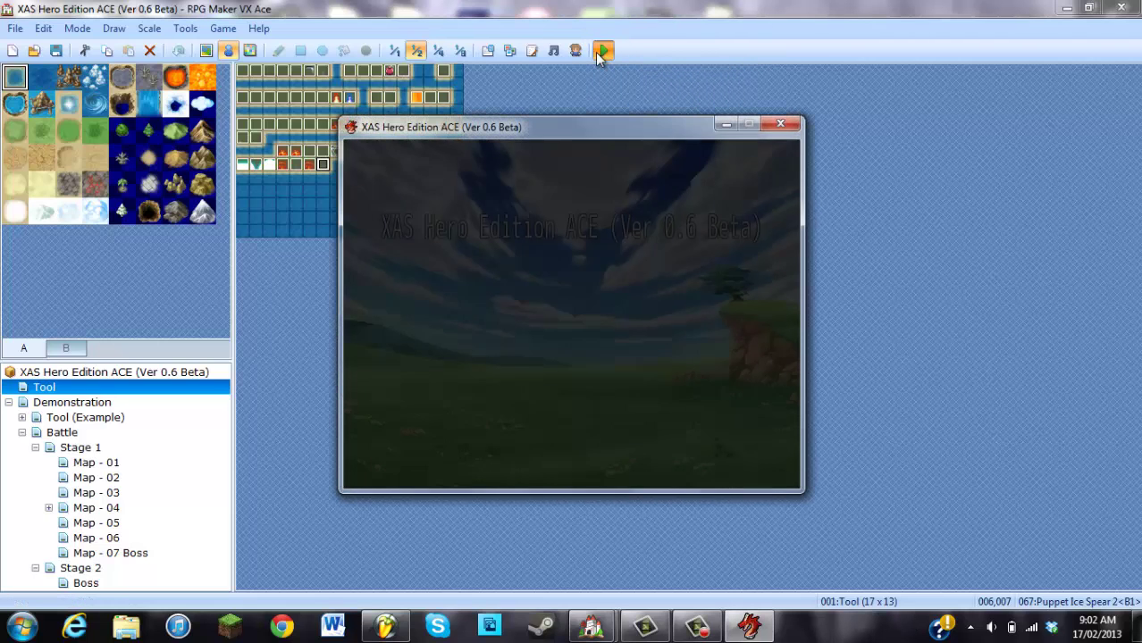
{"action": "key", "text": "Return"}
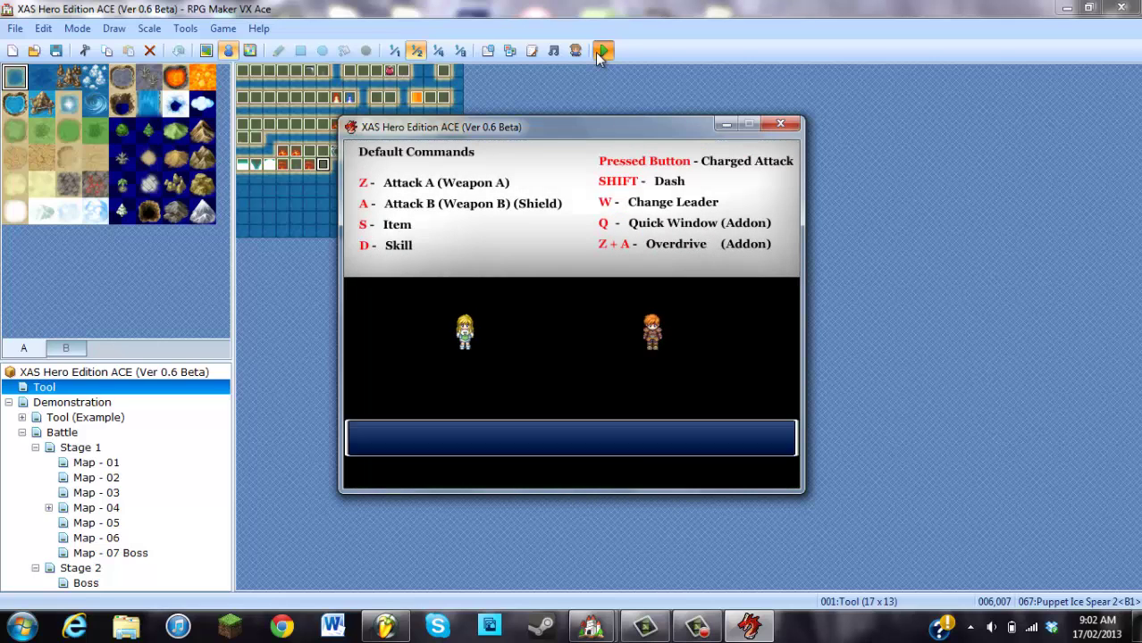
{"action": "key", "text": "Return"}
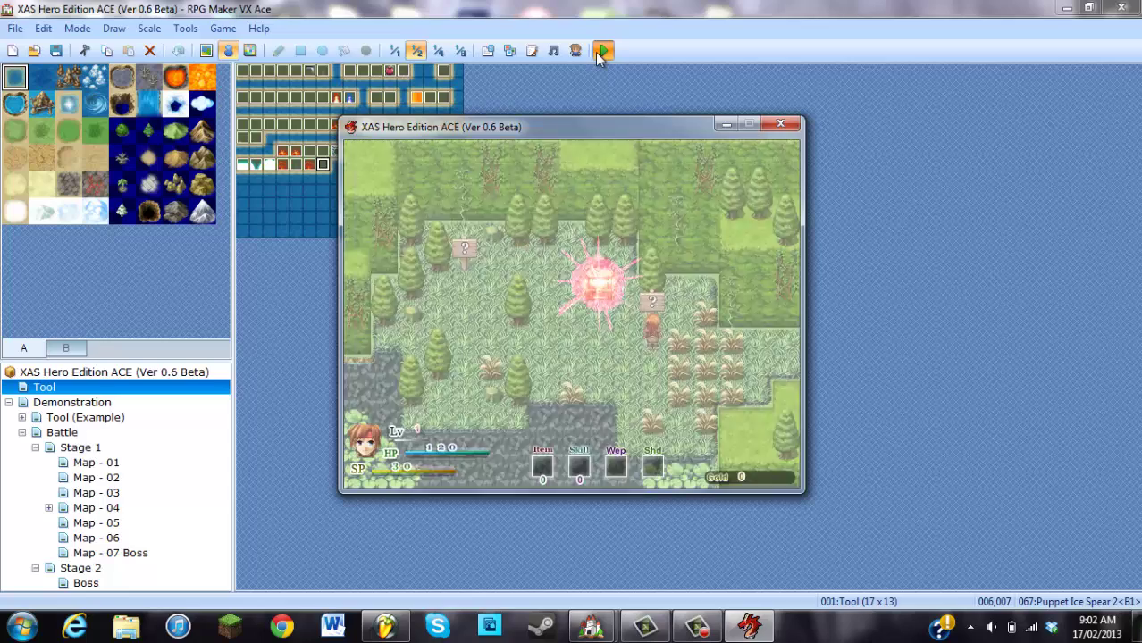
- Equip Aluxes with the Sword from the chest and cut the tall grass
{"action": "key", "text": "Return"}
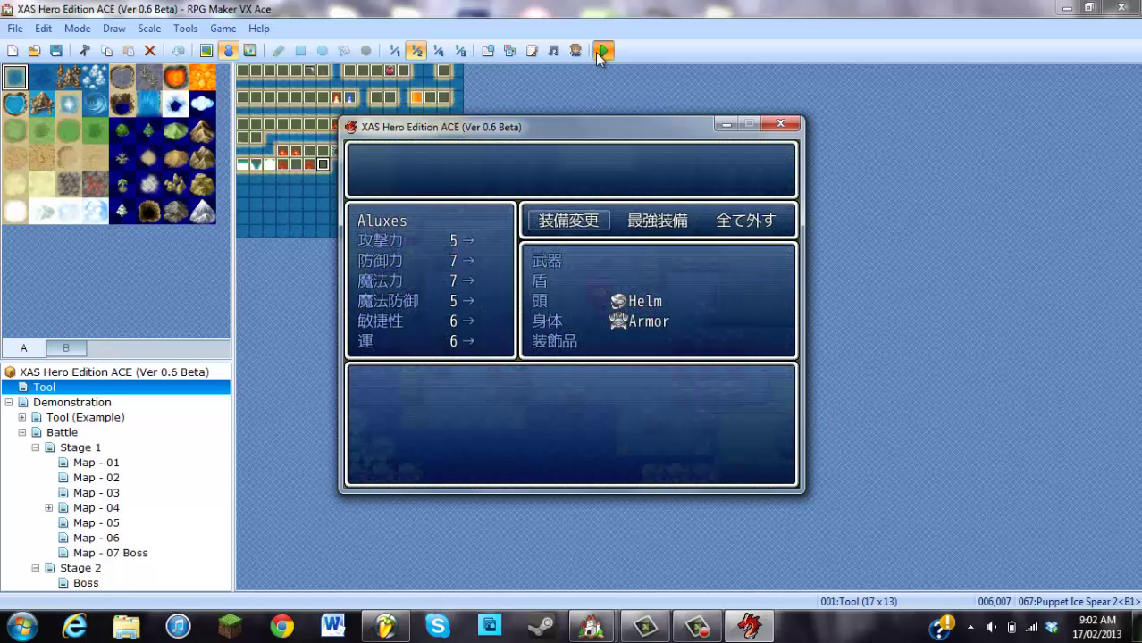
{"action": "key", "text": "Return"}
{"action": "key", "text": "Return"}
{"action": "key", "text": "Escape"}
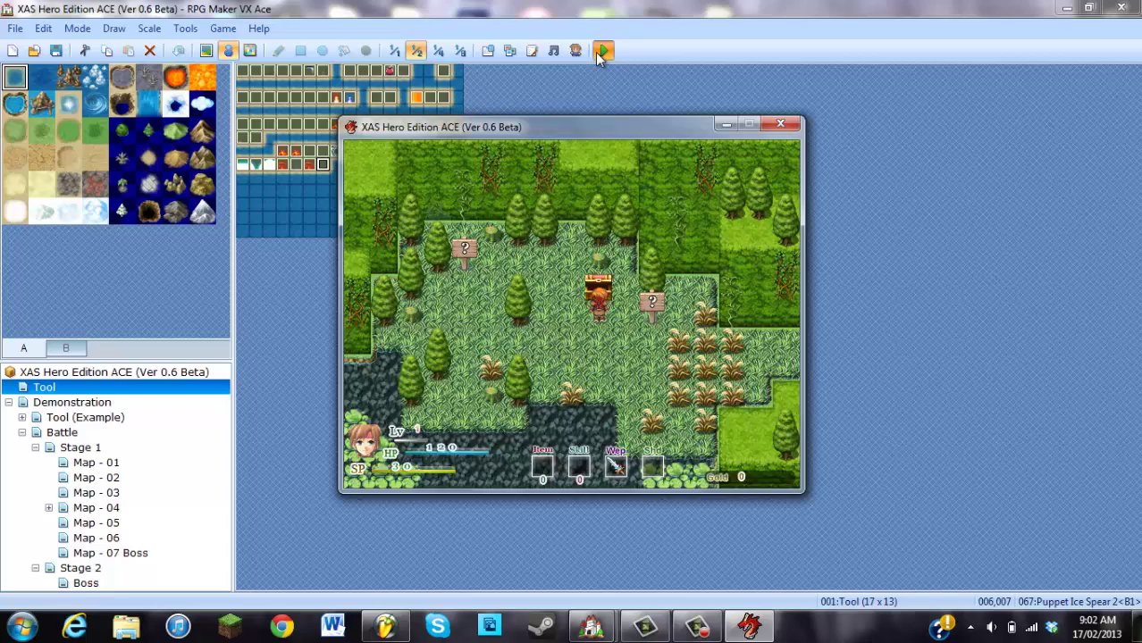
{"action": "key", "text": "Escape"}
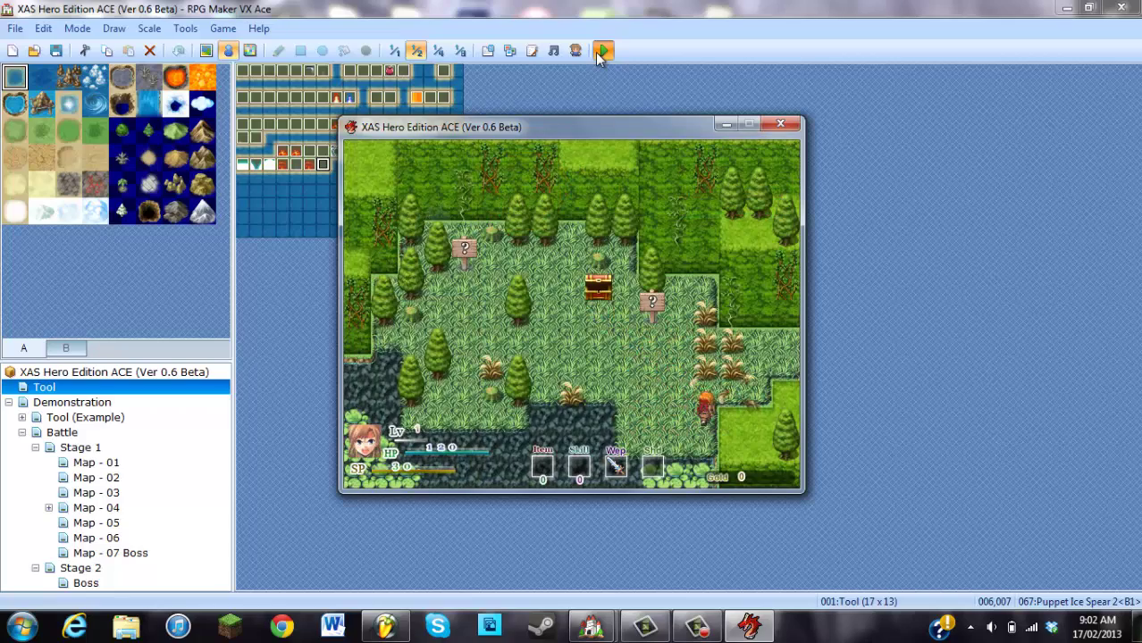
- Equip Aluxes with the Bow from the next map's chest and shoot an arrow at the lever across the water
{"action": "key", "text": "Right"}
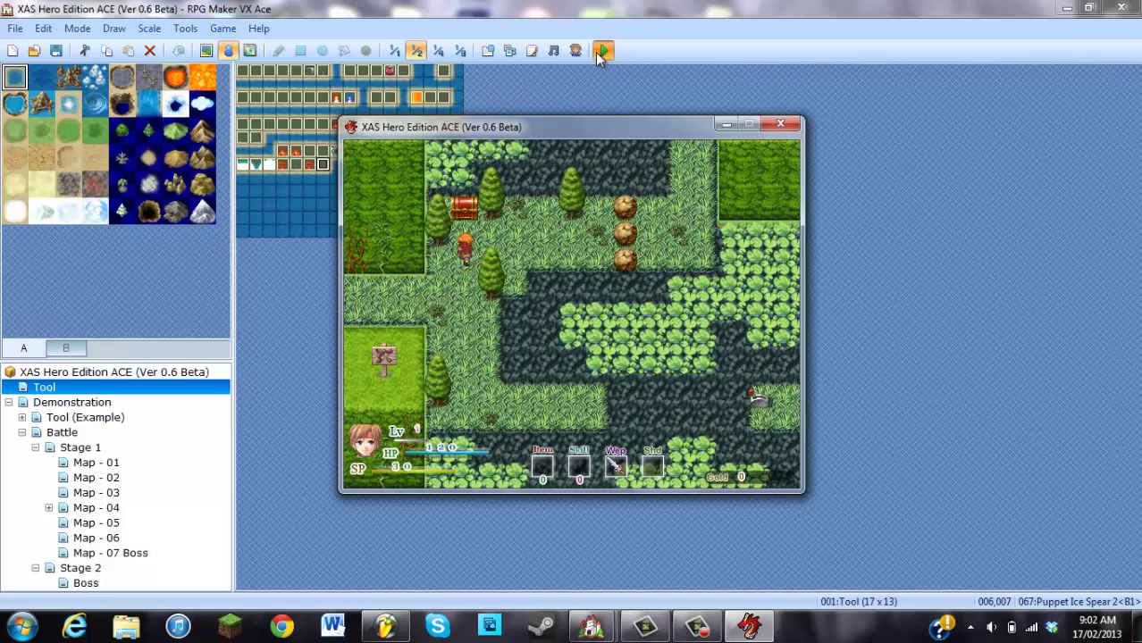
{"action": "key", "text": "Return"}
{"action": "key", "text": "Return"}
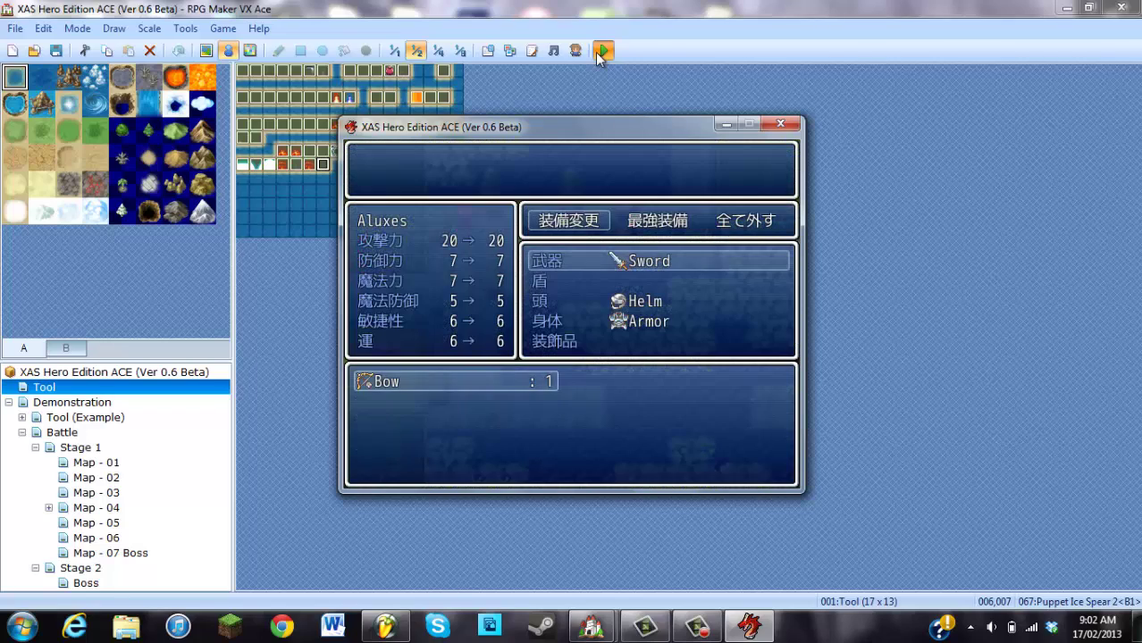
{"action": "key", "text": "Return"}
{"action": "key", "text": "Escape"}
{"action": "key", "text": "Escape"}
{"action": "key", "text": "Escape"}
{"action": "key", "text": "Escape"}
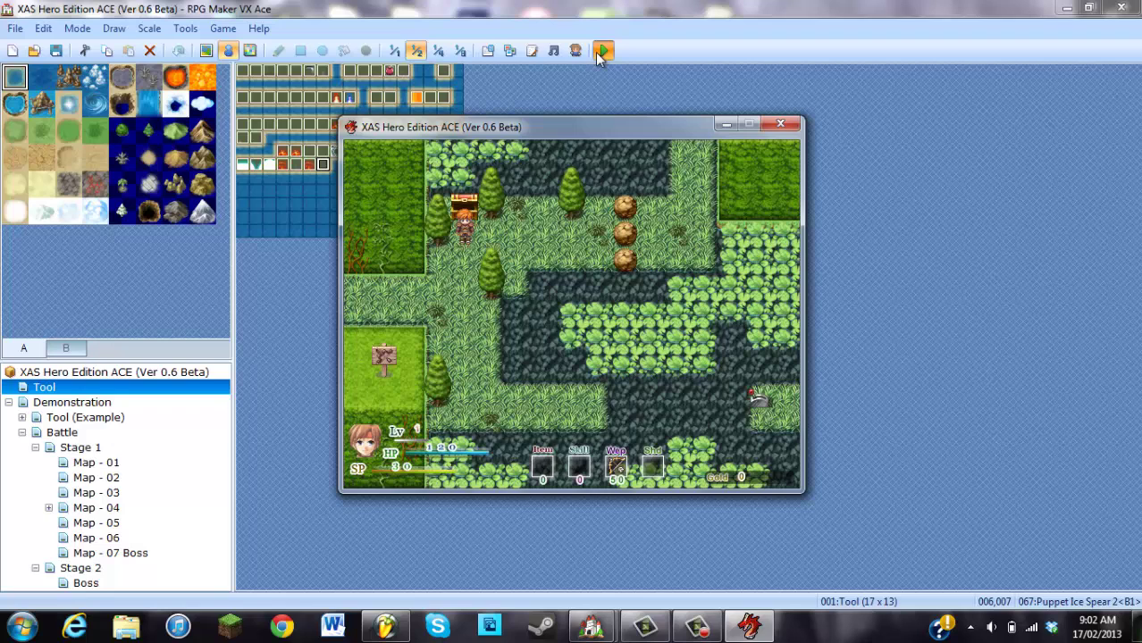
{"action": "key", "text": "Down"}
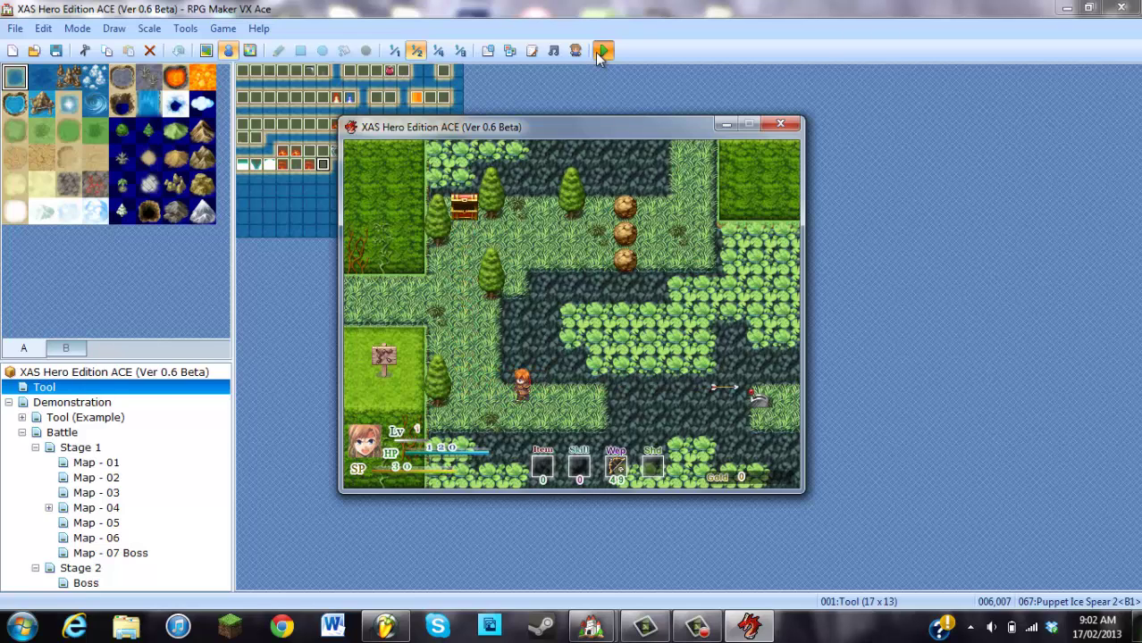
- Walk Aluxes along the grass path beyond the boulders and up into the next map with the signpost and chest
{"action": "key", "text": "Left"}
{"action": "key", "text": "Up"}
{"action": "key", "text": "Right"}
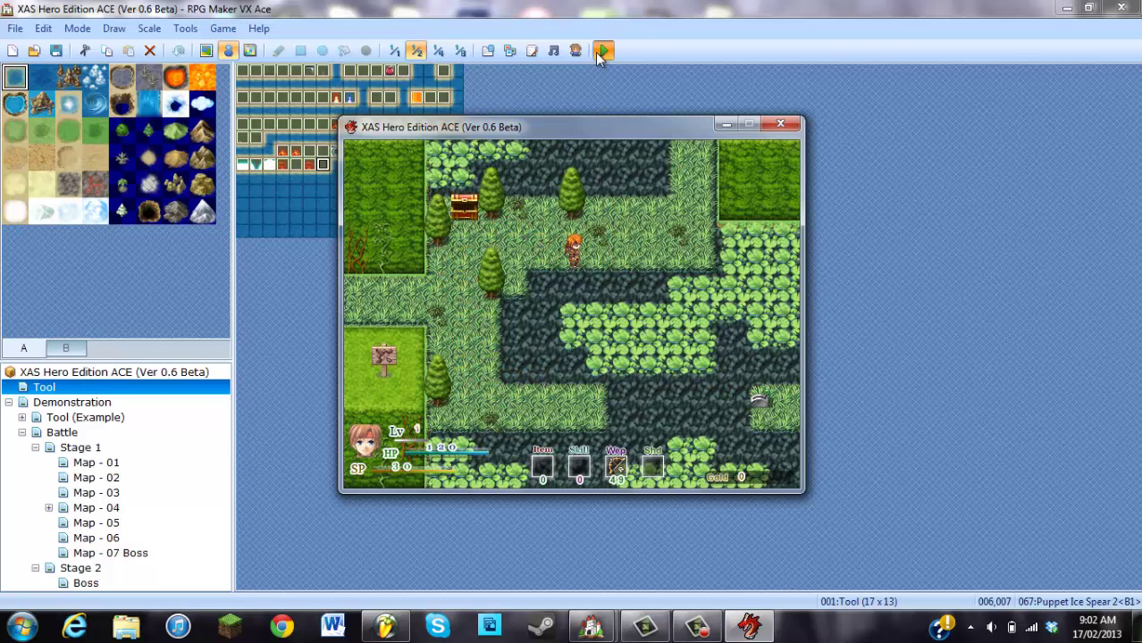
{"action": "key", "text": "Right"}
{"action": "key", "text": "Up"}
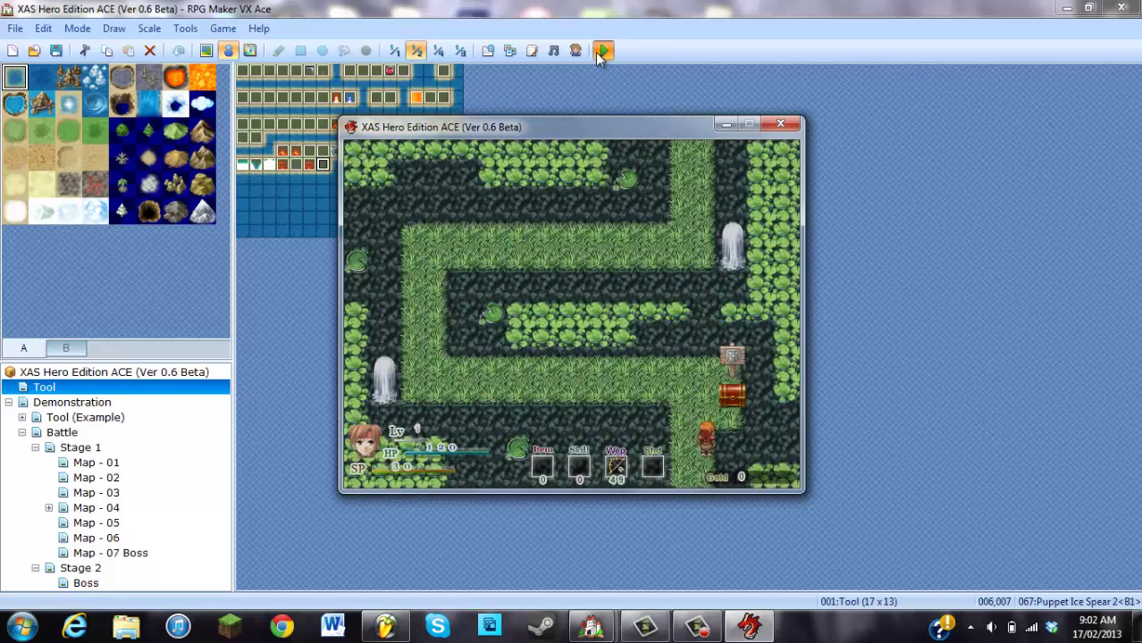
- Open the chest below the signpost and equip Aluxes with the shield from it
{"action": "key", "text": "Return"}
{"action": "key", "text": "Return"}
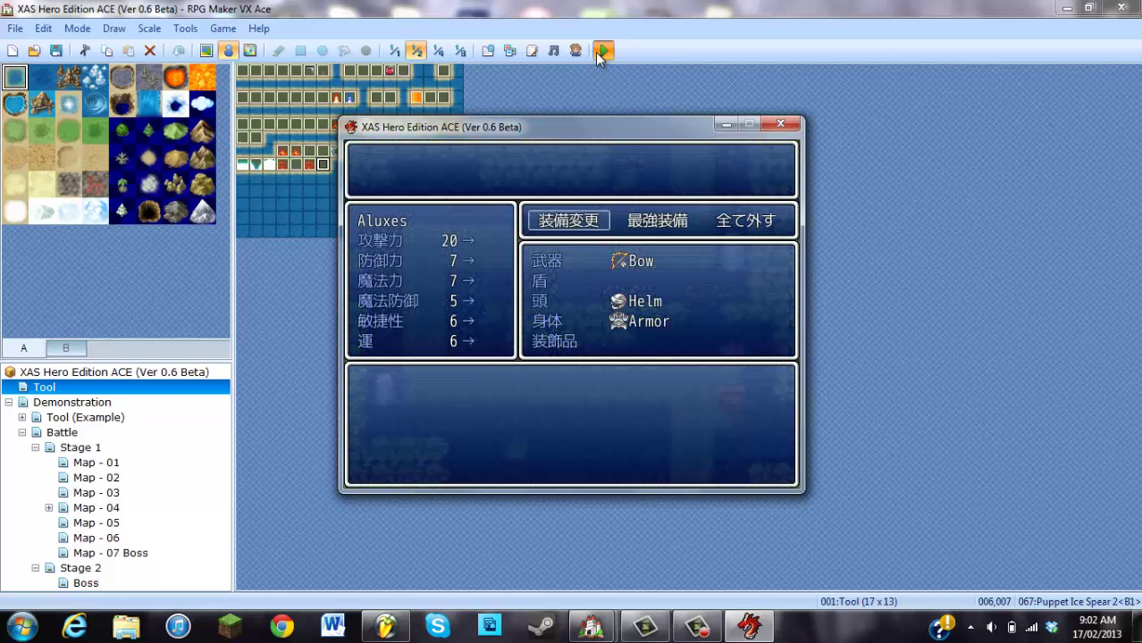
{"action": "key", "text": "Return"}
{"action": "key", "text": "Down"}
{"action": "key", "text": "Return"}
{"action": "key", "text": "Return"}
{"action": "key", "text": "Escape"}
{"action": "key", "text": "Escape"}
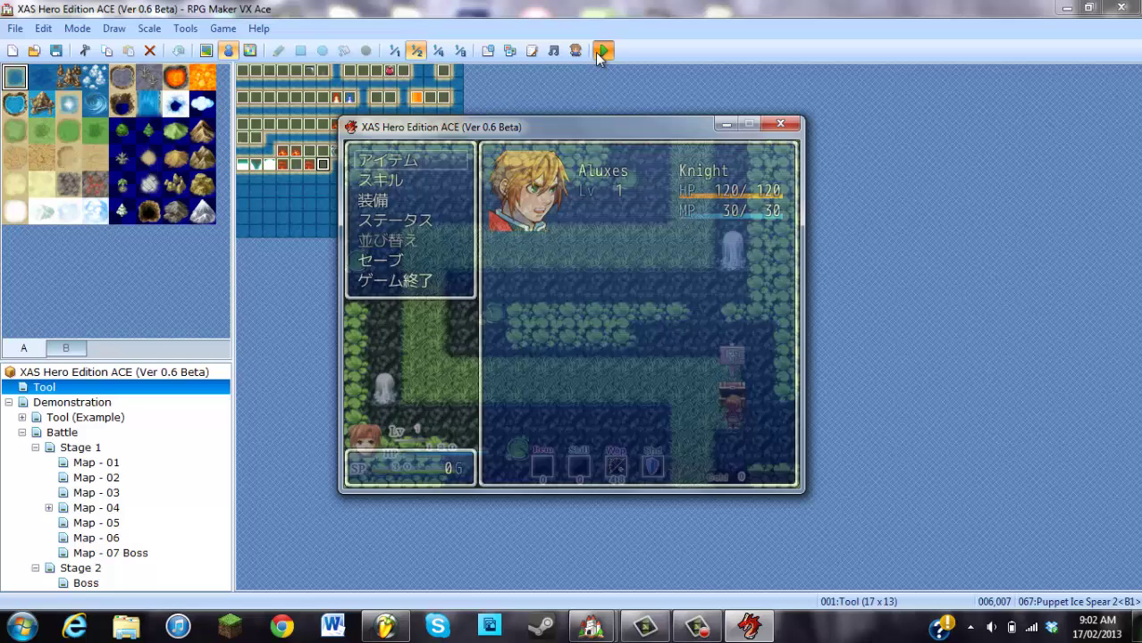
{"action": "key", "text": "Escape"}
- Guide Aluxes along the winding grass path past the fireballs to the map's north exit
{"action": "key", "text": "Left"}
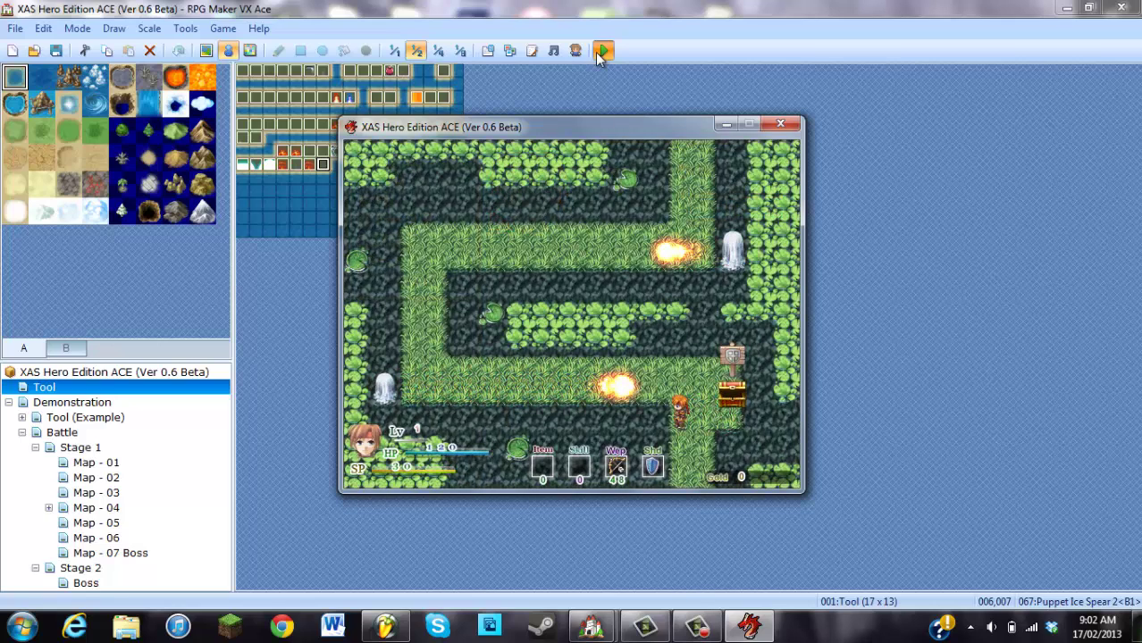
{"action": "key", "text": "Up"}
{"action": "key", "text": "Left"}
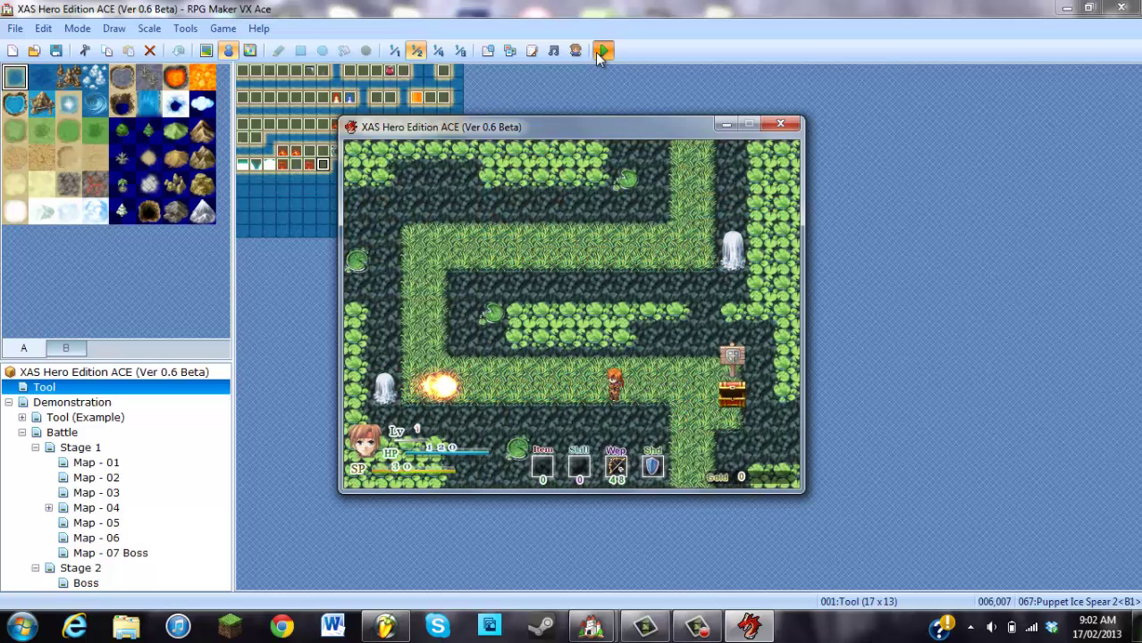
{"action": "key", "text": "Up"}
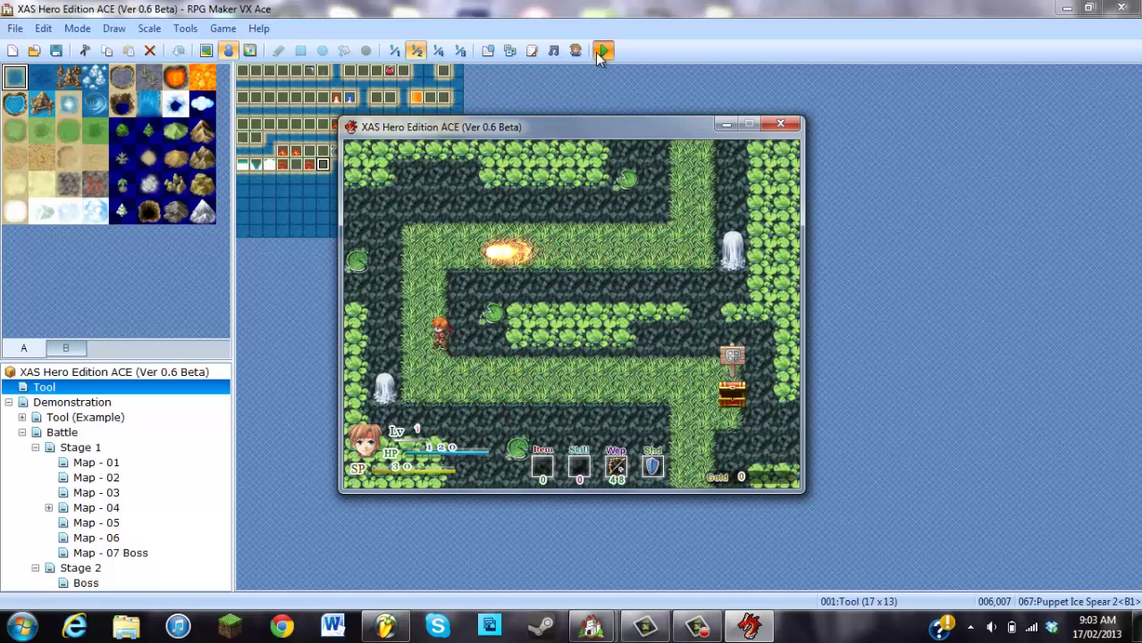
{"action": "key", "text": "Right"}
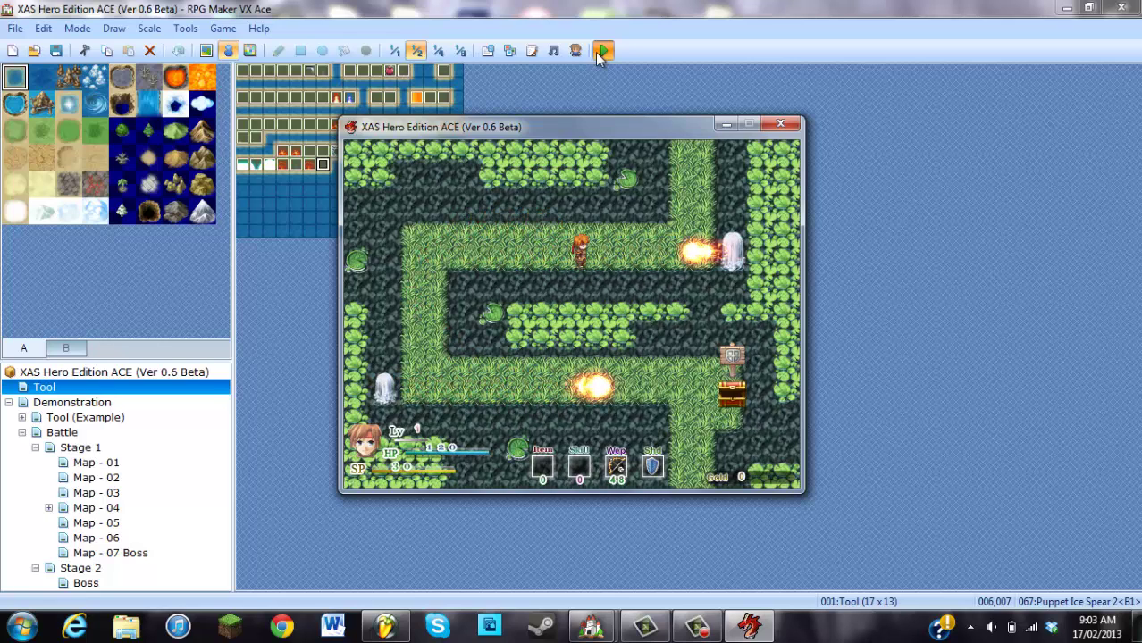
{"action": "key", "text": "Up"}
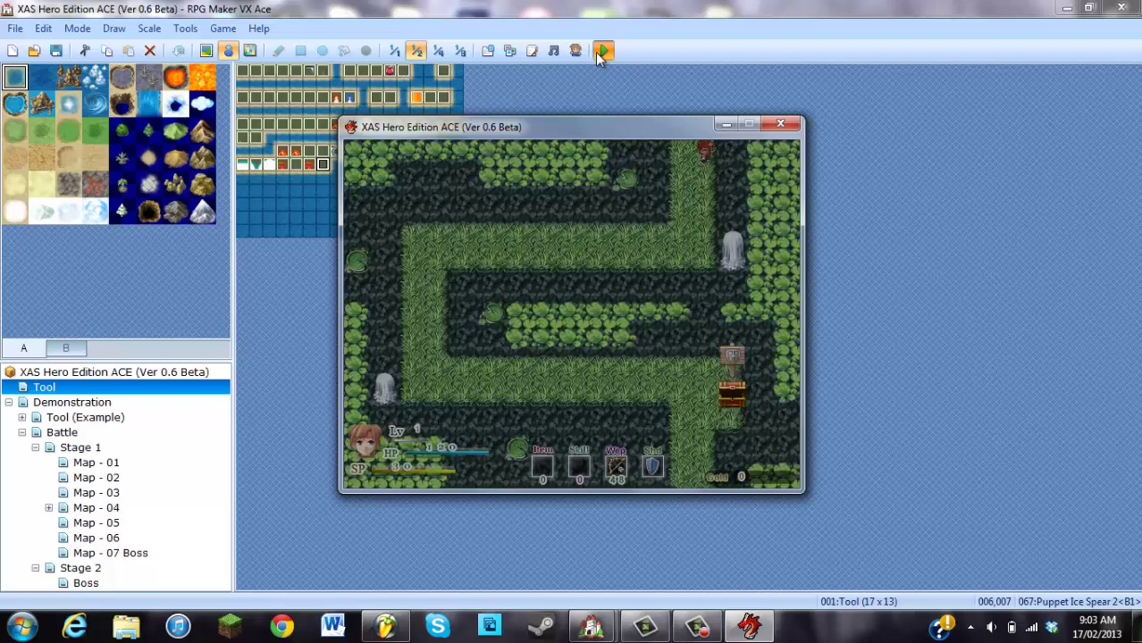
- Close the playtest and look over the demo's Demonstration and Tool maps
{"action": "left_click", "coordinate": [780, 123]}
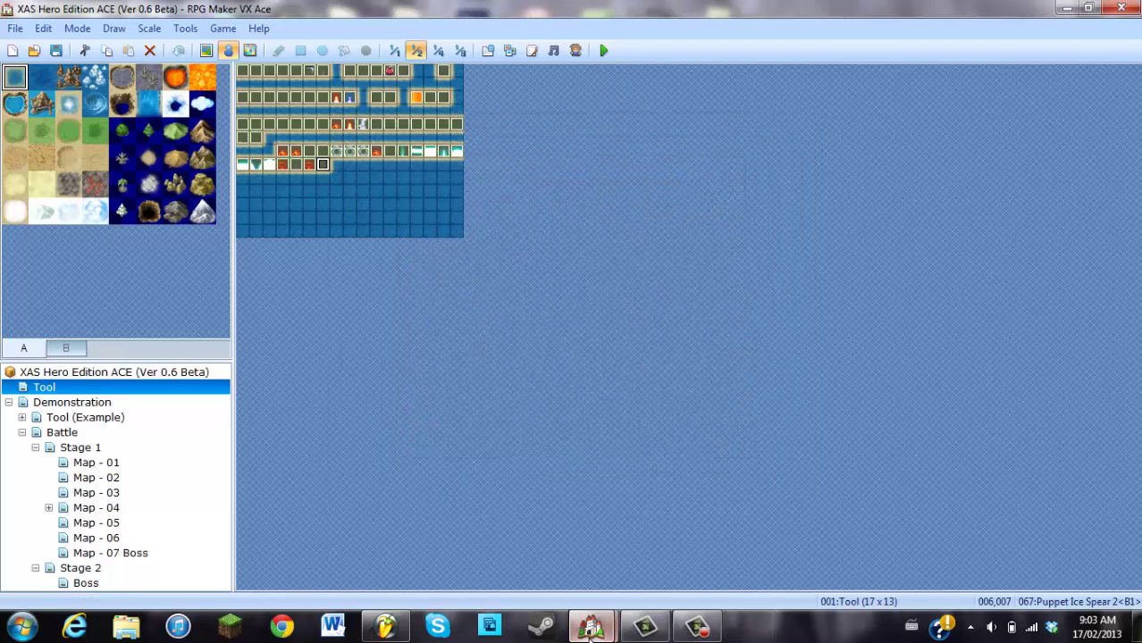
{"action": "mouse_move", "coordinate": [589, 629]}
{"action": "left_click", "coordinate": [76, 402]}
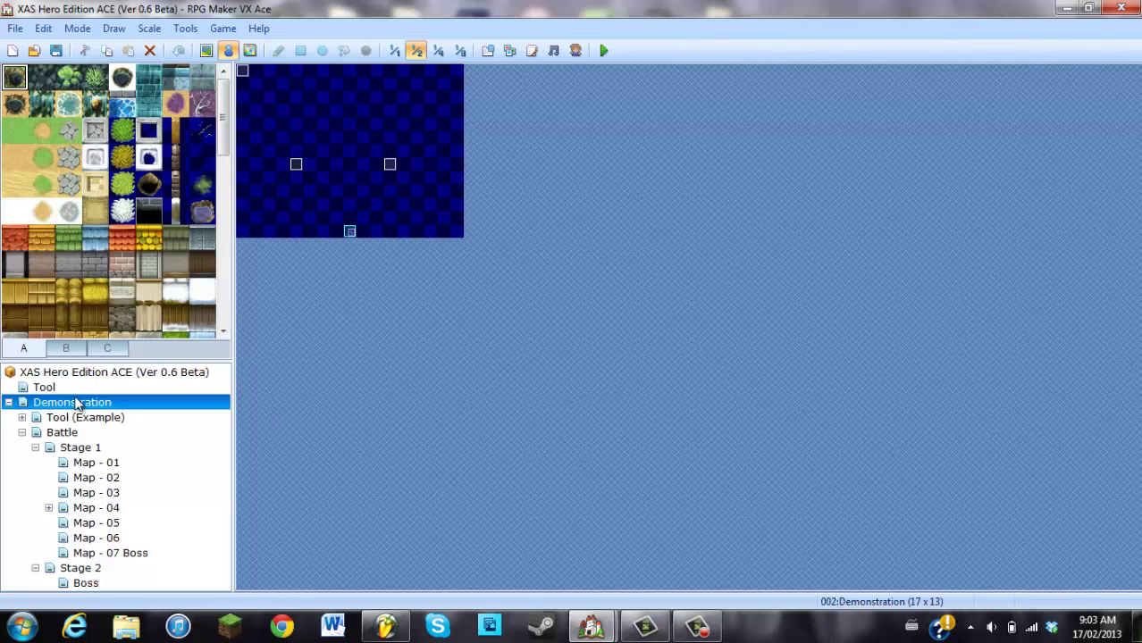
{"action": "key", "text": "Up"}
{"action": "left_click", "coordinate": [68, 402]}
{"action": "left_click", "coordinate": [54, 388]}
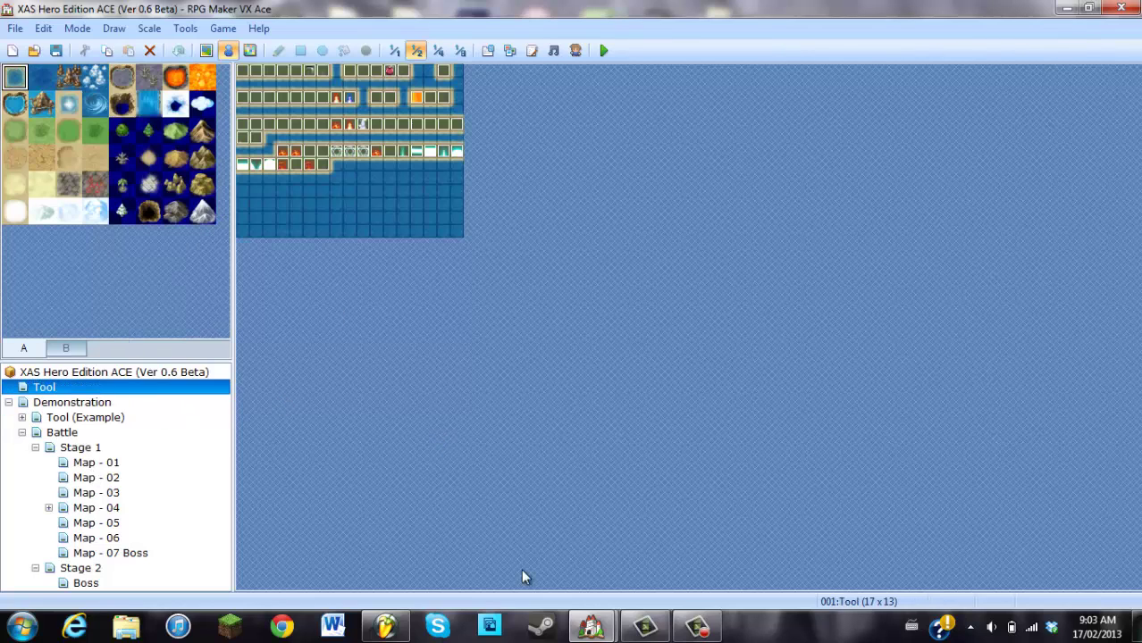
- Switch to Project4 and set the player's starting position in its database to MAP002 at (007,009)
{"action": "left_click", "coordinate": [504, 522]}
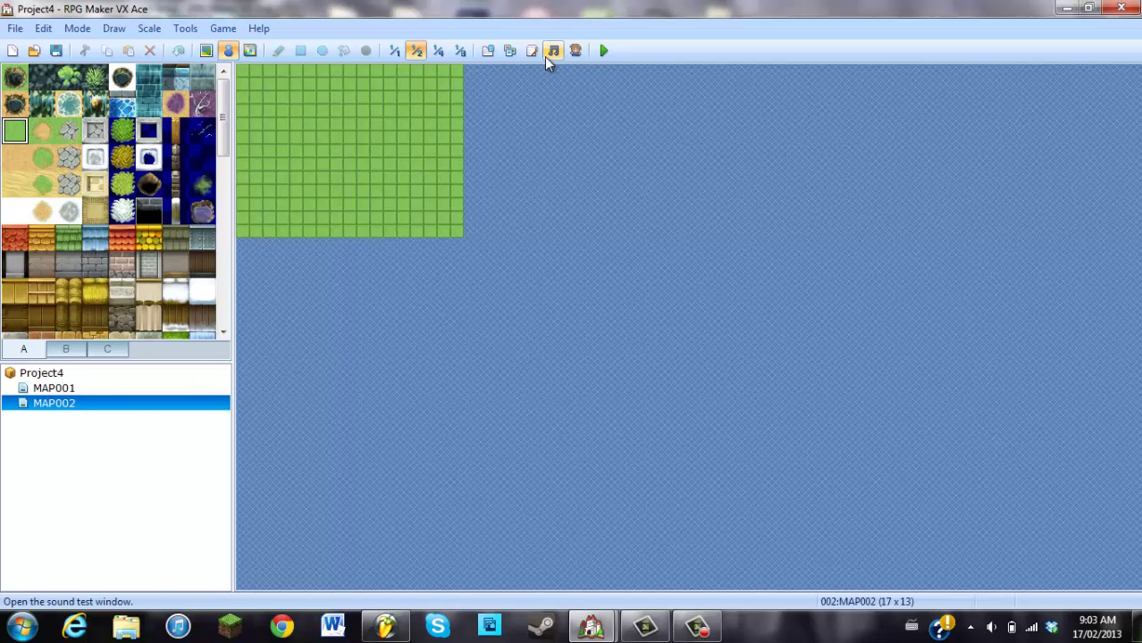
{"action": "left_click", "coordinate": [489, 49]}
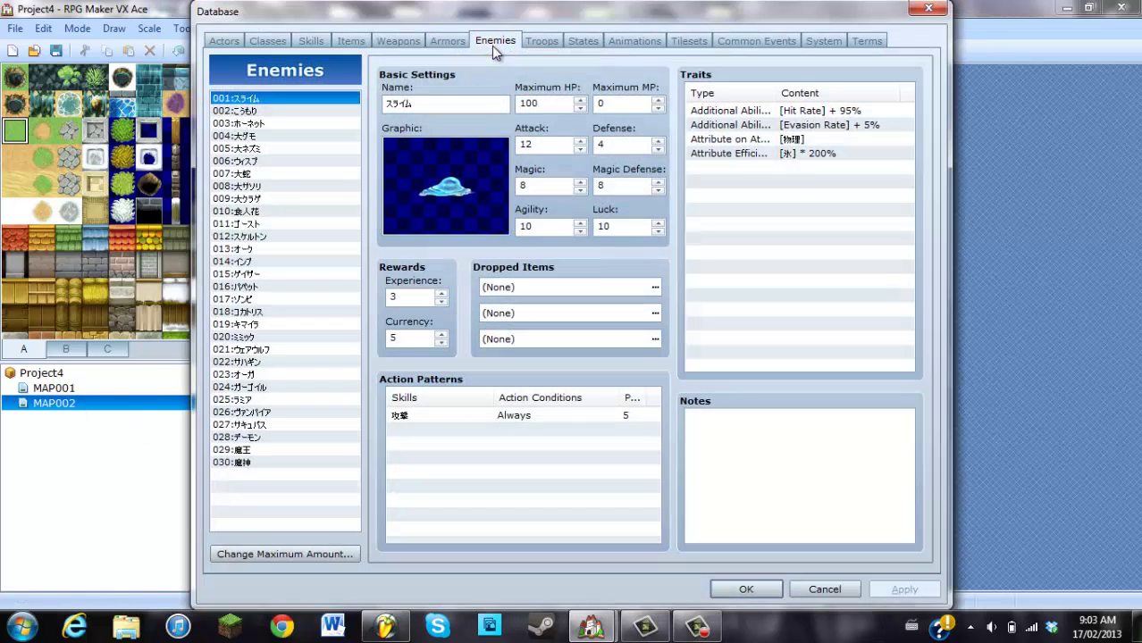
{"action": "left_click", "coordinate": [736, 43]}
{"action": "left_click", "coordinate": [806, 45]}
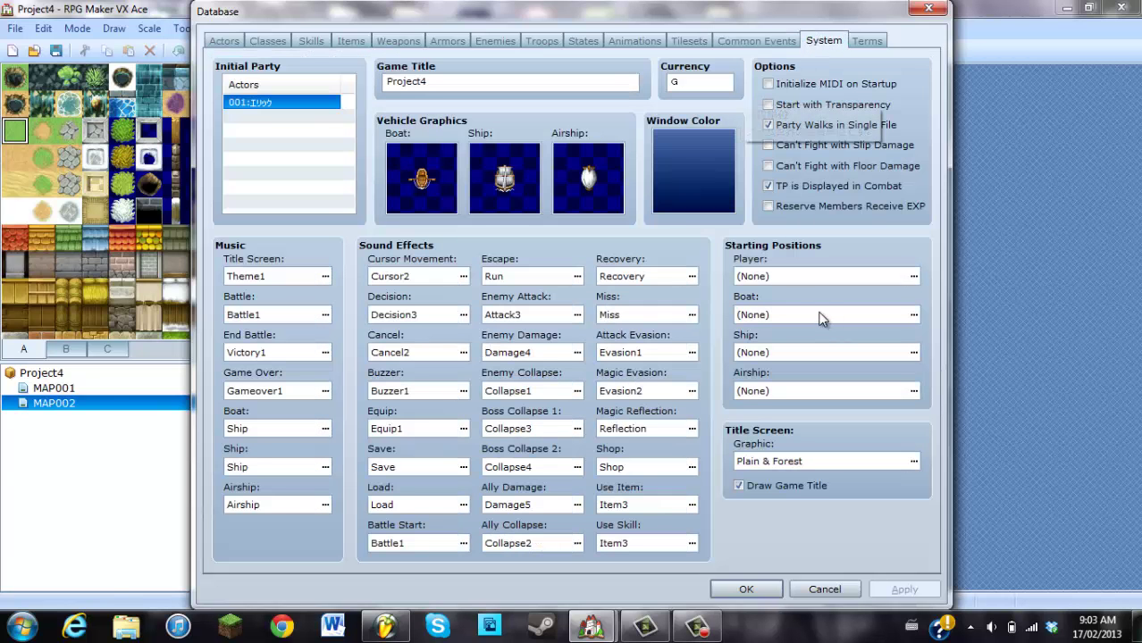
{"action": "left_click", "coordinate": [915, 276]}
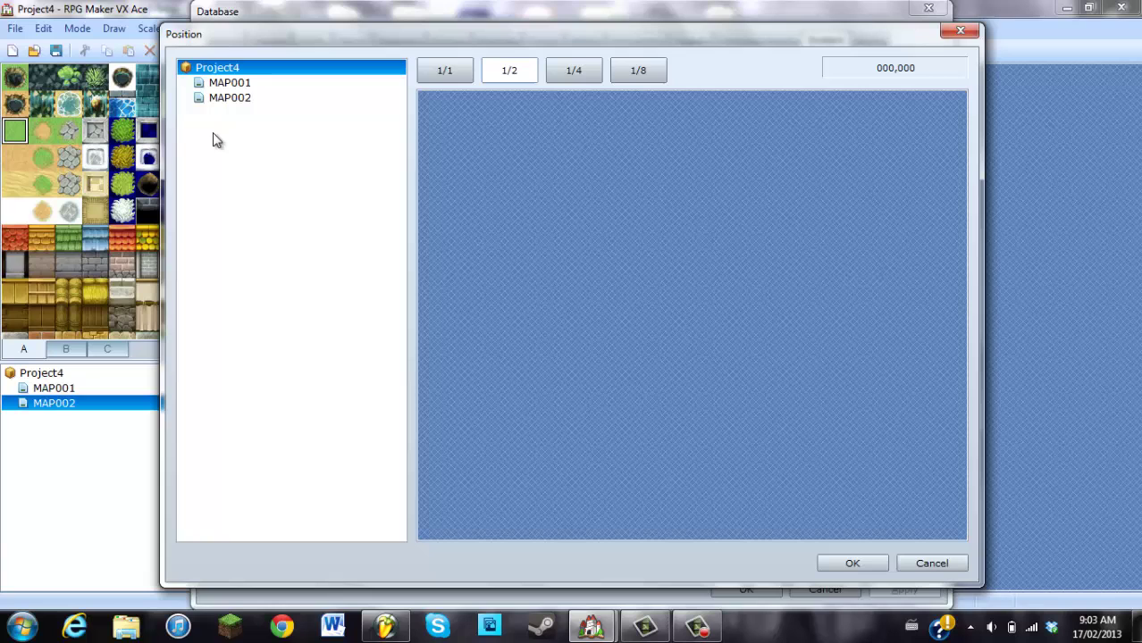
{"action": "left_click", "coordinate": [228, 100]}
{"action": "double_click", "coordinate": [515, 216]}
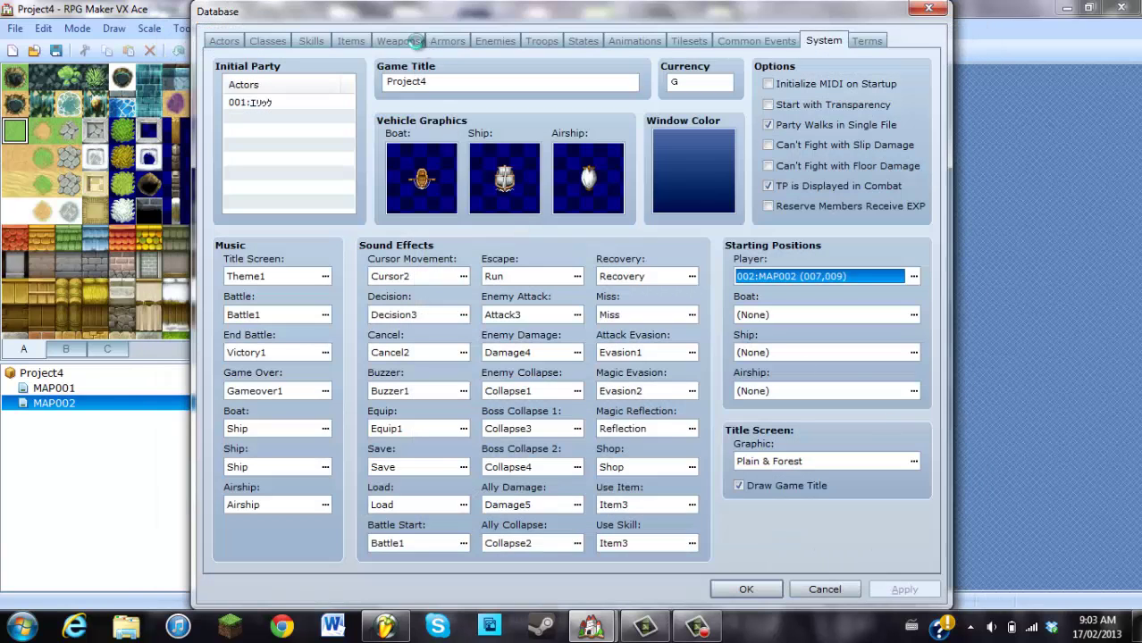
- View Project4's weapon entries and open the weapon entries in the XAS demo's database for comparison
{"action": "left_click", "coordinate": [411, 42]}
{"action": "left_click", "coordinate": [451, 43]}
{"action": "left_click", "coordinate": [397, 41]}
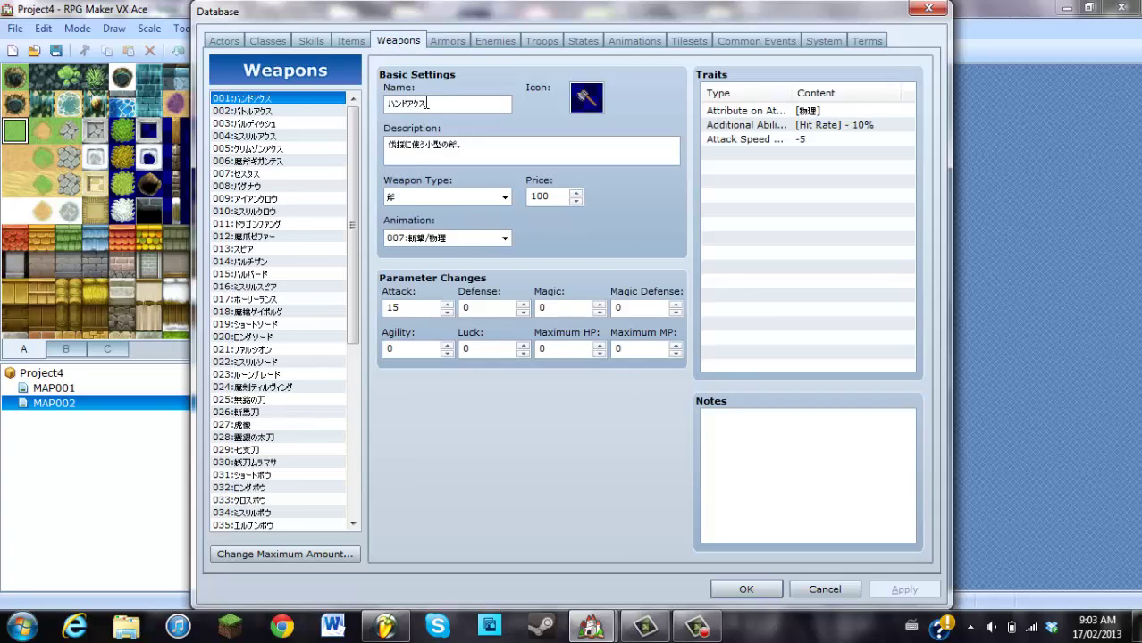
{"action": "mouse_move", "coordinate": [591, 626]}
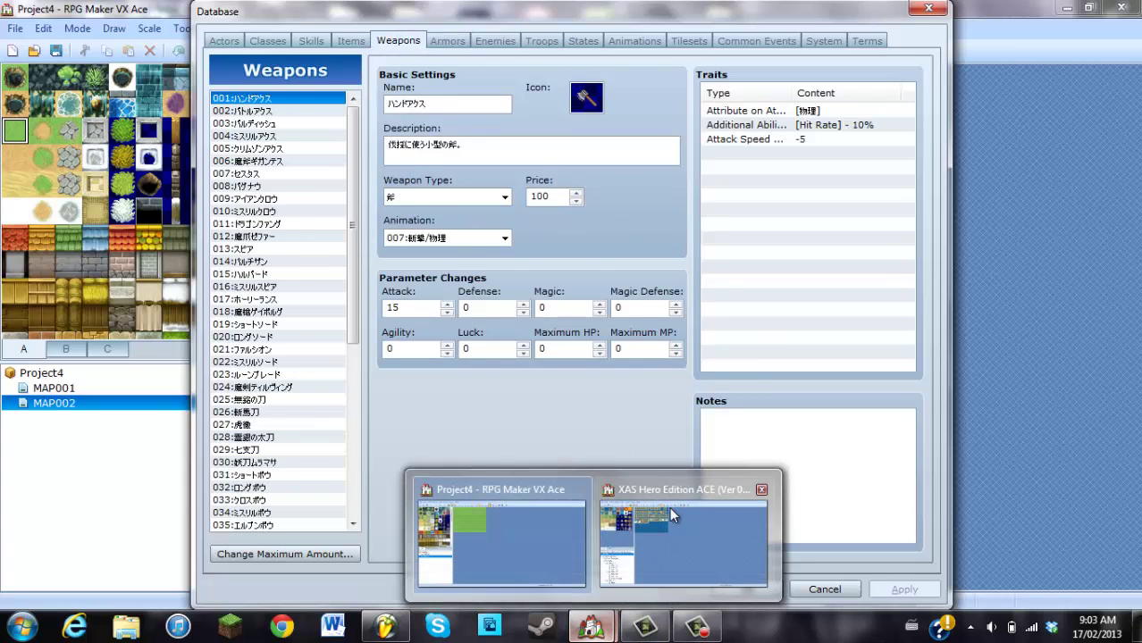
{"action": "left_click", "coordinate": [670, 507]}
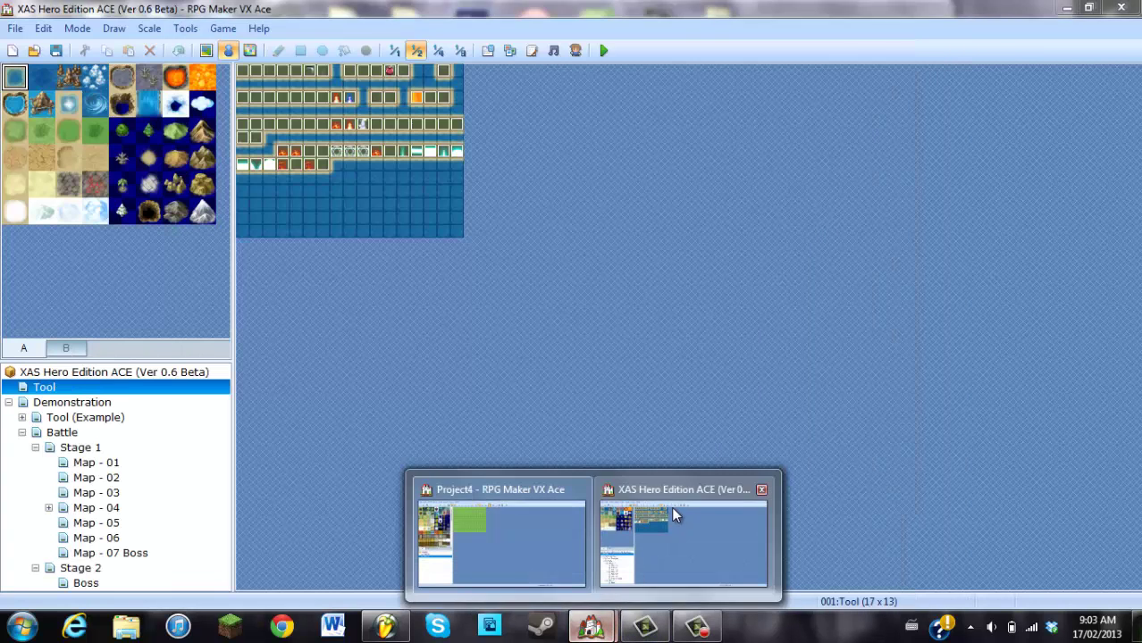
{"action": "left_click", "coordinate": [485, 51]}
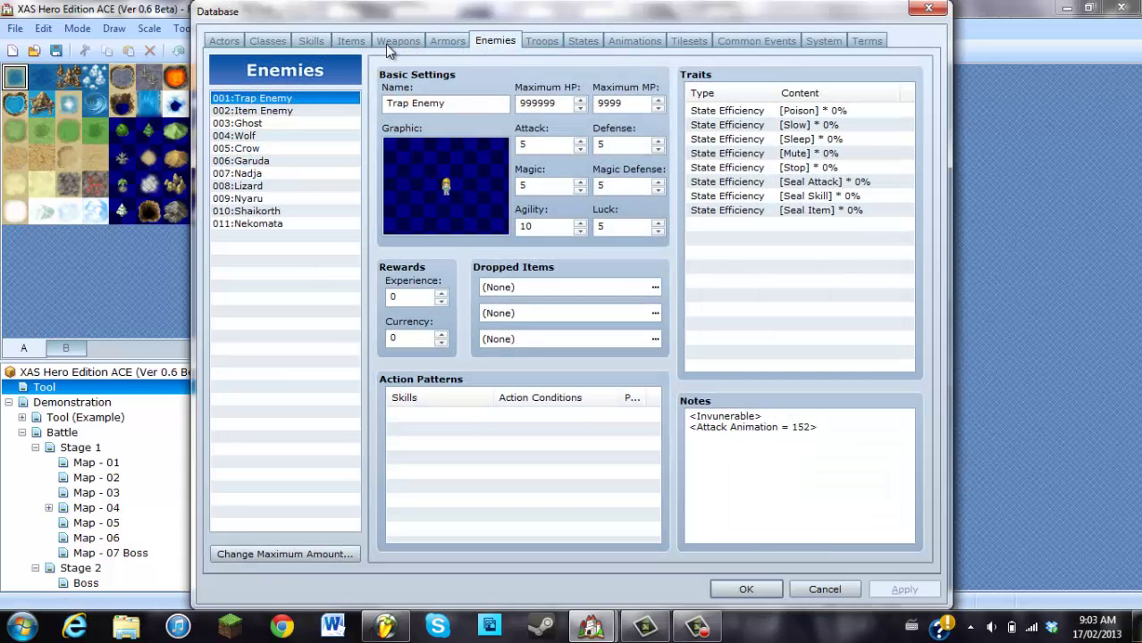
{"action": "left_click", "coordinate": [398, 42]}
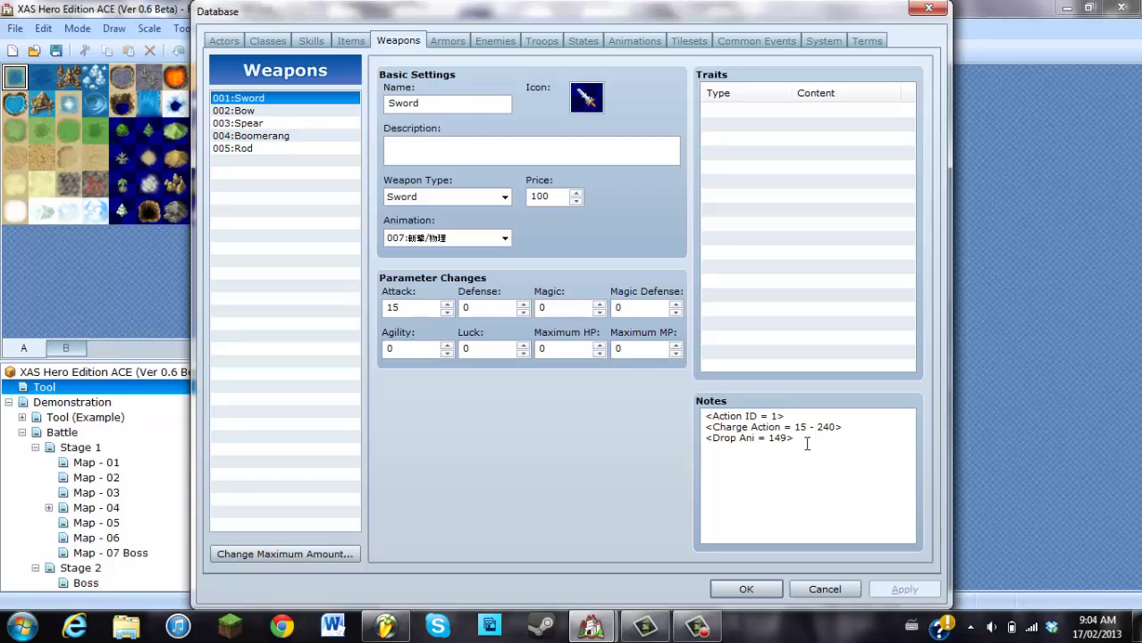
- Examine the notes of the demo's Bow, Boomerang, Rod, Spear and Sword
{"action": "left_click", "coordinate": [240, 113]}
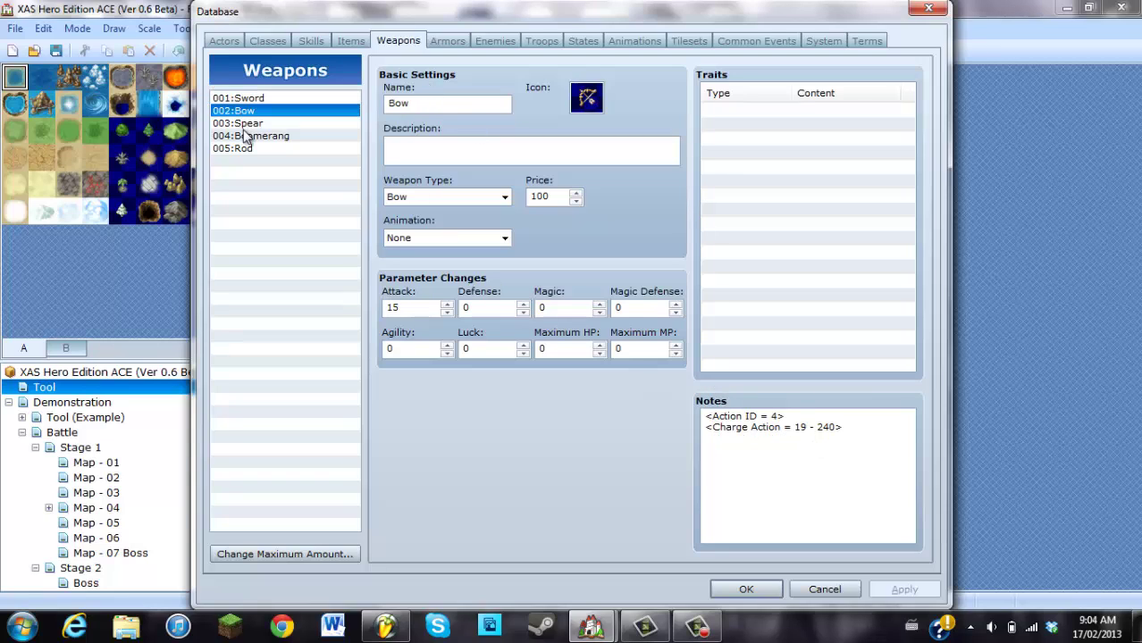
{"action": "left_click", "coordinate": [243, 136]}
{"action": "left_click", "coordinate": [244, 148]}
{"action": "left_click", "coordinate": [246, 126]}
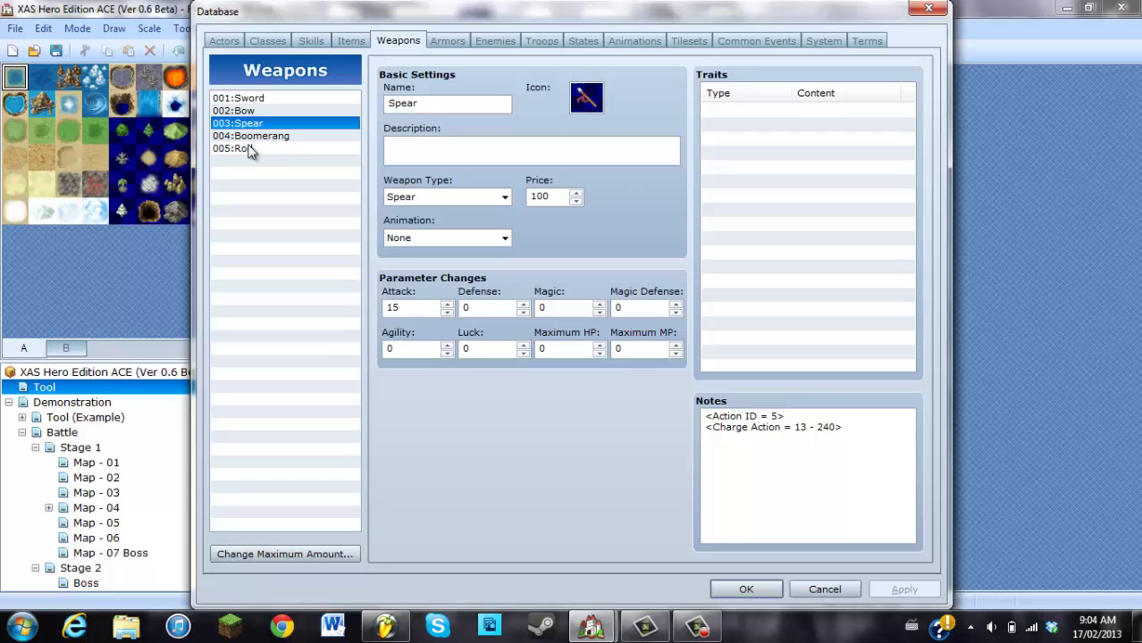
{"action": "left_click", "coordinate": [249, 149]}
{"action": "left_click", "coordinate": [252, 98]}
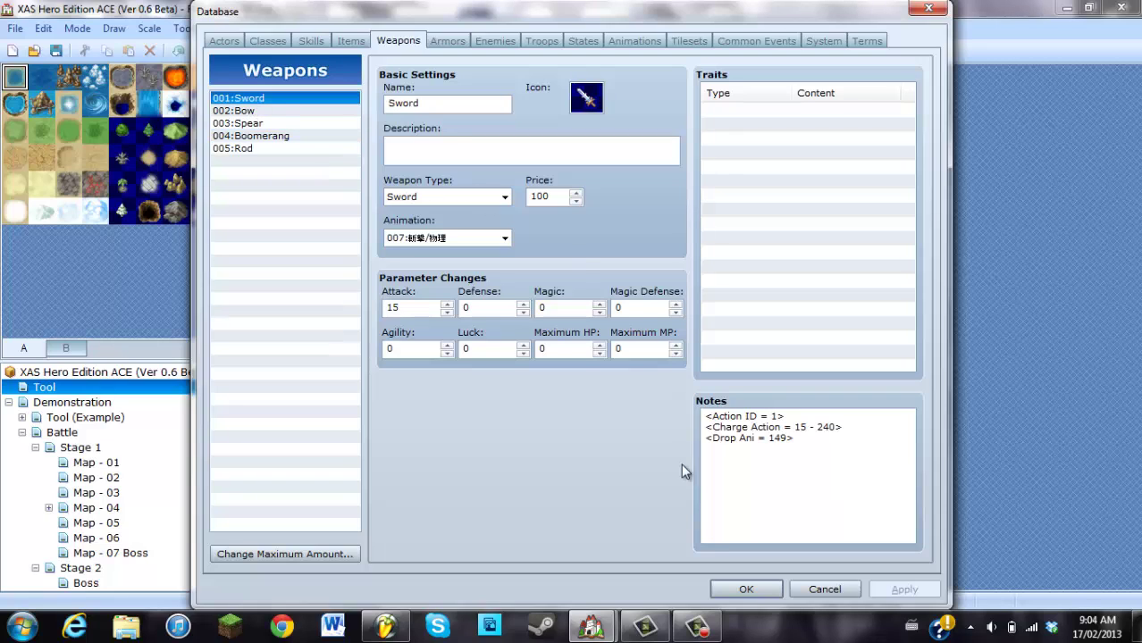
- Copy the demo Sword's notes (Action ID = 1, Charge Action = 15 - 240, Drop Ani = 149) into the notes of Project4's weapon 001
{"action": "key", "text": "ctrl+a"}
{"action": "left_click", "coordinate": [847, 478]}
{"action": "key", "text": "ctrl+a"}
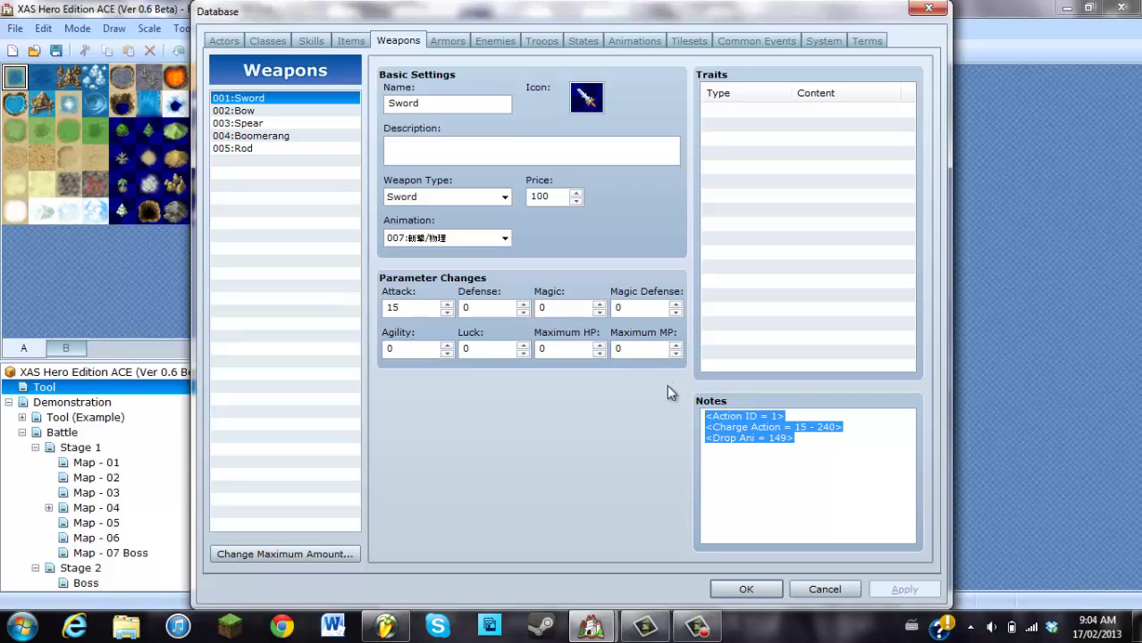
{"action": "right_click", "coordinate": [753, 432]}
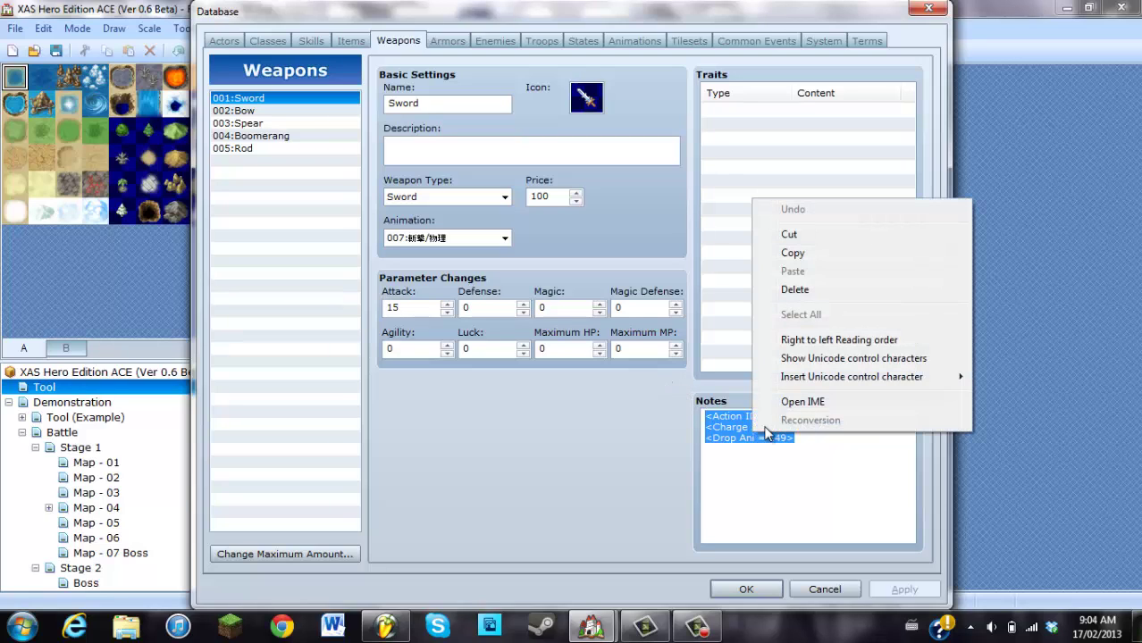
{"action": "left_click", "coordinate": [795, 255]}
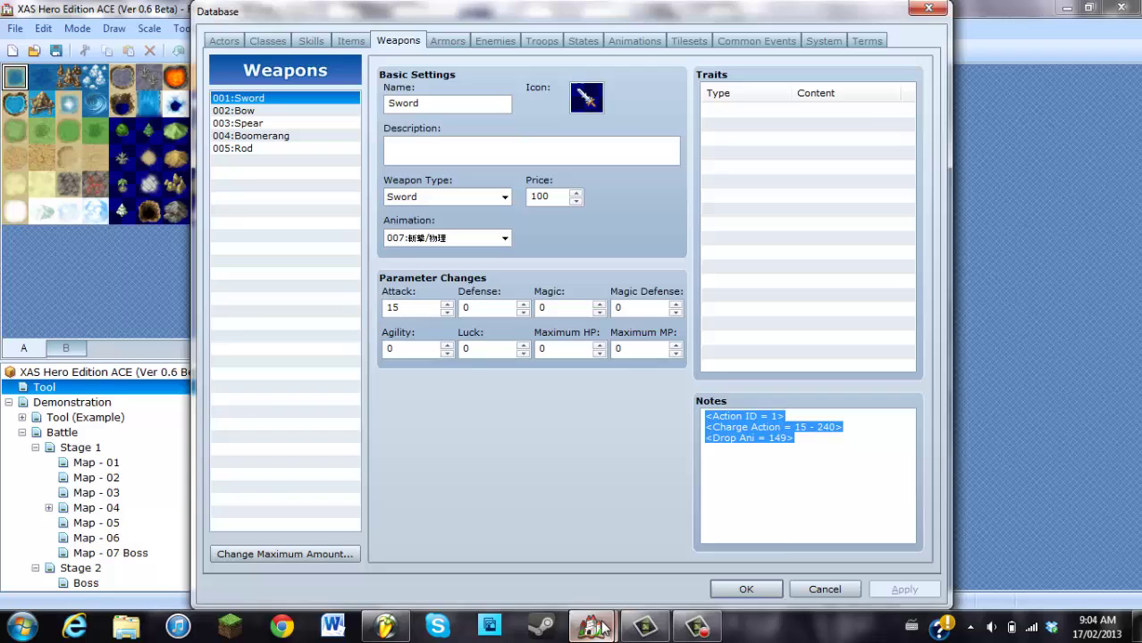
{"action": "mouse_move", "coordinate": [603, 631]}
{"action": "left_click", "coordinate": [546, 535]}
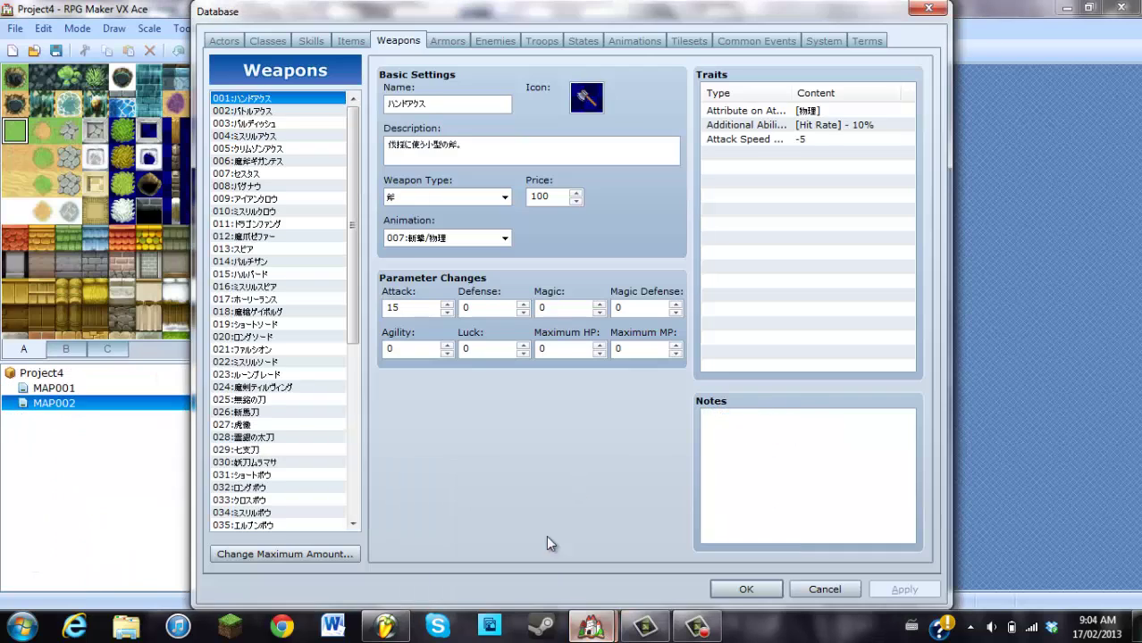
{"action": "right_click", "coordinate": [855, 490]}
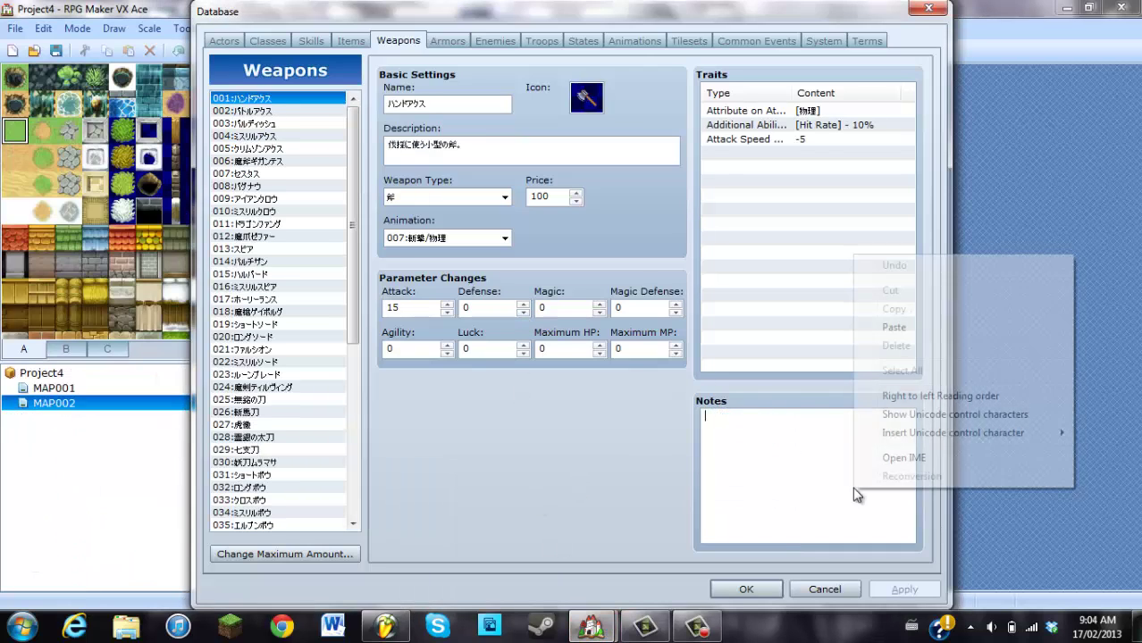
{"action": "left_click", "coordinate": [899, 334]}
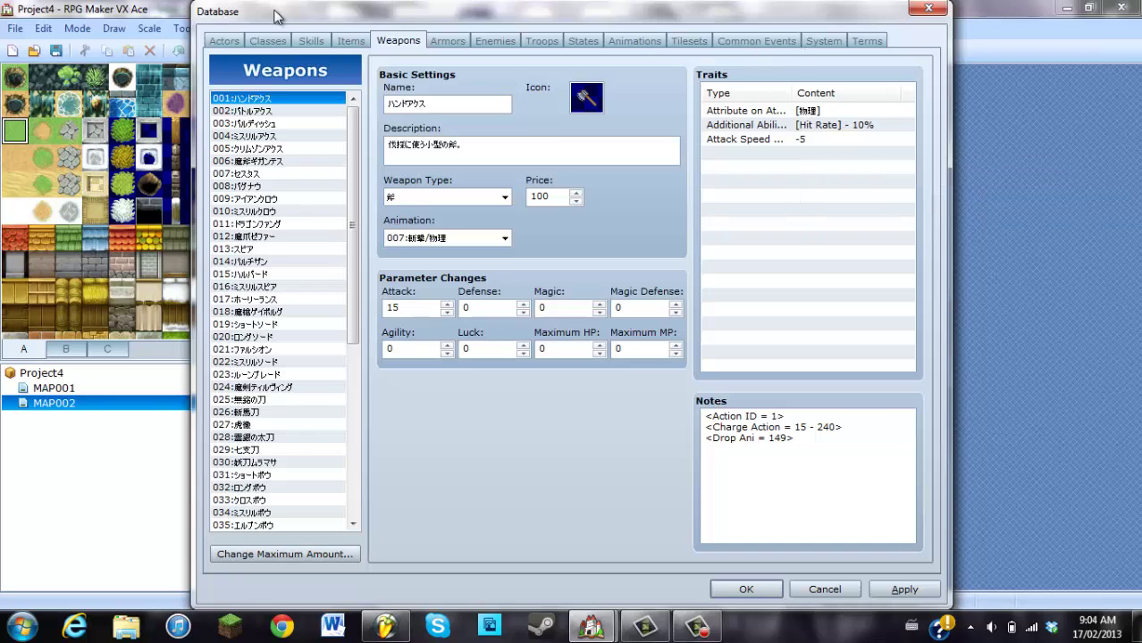
- Check the class and initial weapon choices of Project4's first actor
{"action": "left_click", "coordinate": [229, 40]}
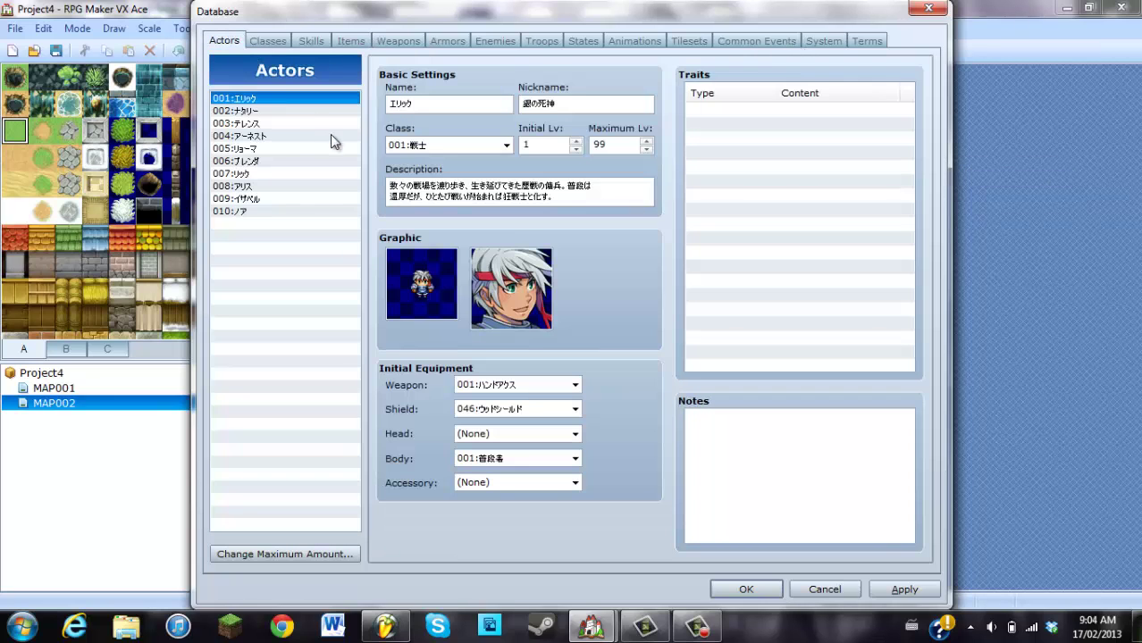
{"action": "left_click", "coordinate": [507, 146]}
{"action": "left_click", "coordinate": [508, 148]}
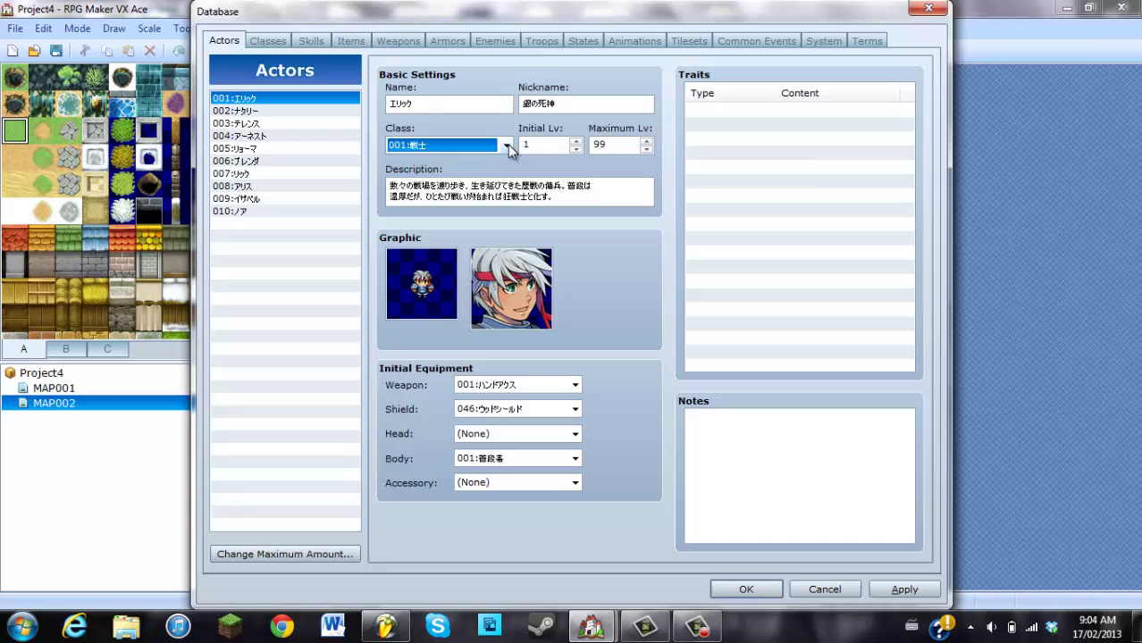
{"action": "left_click", "coordinate": [576, 385]}
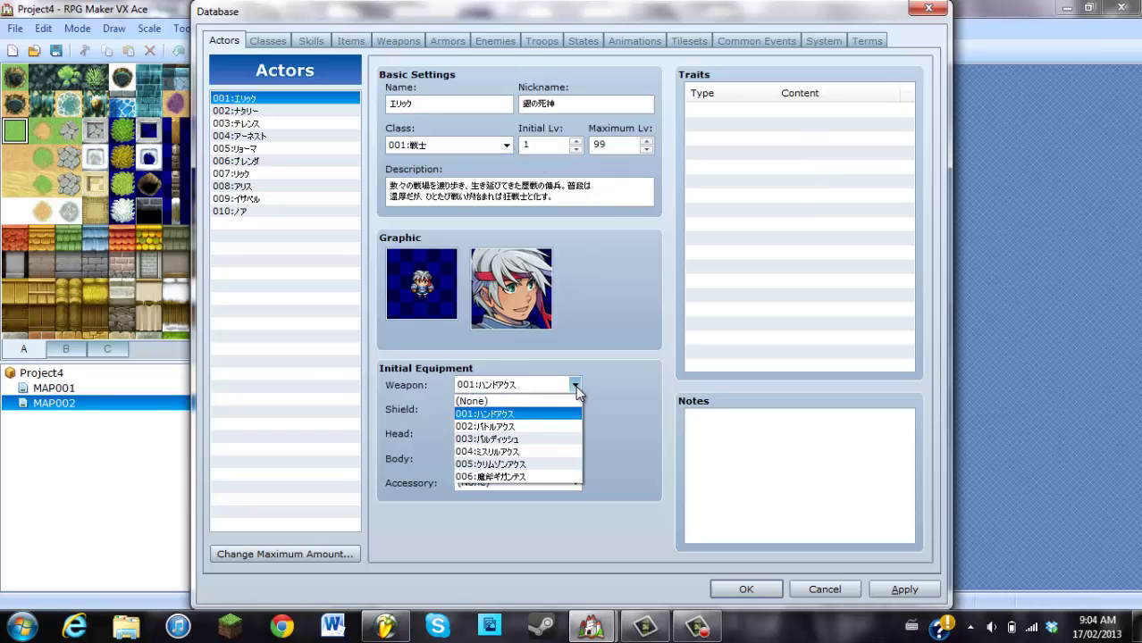
{"action": "left_click", "coordinate": [576, 385]}
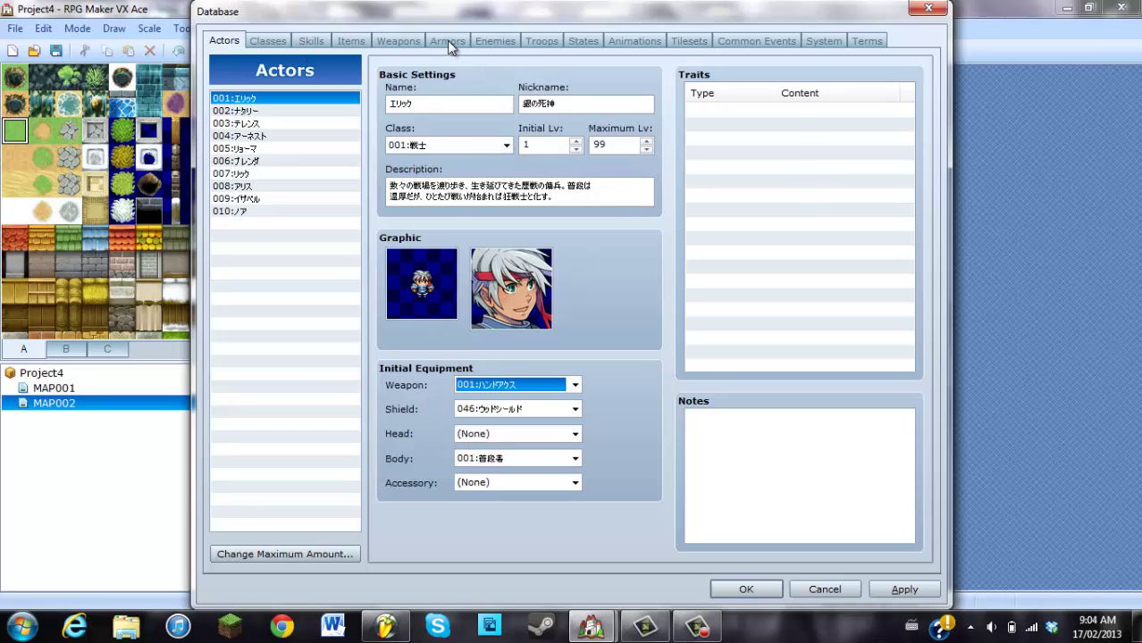
- Open the enemy entries in both Project4's and the XAS demo's databases, and view the demo's Ghost enemy
{"action": "left_click", "coordinate": [397, 41]}
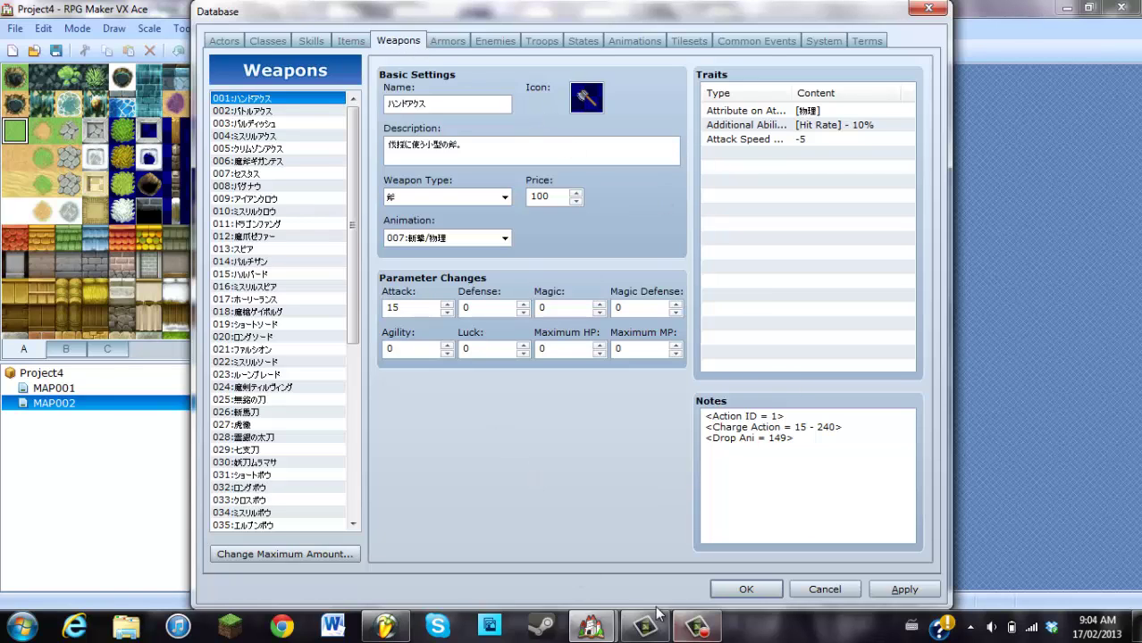
{"action": "left_click", "coordinate": [493, 44]}
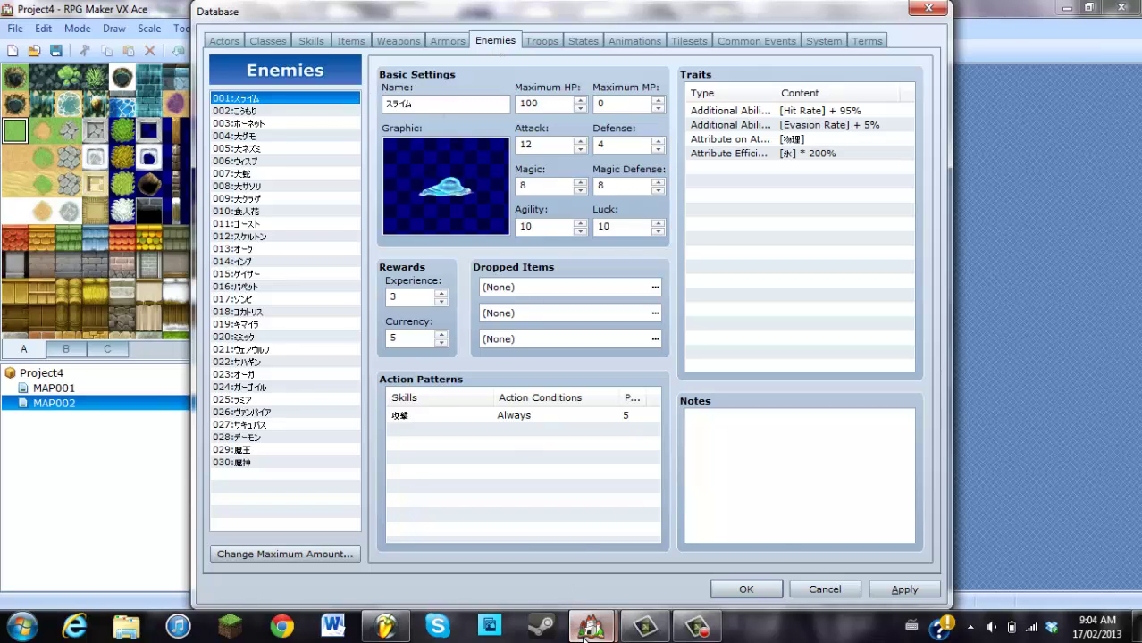
{"action": "mouse_move", "coordinate": [591, 625]}
{"action": "left_click", "coordinate": [623, 547]}
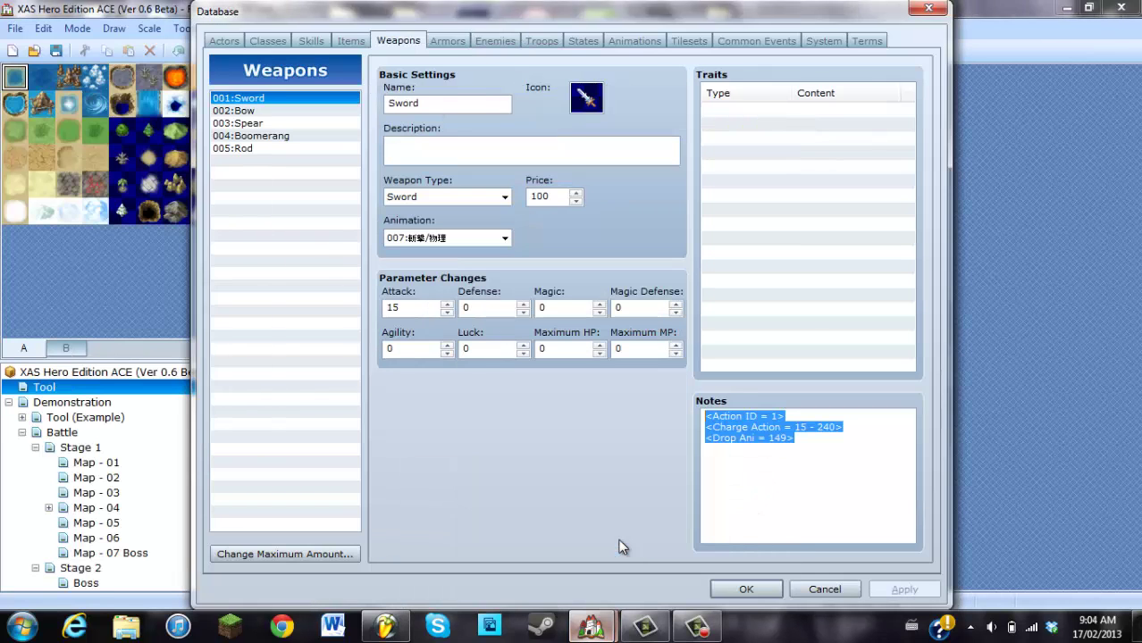
{"action": "left_click", "coordinate": [476, 42]}
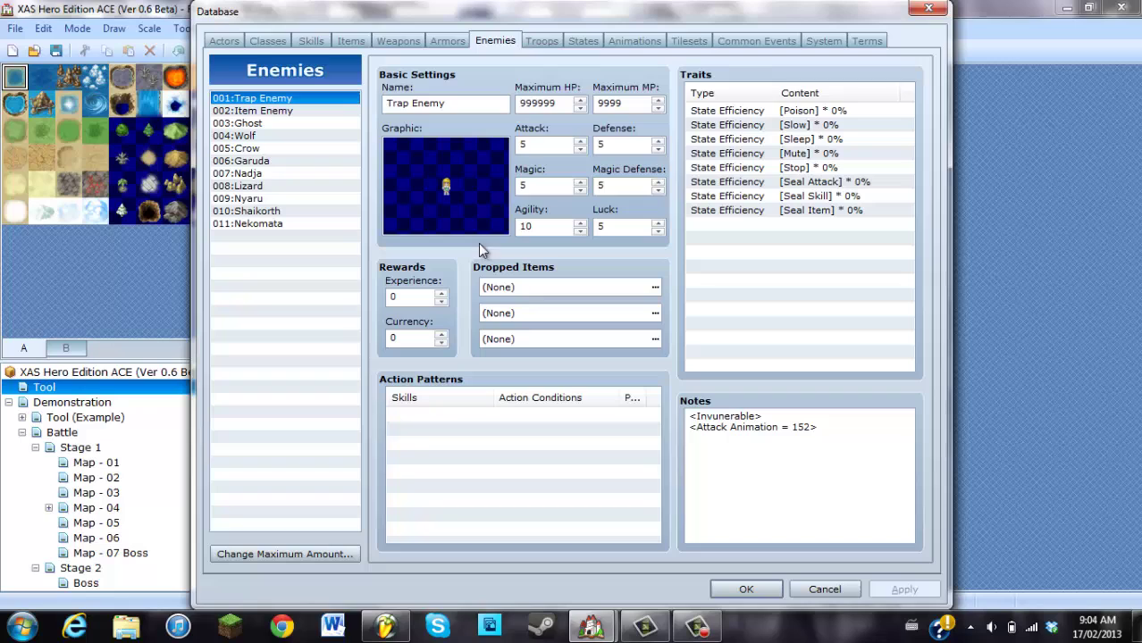
{"action": "left_click", "coordinate": [239, 112]}
{"action": "left_click", "coordinate": [240, 122]}
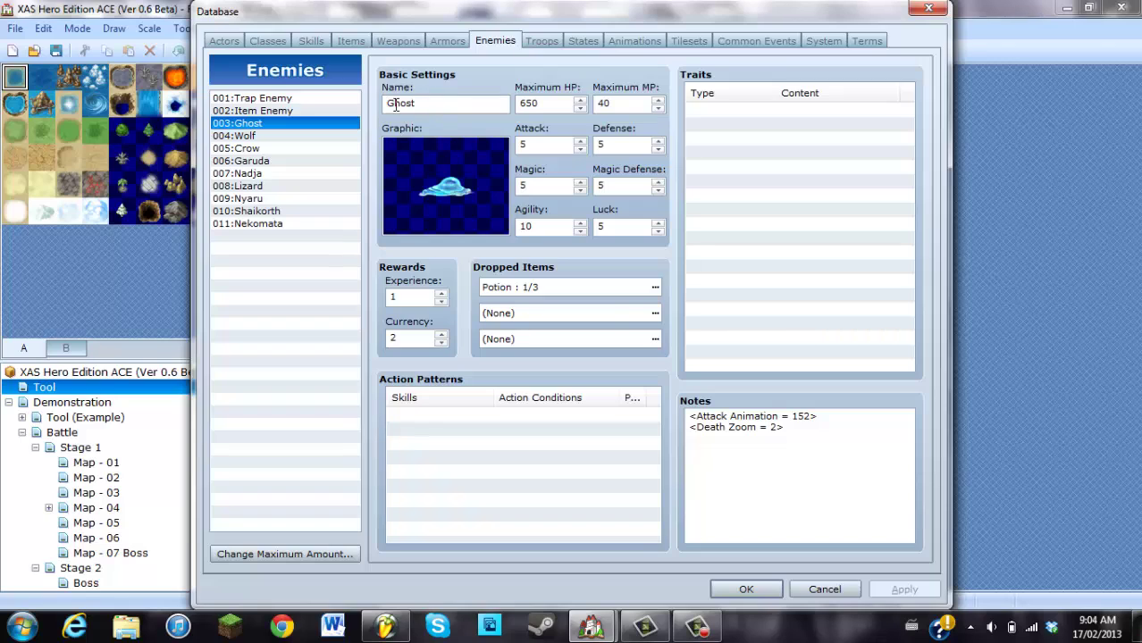
- Copy the demo Ghost's notes (Attack Animation = 152, Death Zoom = 2) into the notes of Project4's enemy 001
{"action": "left_click_drag", "start_coordinate": [820, 436], "coordinate": [587, 327]}
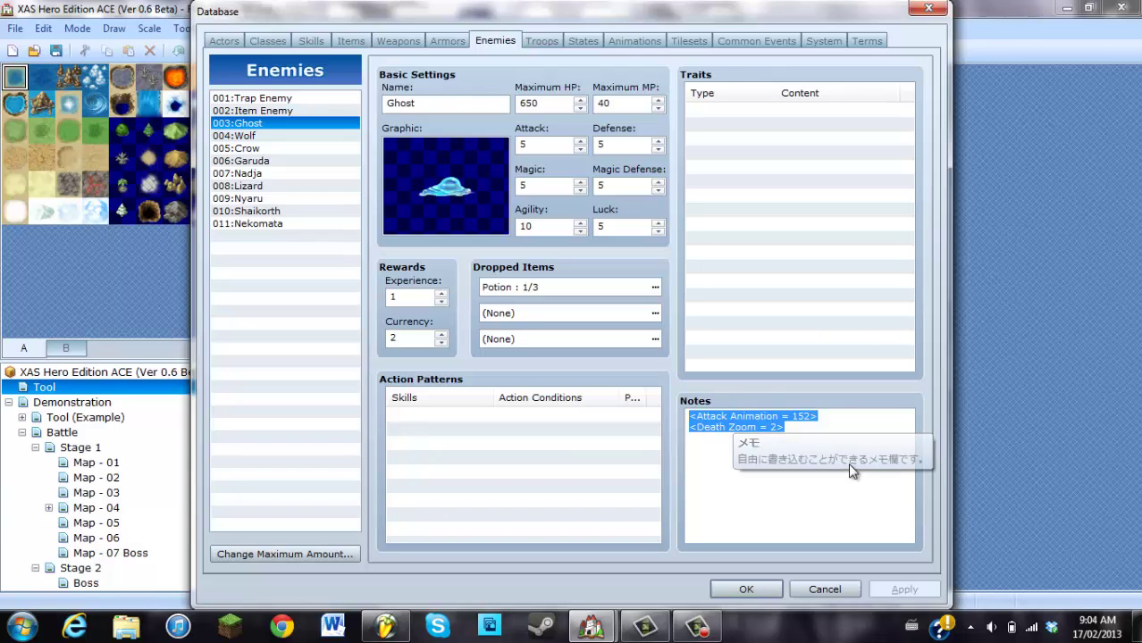
{"action": "right_click", "coordinate": [739, 416]}
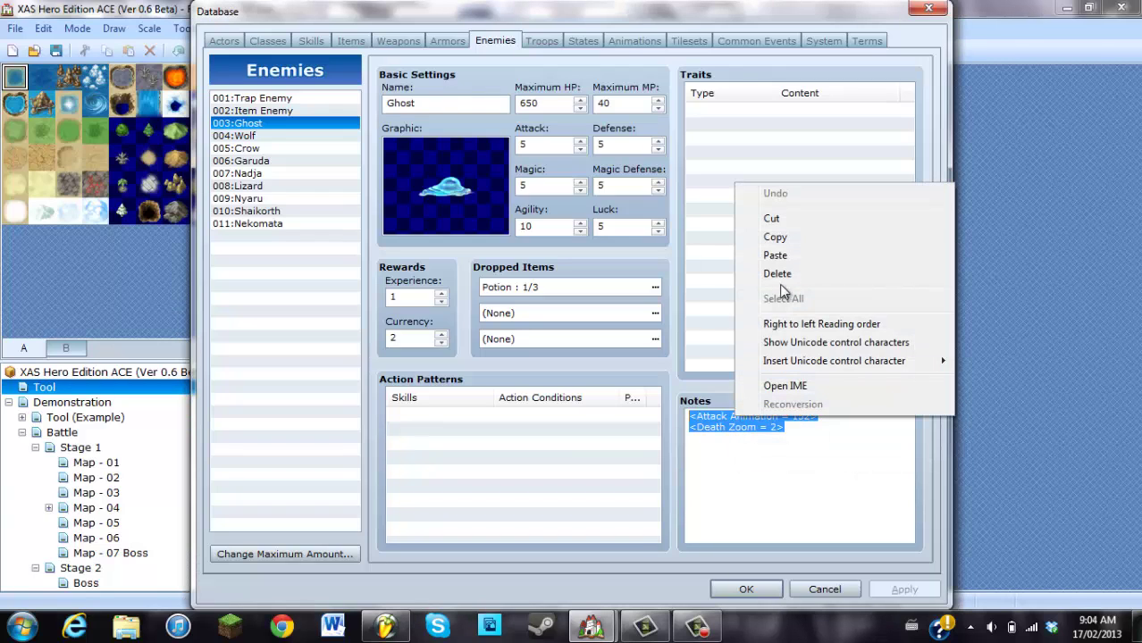
{"action": "left_click", "coordinate": [775, 239]}
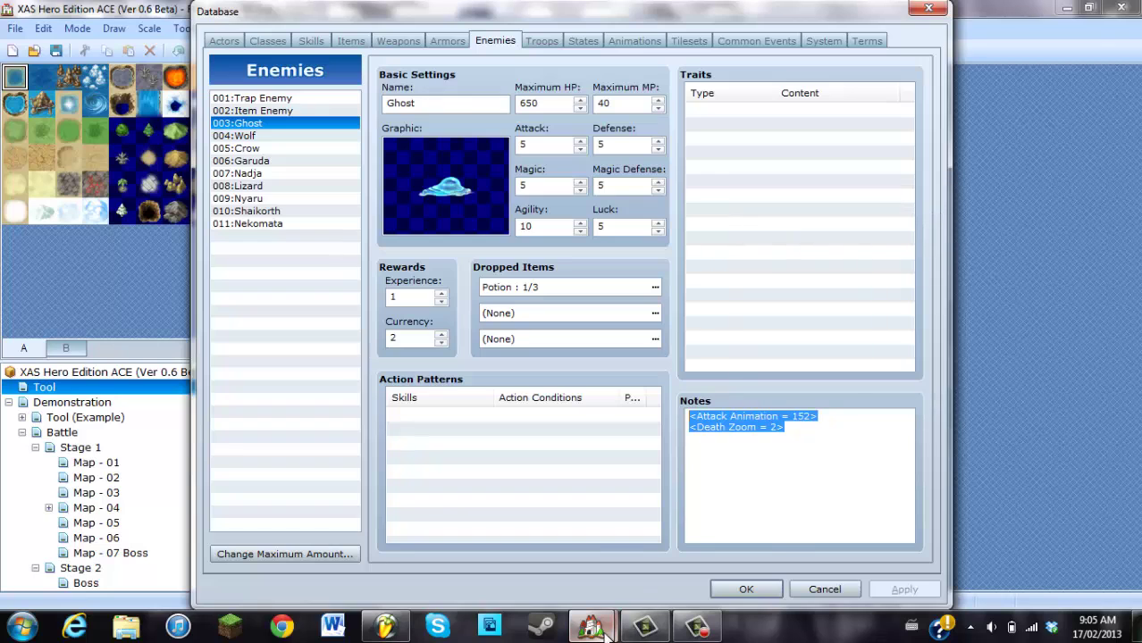
{"action": "mouse_move", "coordinate": [591, 625]}
{"action": "left_click", "coordinate": [557, 548]}
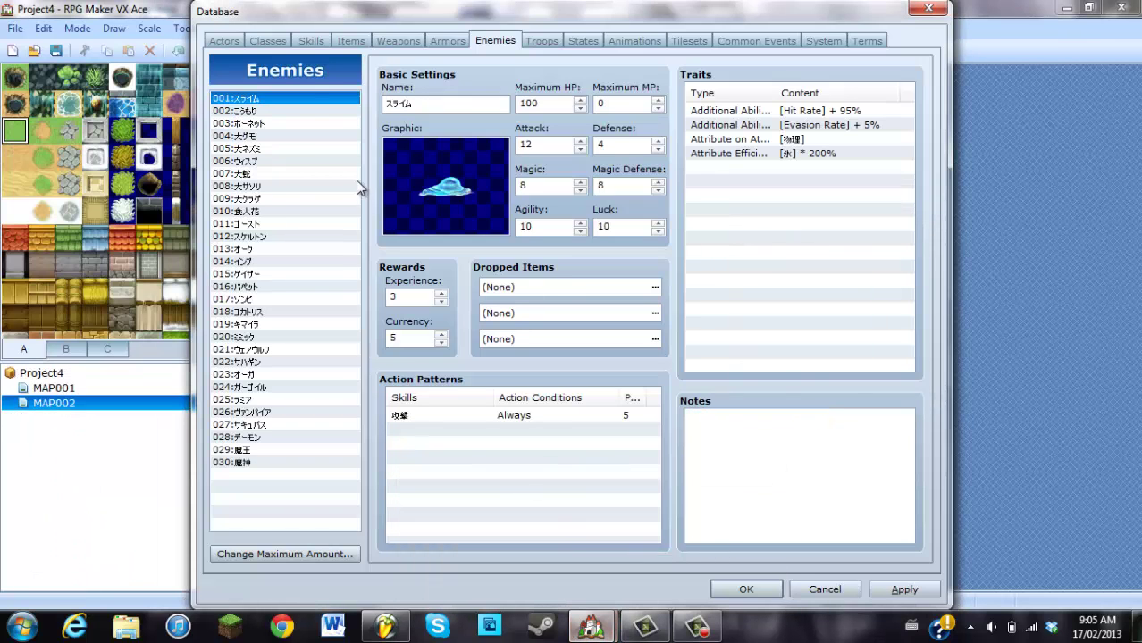
{"action": "right_click", "coordinate": [743, 426]}
{"action": "left_click", "coordinate": [806, 266]}
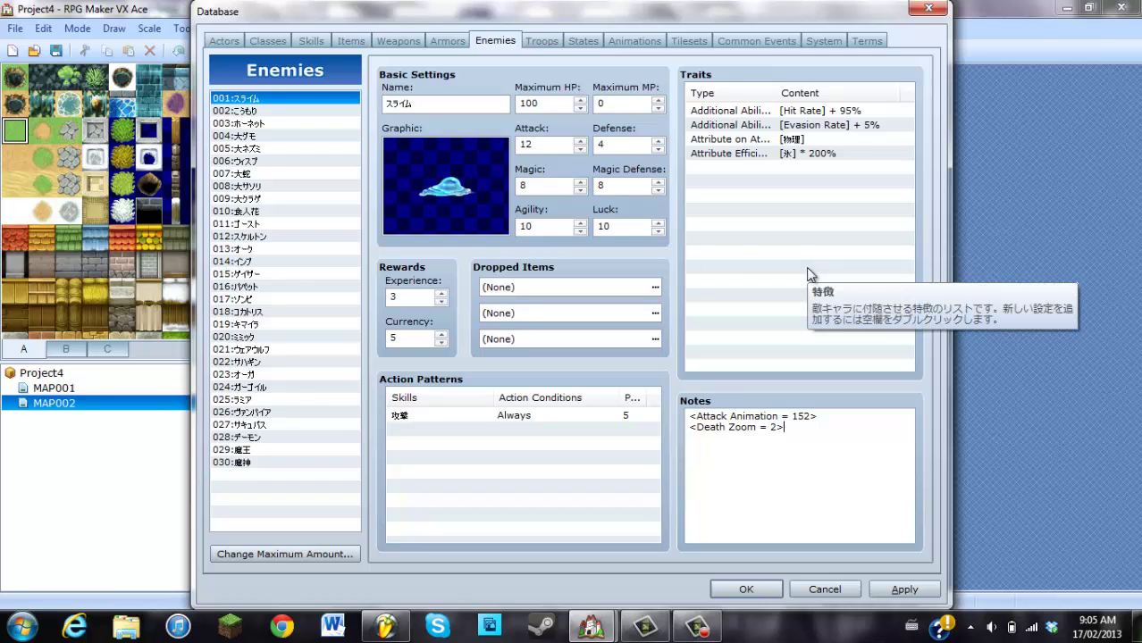
- Set Project4's enemy 002 to maximum HP 999999, defense 999 and magic defense 999
{"action": "left_click", "coordinate": [261, 112]}
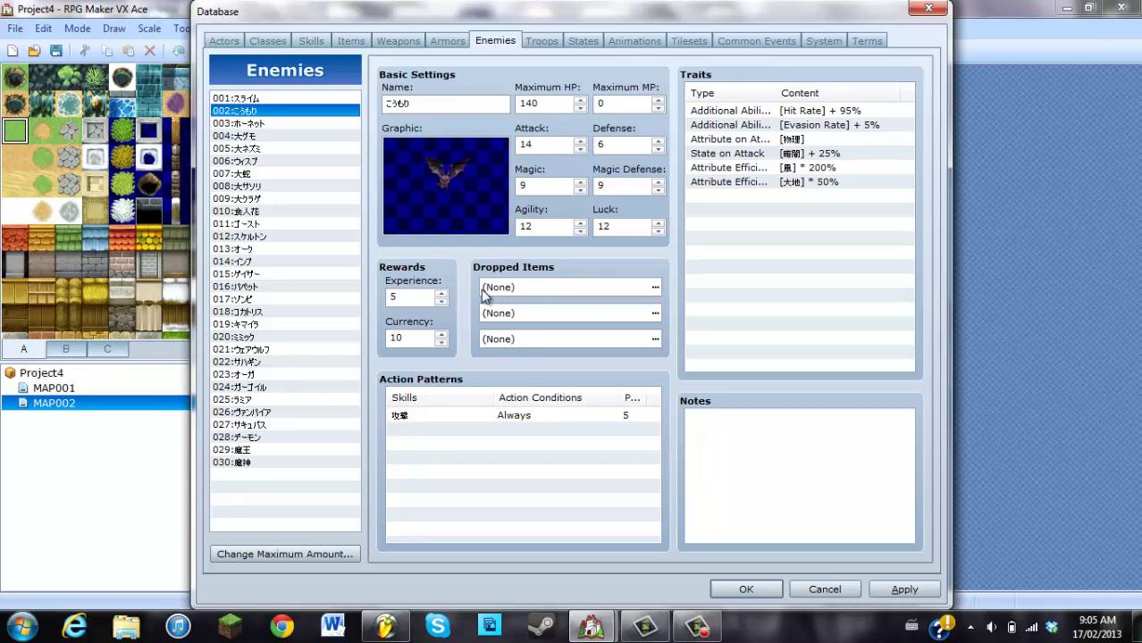
{"action": "double_click", "coordinate": [550, 103]}
{"action": "double_click", "coordinate": [606, 144]}
{"action": "type", "text": "9999999"}
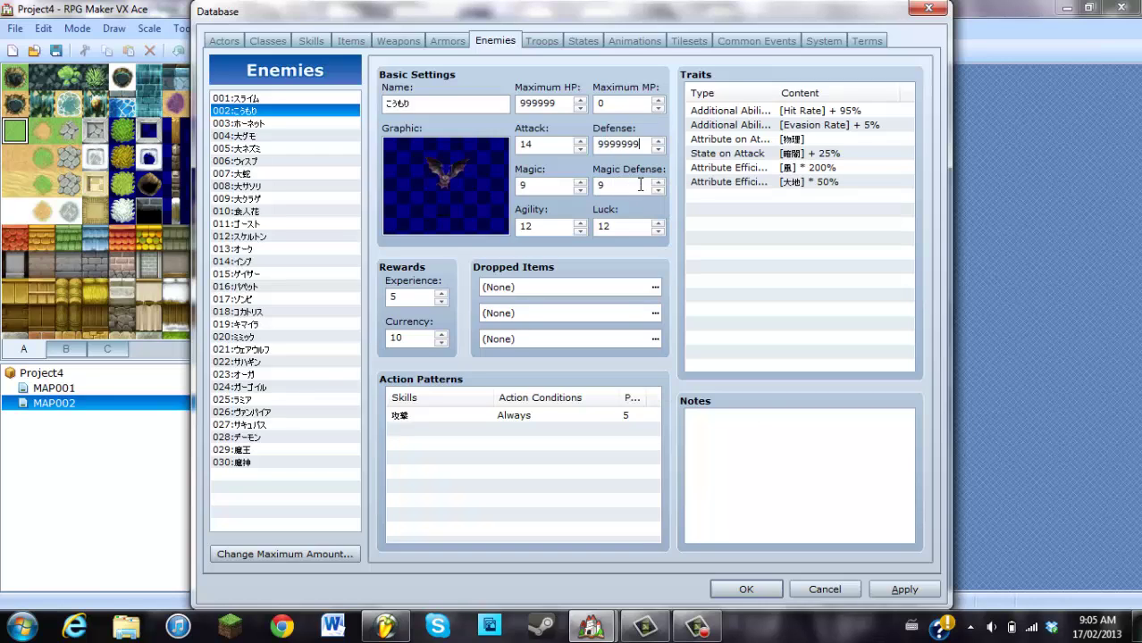
{"action": "double_click", "coordinate": [640, 185]}
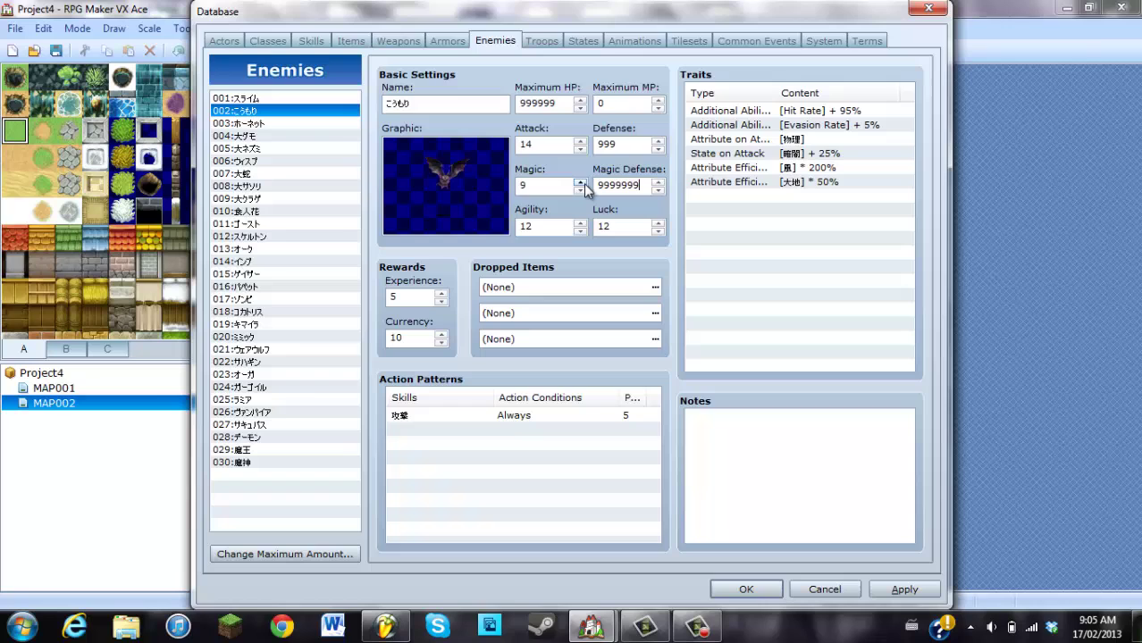
- Copy the demo Trap Enemy's notes (Invunerable, Attack Animation = 152) into the notes of Project4's enemy 002
{"action": "left_click", "coordinate": [589, 625]}
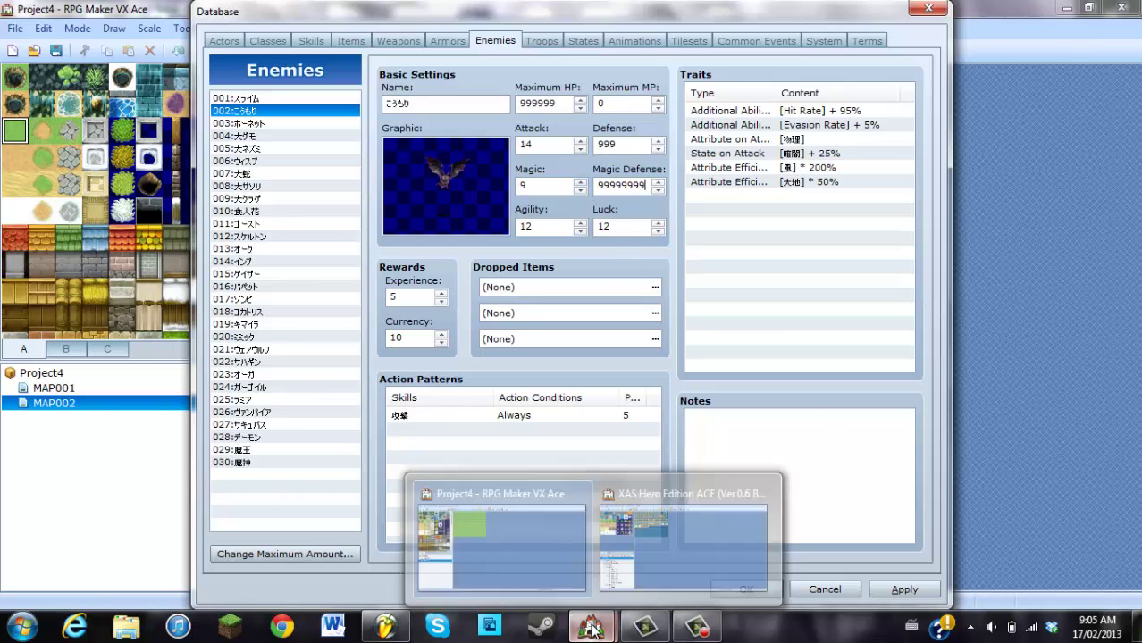
{"action": "left_click", "coordinate": [647, 549]}
{"action": "left_click", "coordinate": [288, 99]}
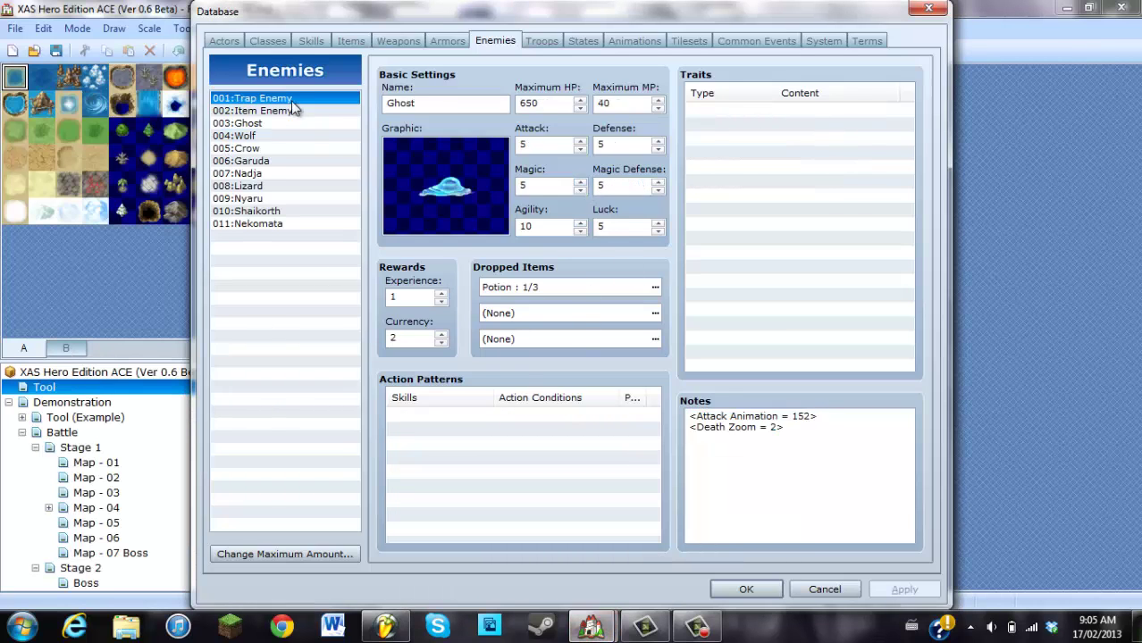
{"action": "key", "text": "ctrl+a"}
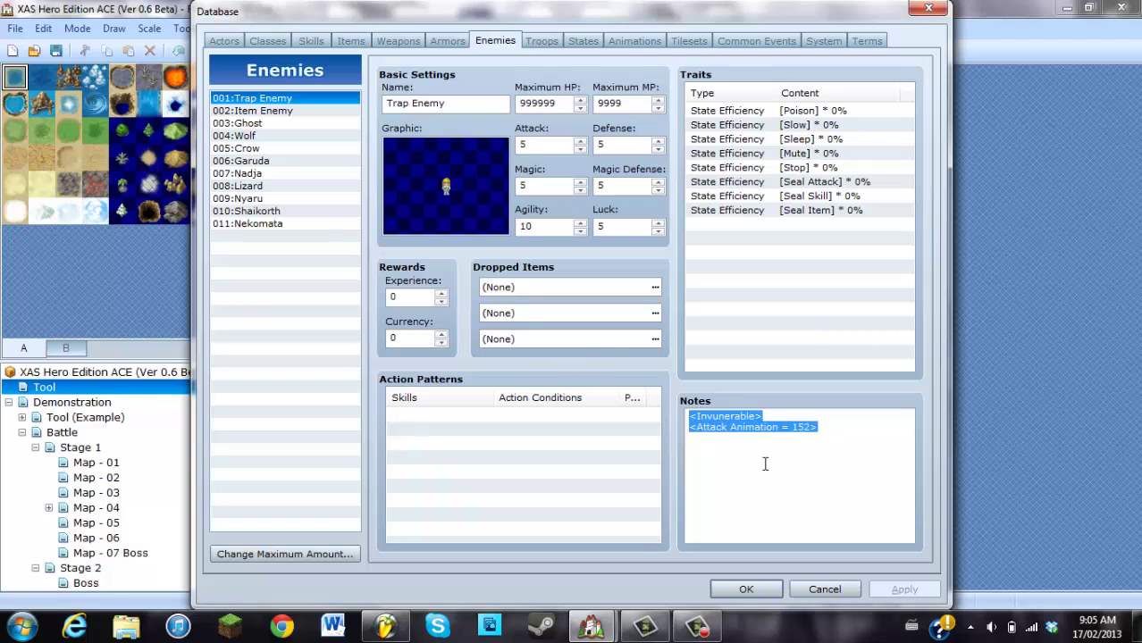
{"action": "right_click", "coordinate": [724, 418]}
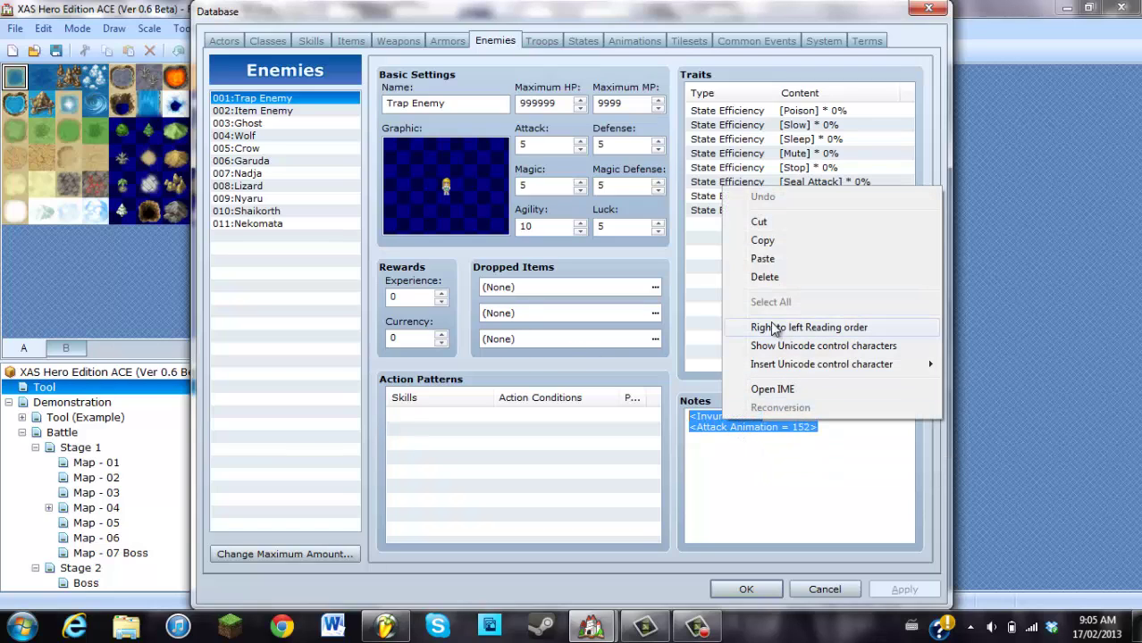
{"action": "left_click", "coordinate": [763, 242]}
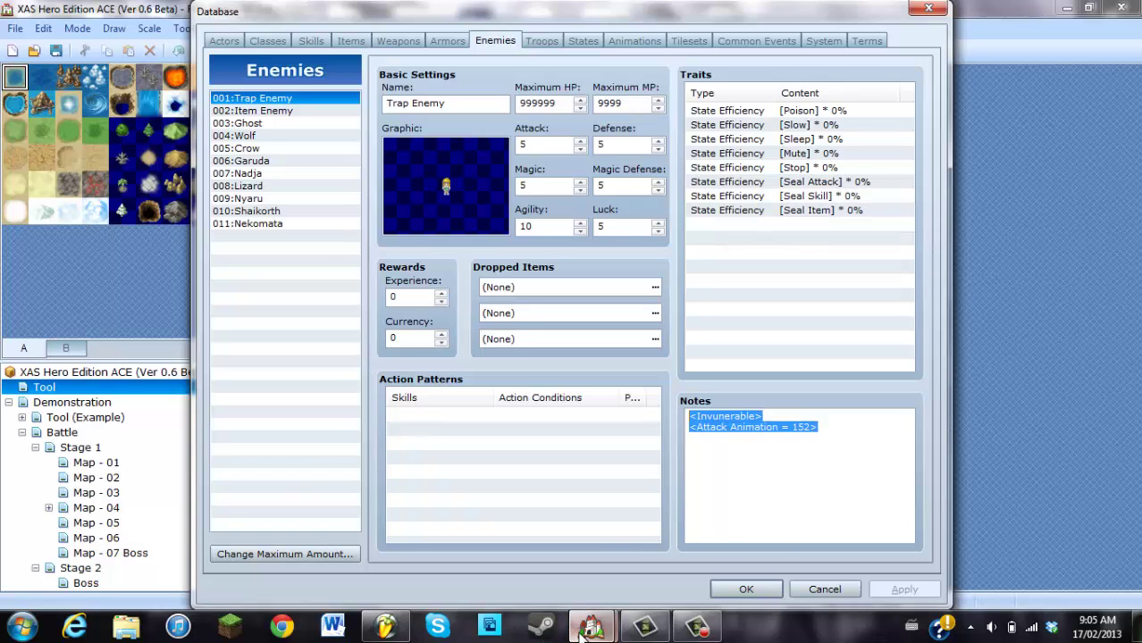
{"action": "mouse_move", "coordinate": [590, 625]}
{"action": "left_click", "coordinate": [497, 516]}
{"action": "right_click", "coordinate": [724, 449]}
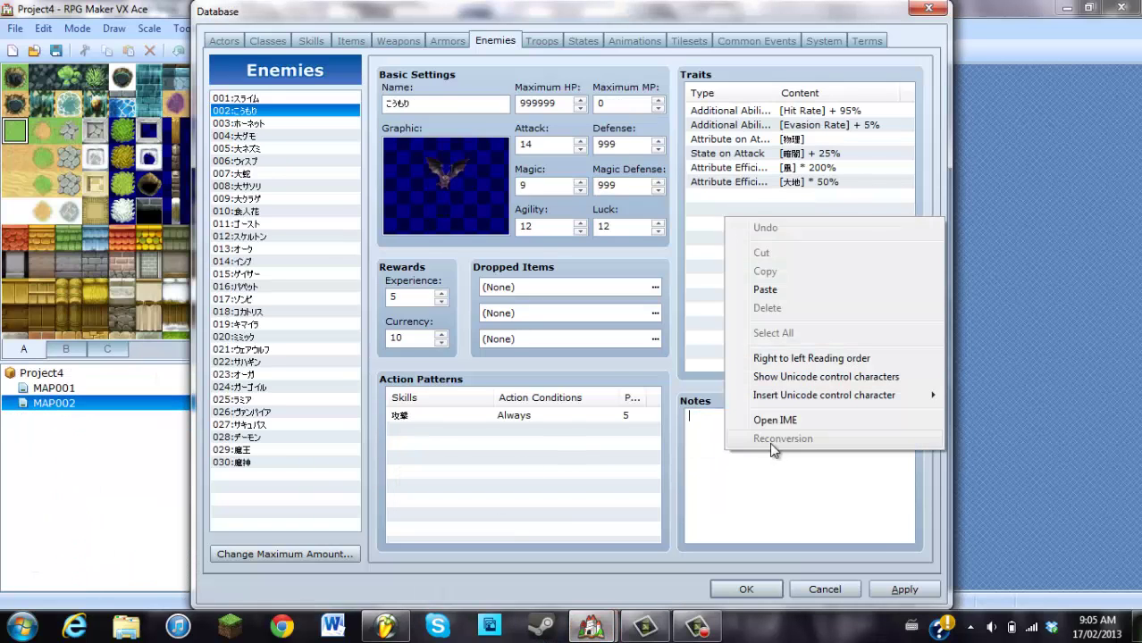
{"action": "left_click", "coordinate": [767, 290]}
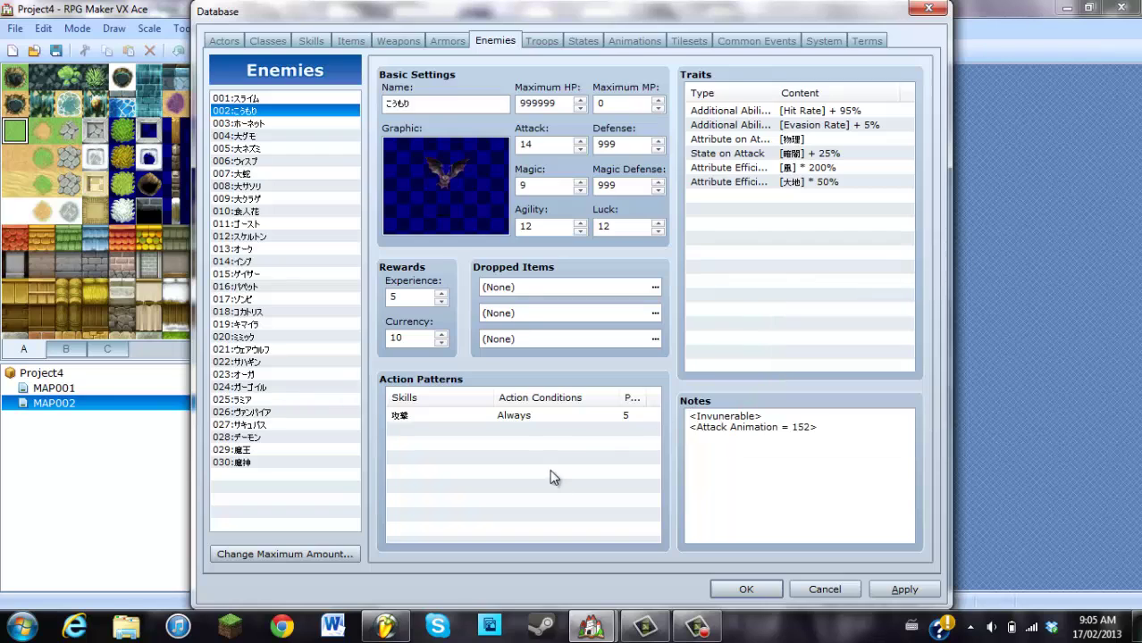
- Delete the attack action pattern from Project4's enemy 002 and compare its settings with enemy 001
{"action": "right_click", "coordinate": [531, 414]}
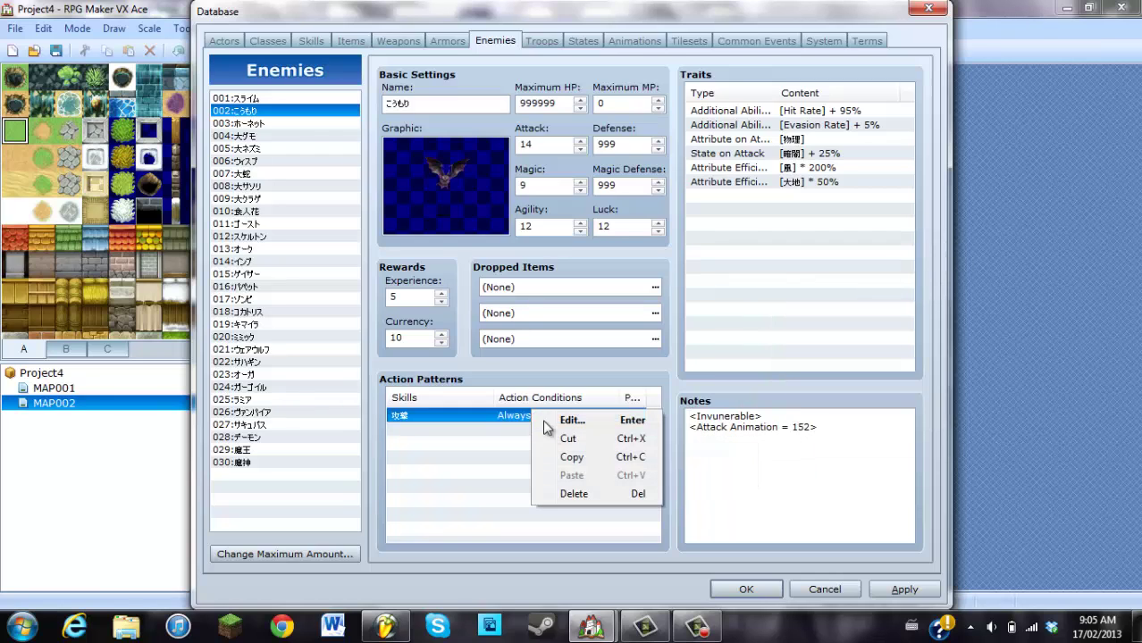
{"action": "left_click", "coordinate": [582, 490]}
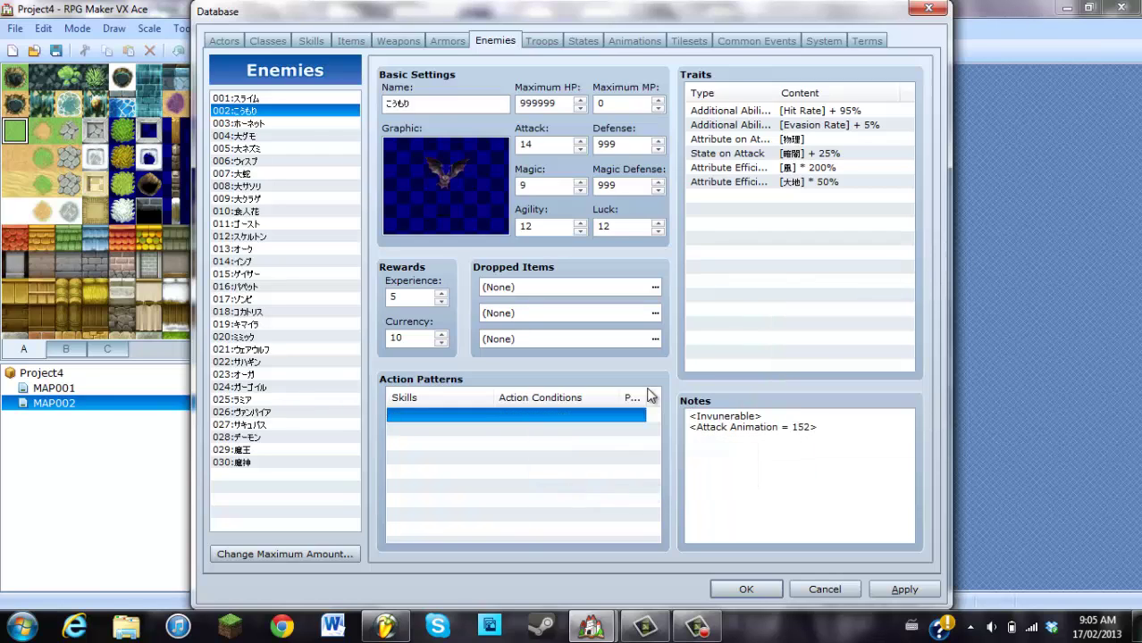
{"action": "left_click", "coordinate": [240, 98]}
{"action": "left_click", "coordinate": [240, 111]}
{"action": "left_click", "coordinate": [239, 99]}
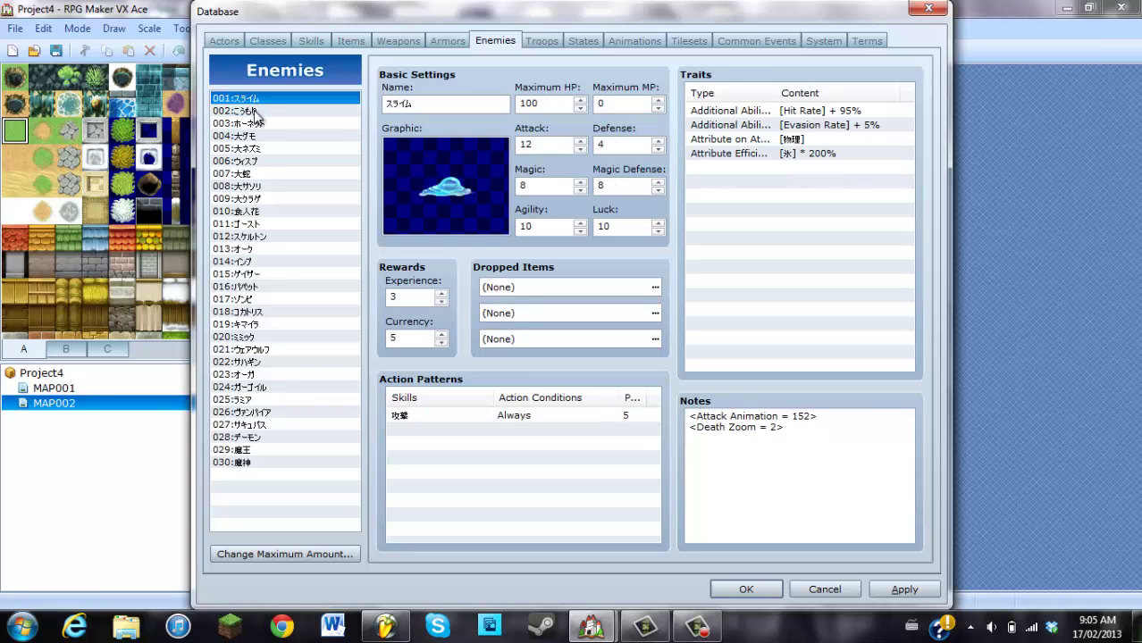
{"action": "left_click", "coordinate": [223, 113]}
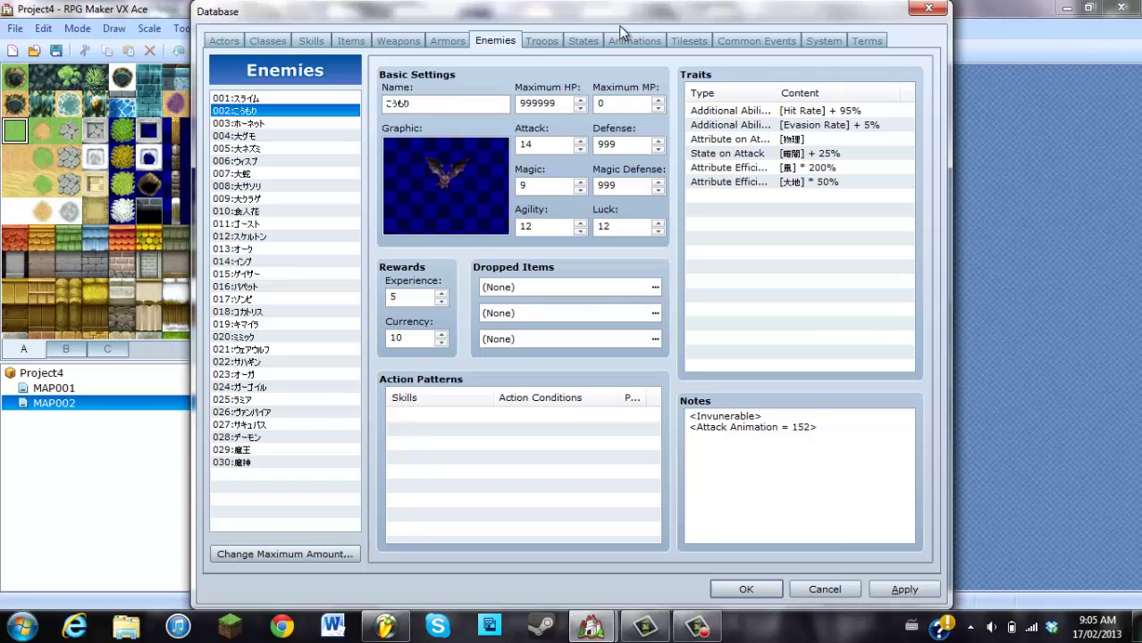
- Look through Project4's troops, states, animations, tilesets, common events, system and terms settings, ending at the actors
{"action": "left_click", "coordinate": [554, 43]}
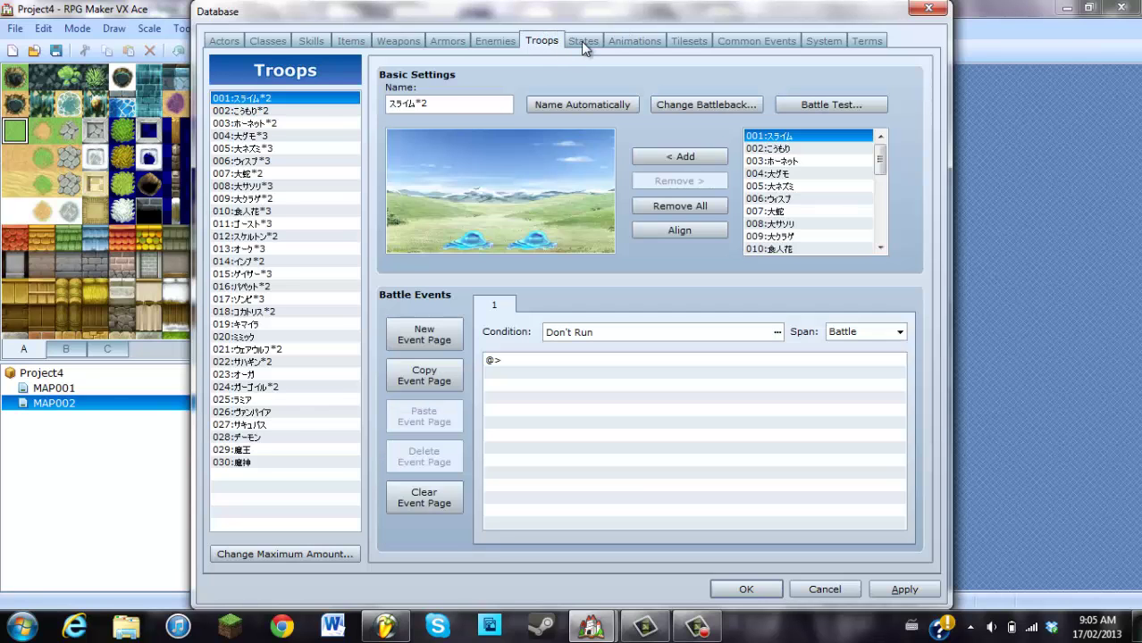
{"action": "left_click", "coordinate": [581, 41]}
{"action": "left_click", "coordinate": [652, 45]}
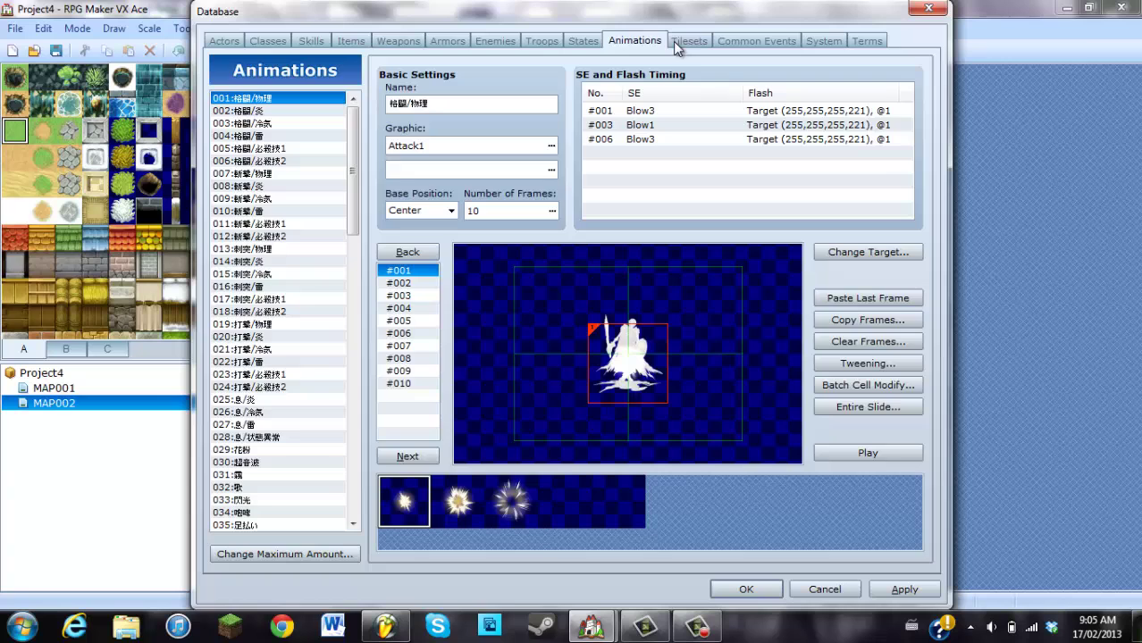
{"action": "left_click", "coordinate": [686, 41]}
{"action": "left_click", "coordinate": [734, 40]}
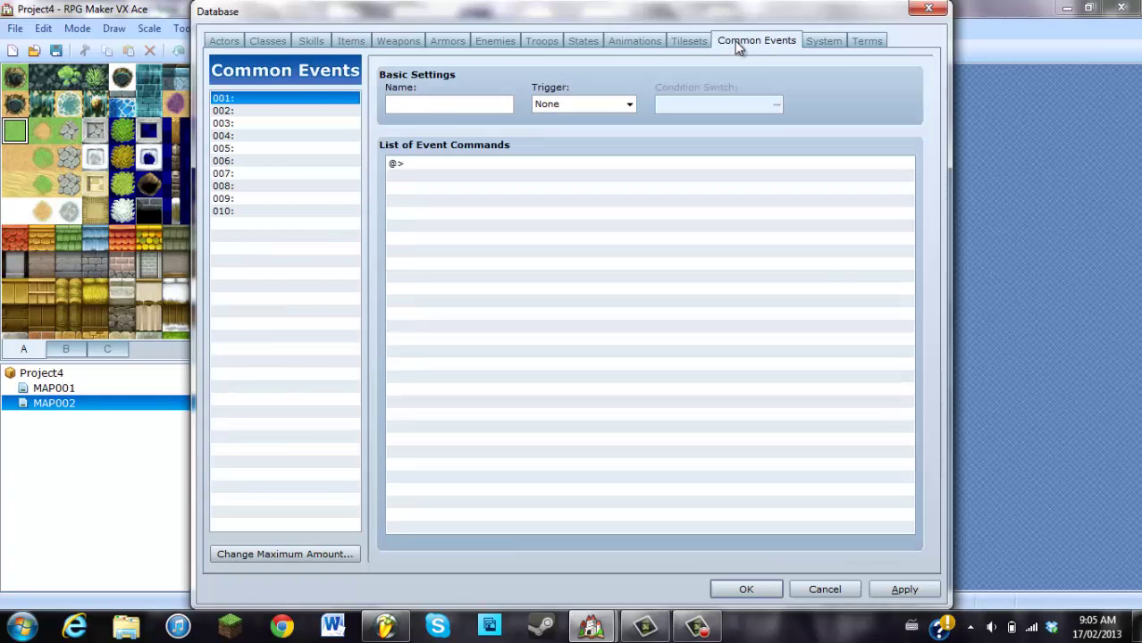
{"action": "left_click", "coordinate": [822, 41]}
{"action": "left_click", "coordinate": [865, 41]}
{"action": "left_click", "coordinate": [823, 41]}
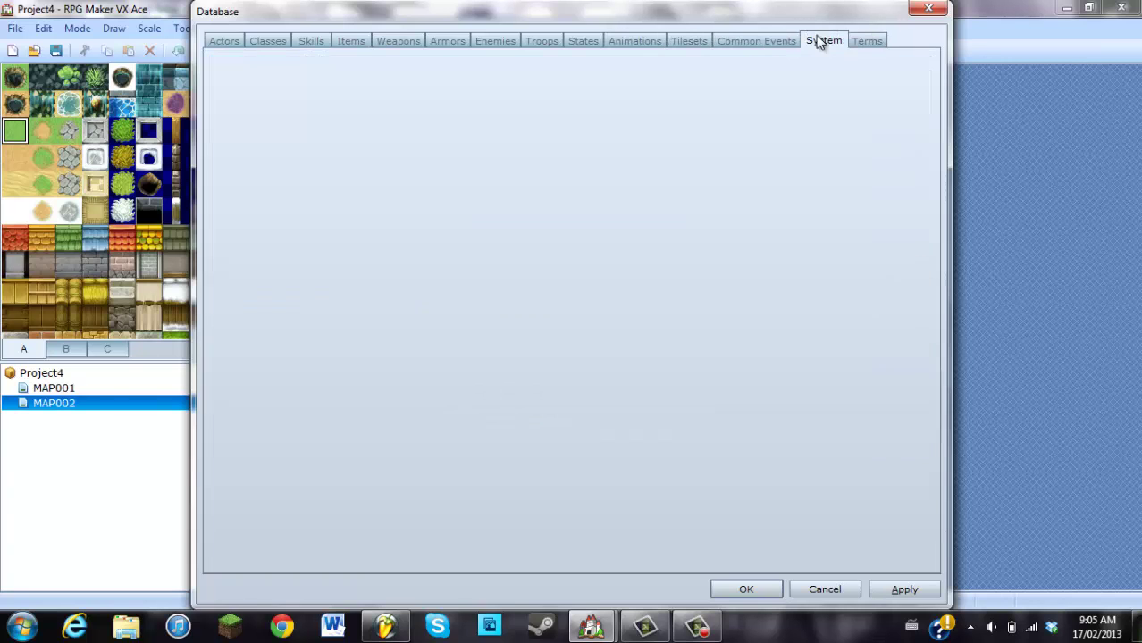
{"action": "left_click", "coordinate": [219, 41]}
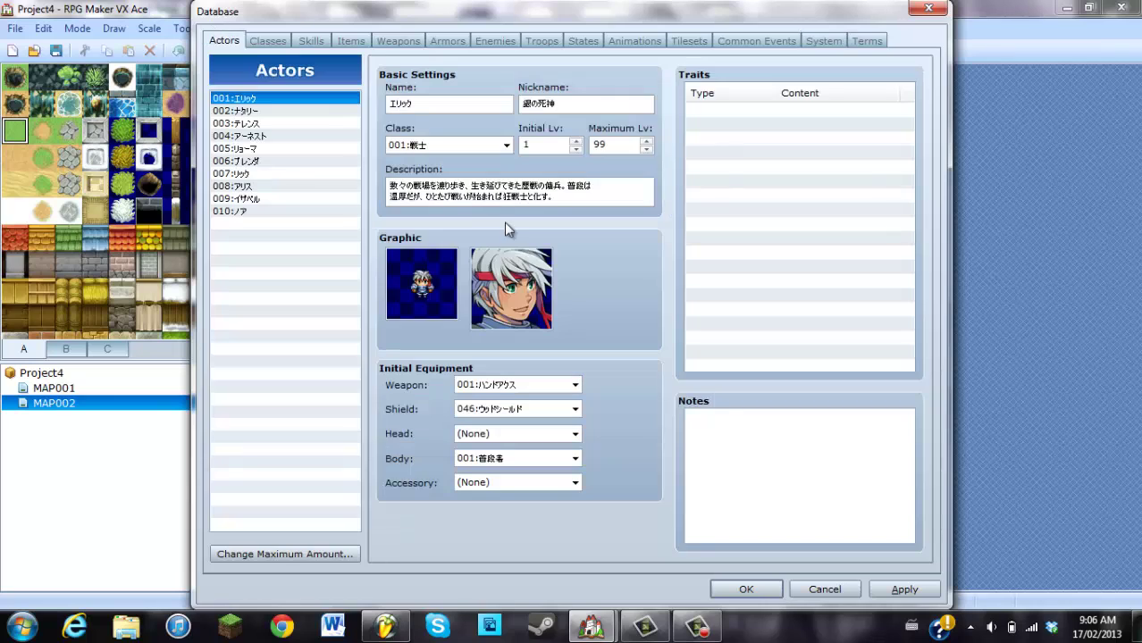
- Accept Project4's database changes, switch to the XAS demo project and close its database
{"action": "left_click", "coordinate": [744, 590]}
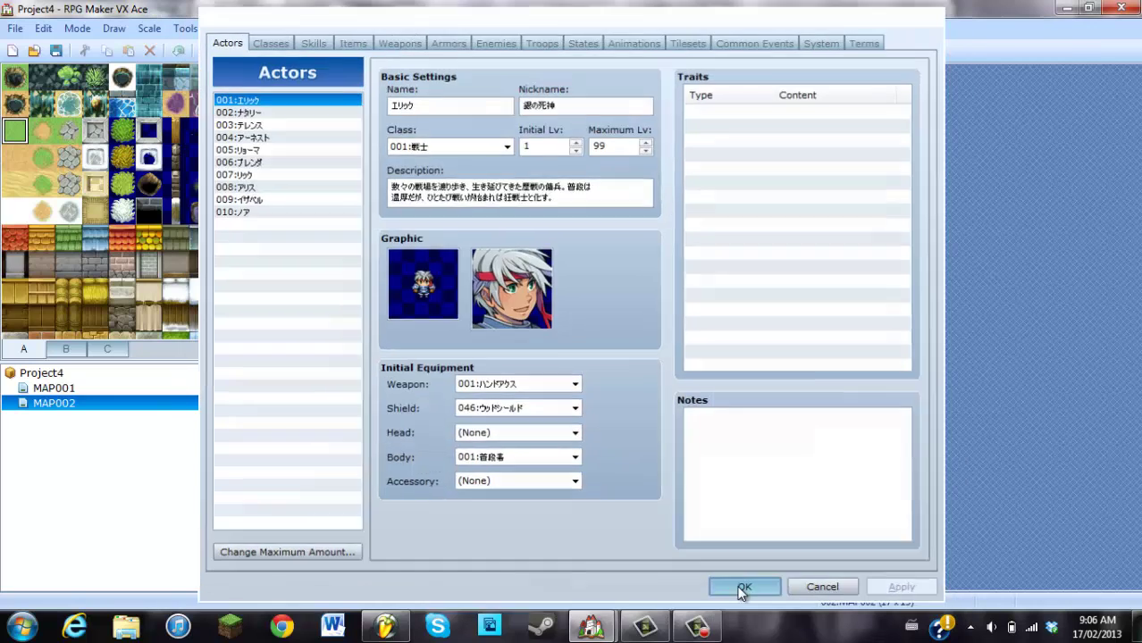
{"action": "mouse_move", "coordinate": [596, 631]}
{"action": "left_click", "coordinate": [675, 561]}
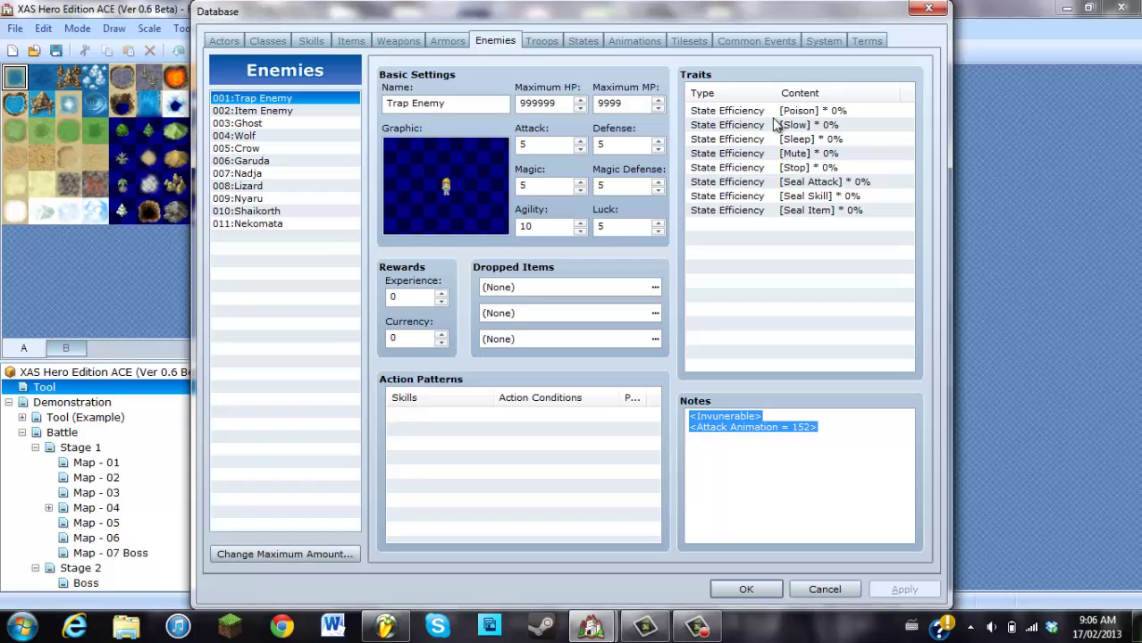
{"action": "left_click", "coordinate": [928, 8]}
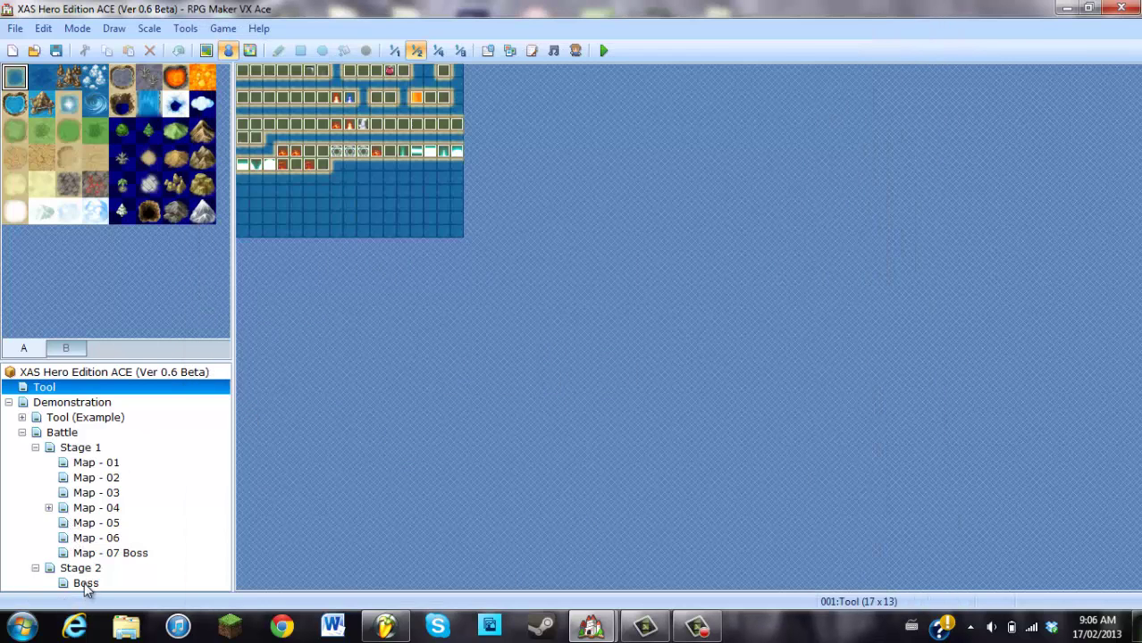
- Browse the demo's Battle and Stage 1 maps and examine the <Enemy3> event on Map - 02
{"action": "left_click", "coordinate": [83, 523]}
{"action": "left_click", "coordinate": [59, 434]}
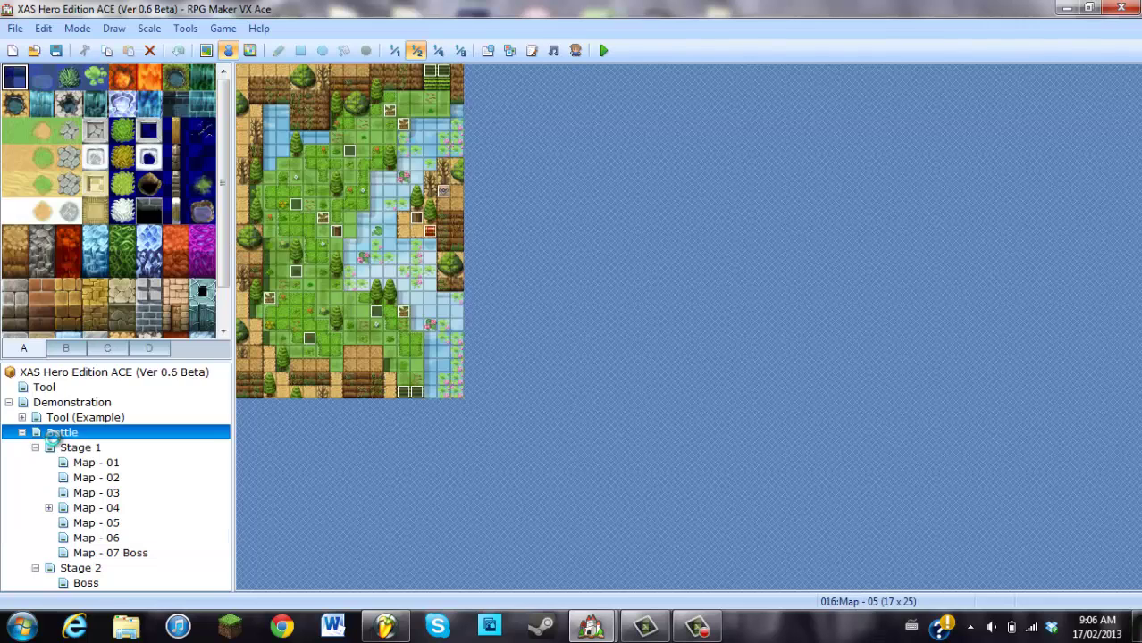
{"action": "left_click", "coordinate": [69, 462]}
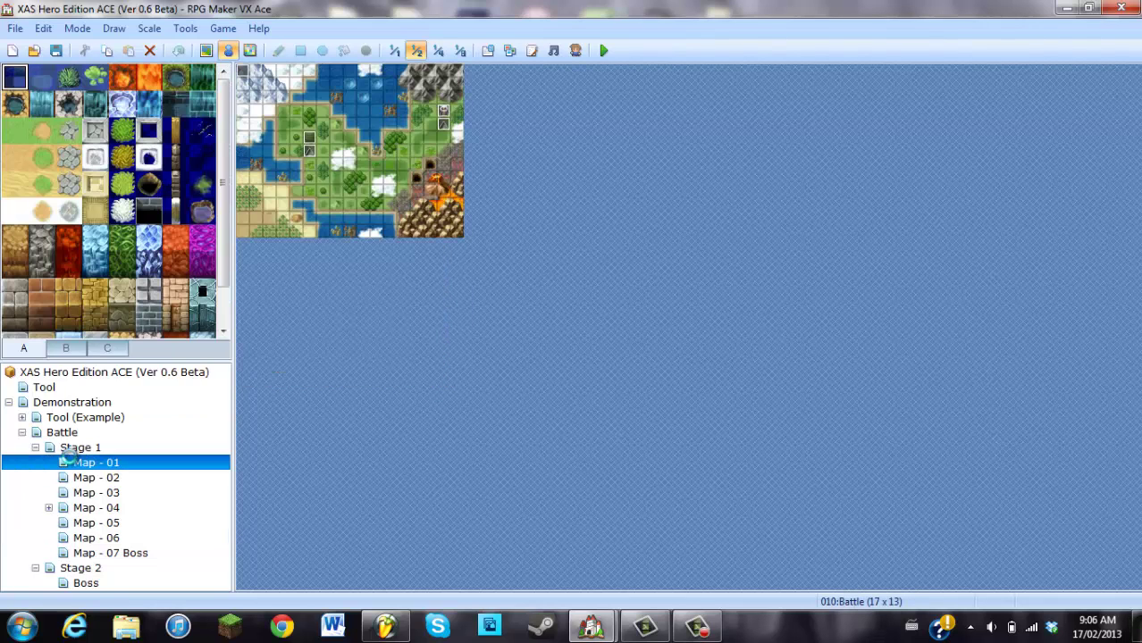
{"action": "left_click", "coordinate": [76, 478]}
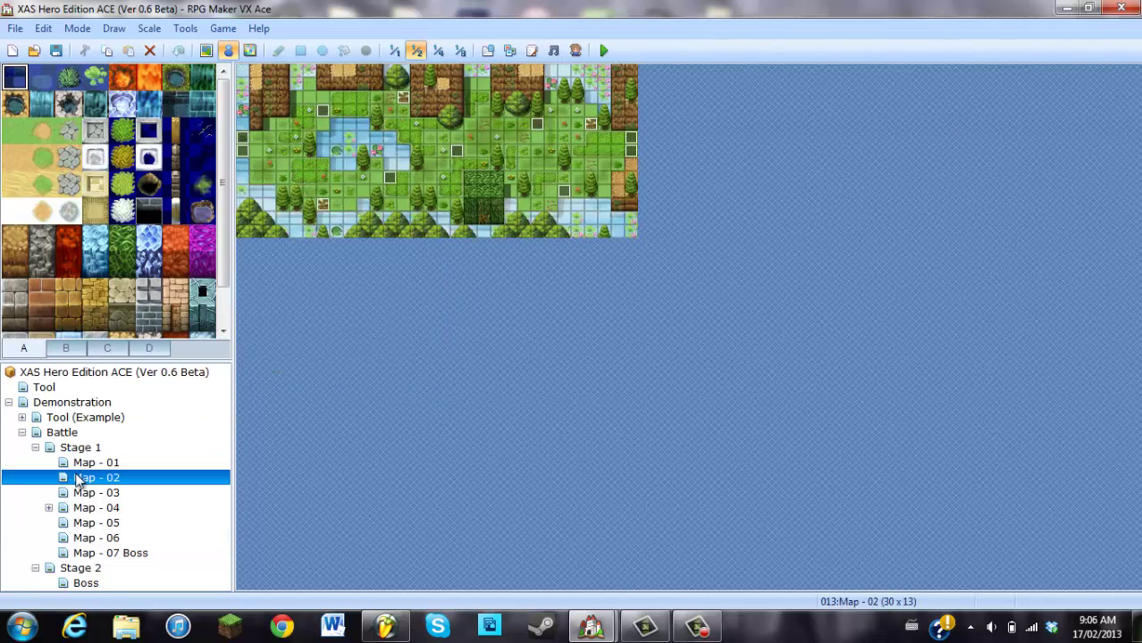
{"action": "double_click", "coordinate": [388, 179]}
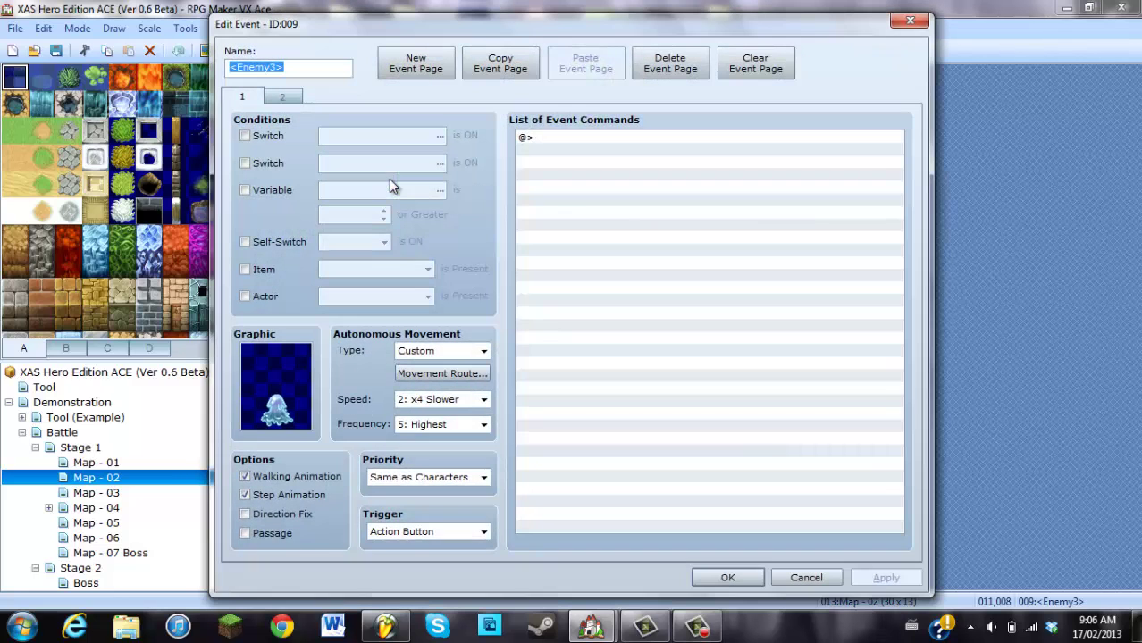
{"action": "left_click", "coordinate": [298, 69]}
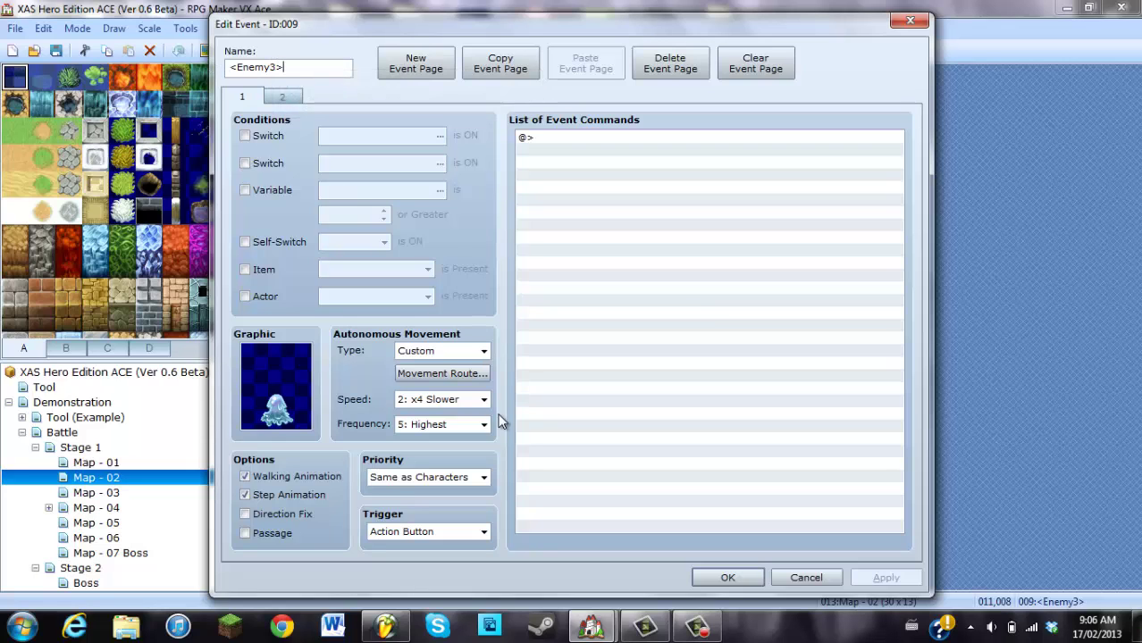
- Switch to Project4 and create a new event on MAP002 with the front-facing $E_Ghost graphic
{"action": "mouse_move", "coordinate": [589, 626]}
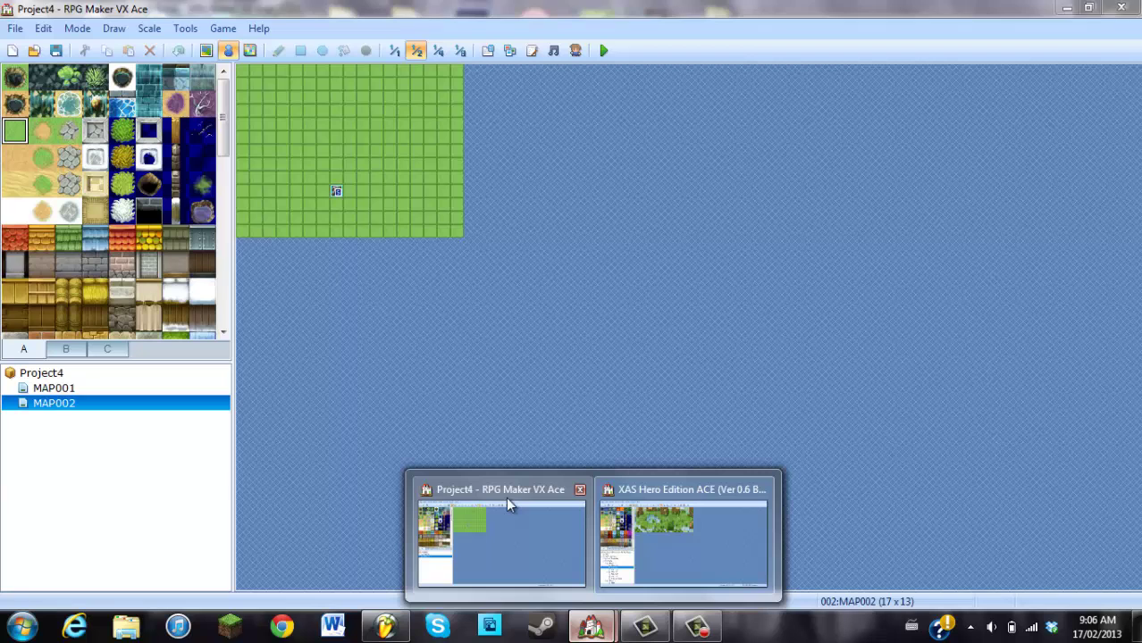
{"action": "left_click", "coordinate": [506, 497]}
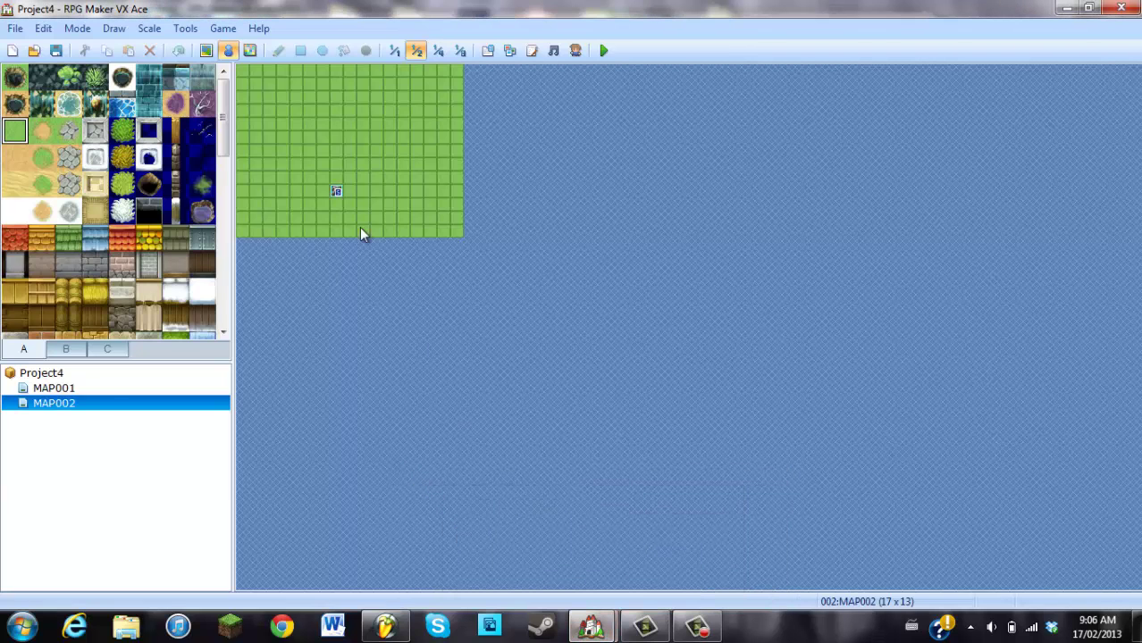
{"action": "double_click", "coordinate": [443, 163]}
{"action": "double_click", "coordinate": [306, 384]}
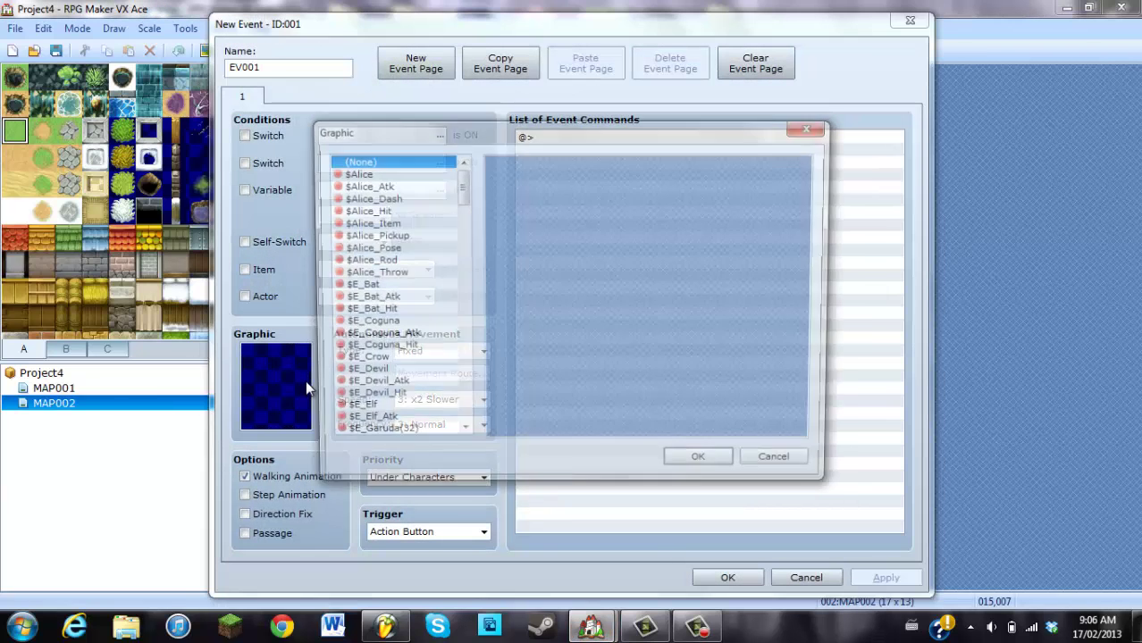
{"action": "scroll", "coordinate": [373, 261], "scroll_direction": "down", "scroll_amount": 6}
{"action": "left_click", "coordinate": [374, 260]}
{"action": "left_click", "coordinate": [411, 323]}
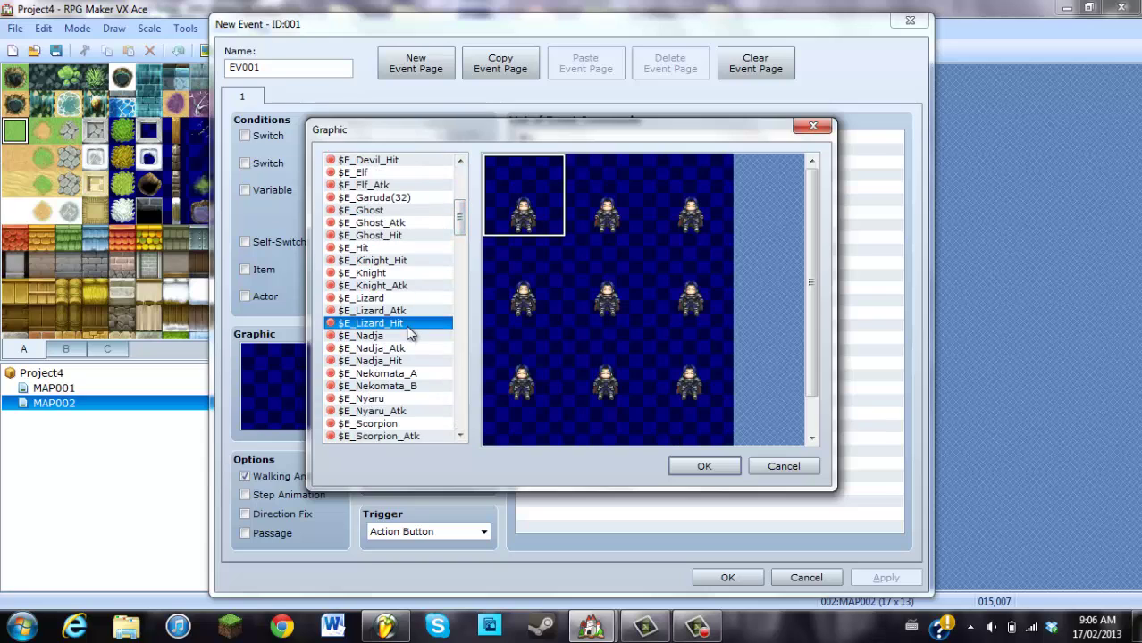
{"action": "left_click", "coordinate": [384, 235]}
{"action": "left_click", "coordinate": [372, 210]}
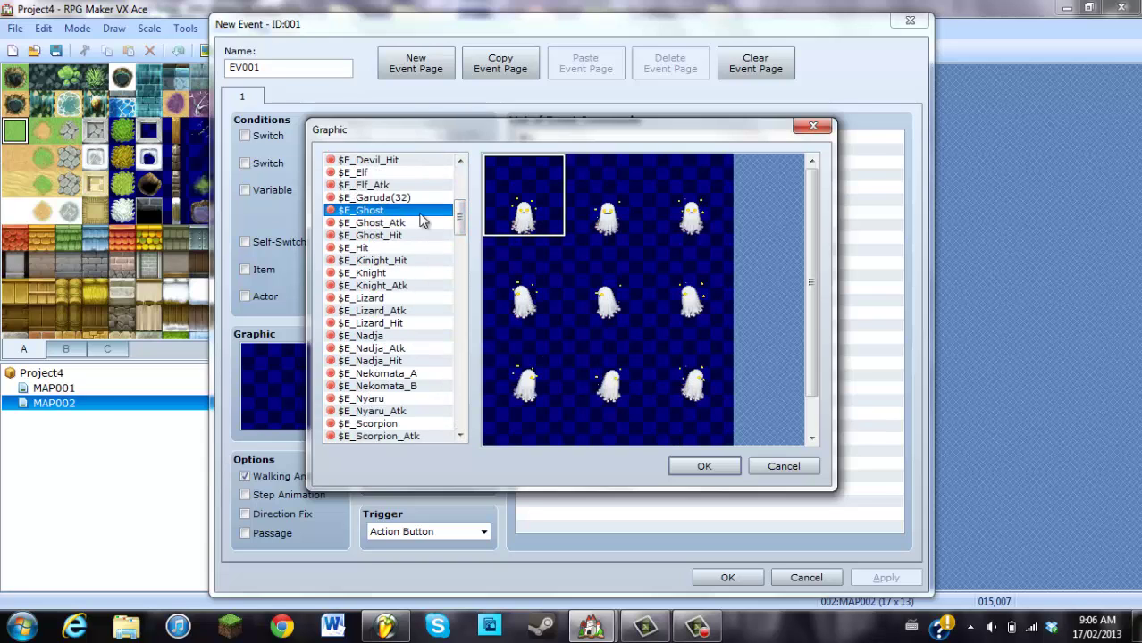
{"action": "double_click", "coordinate": [541, 200]}
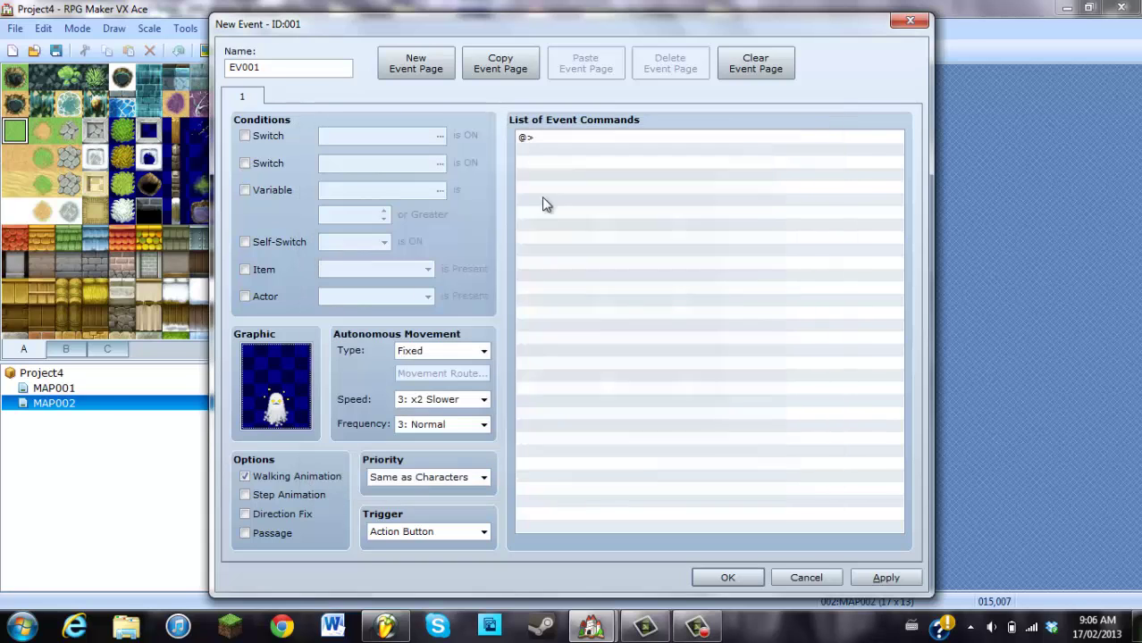
- Compare with the demo enemy's options and enable both Walking Animation and Step Animation for the ghost event
{"action": "left_click", "coordinate": [244, 477]}
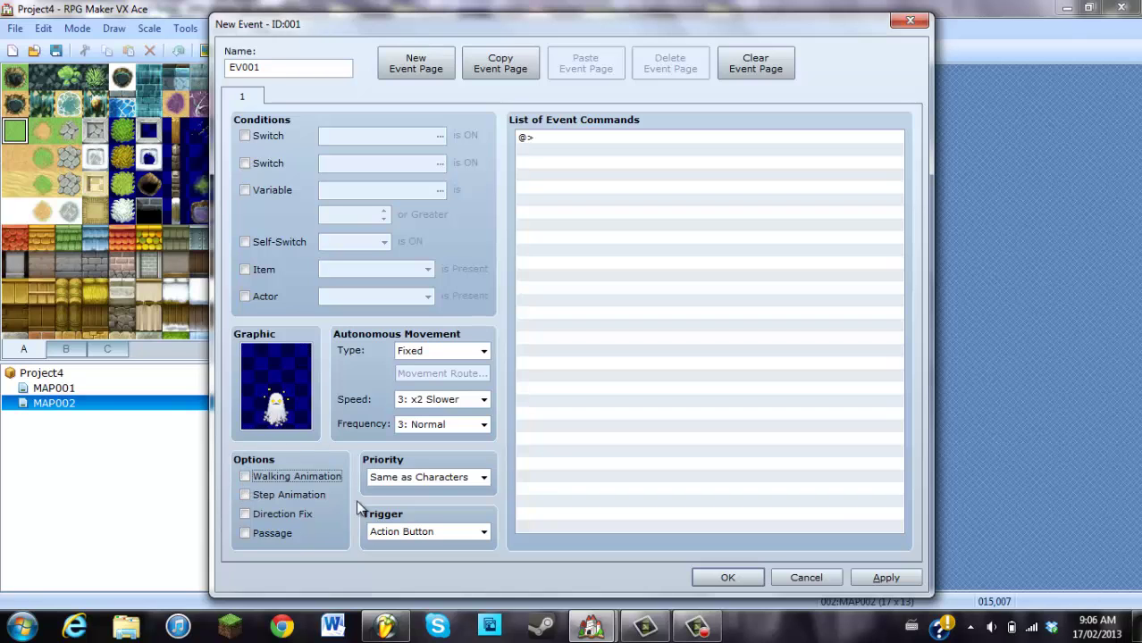
{"action": "mouse_move", "coordinate": [591, 625]}
{"action": "left_click", "coordinate": [670, 566]}
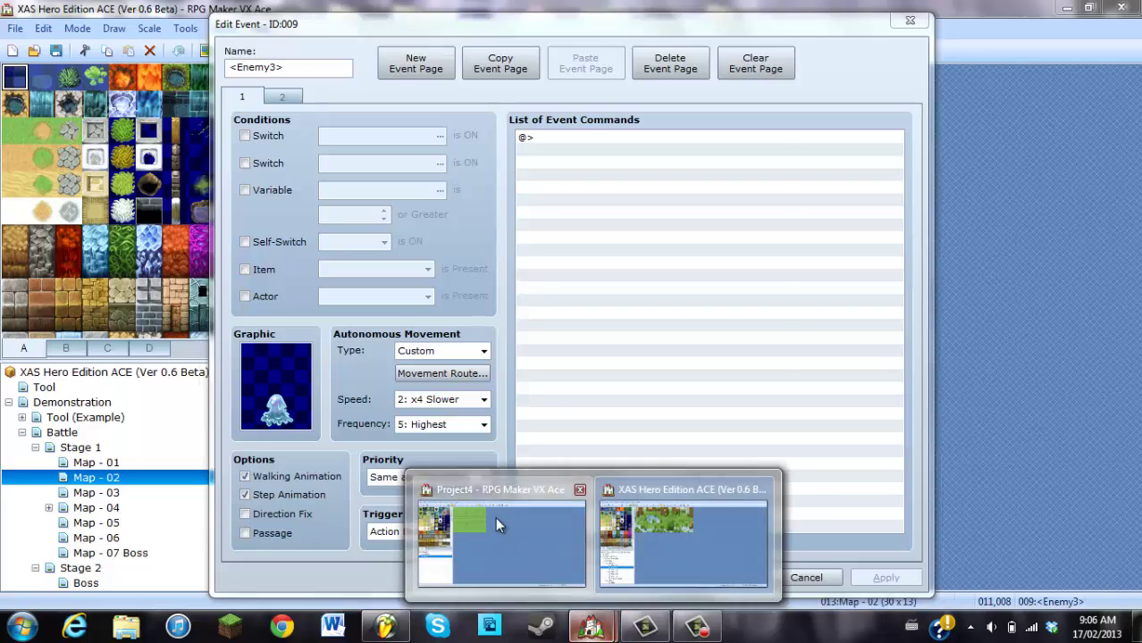
{"action": "left_click", "coordinate": [495, 518]}
{"action": "left_click", "coordinate": [246, 495]}
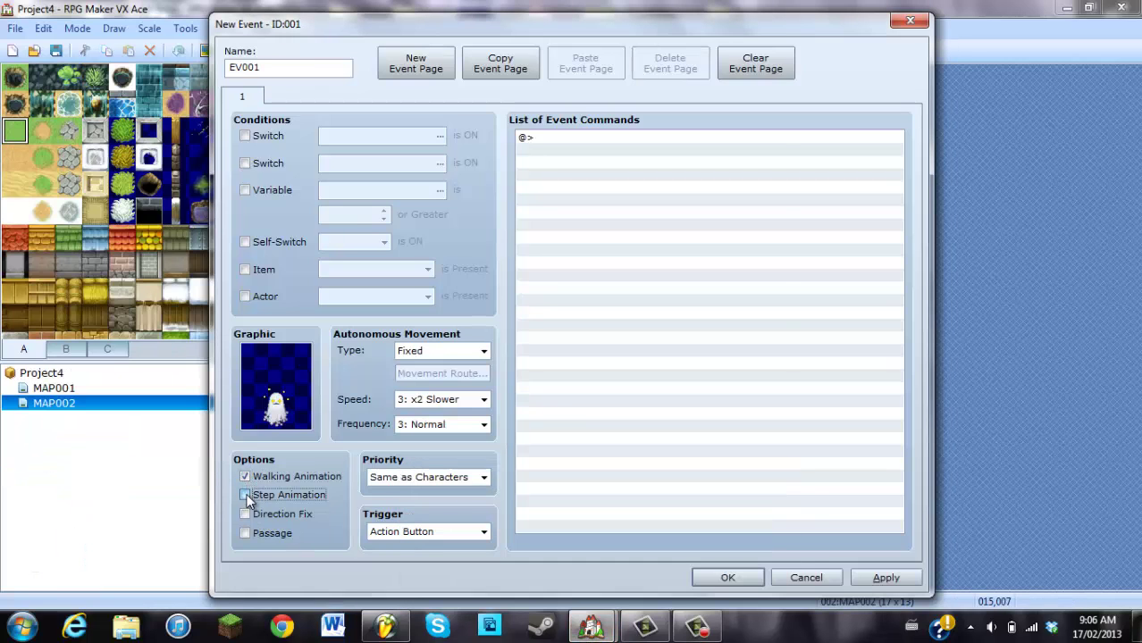
- Give the ghost event a custom movement route of three Move a Random Direction commands followed by a 60-frame wait
{"action": "left_click", "coordinate": [482, 351]}
{"action": "left_click", "coordinate": [472, 404]}
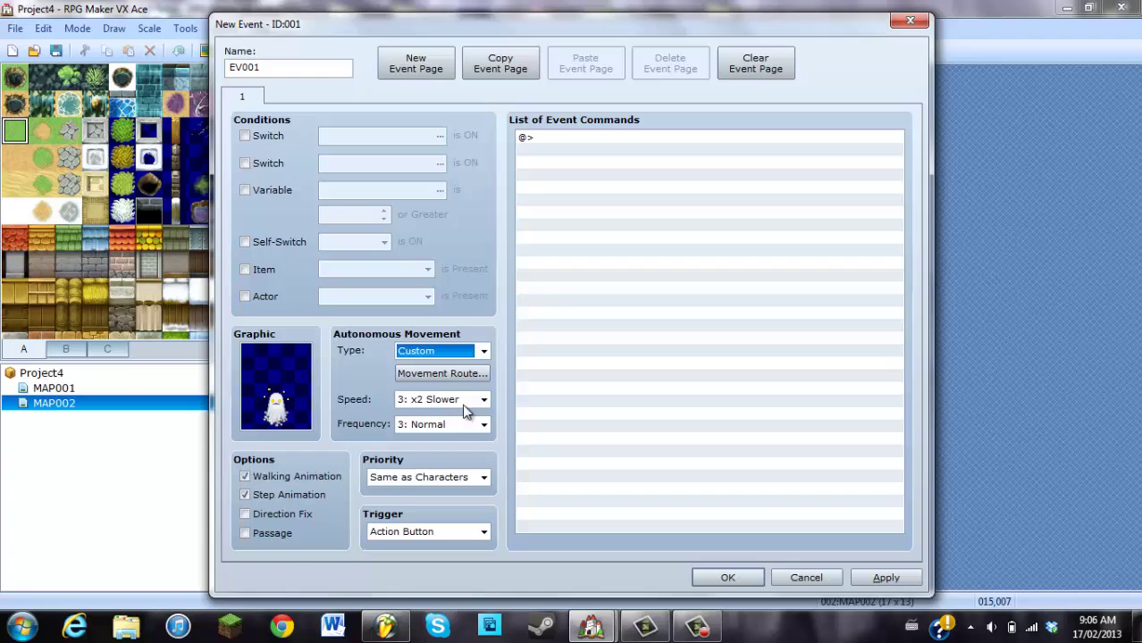
{"action": "left_click", "coordinate": [458, 374]}
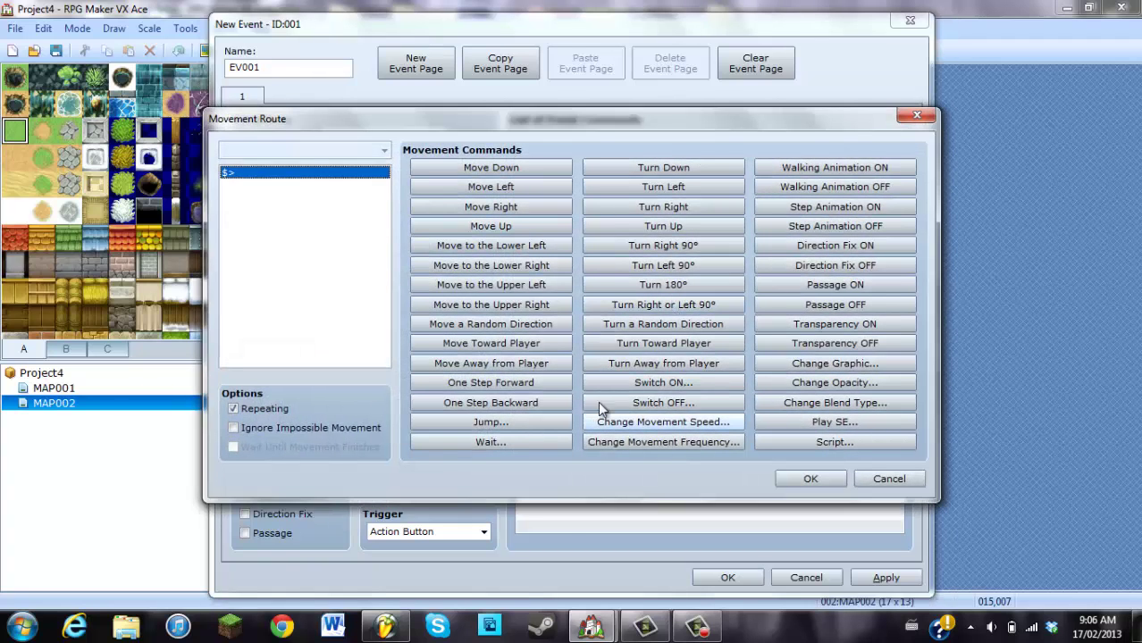
{"action": "left_click", "coordinate": [514, 326]}
{"action": "left_click", "coordinate": [514, 325]}
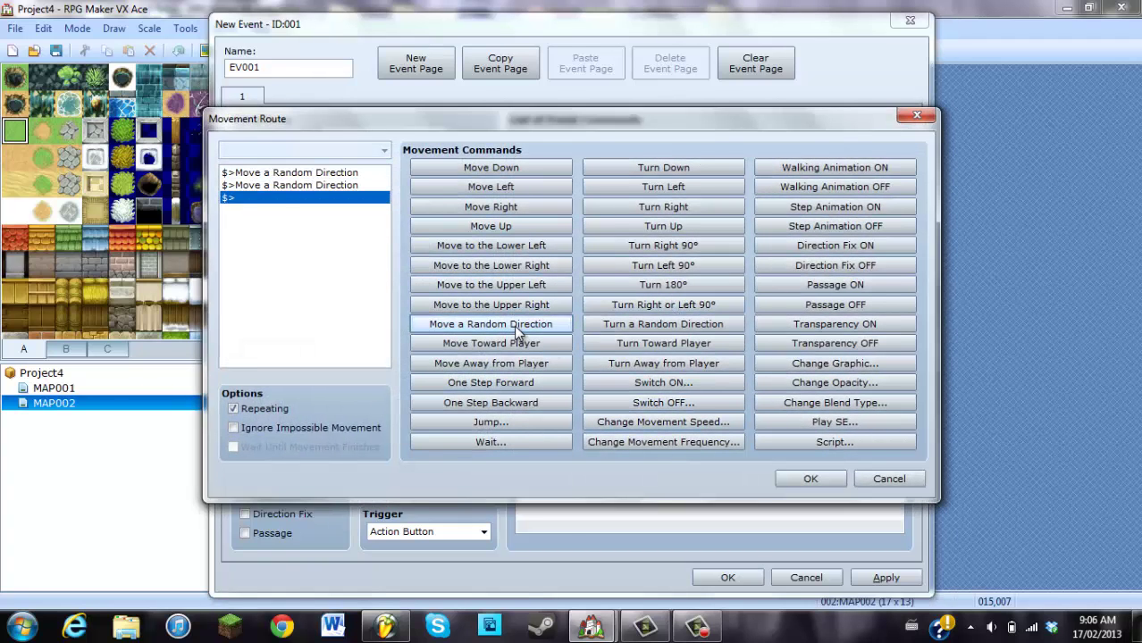
{"action": "left_click", "coordinate": [514, 326]}
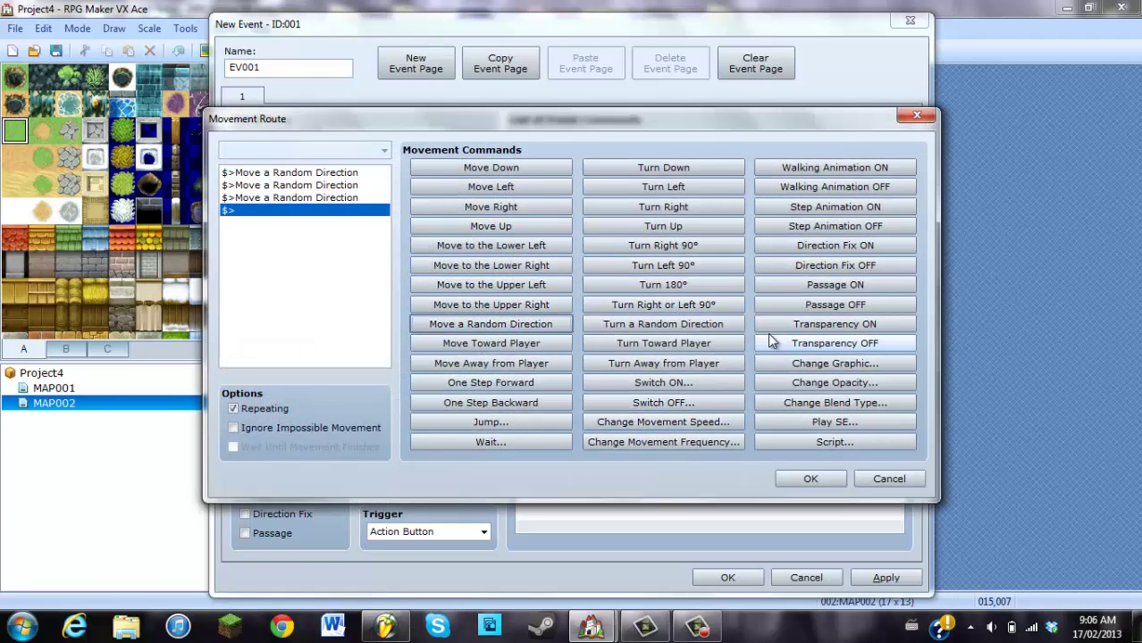
{"action": "left_click", "coordinate": [538, 444]}
{"action": "left_click", "coordinate": [490, 482]}
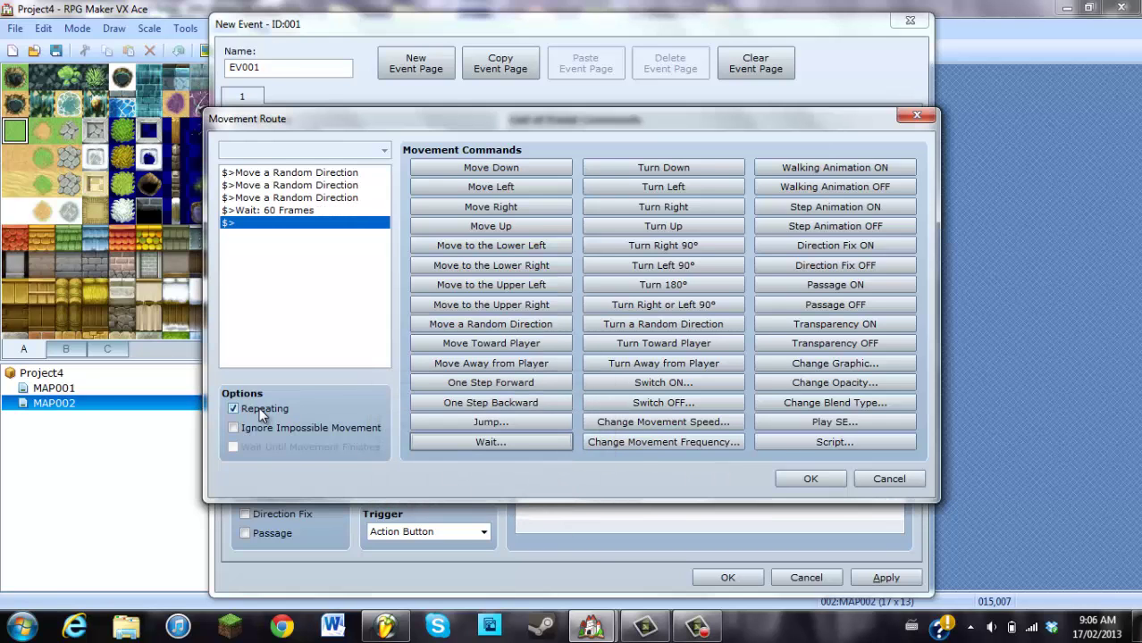
{"action": "left_click", "coordinate": [811, 480]}
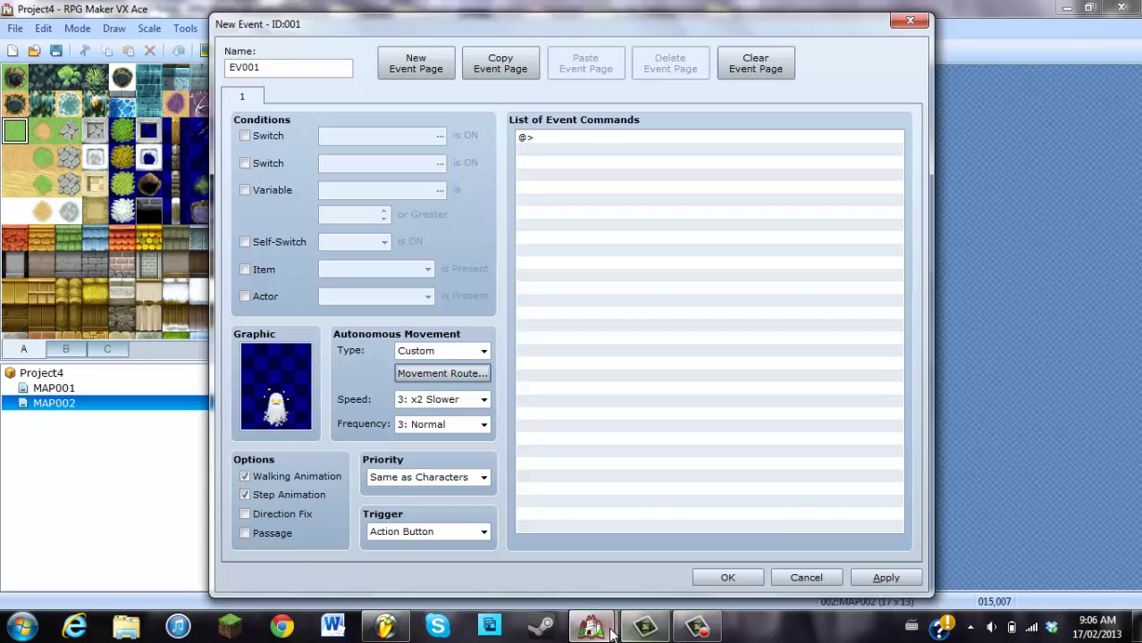
- Set the ghost event's speed to 2: x4 Slower and frequency to 5: Highest, and name it <Enemy1>
{"action": "mouse_move", "coordinate": [612, 625]}
{"action": "left_click", "coordinate": [476, 402]}
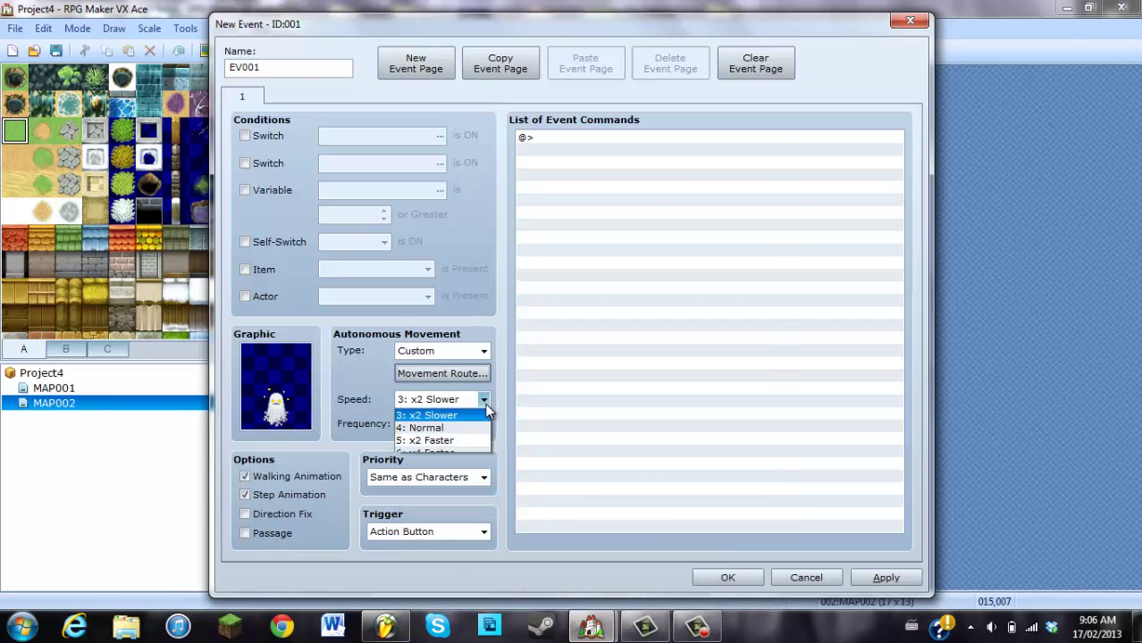
{"action": "left_click", "coordinate": [471, 428]}
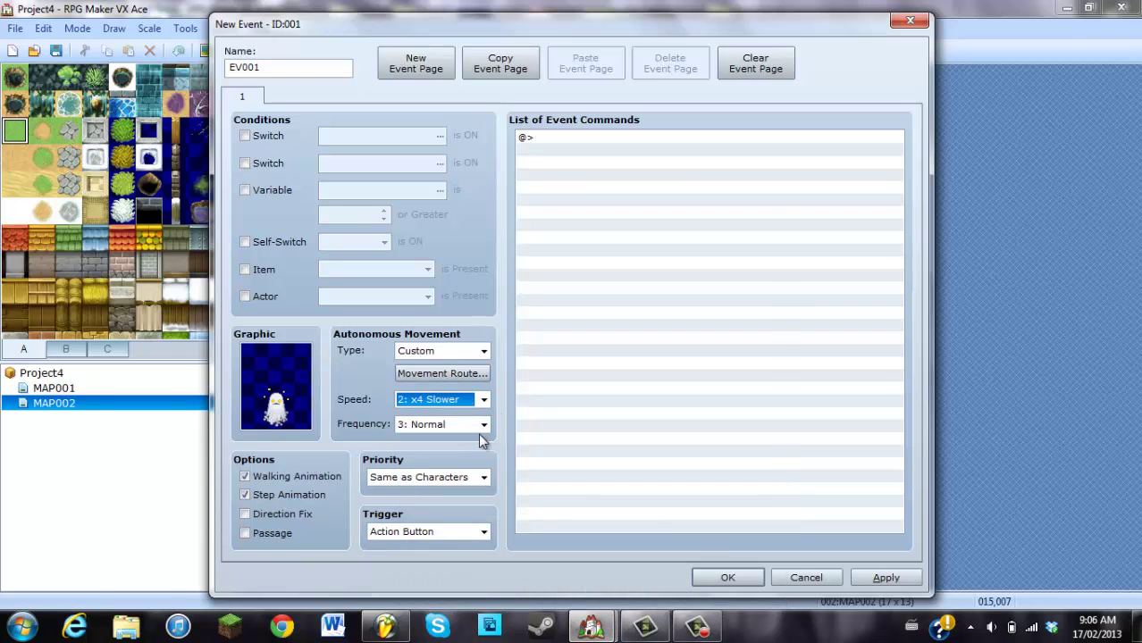
{"action": "left_click", "coordinate": [483, 424]}
{"action": "left_click", "coordinate": [469, 492]}
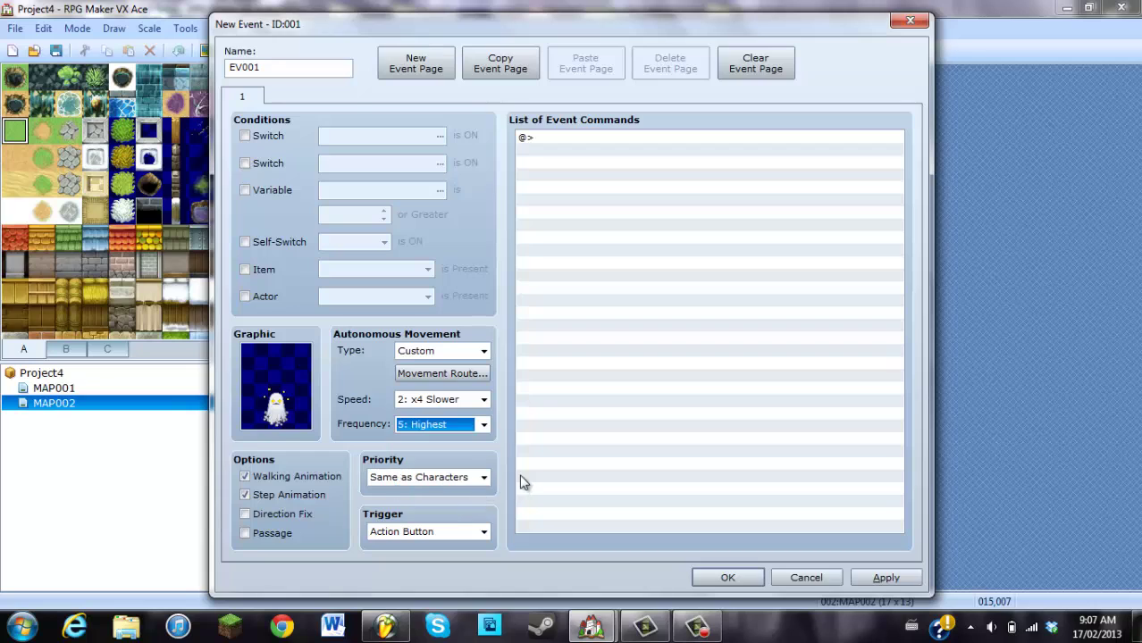
{"action": "double_click", "coordinate": [289, 71]}
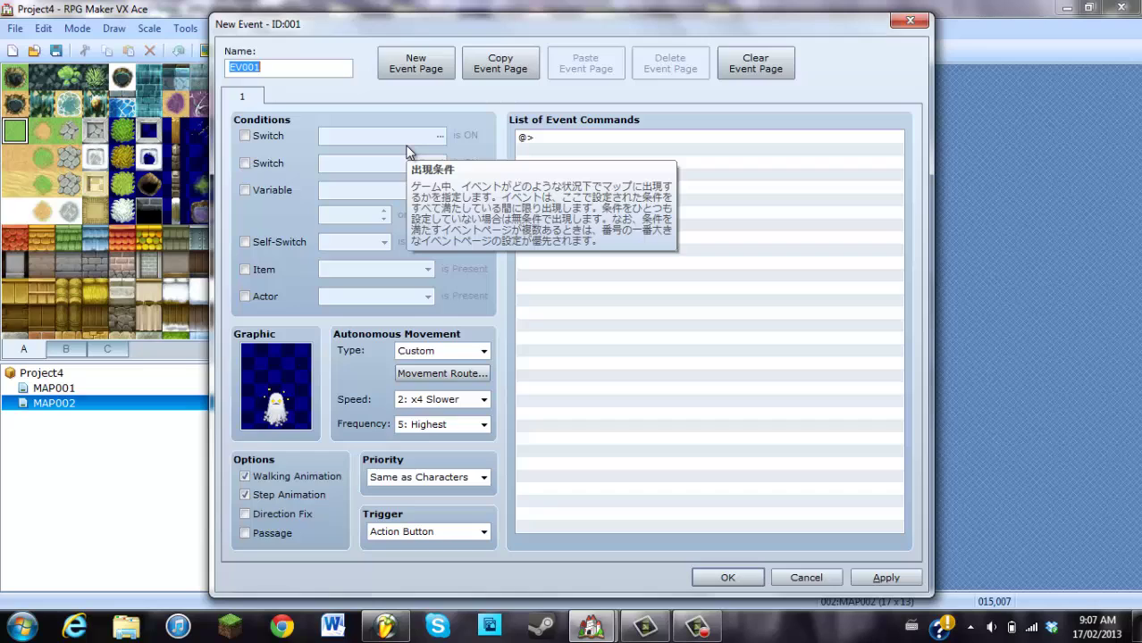
{"action": "type", "text": "<Enemy1>"}
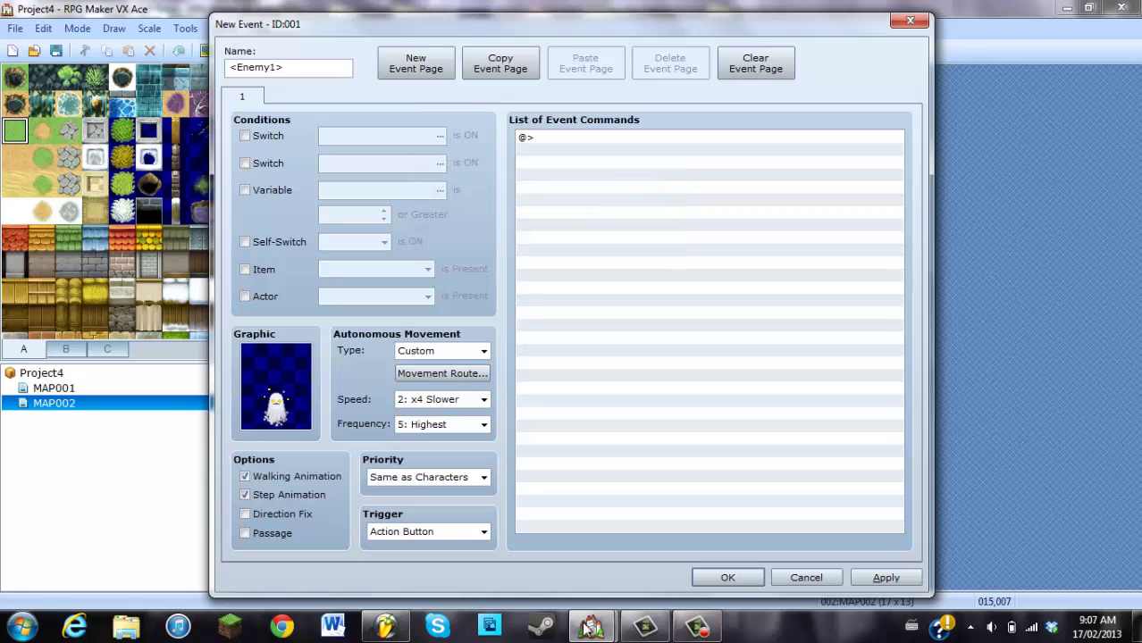
- Examine the second page of the demo's <Enemy3> event and return to the ghost event in Project4
{"action": "mouse_move", "coordinate": [586, 626]}
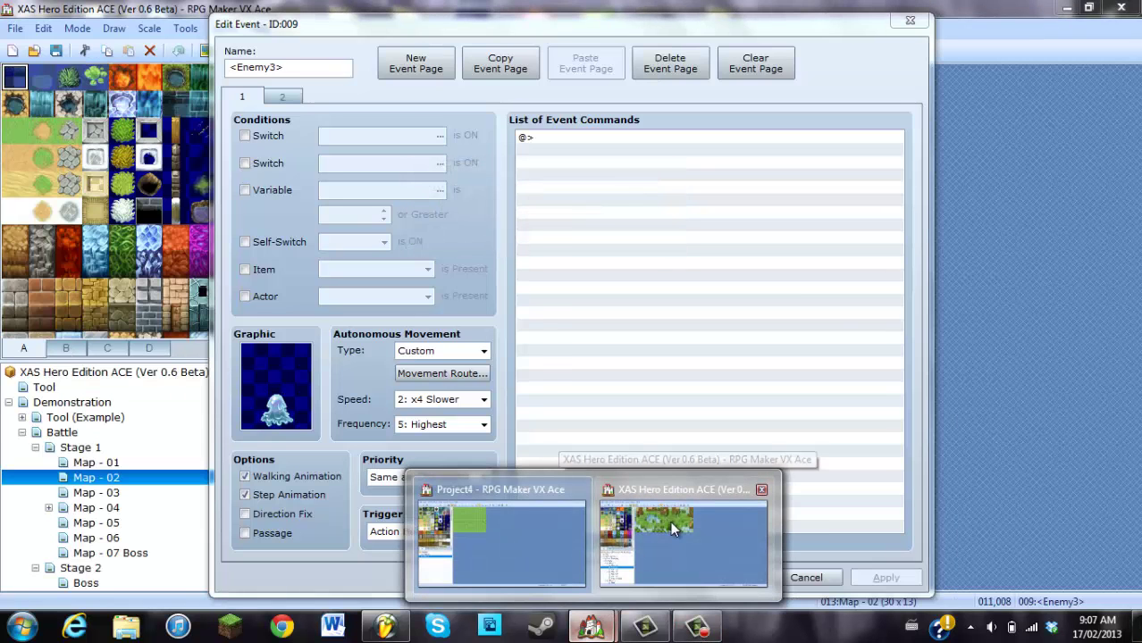
{"action": "left_click", "coordinate": [629, 515]}
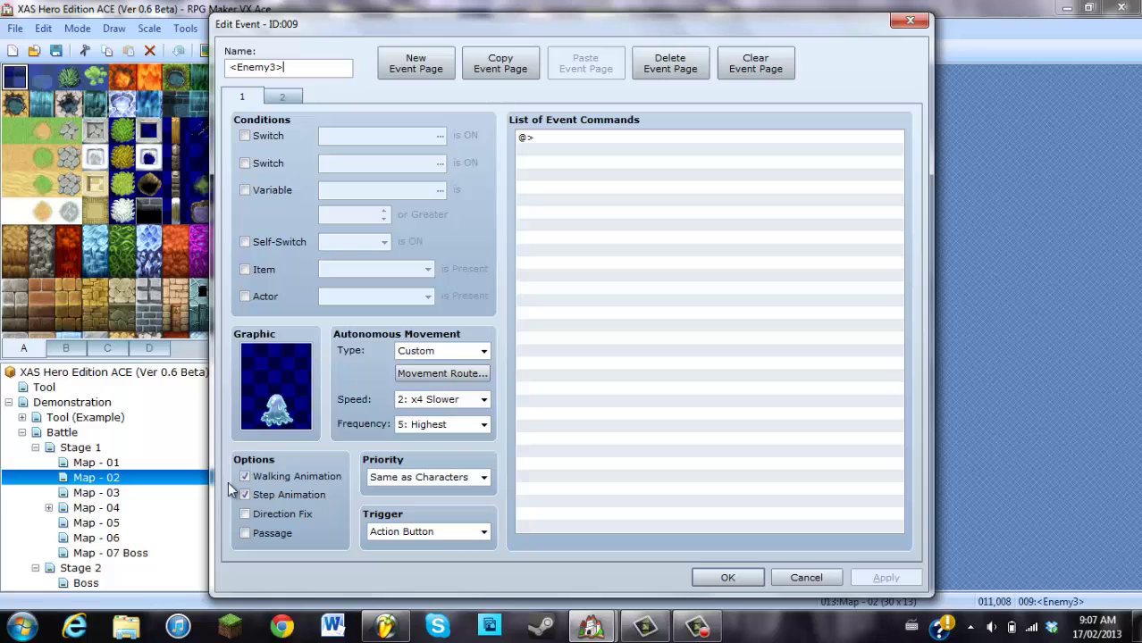
{"action": "left_click", "coordinate": [286, 98]}
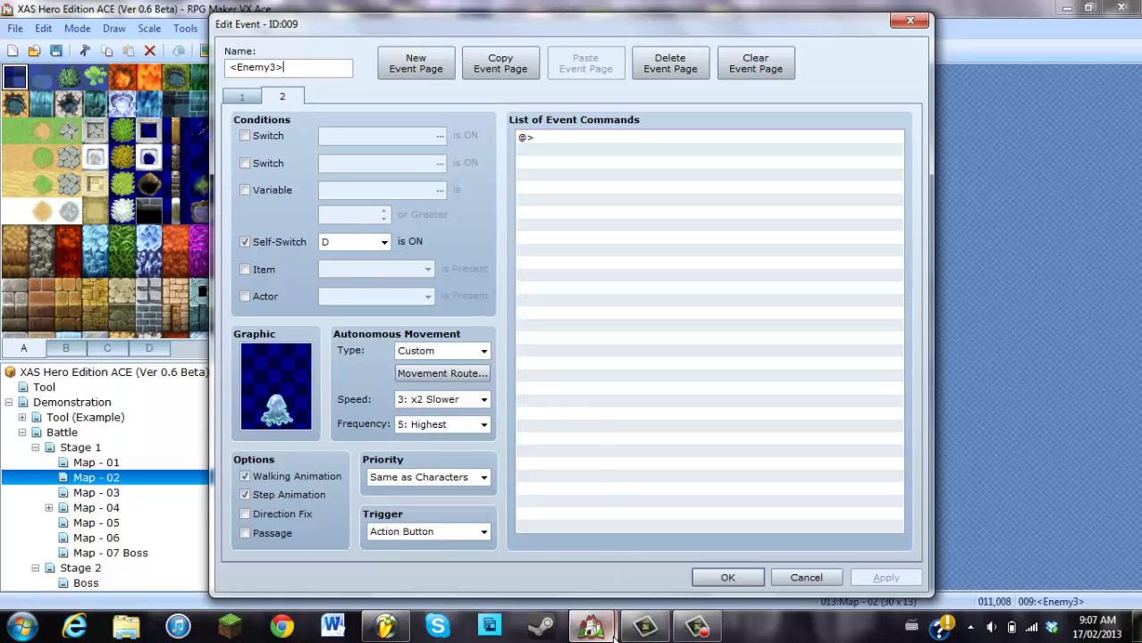
{"action": "mouse_move", "coordinate": [613, 630]}
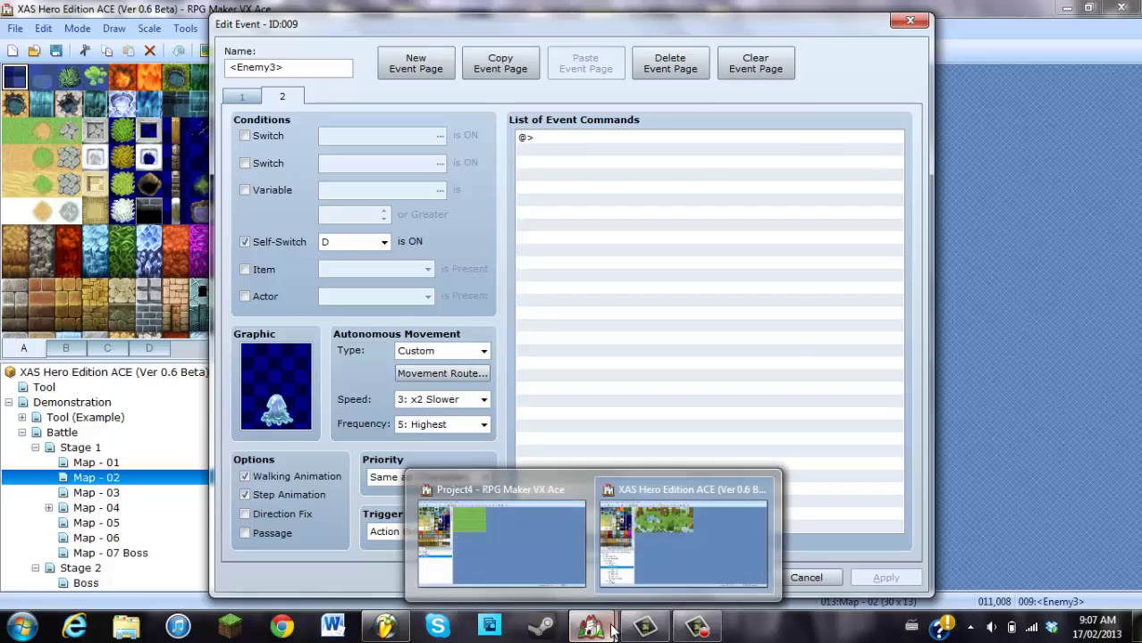
{"action": "left_click", "coordinate": [510, 524]}
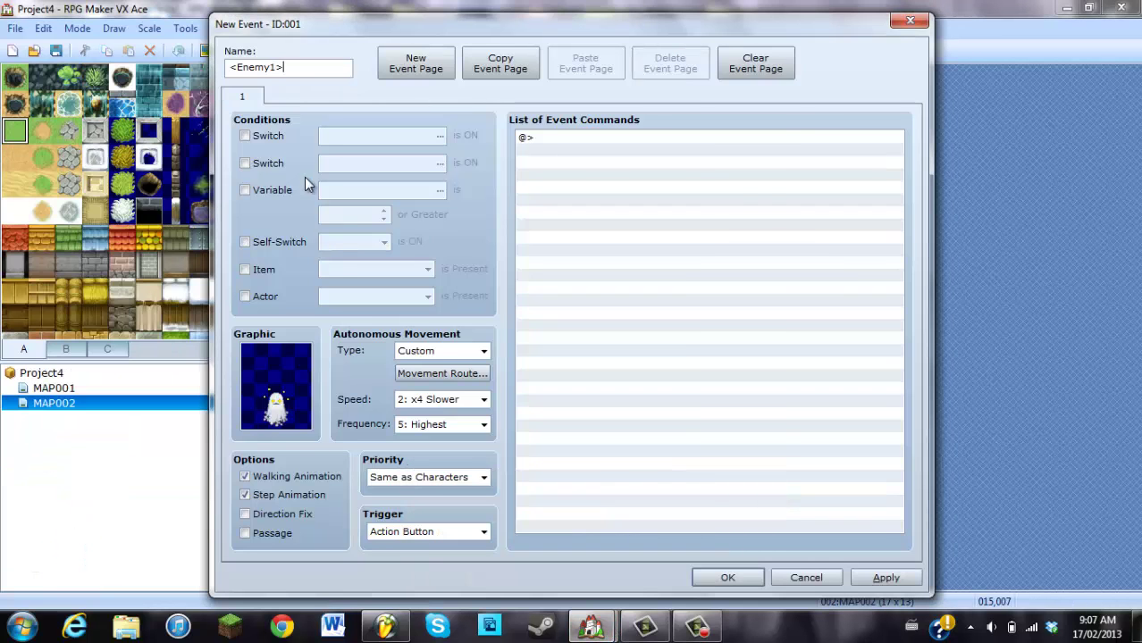
{"action": "left_click", "coordinate": [245, 242]}
{"action": "left_click", "coordinate": [383, 242]}
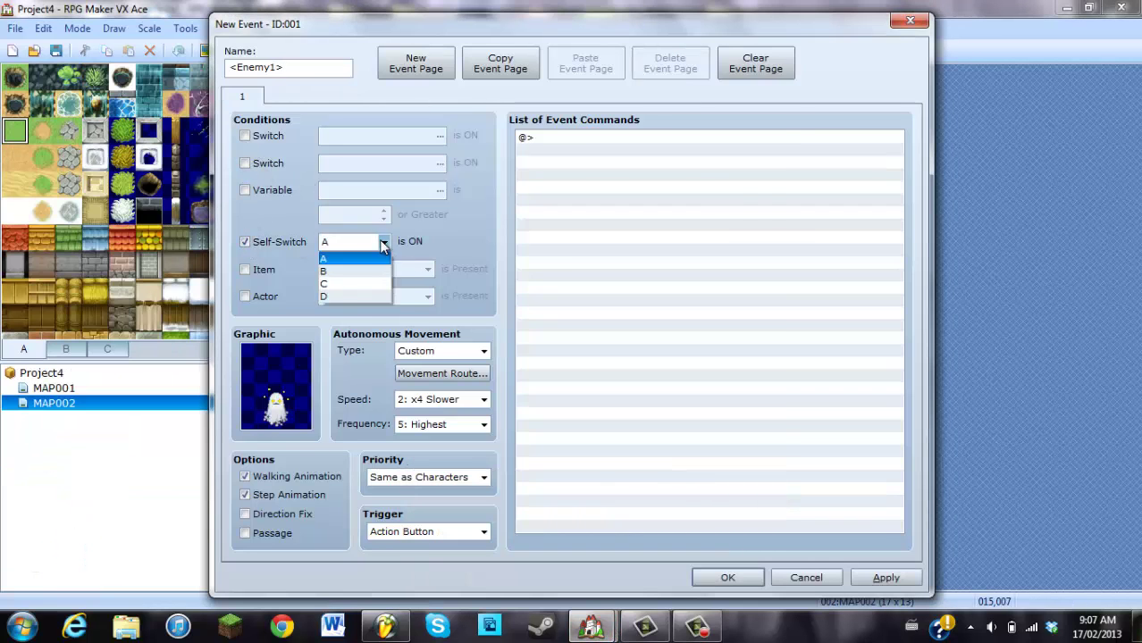
{"action": "left_click", "coordinate": [351, 296]}
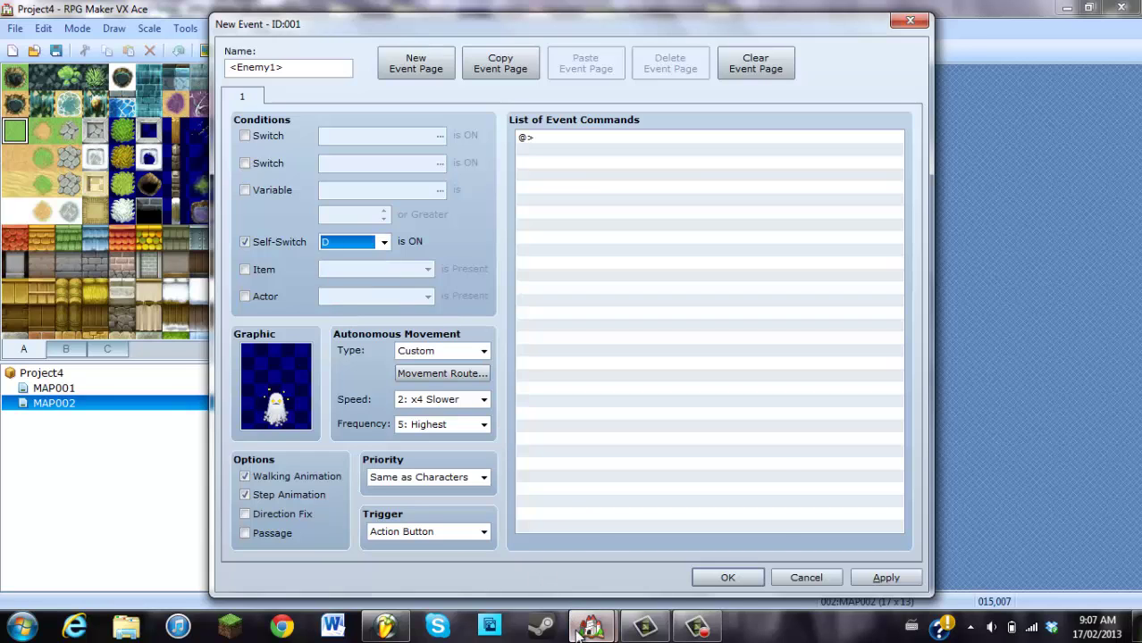
{"action": "mouse_move", "coordinate": [578, 633]}
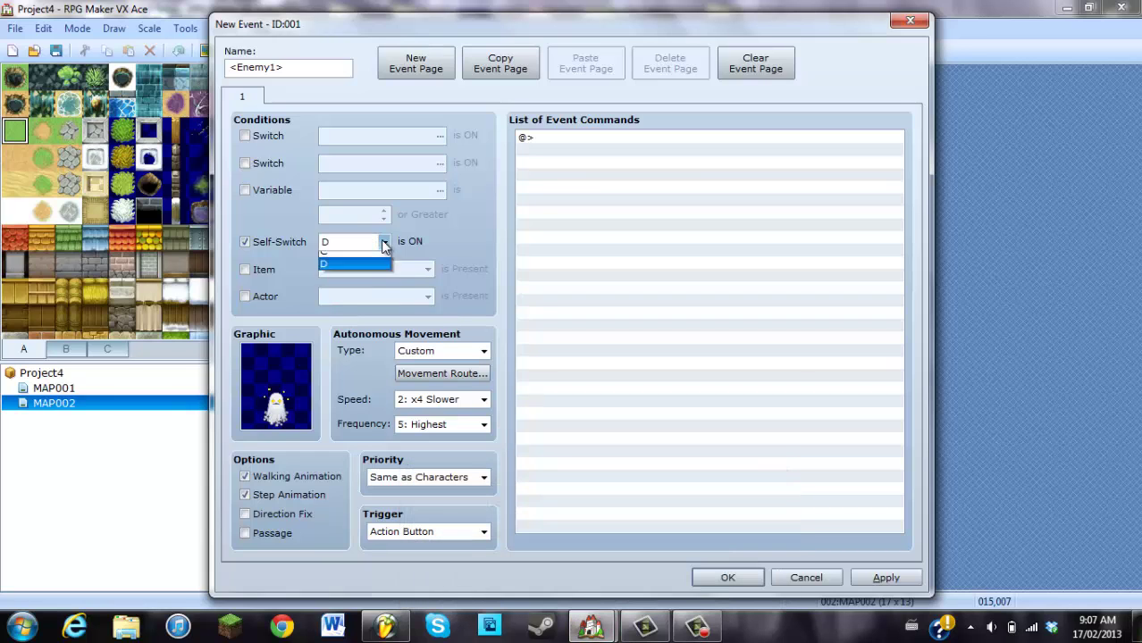
{"action": "left_click", "coordinate": [354, 242]}
{"action": "left_click", "coordinate": [248, 242]}
{"action": "left_click", "coordinate": [245, 242]}
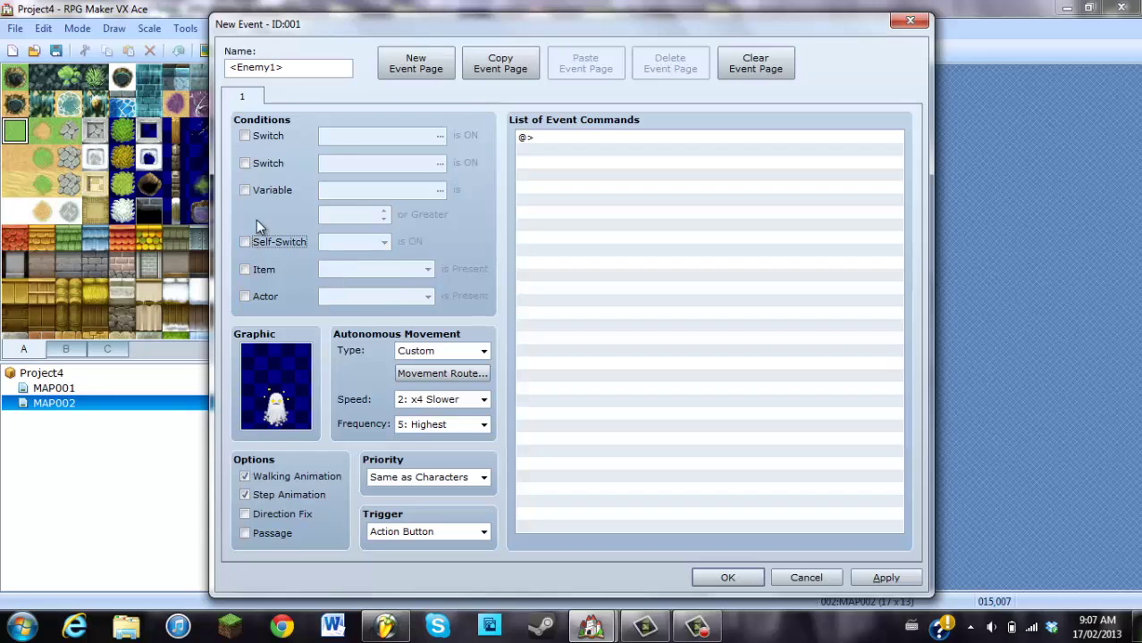
- Add a second page to the <Enemy1> event, conditioned on Self-Switch D being ON
{"action": "left_click", "coordinate": [416, 64]}
{"action": "left_click", "coordinate": [247, 242]}
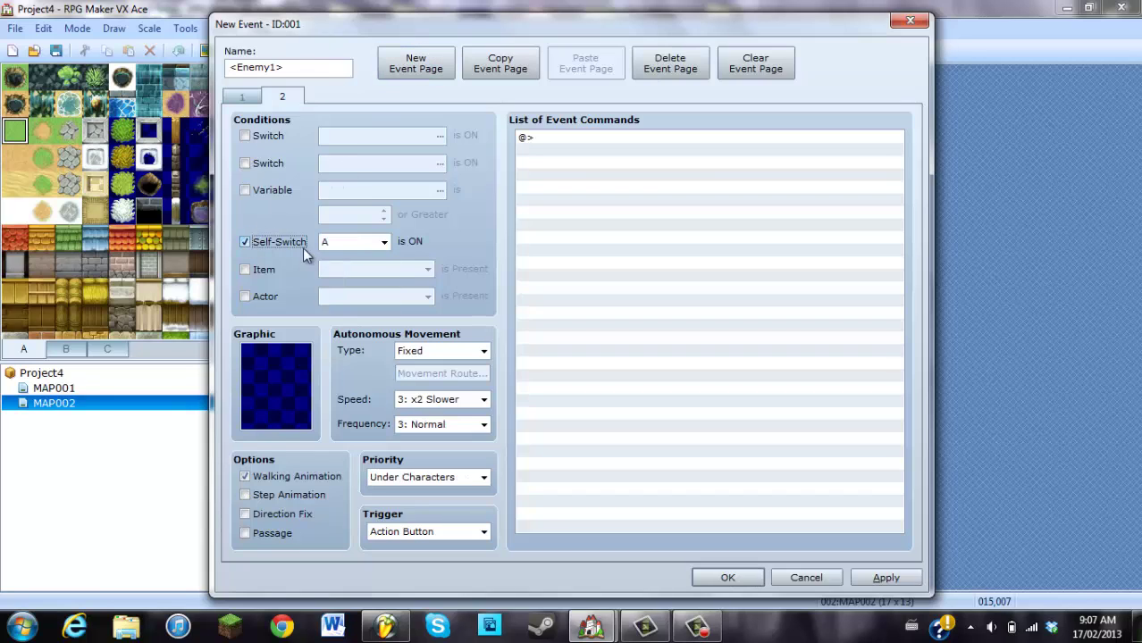
{"action": "left_click", "coordinate": [383, 241]}
{"action": "left_click", "coordinate": [352, 294]}
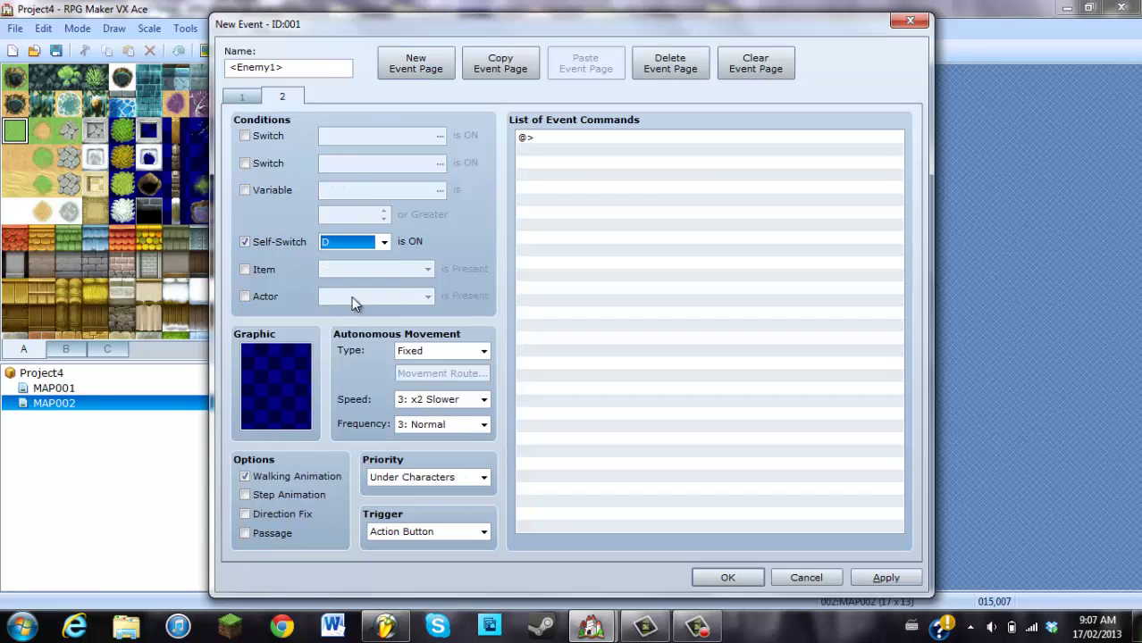
- Assign the front-facing $E_Ghost sprite as the second page's graphic and compare it with the first page
{"action": "double_click", "coordinate": [288, 374]}
{"action": "left_click_drag", "start_coordinate": [457, 185], "coordinate": [458, 217]}
{"action": "left_click", "coordinate": [384, 248]}
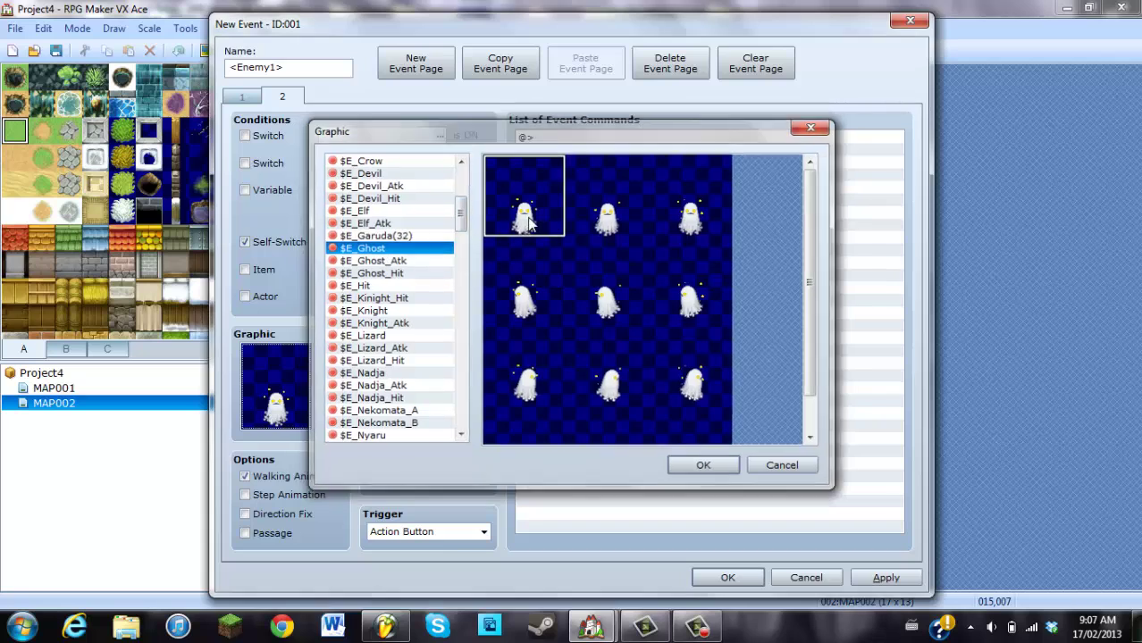
{"action": "double_click", "coordinate": [527, 225]}
{"action": "left_click", "coordinate": [249, 99]}
{"action": "left_click", "coordinate": [281, 96]}
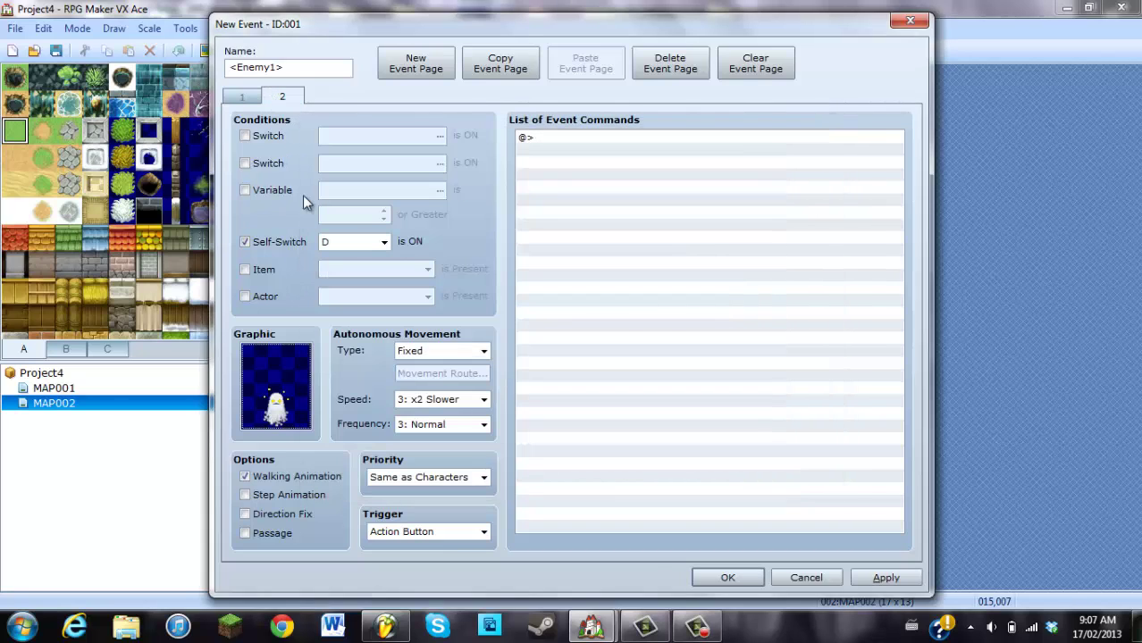
- Copy all movement route commands from the second page of <Enemy3> in the XAS Hero Edition ACE demo
{"action": "mouse_move", "coordinate": [594, 630]}
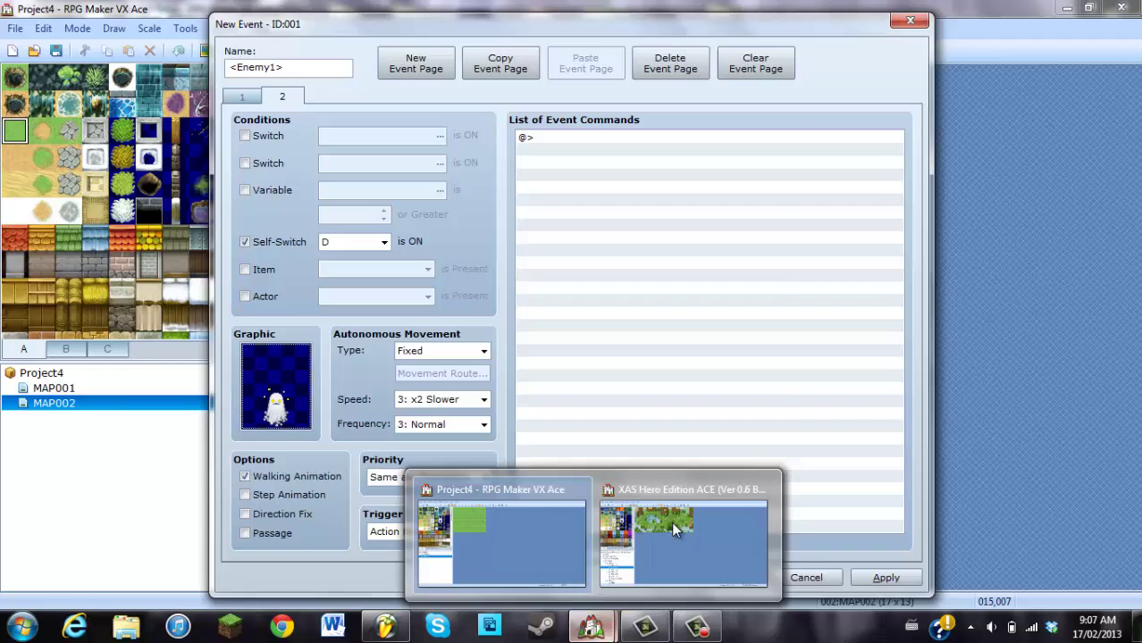
{"action": "left_click", "coordinate": [713, 492]}
{"action": "left_click", "coordinate": [478, 374]}
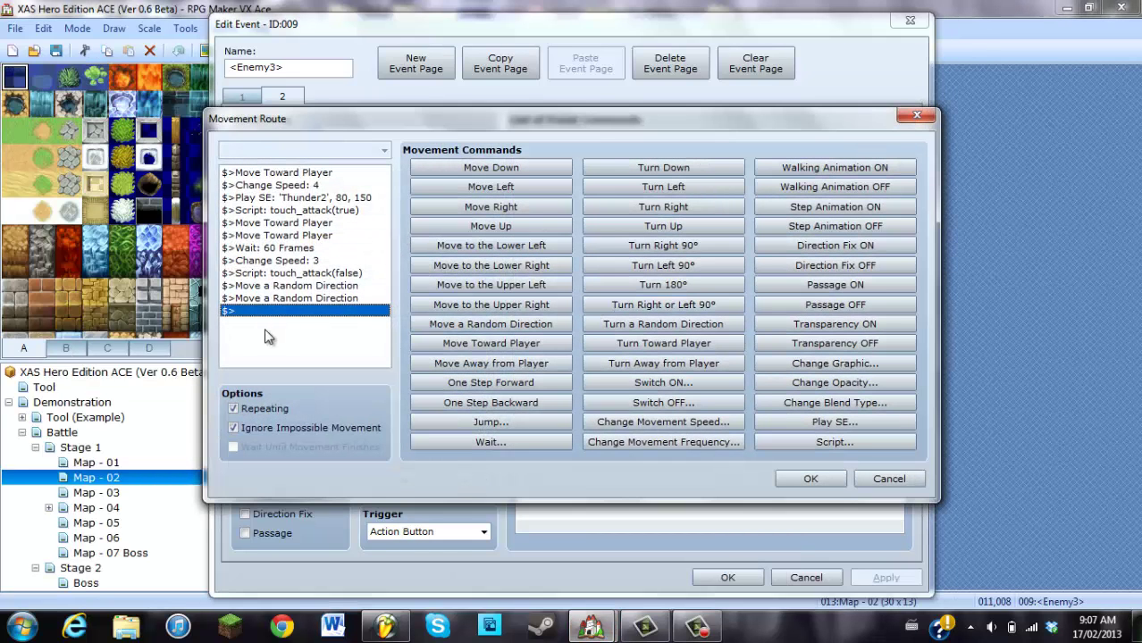
{"action": "left_click", "coordinate": [273, 235]}
{"action": "left_click", "coordinate": [282, 173]}
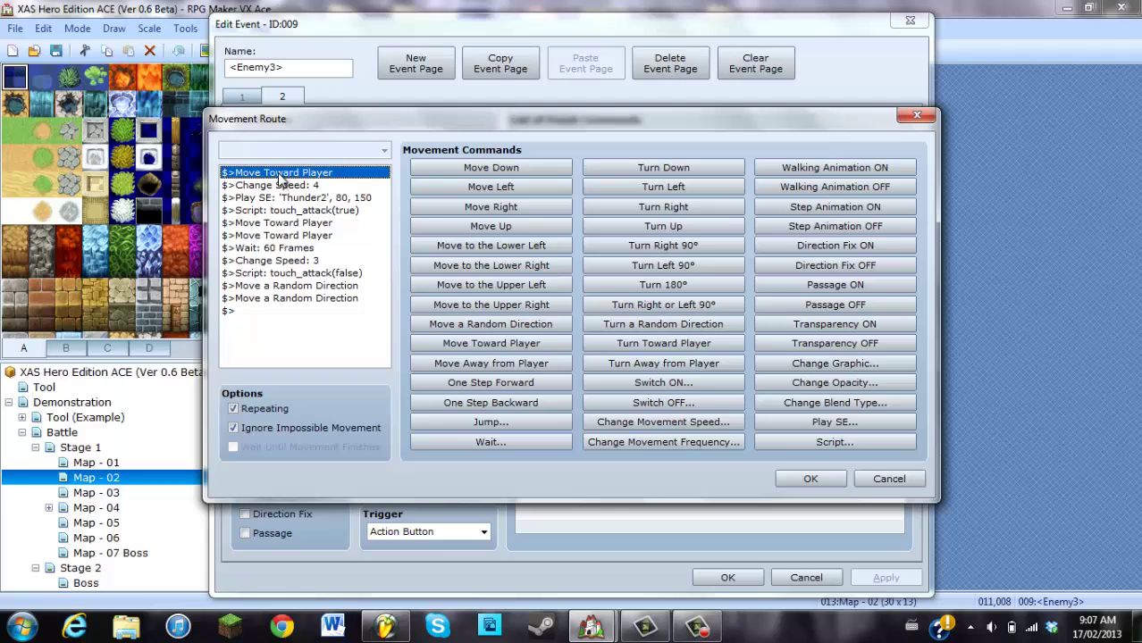
{"action": "right_click", "coordinate": [281, 176]}
{"action": "left_click", "coordinate": [334, 285]}
{"action": "right_click", "coordinate": [288, 193]}
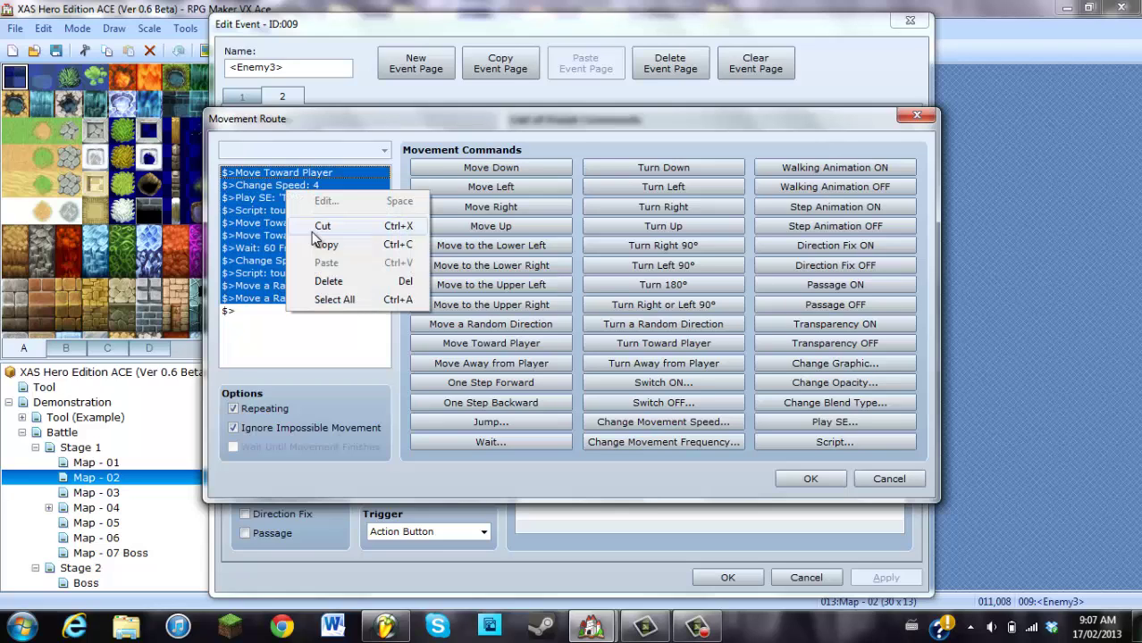
{"action": "left_click", "coordinate": [326, 244]}
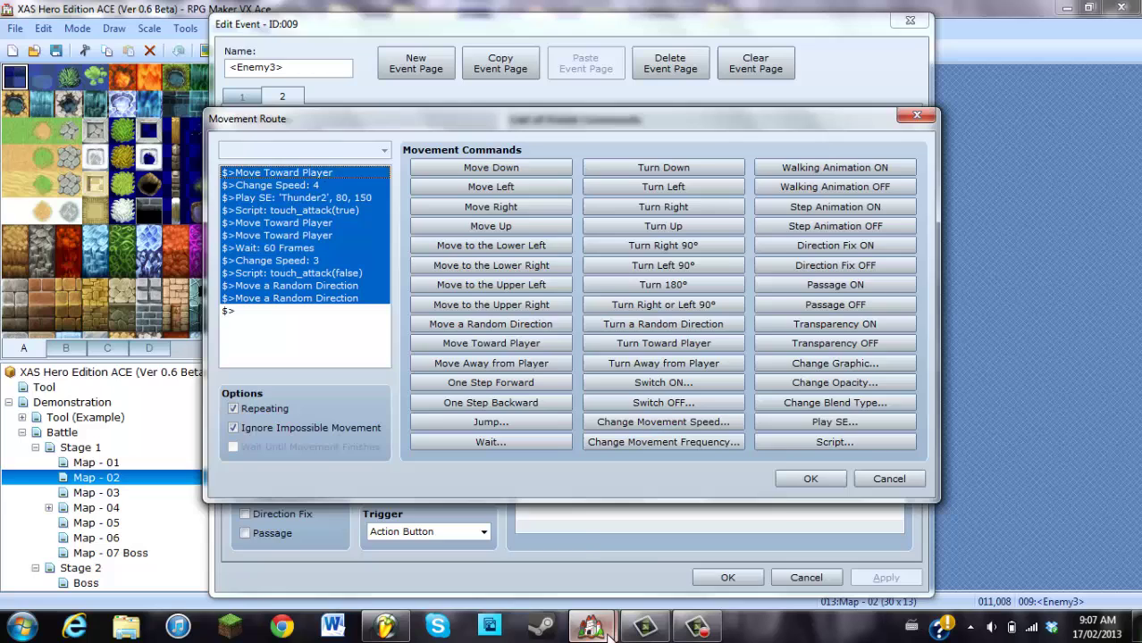
- Set the ghost's second page in Project4 to Custom movement and paste the copied commands into its movement route
{"action": "mouse_move", "coordinate": [608, 634]}
{"action": "left_click", "coordinate": [501, 531]}
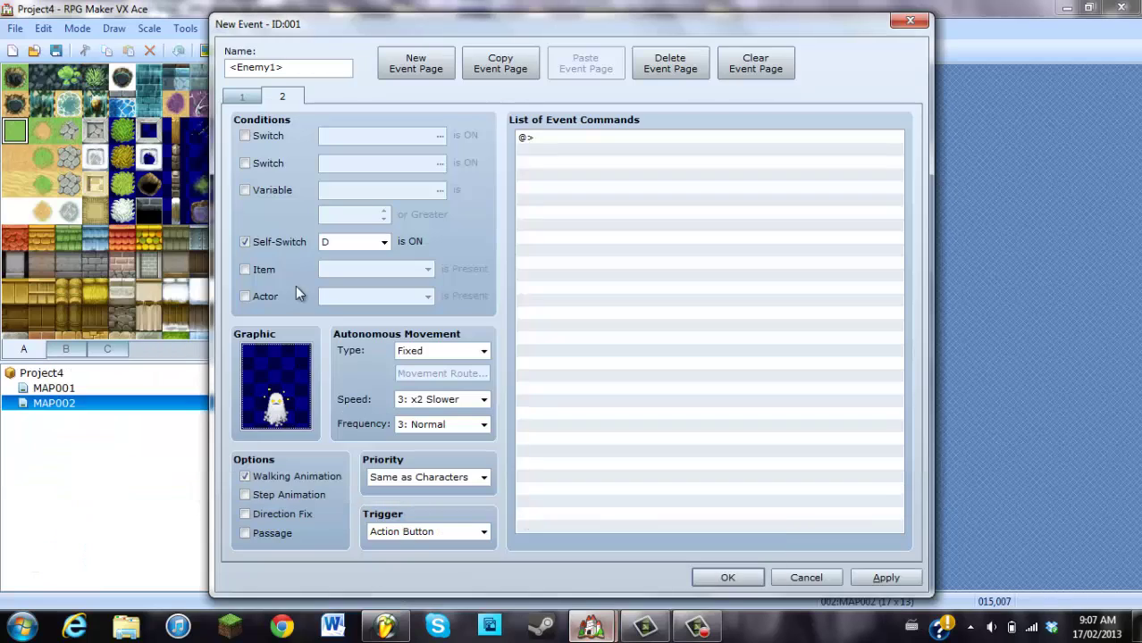
{"action": "left_click", "coordinate": [484, 352]}
{"action": "left_click", "coordinate": [468, 403]}
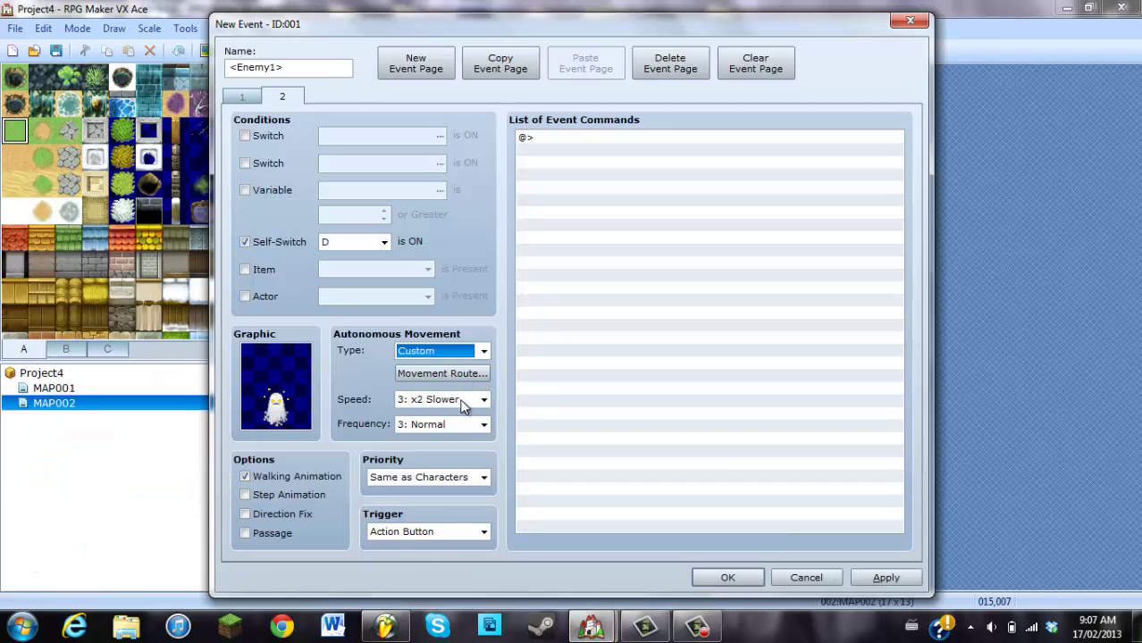
{"action": "left_click", "coordinate": [457, 376]}
{"action": "right_click", "coordinate": [325, 243]}
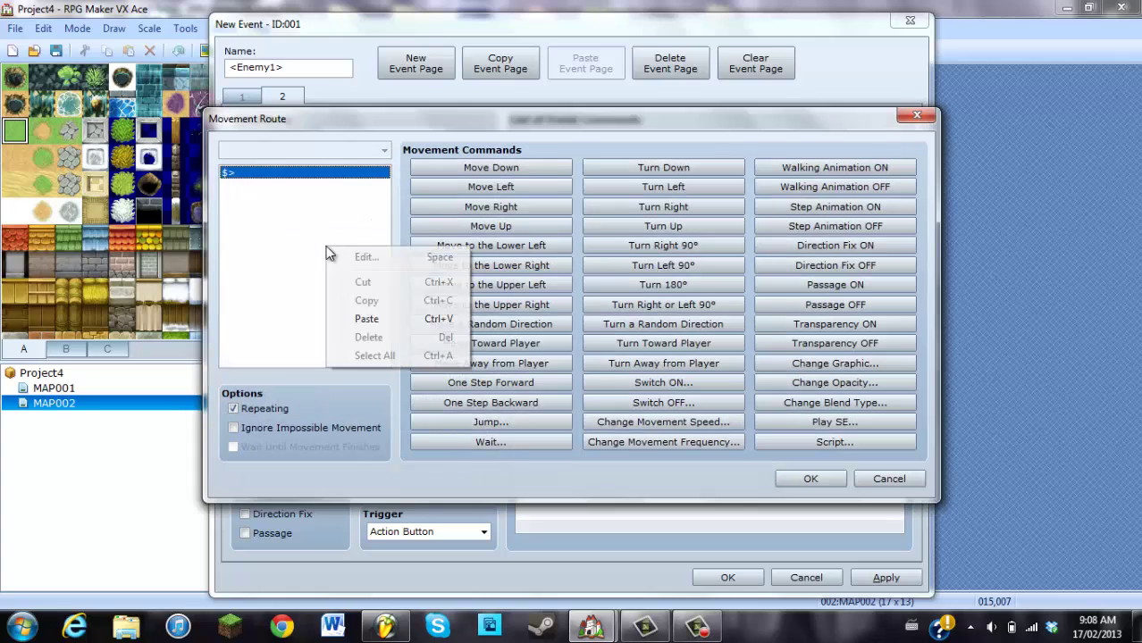
{"action": "left_click", "coordinate": [395, 324]}
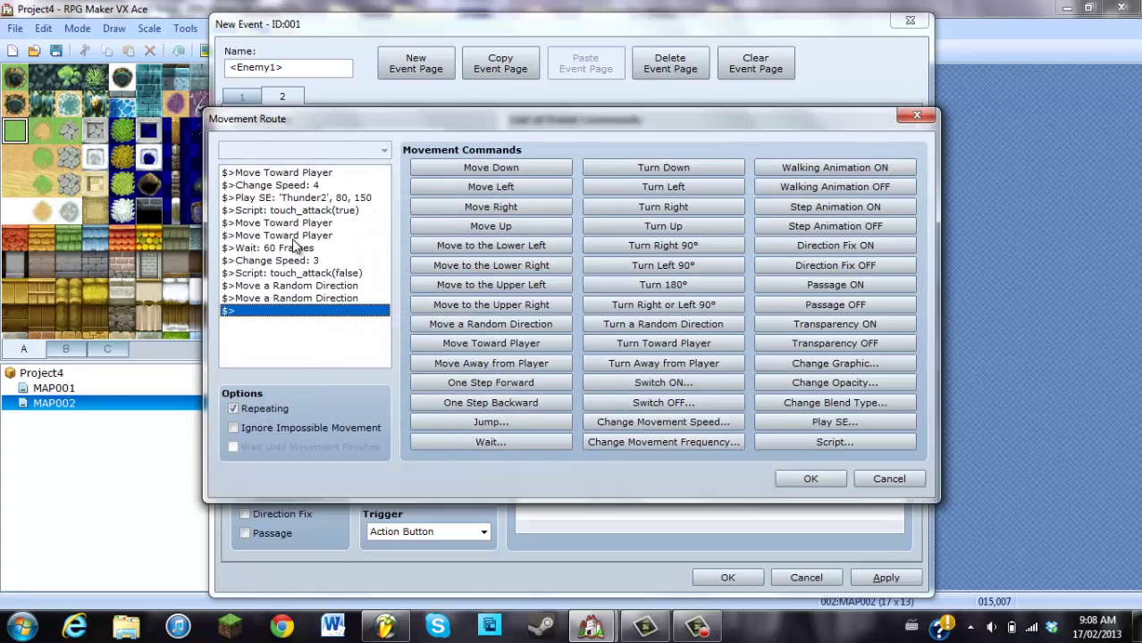
{"action": "left_click", "coordinate": [809, 480]}
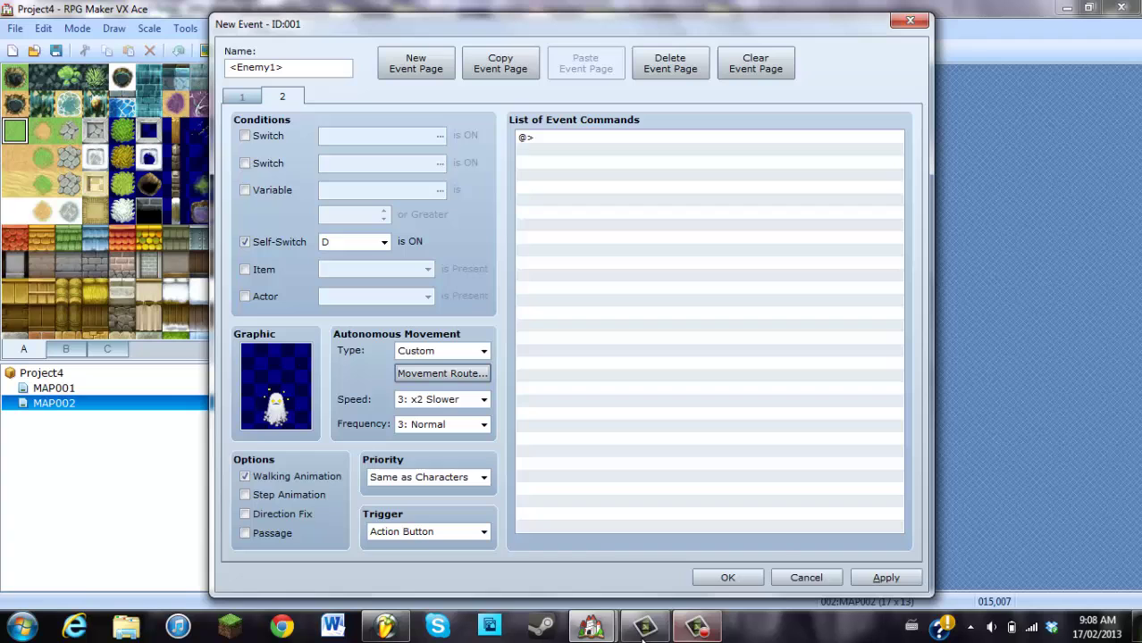
- Check the demo enemy's settings, then set the ghost's second page to frequency 5: Highest with Step Animation enabled
{"action": "mouse_move", "coordinate": [589, 630]}
{"action": "left_click", "coordinate": [663, 540]}
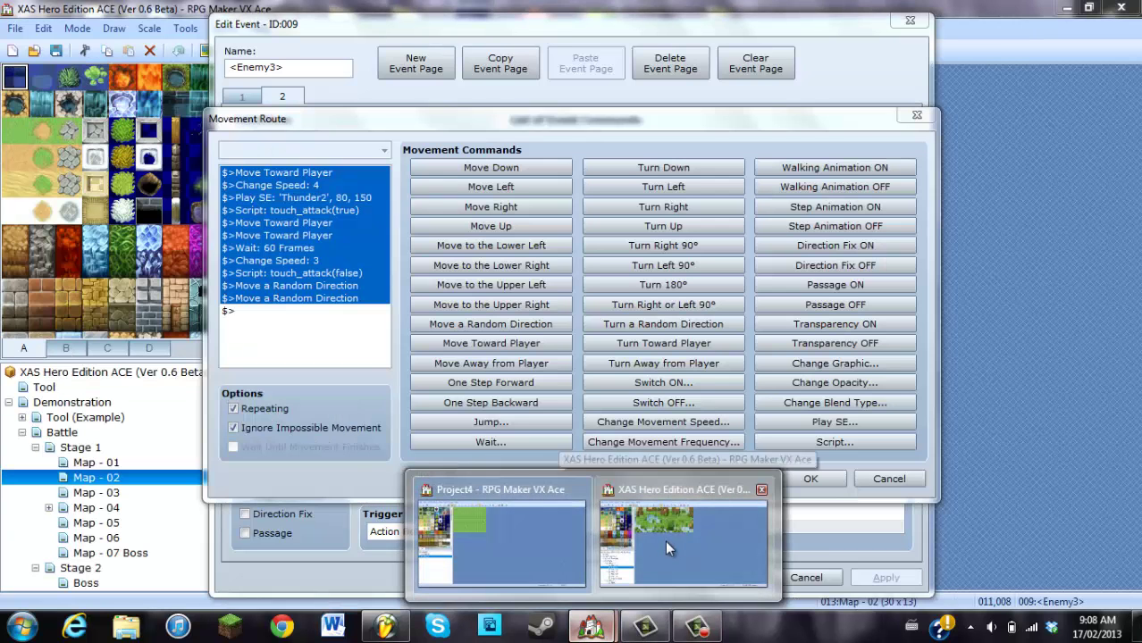
{"action": "left_click", "coordinate": [888, 479]}
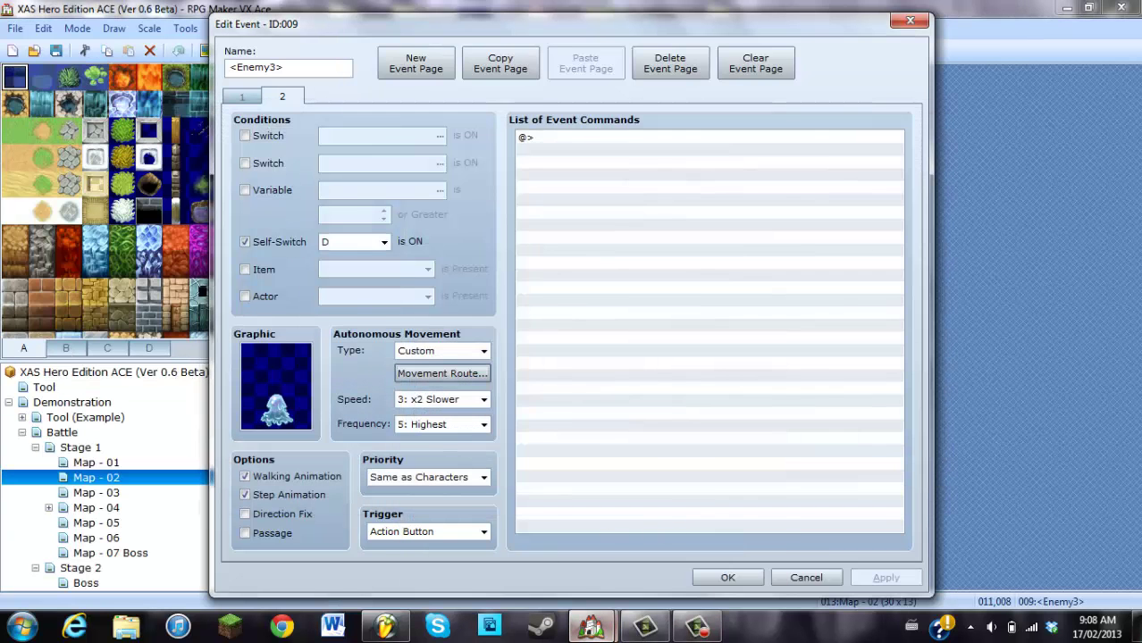
{"action": "mouse_move", "coordinate": [597, 630]}
{"action": "left_click", "coordinate": [544, 572]}
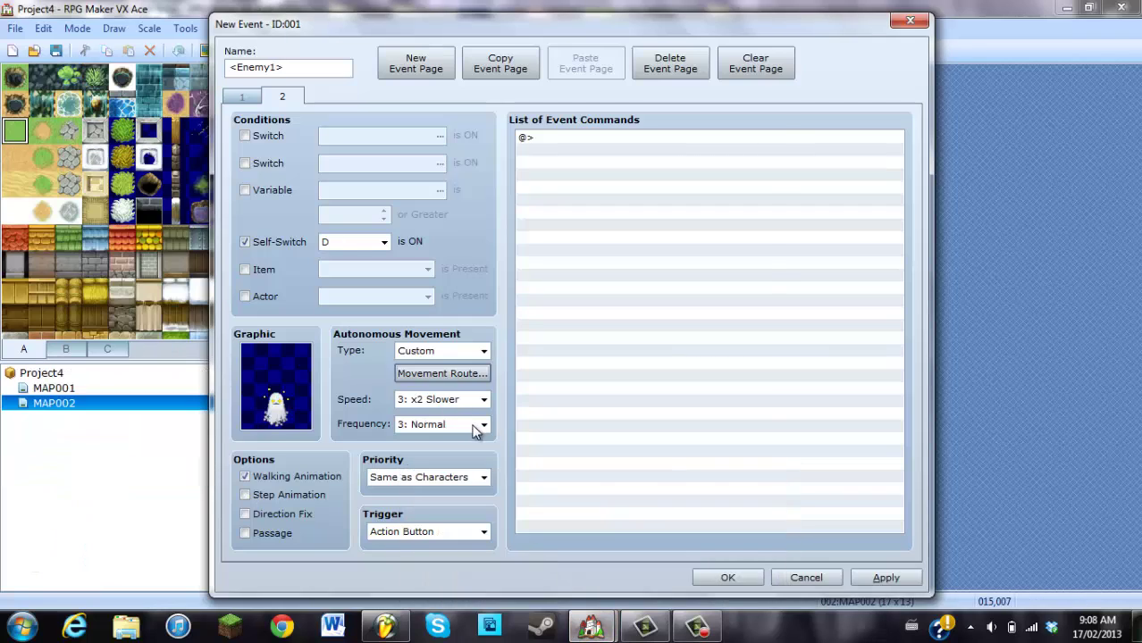
{"action": "left_click", "coordinate": [481, 427]}
{"action": "left_click", "coordinate": [421, 491]}
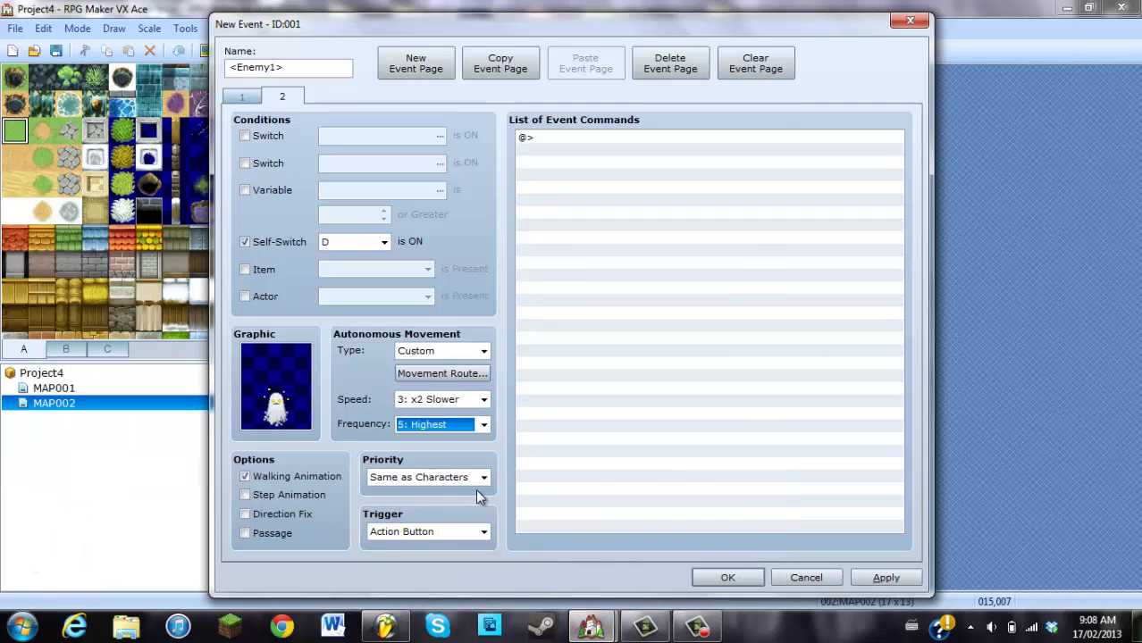
{"action": "left_click", "coordinate": [256, 500]}
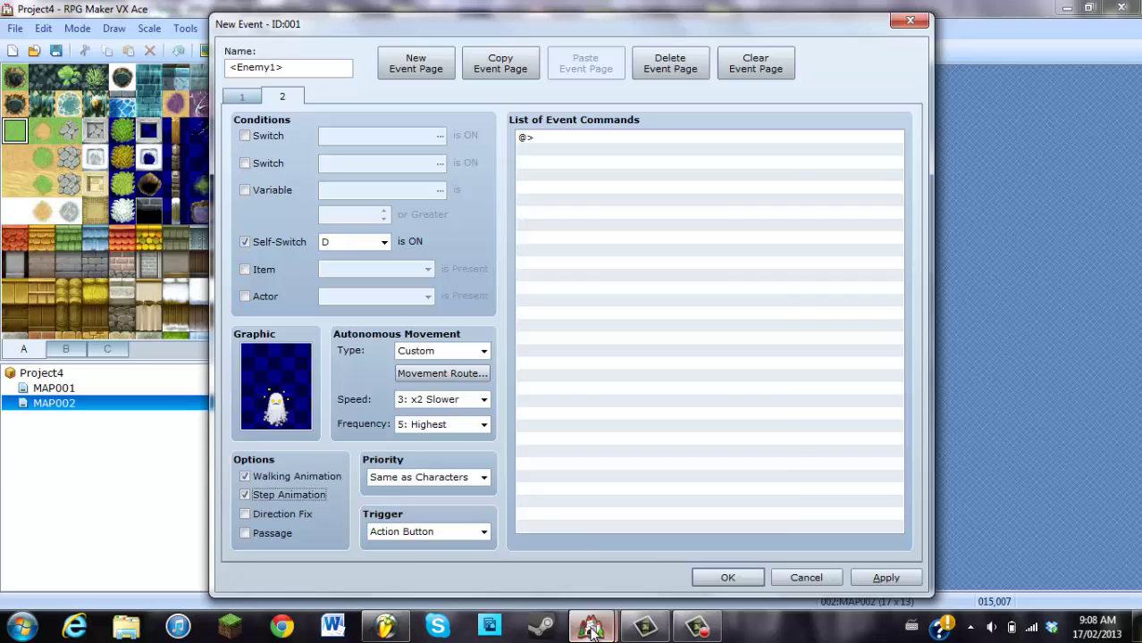
- Compare the ghost event with both pages of the demo's <Enemy3>, then accept the finished event in Project4
{"action": "mouse_move", "coordinate": [592, 630]}
{"action": "left_click", "coordinate": [627, 576]}
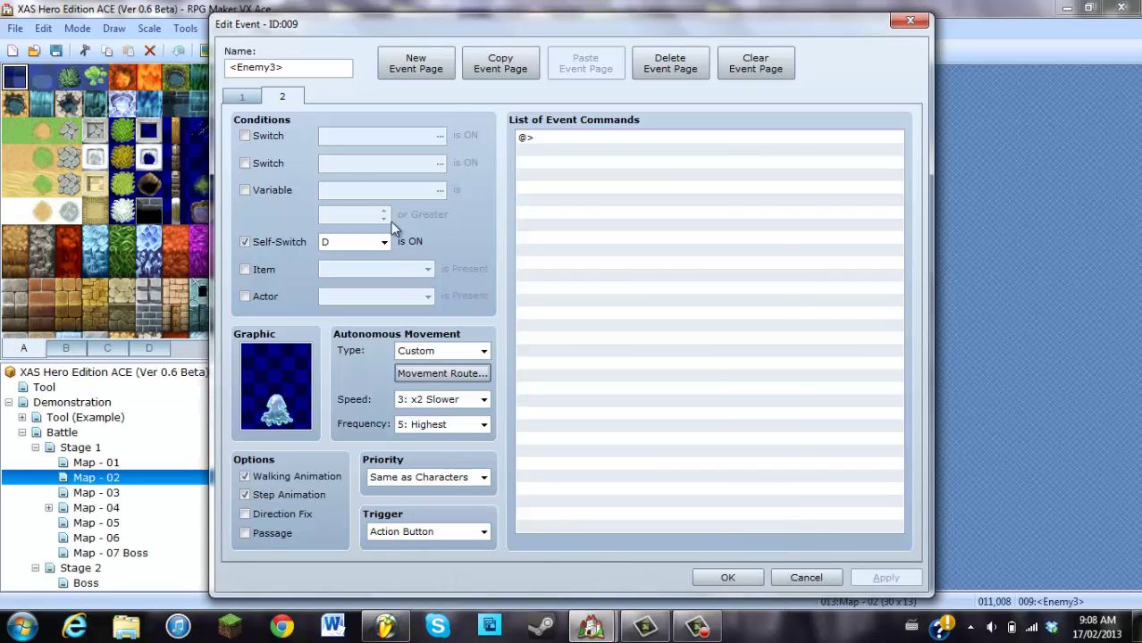
{"action": "left_click", "coordinate": [243, 96]}
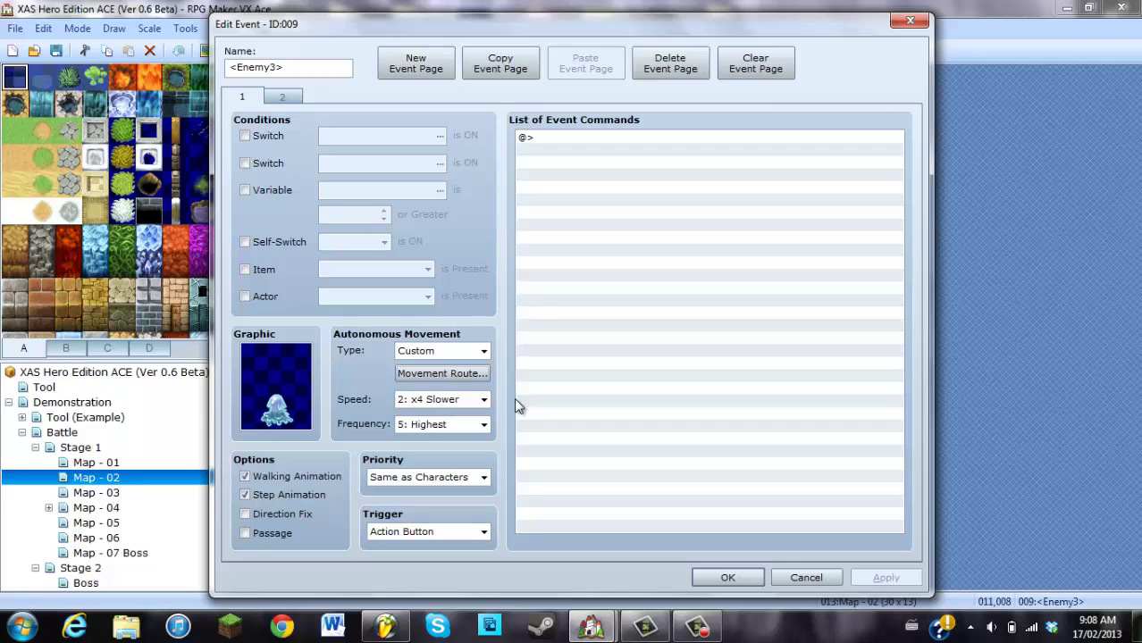
{"action": "mouse_move", "coordinate": [593, 628]}
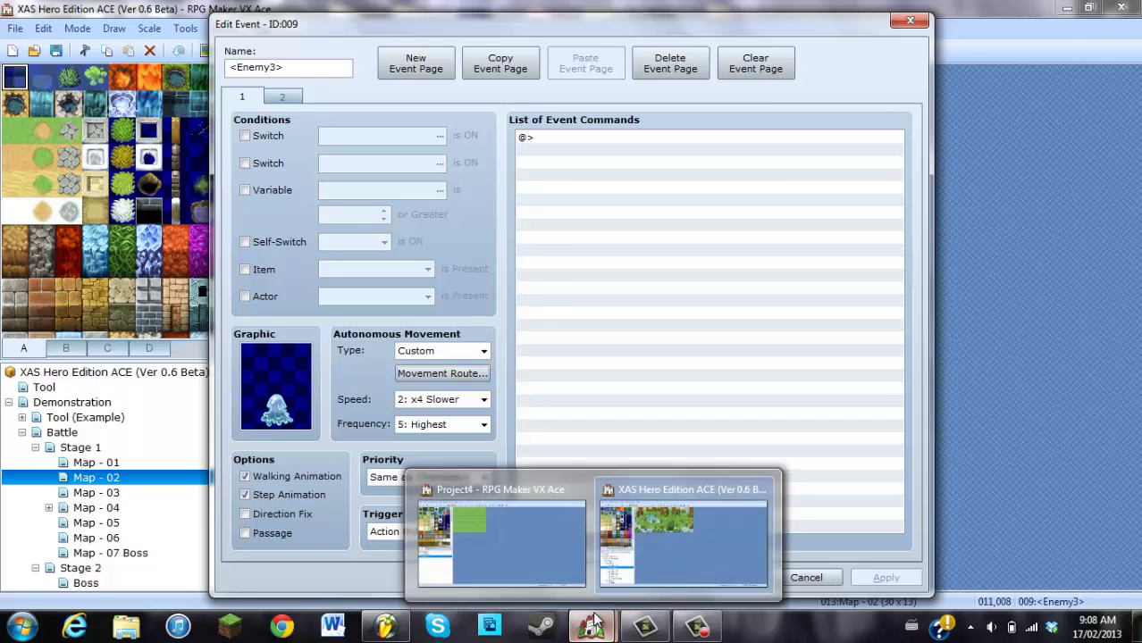
{"action": "left_click", "coordinate": [535, 537]}
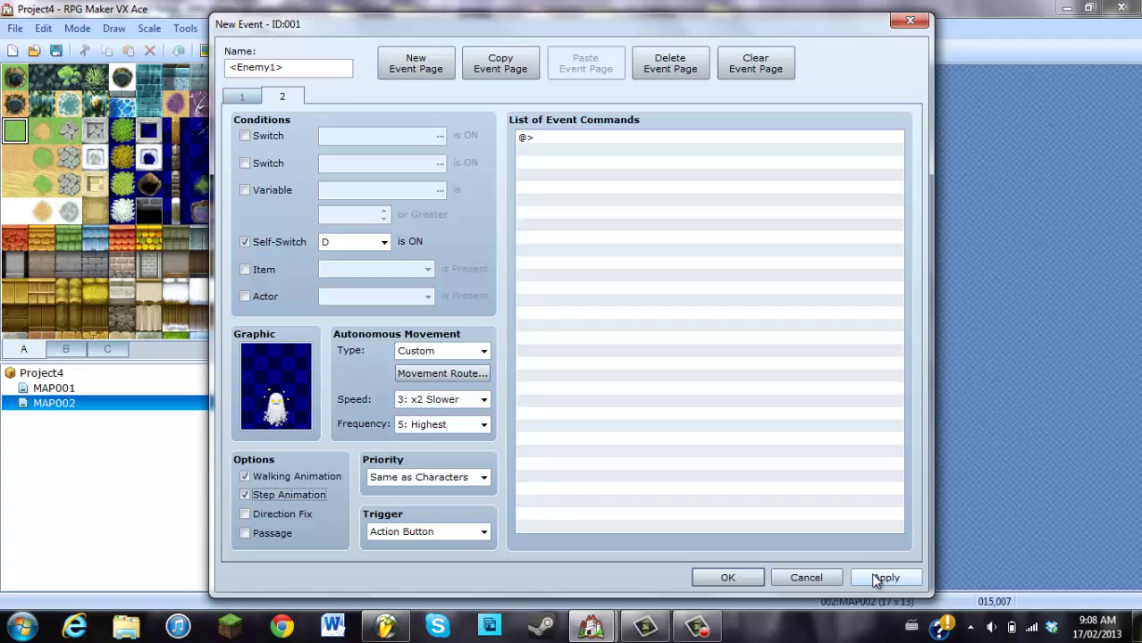
{"action": "left_click", "coordinate": [740, 576]}
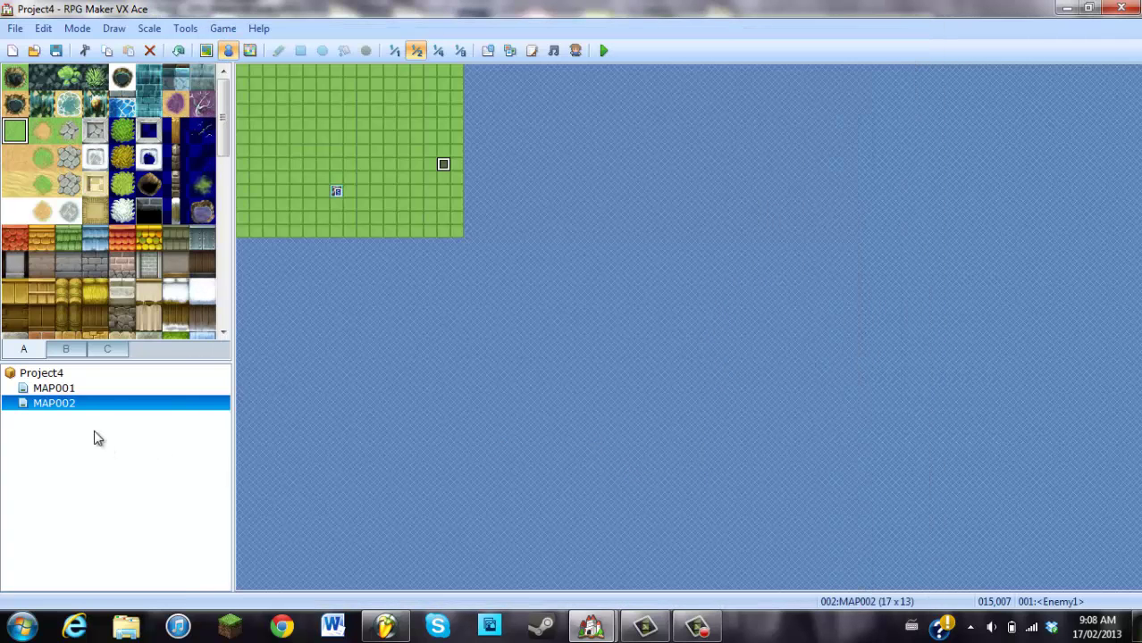
- Return to MAP002, launch a playtest while saving the changes to Project4, and start a new game
{"action": "left_click", "coordinate": [52, 389]}
{"action": "left_click", "coordinate": [55, 404]}
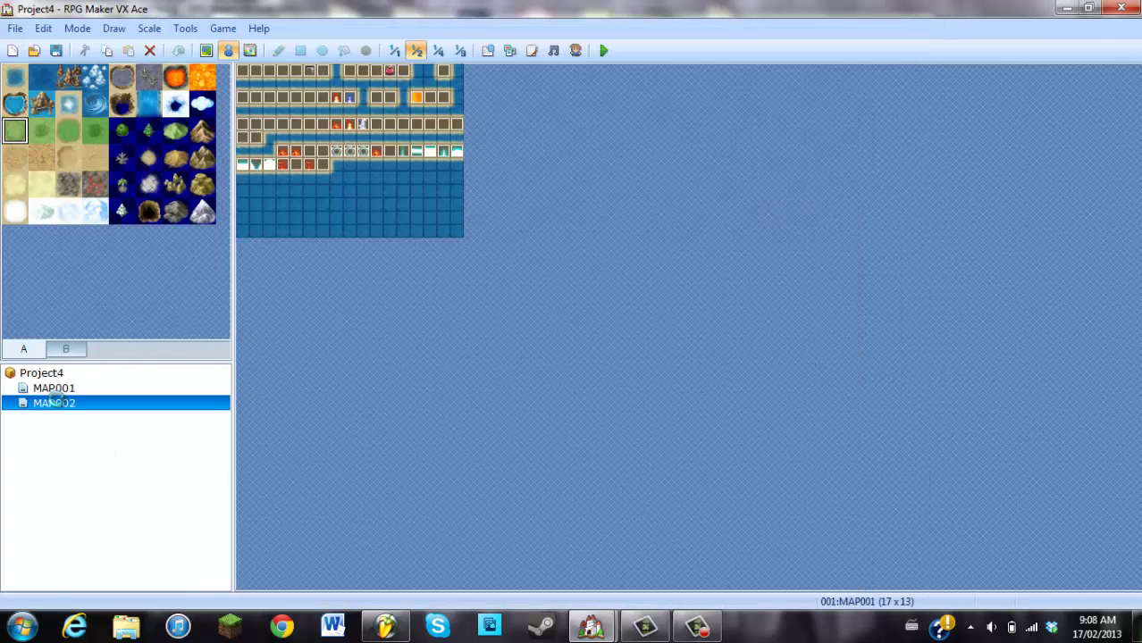
{"action": "left_click", "coordinate": [604, 52]}
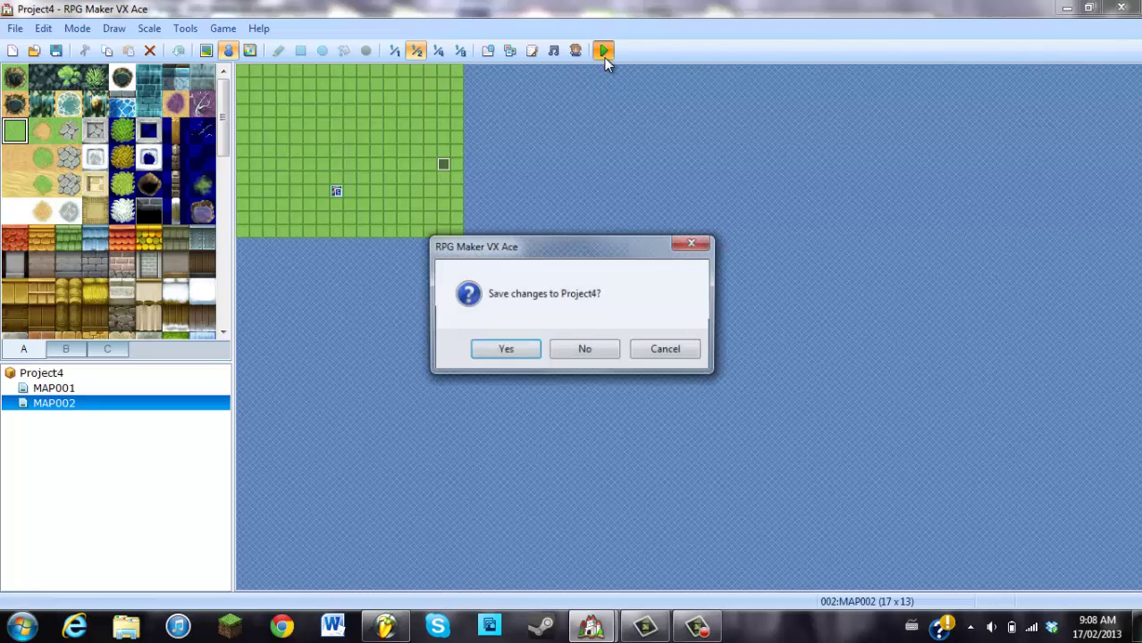
{"action": "key", "text": "Return"}
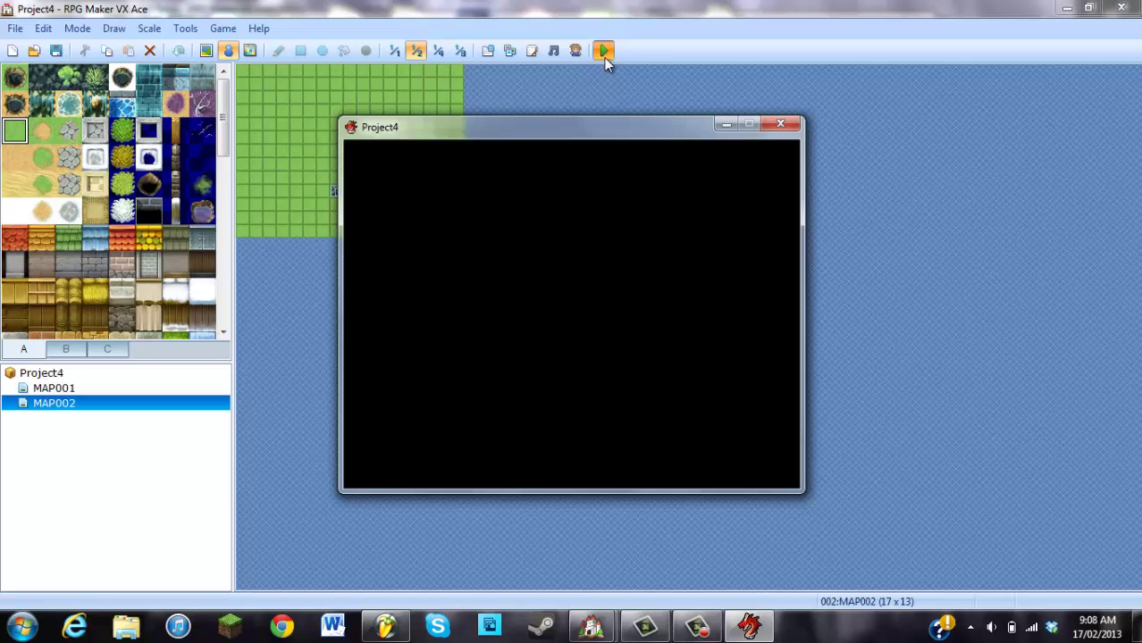
{"action": "key", "text": "Return"}
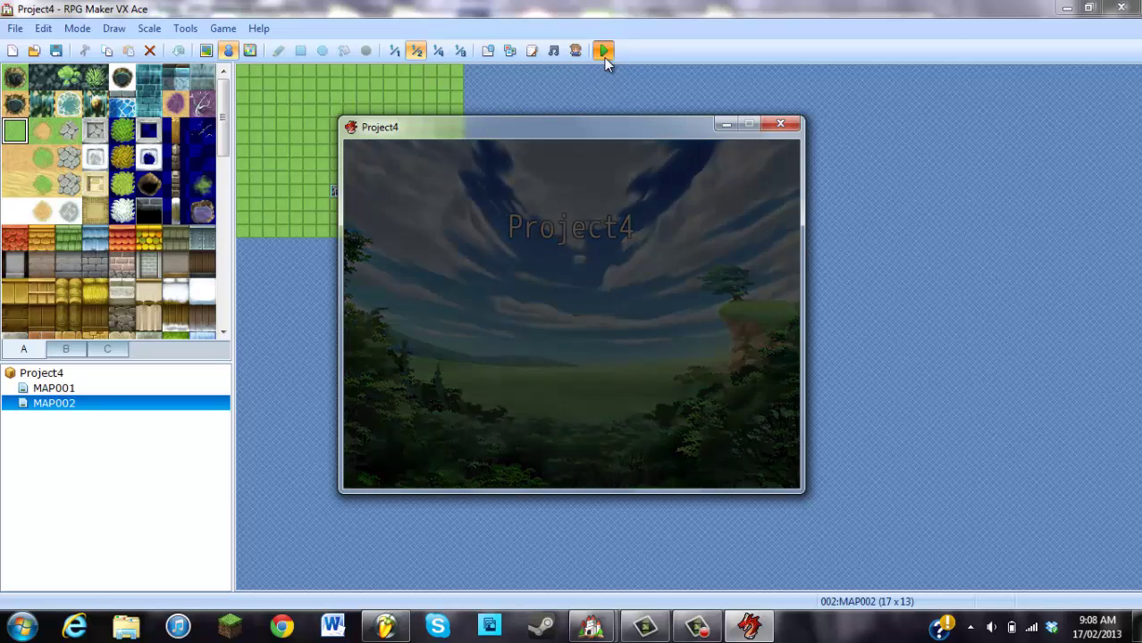
- Walk the hero around the map, attack the ghost enemy to test the battle system, and close the playtest
{"action": "key", "text": "Right"}
{"action": "key", "text": "Up"}
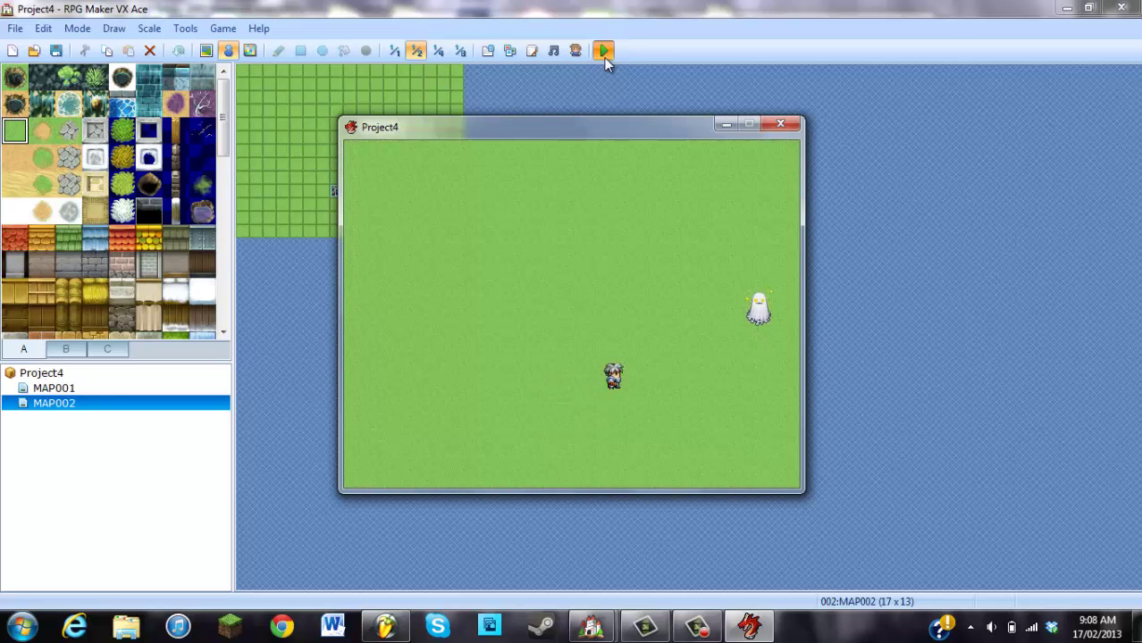
{"action": "key", "text": "Left"}
{"action": "key", "text": "Right"}
{"action": "key", "text": "Left"}
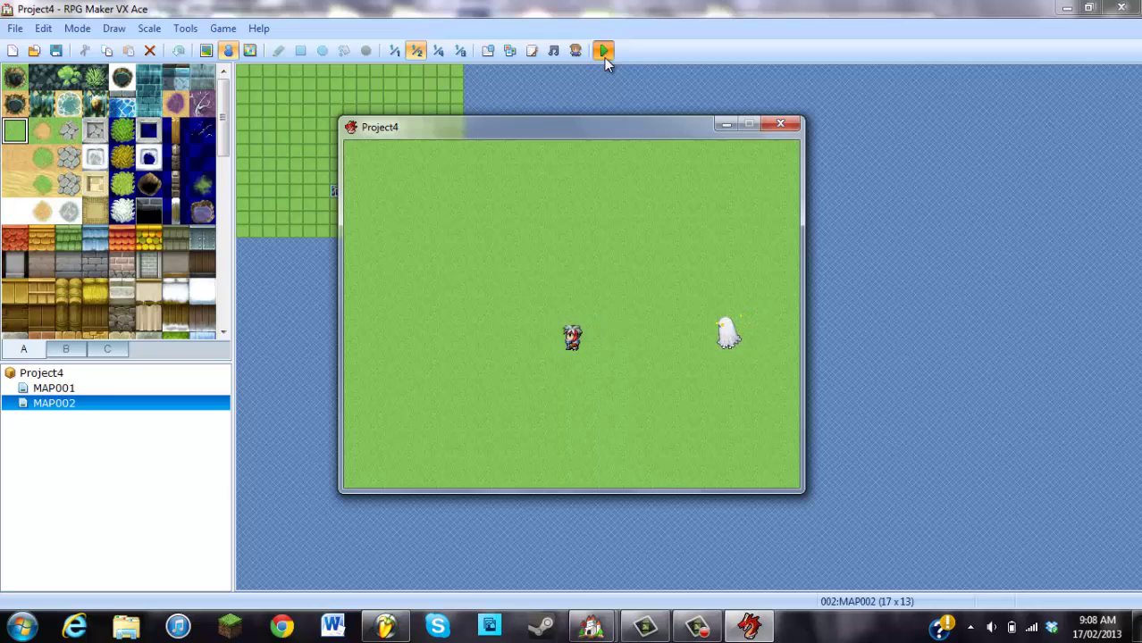
{"action": "key", "text": "Down"}
{"action": "key", "text": "Up"}
{"action": "key", "text": "Right"}
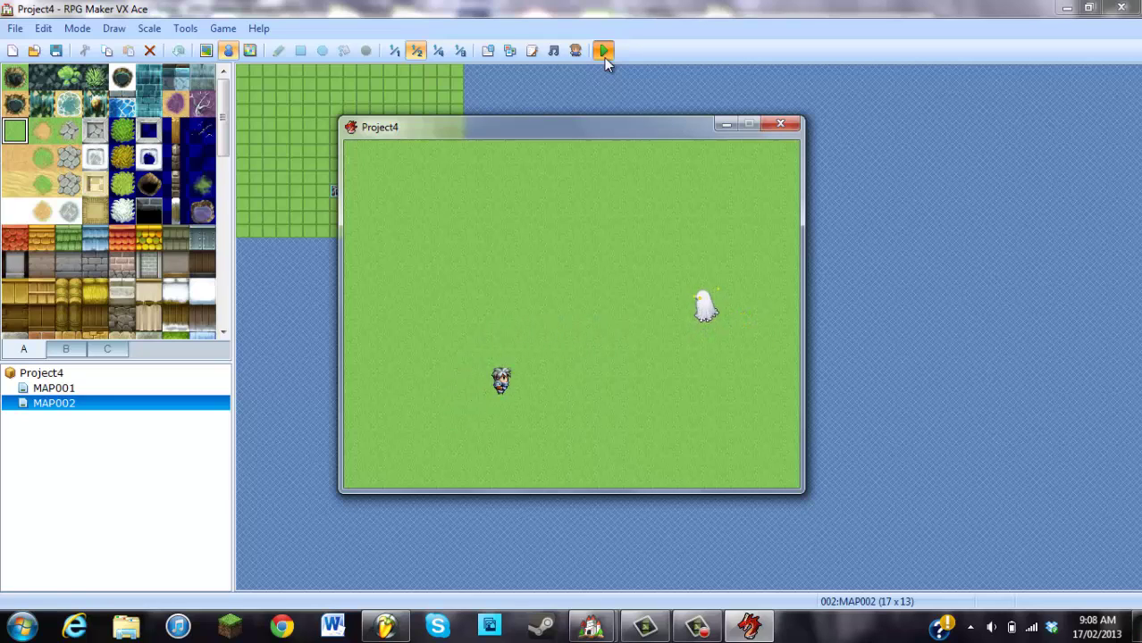
{"action": "key", "text": "Right"}
{"action": "key", "text": "space"}
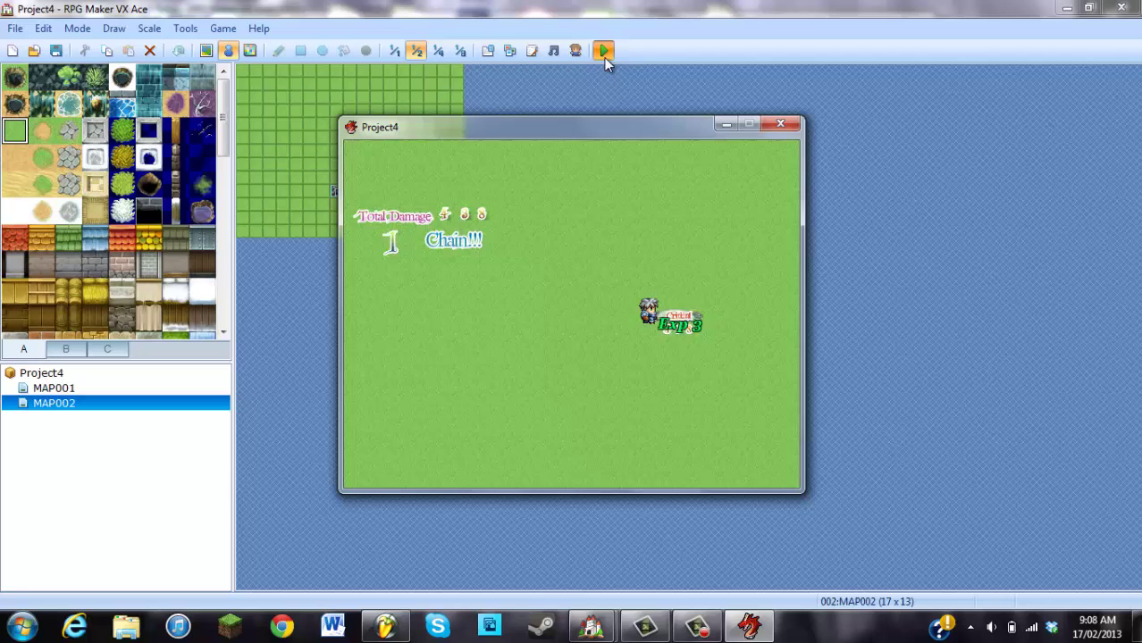
{"action": "key", "text": "Left"}
{"action": "key", "text": "Right"}
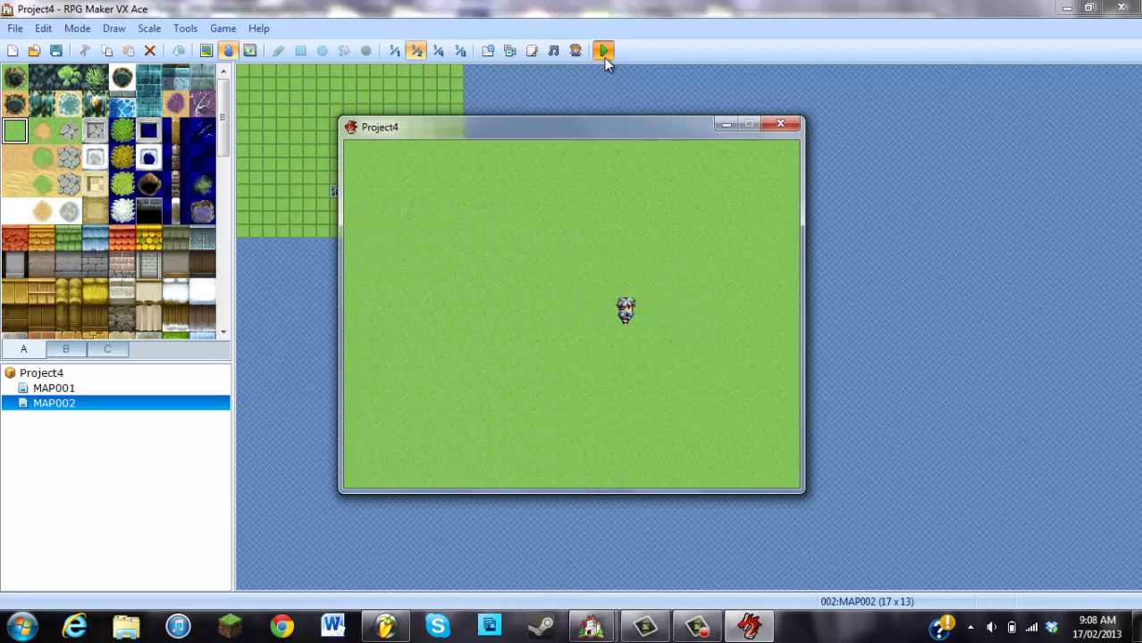
{"action": "key", "text": "Up"}
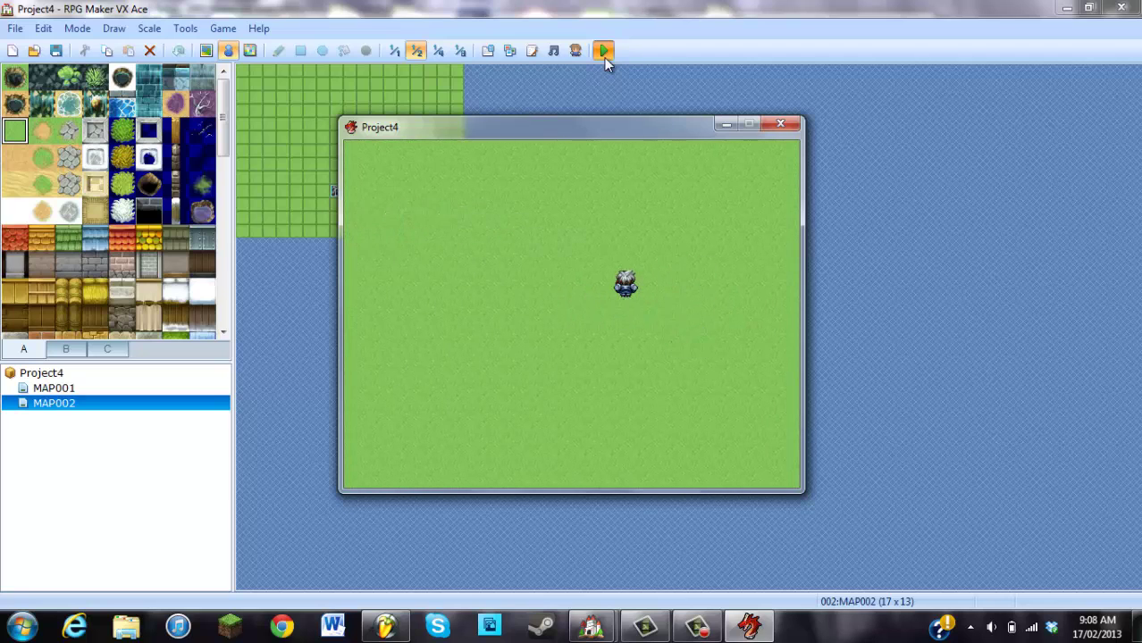
{"action": "left_click", "coordinate": [778, 130]}
- Review the first two enemies' settings in Project4's database without changing anything
{"action": "left_click", "coordinate": [488, 52]}
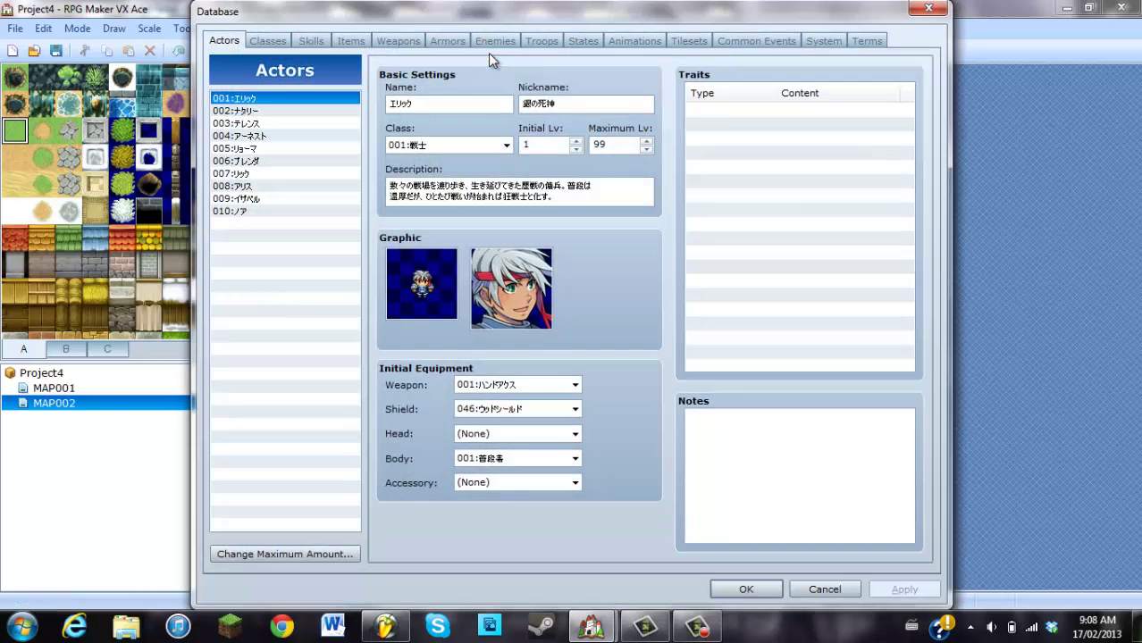
{"action": "left_click", "coordinate": [311, 41]}
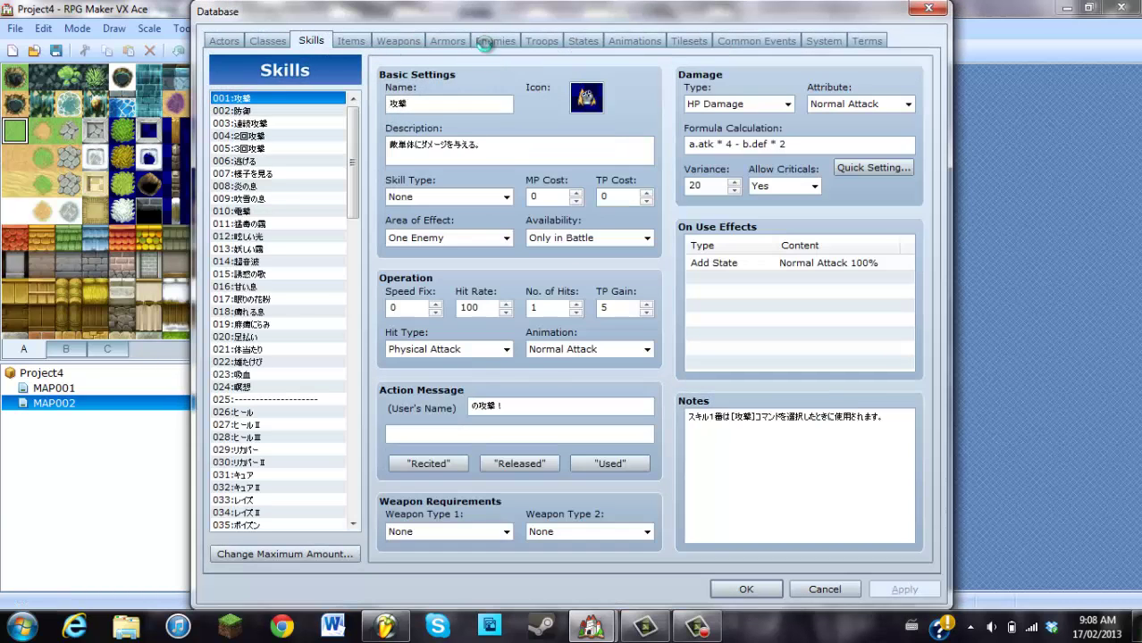
{"action": "left_click", "coordinate": [484, 42]}
{"action": "left_click", "coordinate": [276, 100]}
{"action": "left_click", "coordinate": [272, 111]}
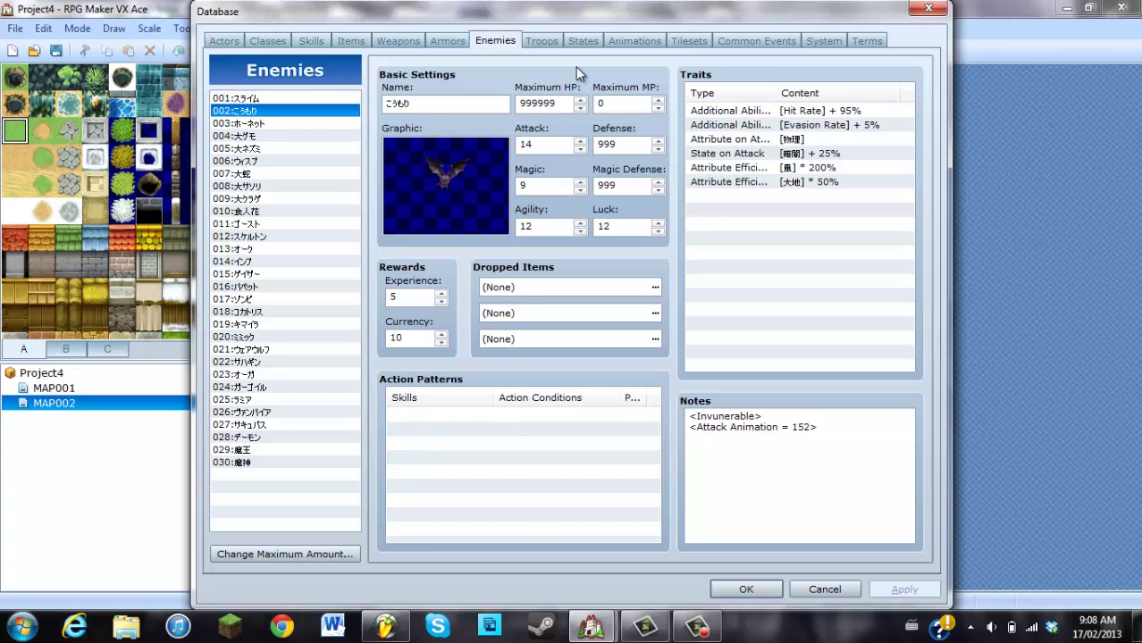
{"action": "left_click", "coordinate": [930, 9]}
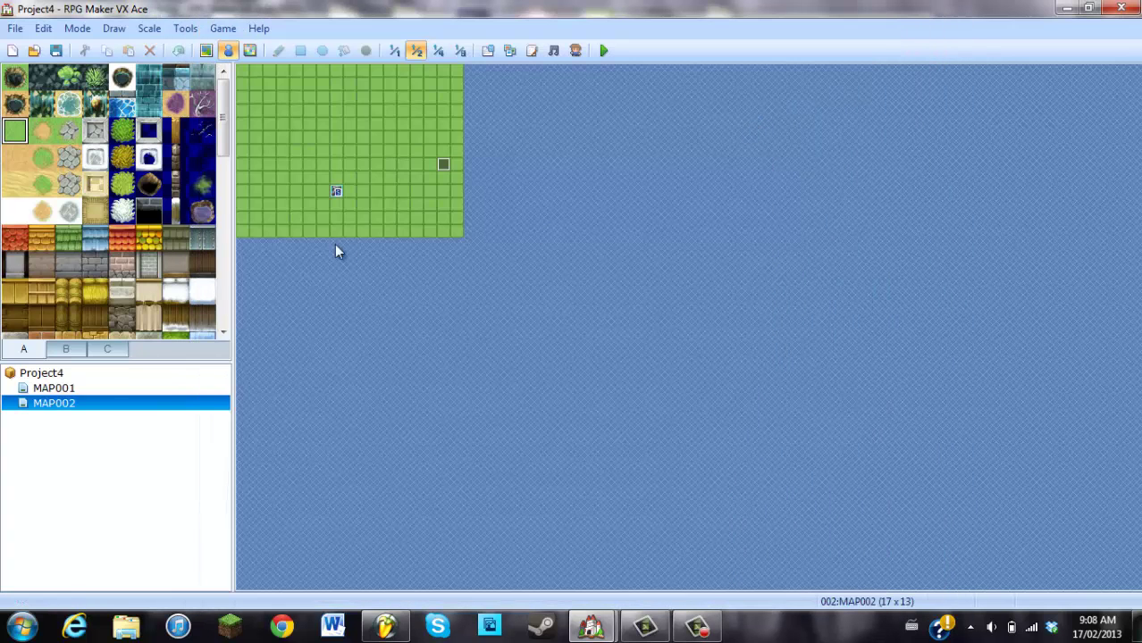
- Switch to the XAS Hero Edition ACE project and examine the movement route of <Enemy1> on Map - 03 (Shield)
{"action": "mouse_move", "coordinate": [611, 634]}
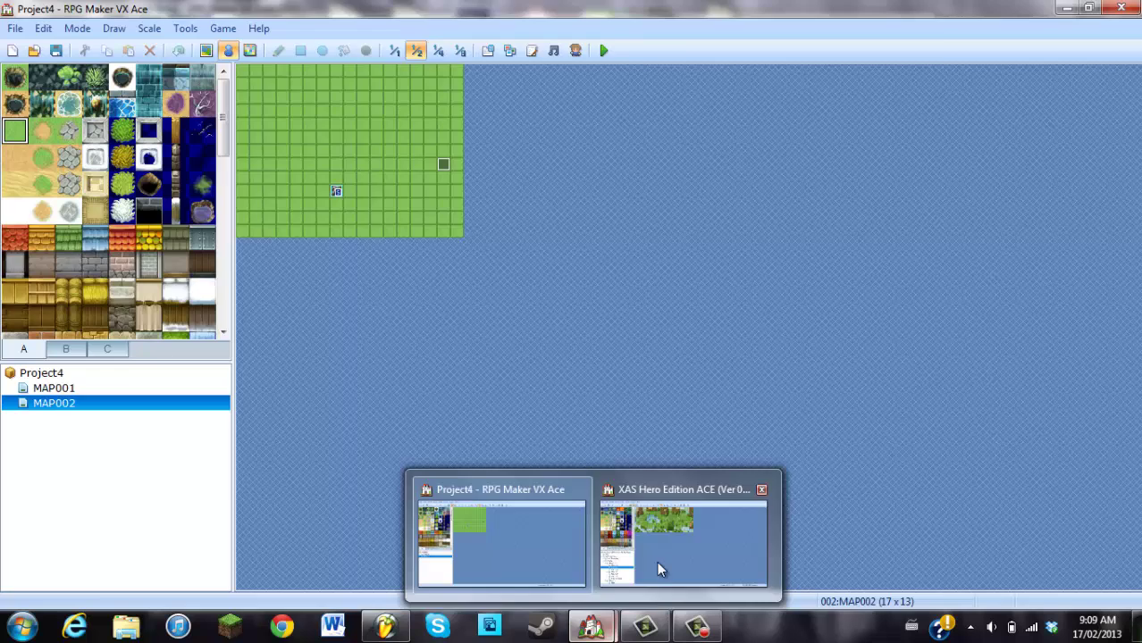
{"action": "left_click", "coordinate": [656, 561]}
{"action": "left_click", "coordinate": [910, 22]}
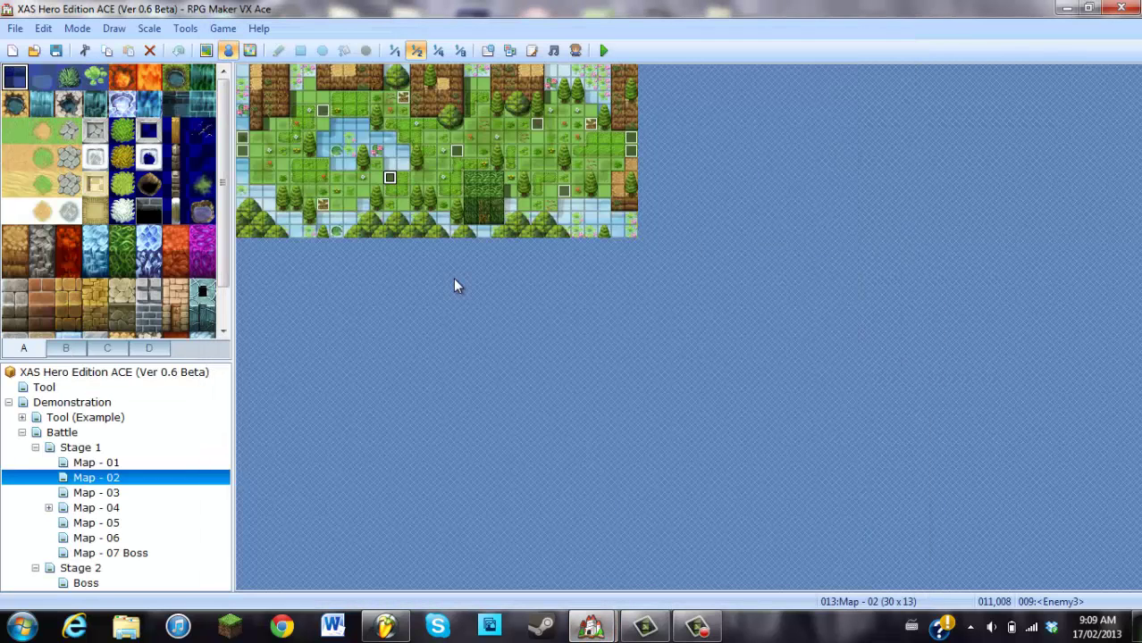
{"action": "left_click", "coordinate": [29, 420]}
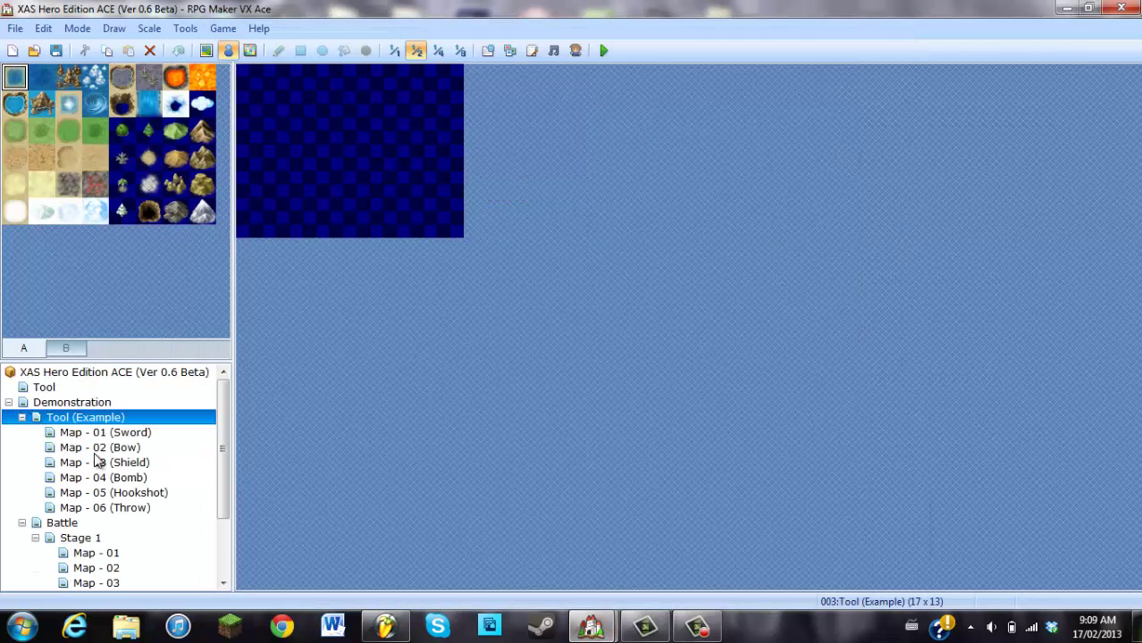
{"action": "left_click", "coordinate": [110, 464]}
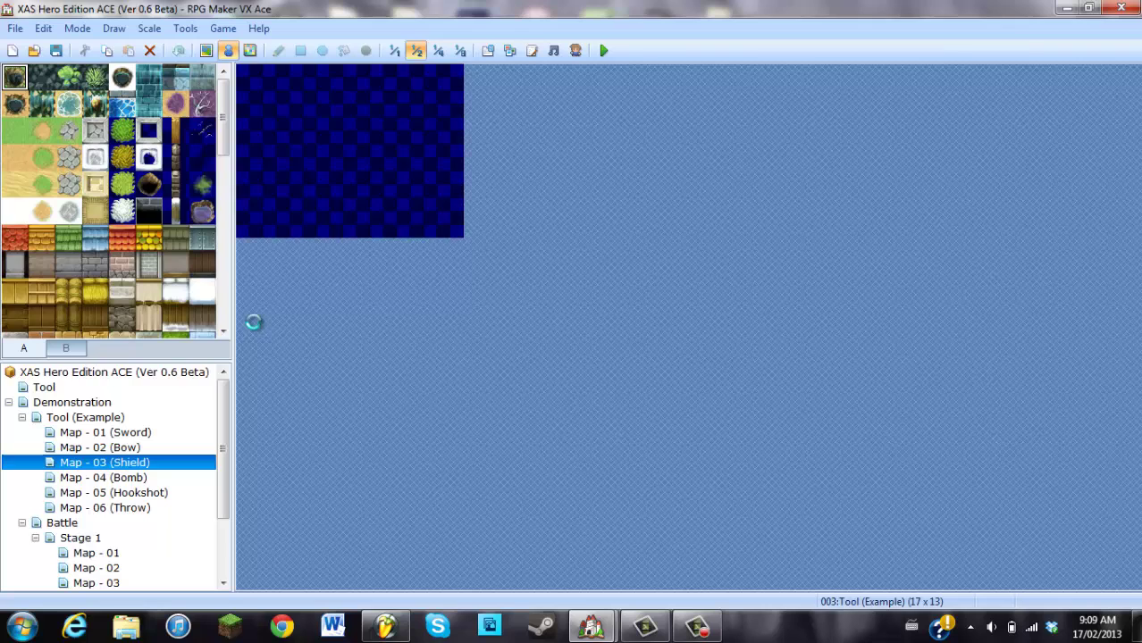
{"action": "double_click", "coordinate": [256, 192]}
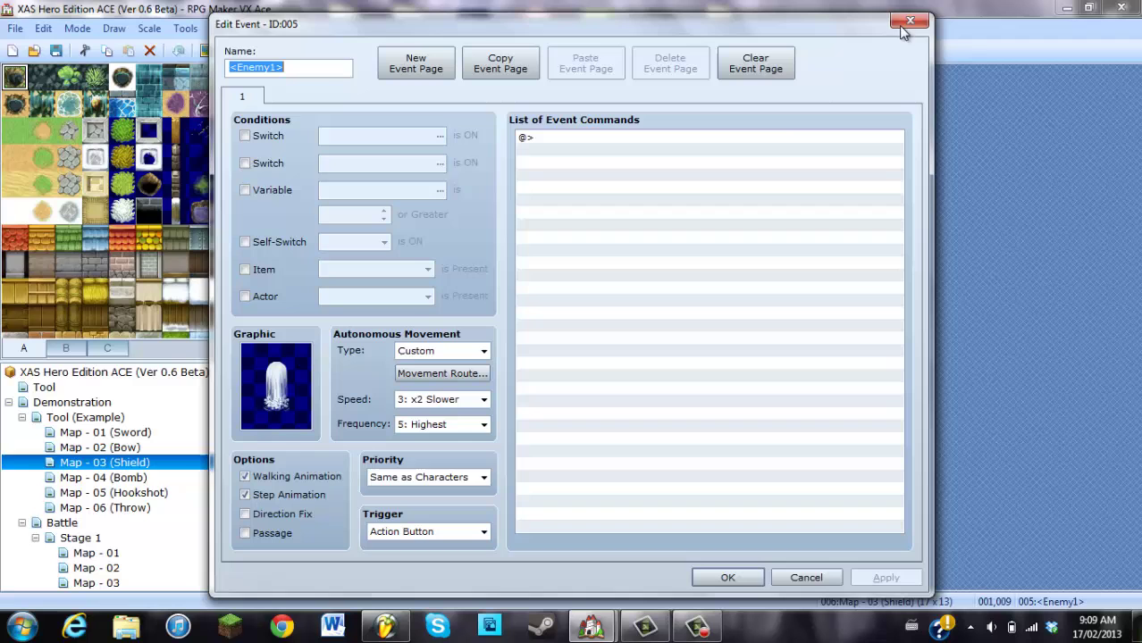
{"action": "left_click", "coordinate": [442, 373]}
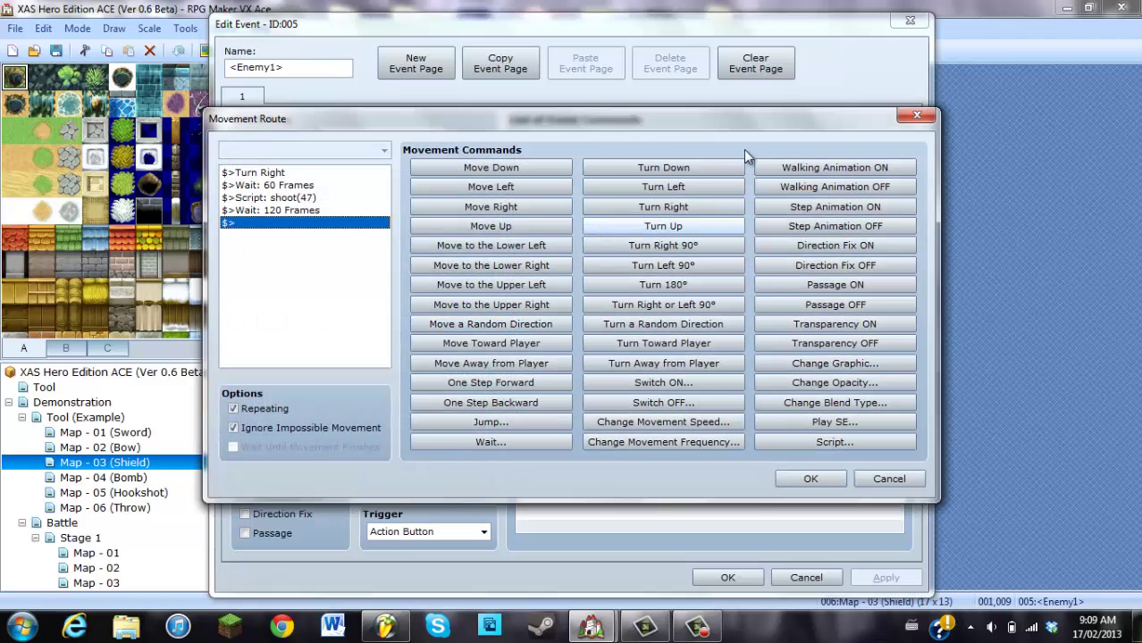
{"action": "left_click", "coordinate": [916, 116]}
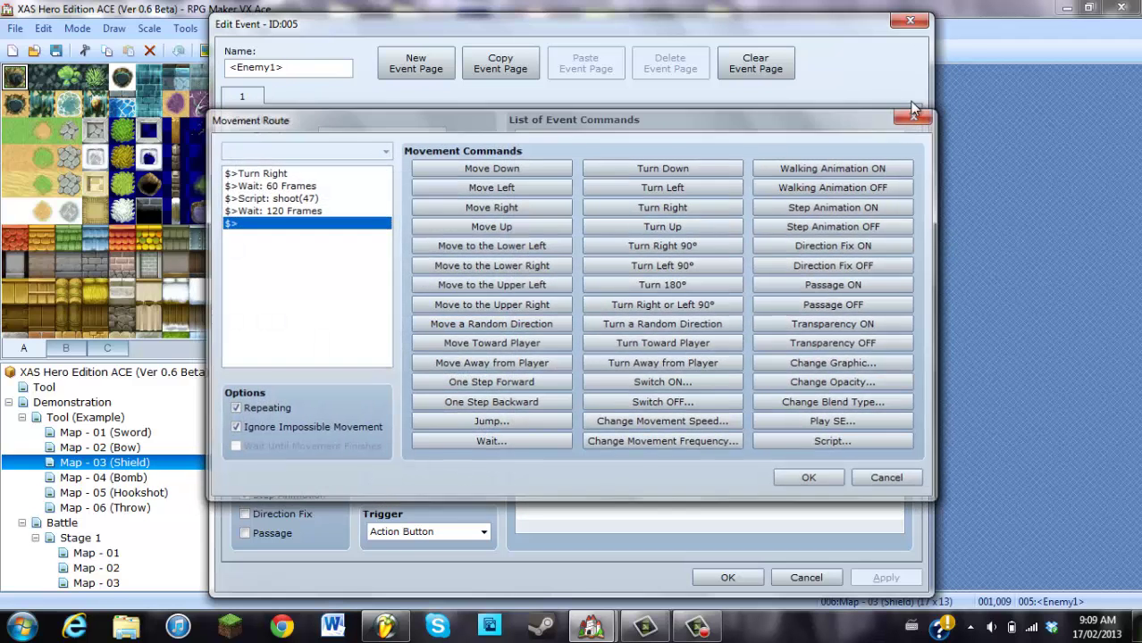
{"action": "left_click", "coordinate": [909, 19]}
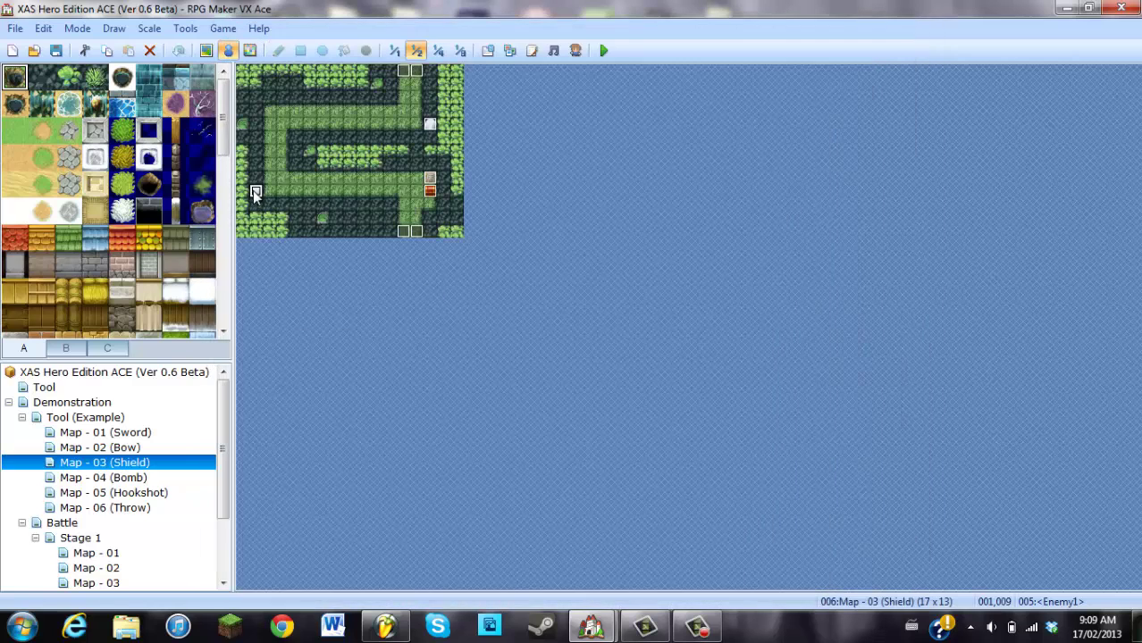
- Copy the demo's <Enemy1> event from Map - 03 (Shield) and paste it at tile 000,002 of MAP002 in Project4
{"action": "right_click", "coordinate": [257, 191]}
{"action": "left_click", "coordinate": [293, 252]}
{"action": "mouse_move", "coordinate": [600, 636]}
{"action": "left_click", "coordinate": [533, 552]}
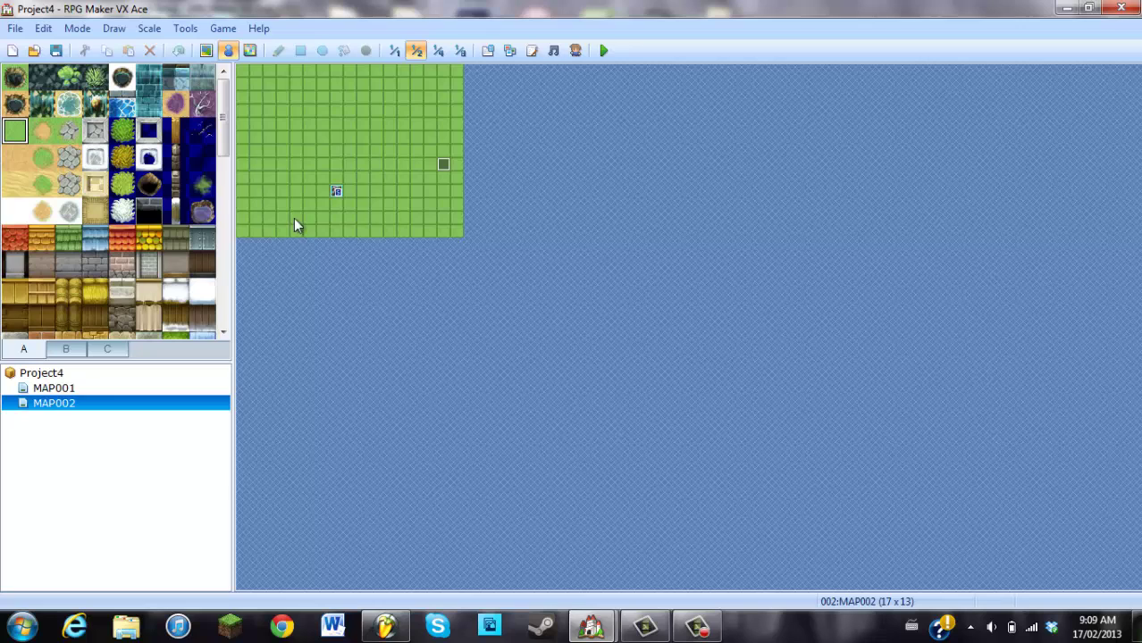
{"action": "right_click", "coordinate": [242, 100]}
{"action": "left_click", "coordinate": [300, 178]}
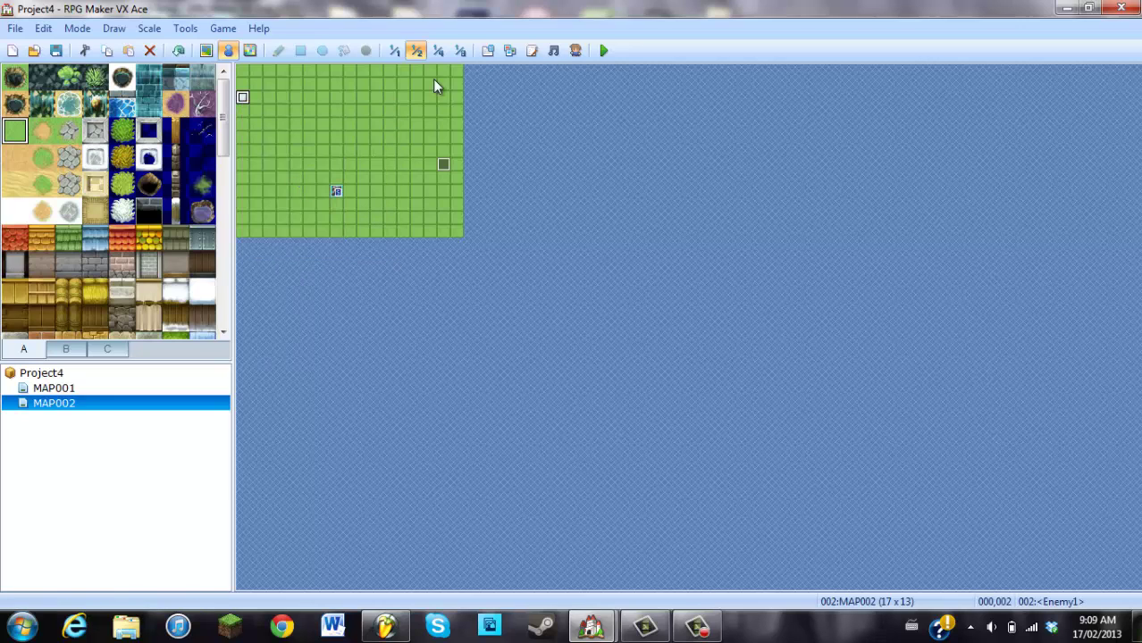
- Launch a playtest with the pasted enemy saved to Project4, and start a new game
{"action": "left_click", "coordinate": [604, 51]}
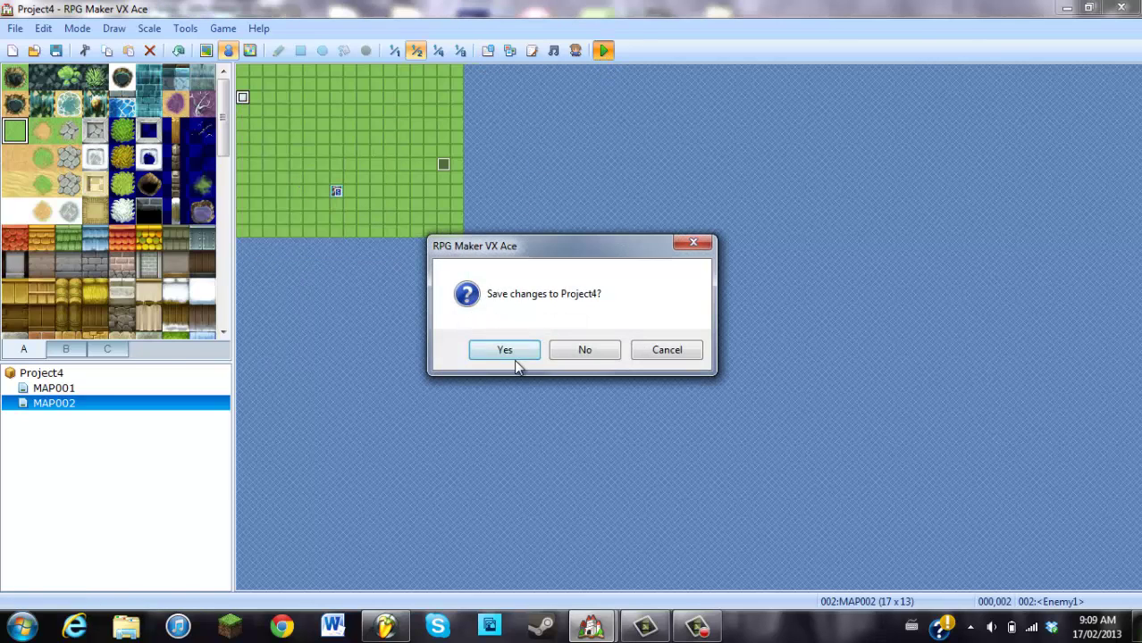
{"action": "left_click", "coordinate": [504, 352]}
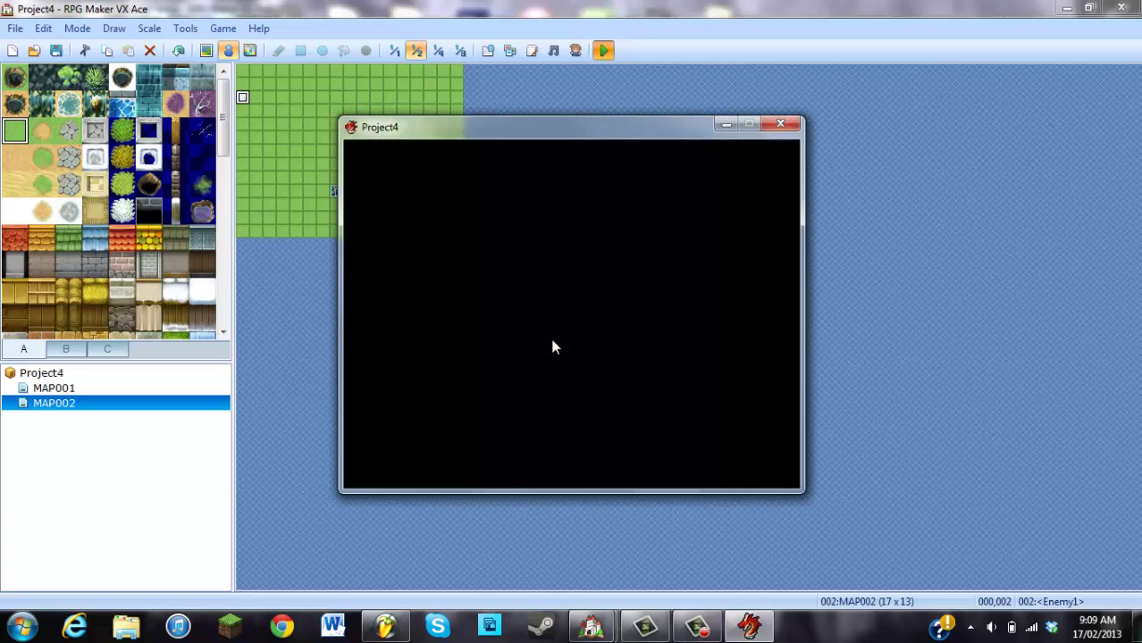
{"action": "key", "text": "Return"}
- Walk the hero up to the pasted enemy to observe its shooting, then close the playtest
{"action": "key", "text": "Left"}
{"action": "key", "text": "Up"}
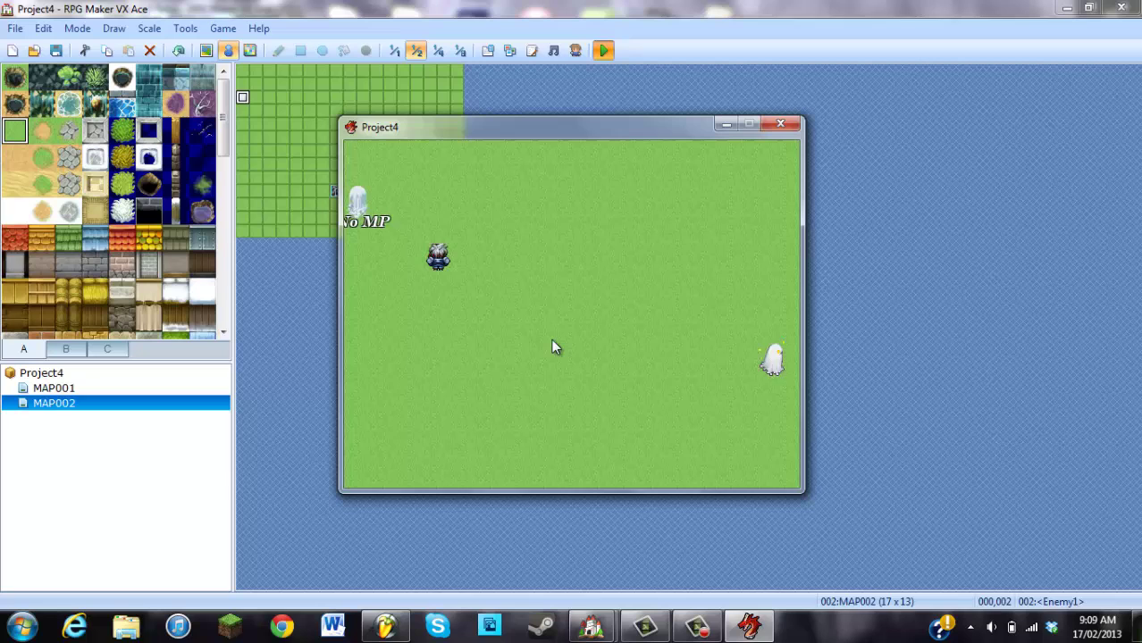
{"action": "key", "text": "Left"}
{"action": "key", "text": "Up"}
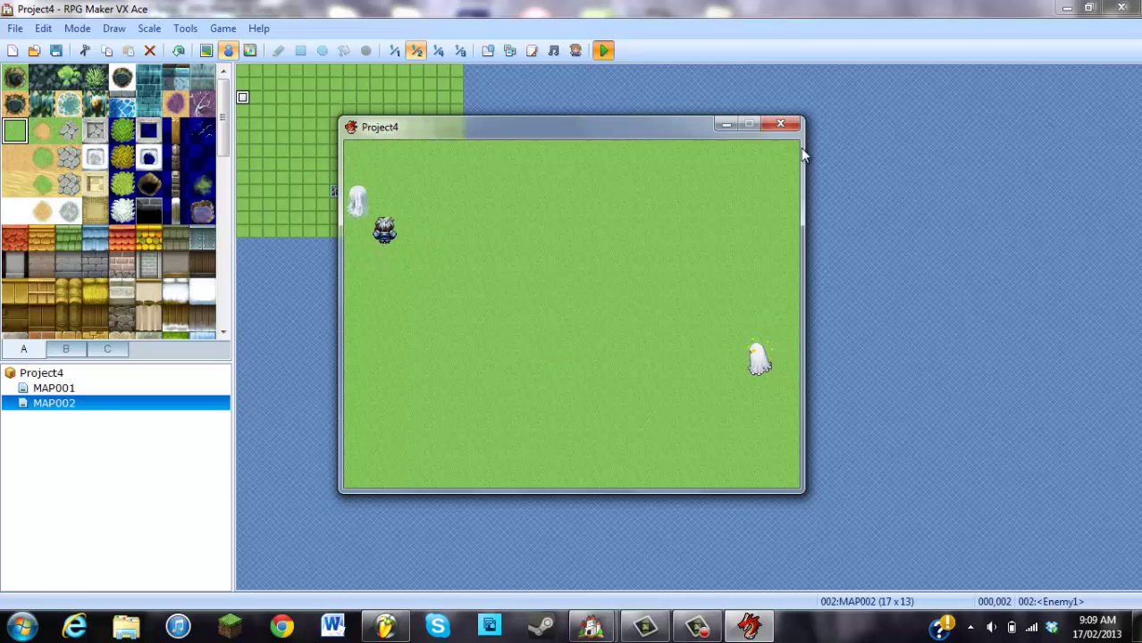
{"action": "left_click", "coordinate": [780, 124]}
- Set the Maximum MP of enemy 002 in the database to 9999
{"action": "left_click", "coordinate": [487, 52]}
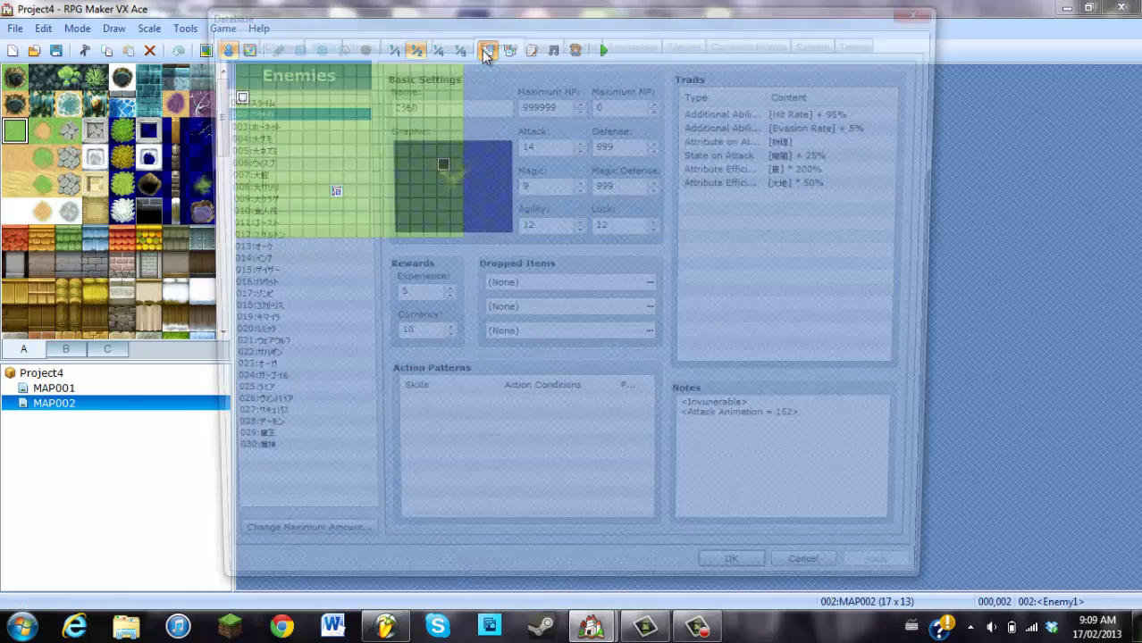
{"action": "double_click", "coordinate": [633, 102]}
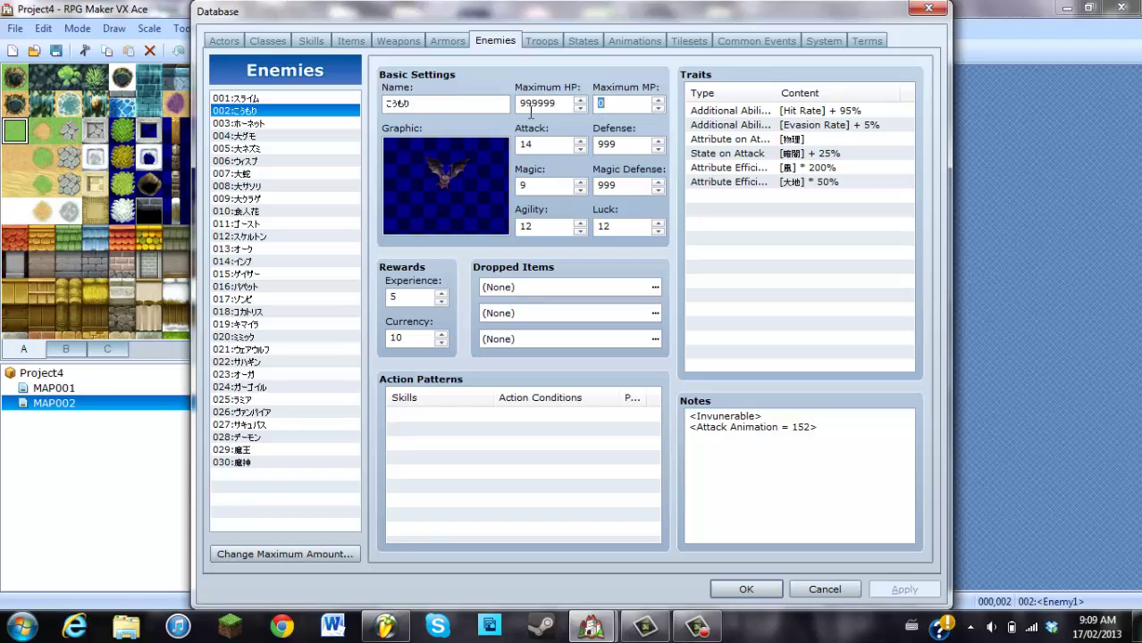
{"action": "type", "text": "9999"}
{"action": "left_click", "coordinate": [746, 588]}
- Save the enemy change to Project4, launch another playtest and start a new game
{"action": "left_click", "coordinate": [608, 54]}
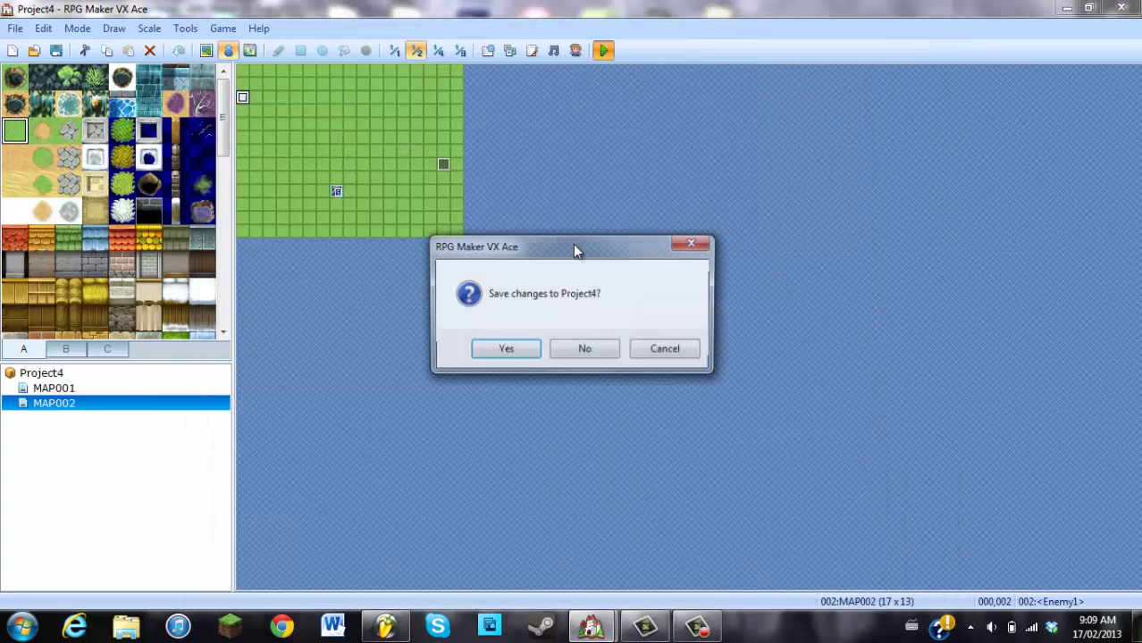
{"action": "left_click", "coordinate": [524, 345]}
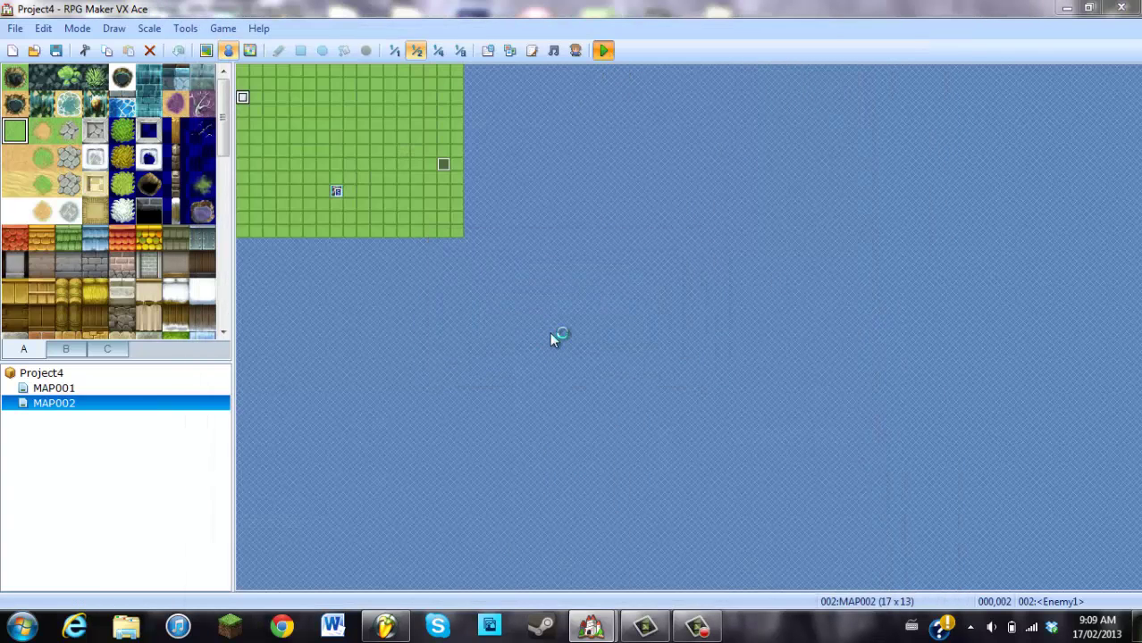
{"action": "key", "text": "Return"}
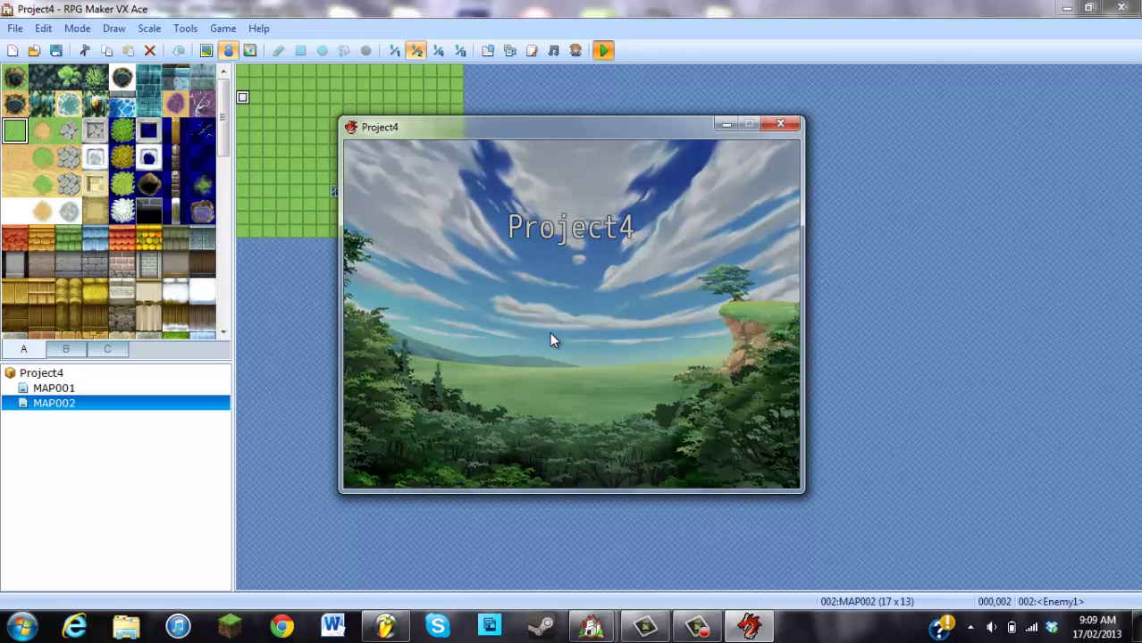
- Walk the hero up to the shooting enemy and back across the map, then close the playtest
{"action": "key", "text": "Up"}
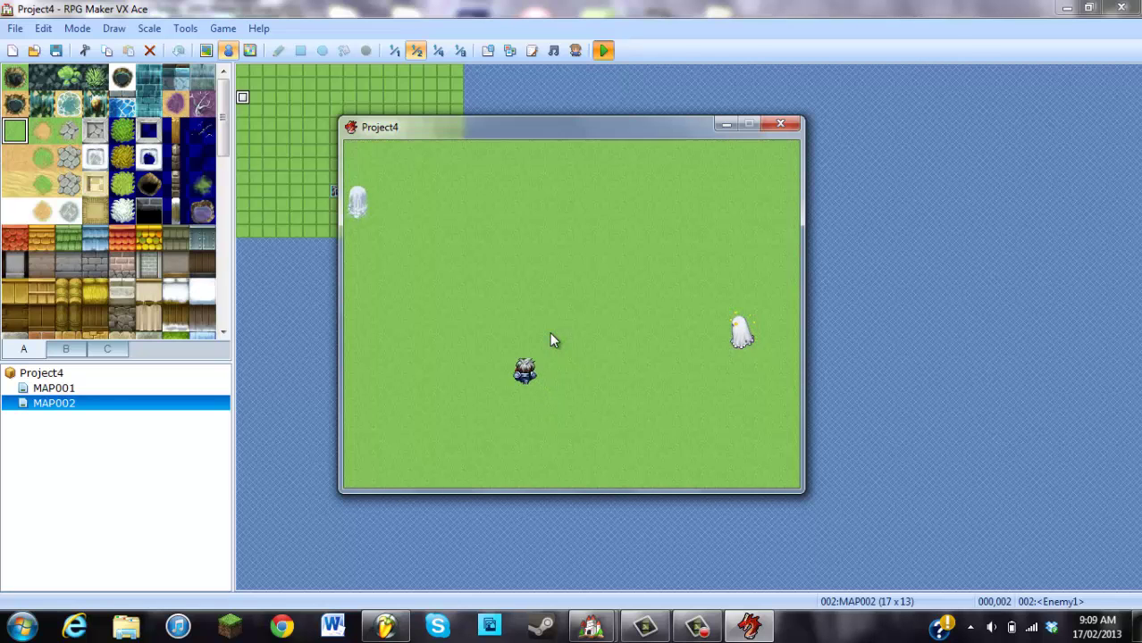
{"action": "key", "text": "Left"}
{"action": "key", "text": "Left"}
{"action": "key", "text": "Left"}
{"action": "key", "text": "Up"}
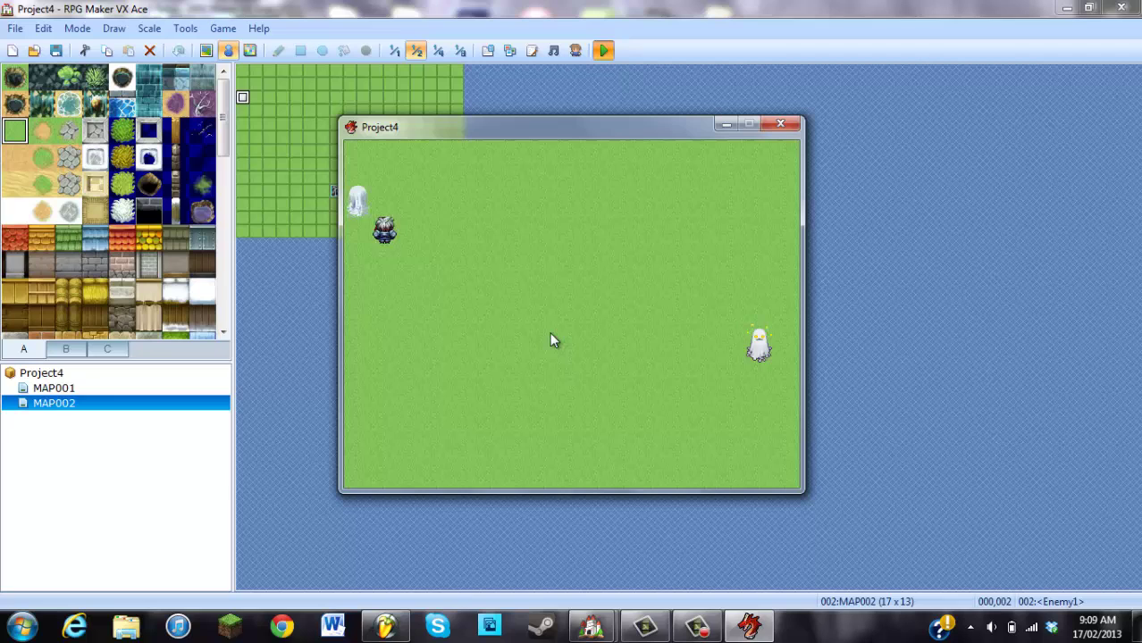
{"action": "key", "text": "Right"}
{"action": "key", "text": "Down"}
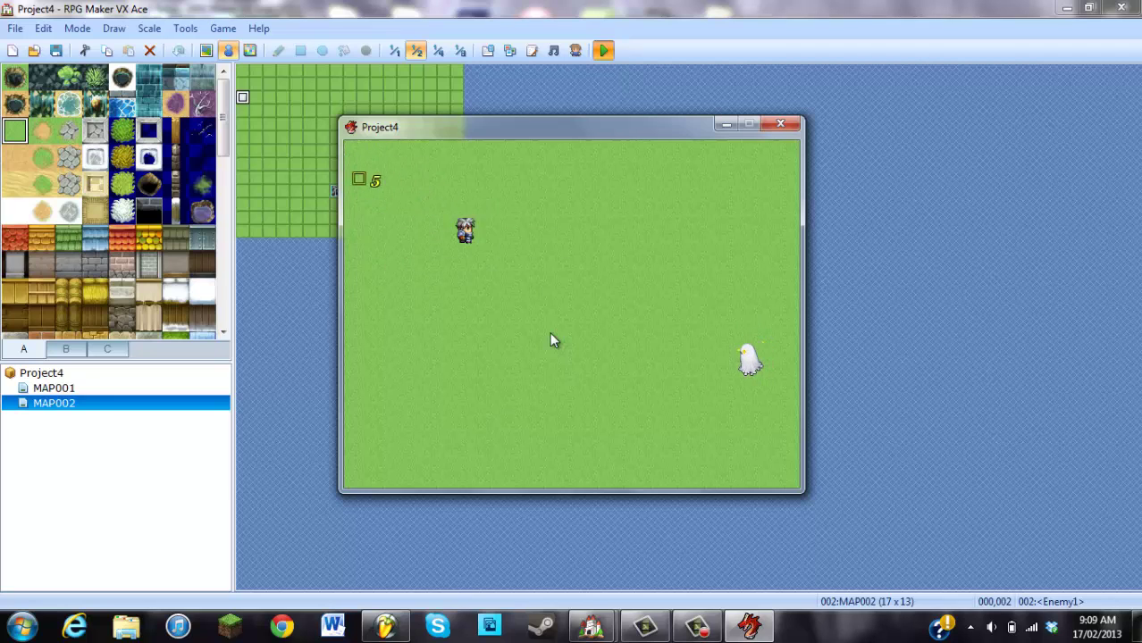
{"action": "left_click", "coordinate": [780, 123]}
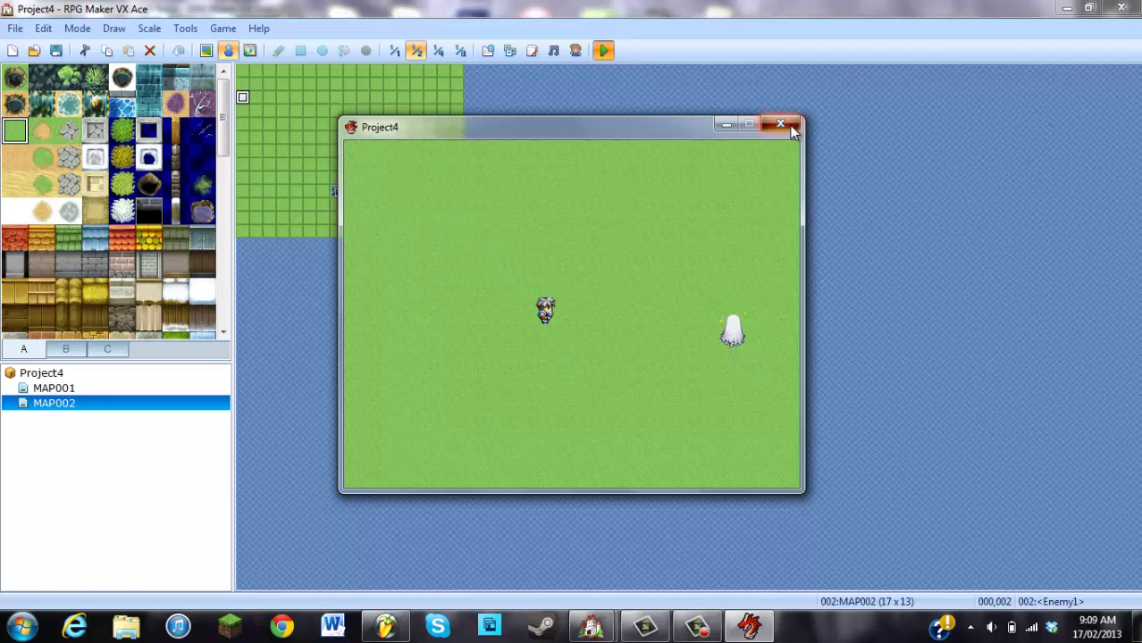
- Rename the pasted enemy event on MAP002 to <Enemy2>
{"action": "double_click", "coordinate": [240, 100]}
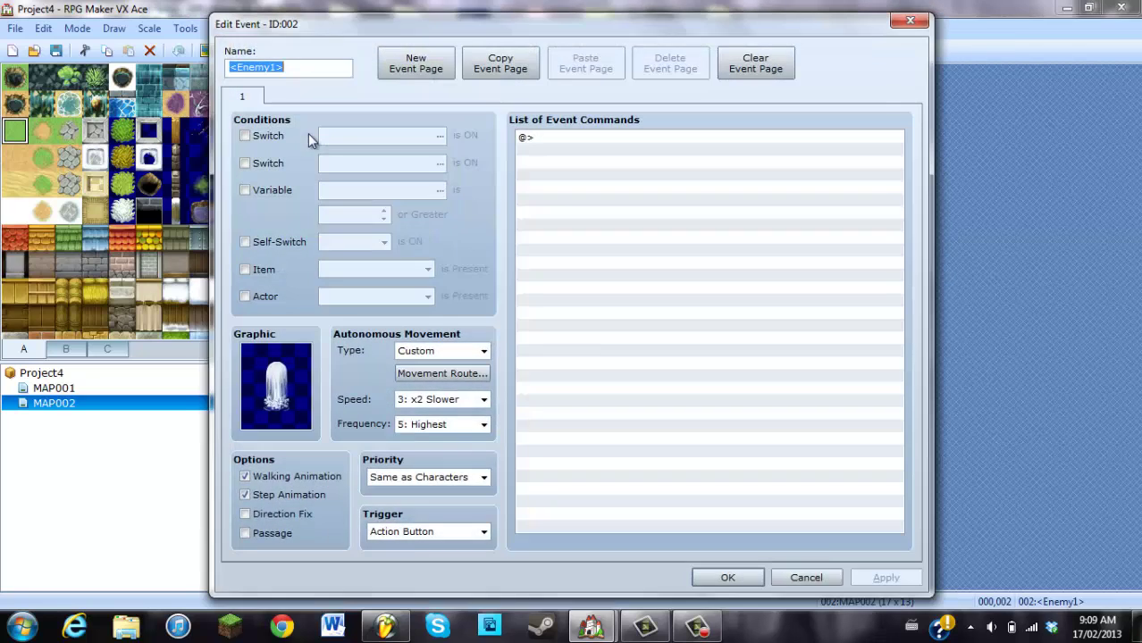
{"action": "left_click", "coordinate": [286, 67]}
{"action": "key", "text": "BackSpace"}
{"action": "type", "text": "2"}
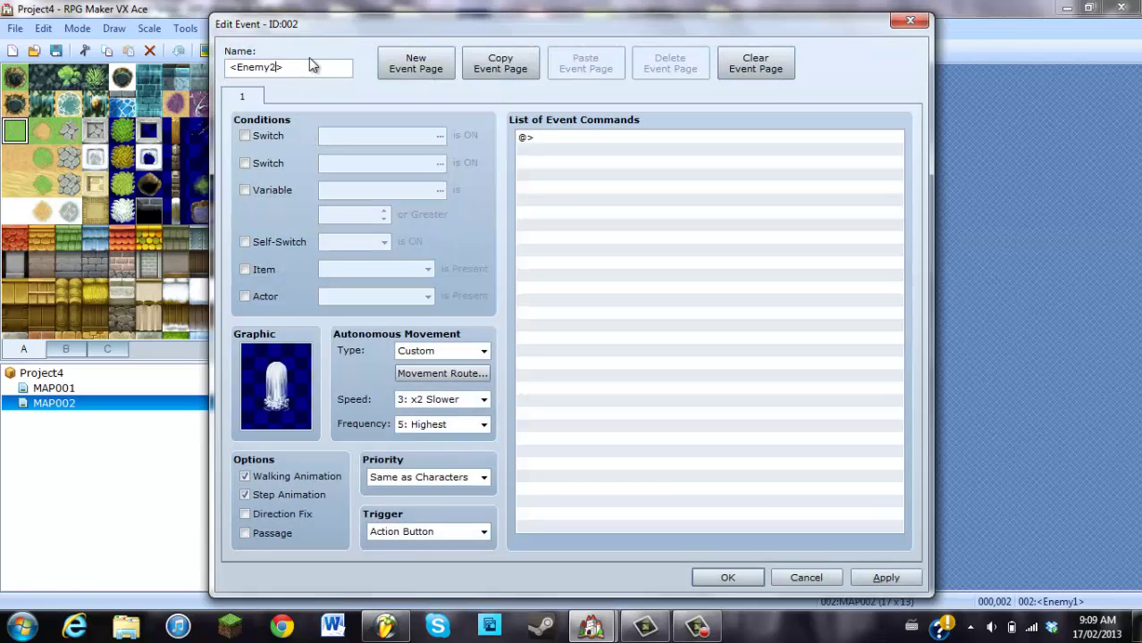
{"action": "left_click", "coordinate": [903, 580]}
{"action": "left_click", "coordinate": [732, 574]}
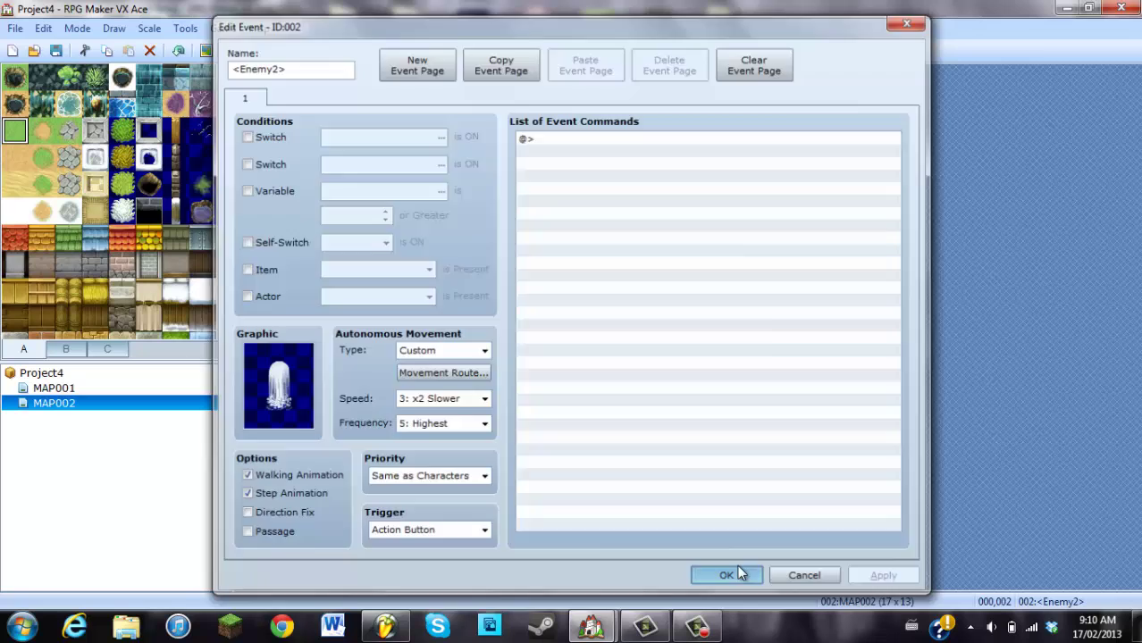
- Launch a playtest while saving the changes to Project4, and walk the hero up to the <Enemy2> event
{"action": "left_click", "coordinate": [605, 51]}
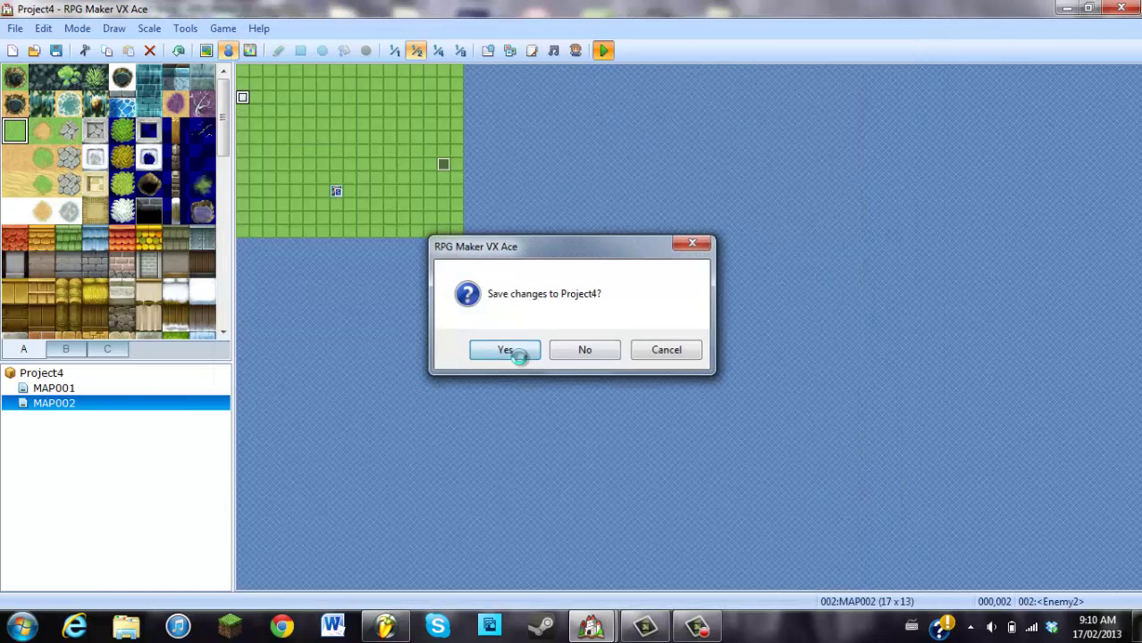
{"action": "left_click", "coordinate": [517, 350]}
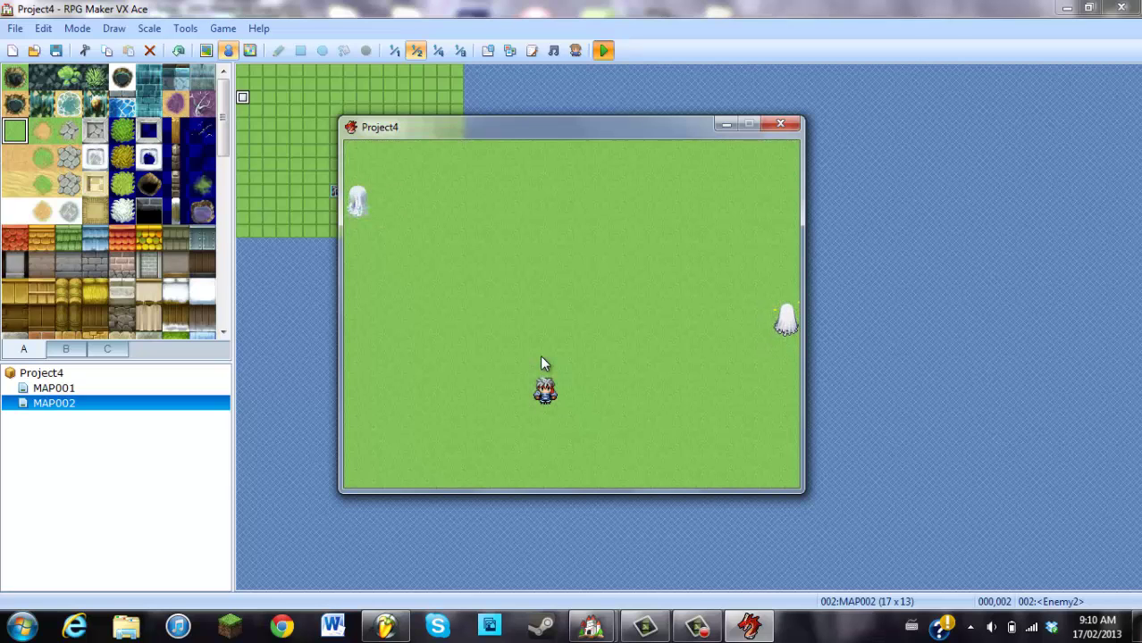
{"action": "key", "text": "Left"}
{"action": "key", "text": "Up"}
{"action": "key", "text": "Left"}
{"action": "key", "text": "Left"}
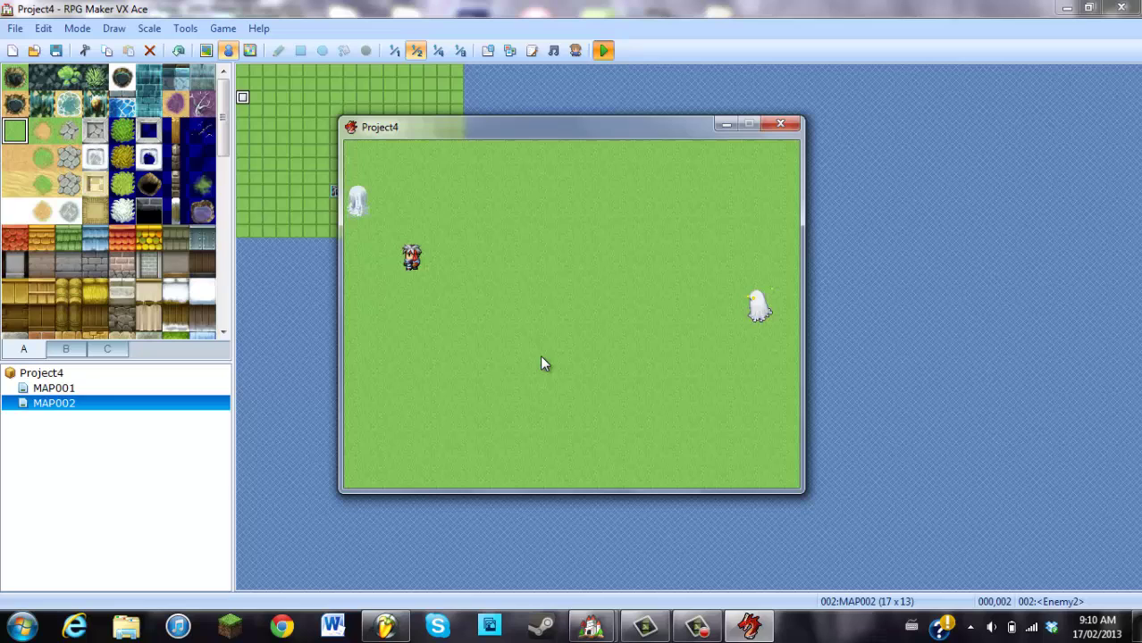
{"action": "key", "text": "Up"}
- Test the <Enemy2> attack beside the hero, walk around the map, and close the playtest
{"action": "key", "text": "Down"}
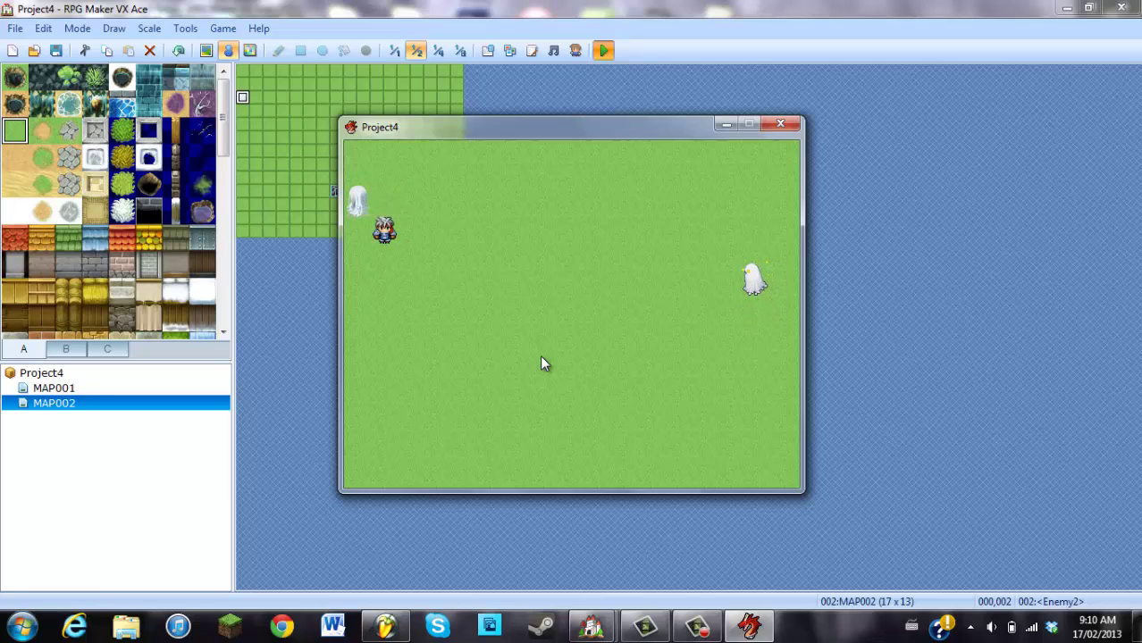
{"action": "key", "text": "Up"}
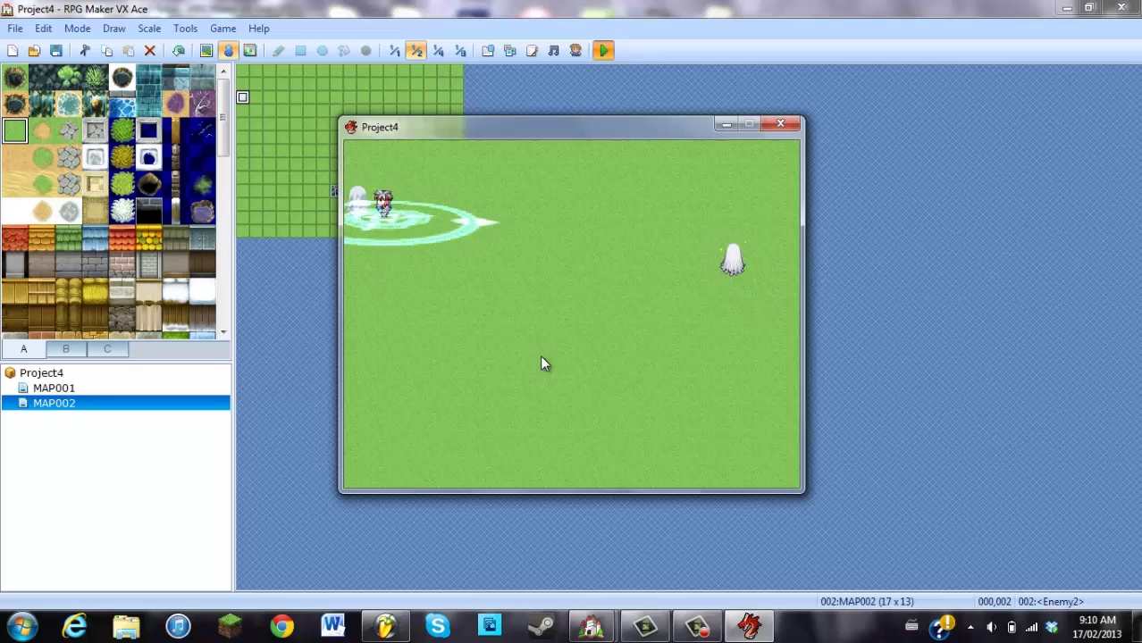
{"action": "key", "text": "Right"}
{"action": "key", "text": "Down"}
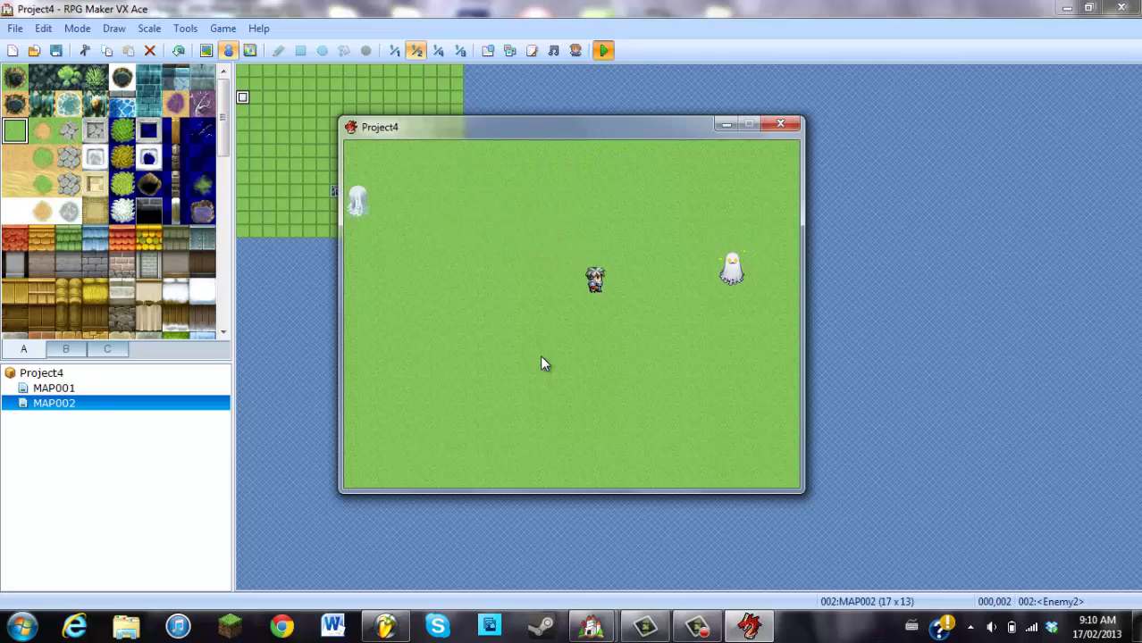
{"action": "key", "text": "Left"}
{"action": "key", "text": "Up"}
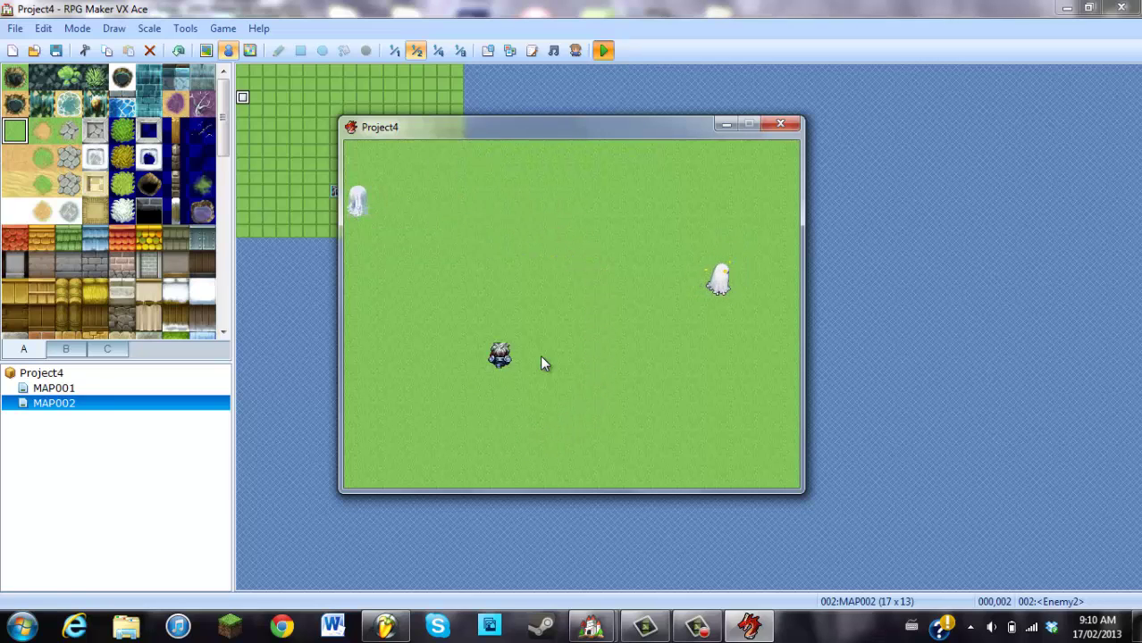
{"action": "key", "text": "Right"}
{"action": "left_click", "coordinate": [778, 128]}
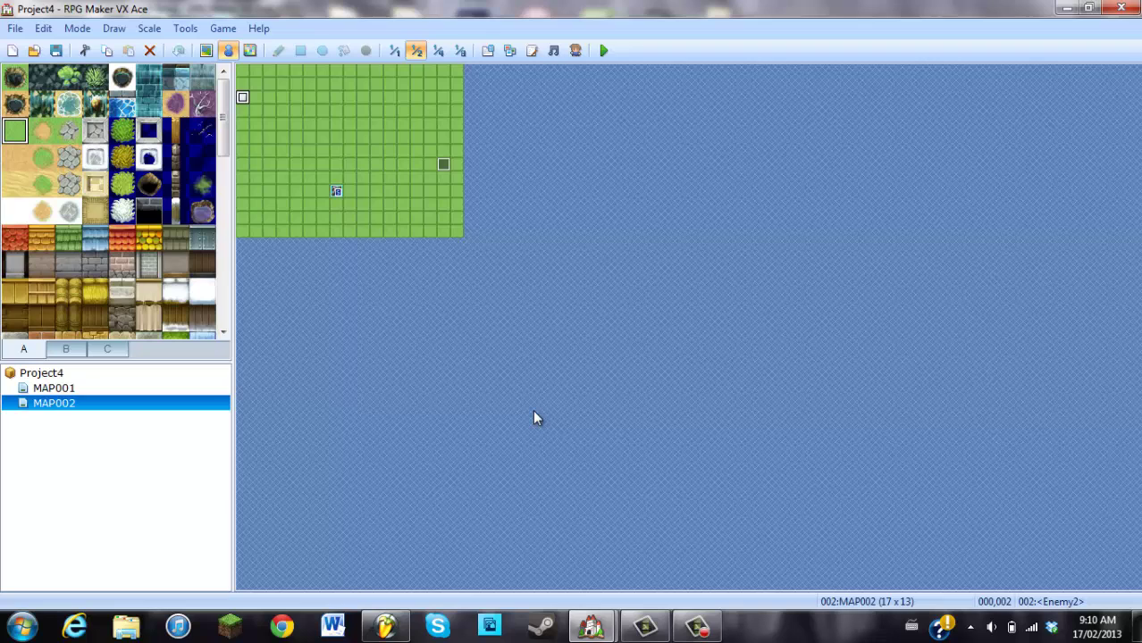
- View the tool events on MAP001, then return to MAP002
{"action": "left_click", "coordinate": [57, 388]}
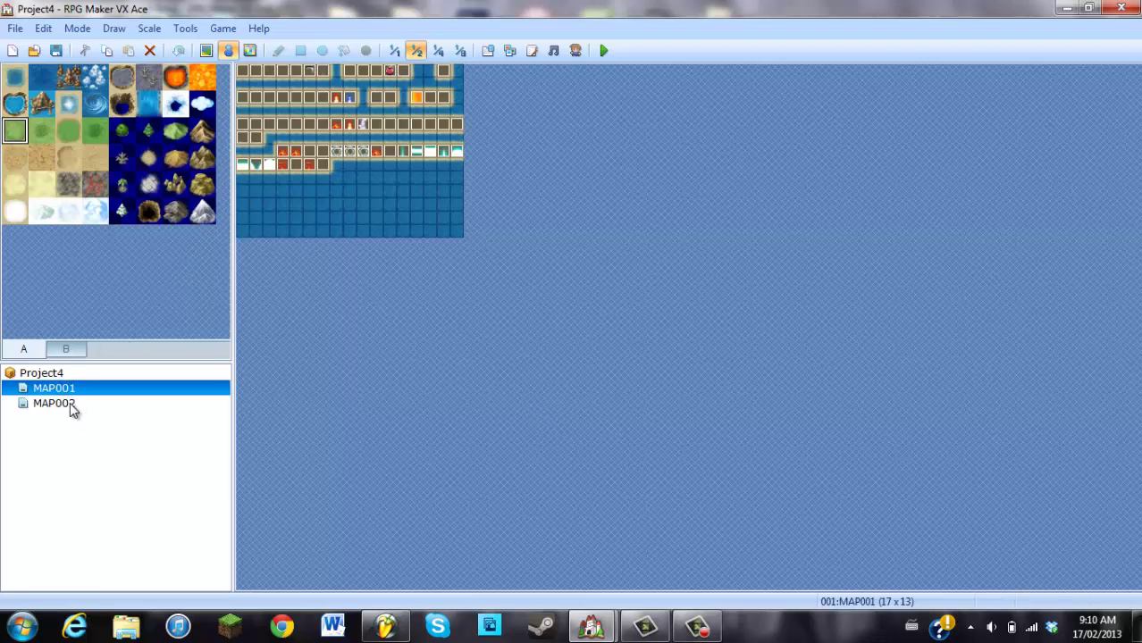
{"action": "left_click", "coordinate": [69, 403]}
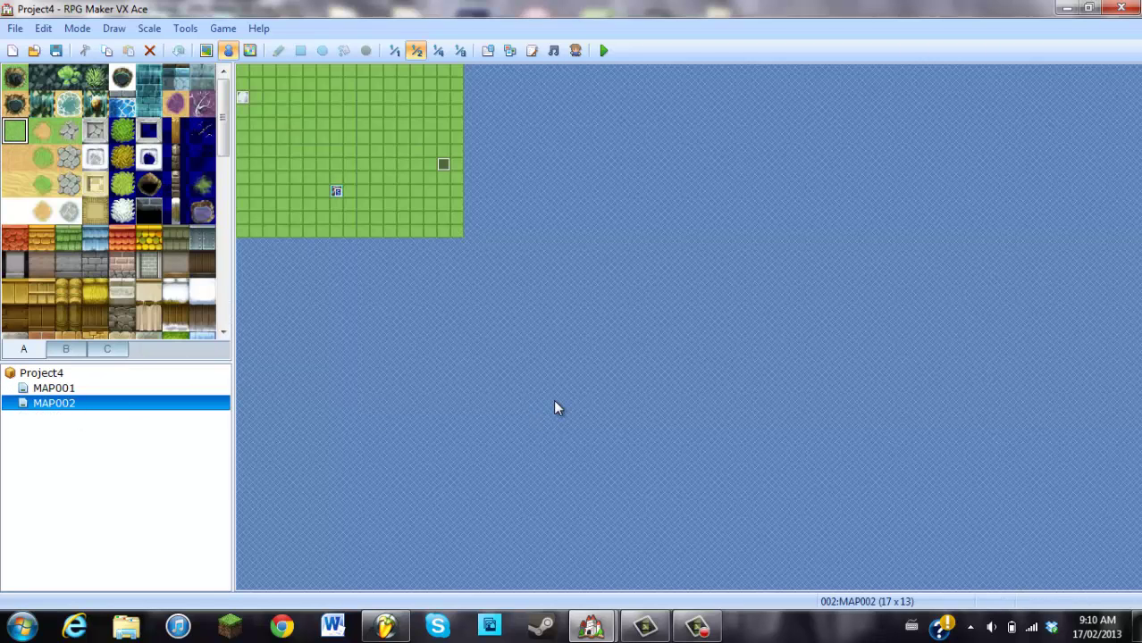